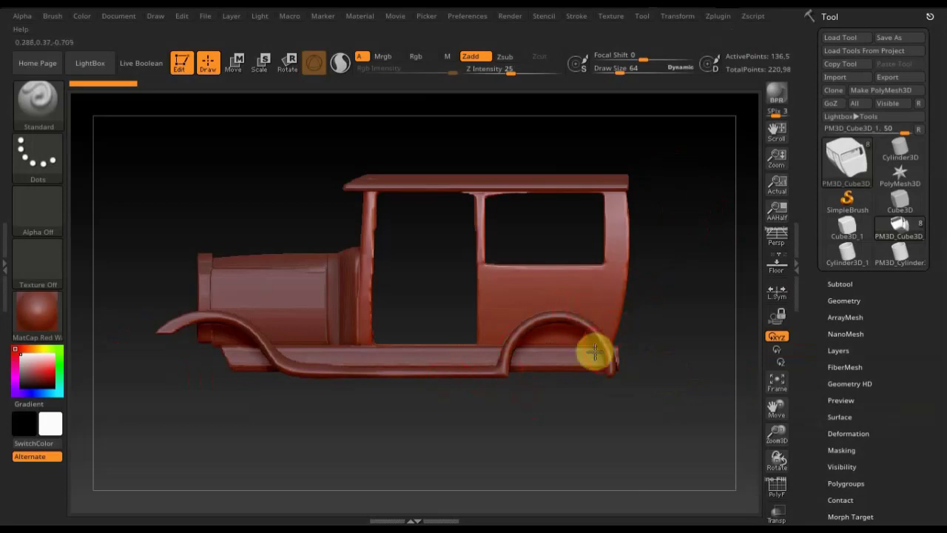
# - Turn the car slightly and expand the Subtool list showing PM3D_Cube3D_5 and PM3D_Cube3D_1
pyautogui.moveTo(583, 416)
pyautogui.mouseDown()
pyautogui.moveTo(646, 402)
pyautogui.moveTo(654, 412)
pyautogui.mouseUp()
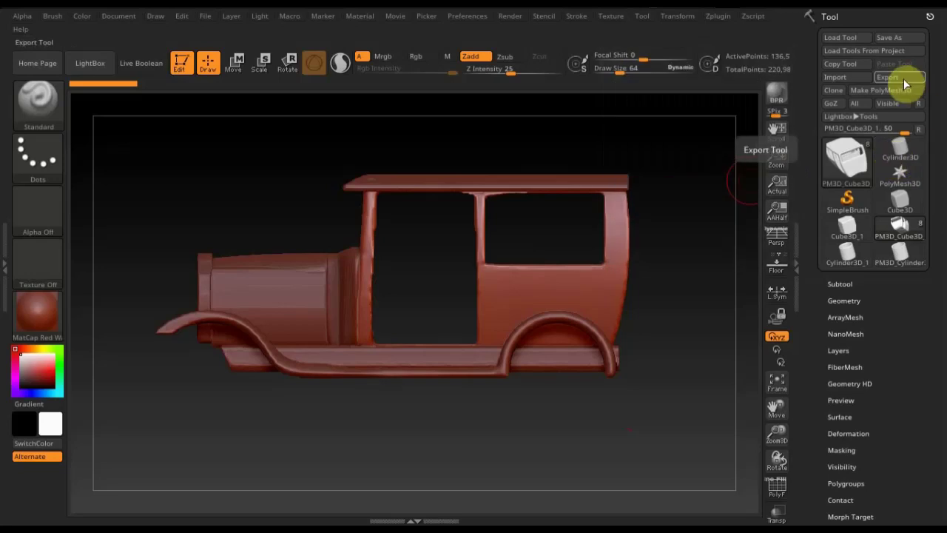
pyautogui.moveTo(847, 158)
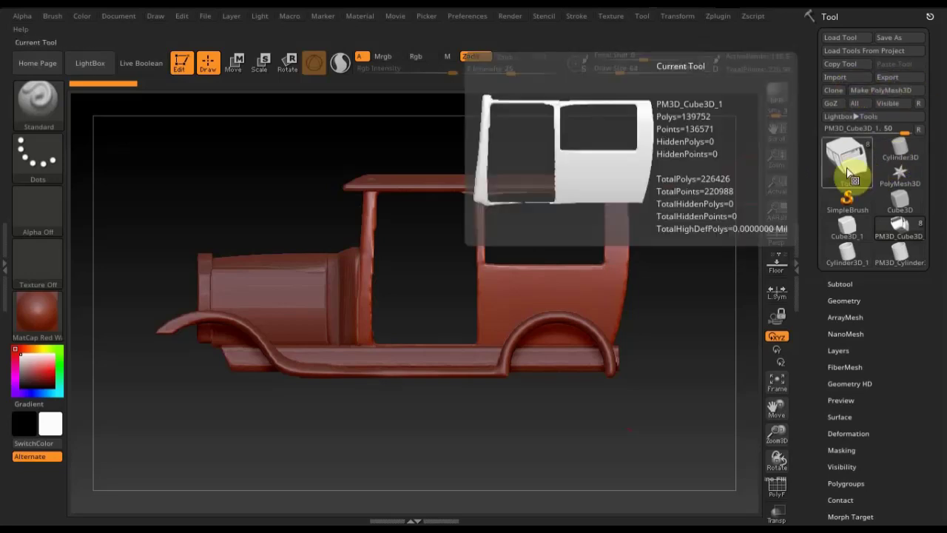
pyautogui.click(848, 167)
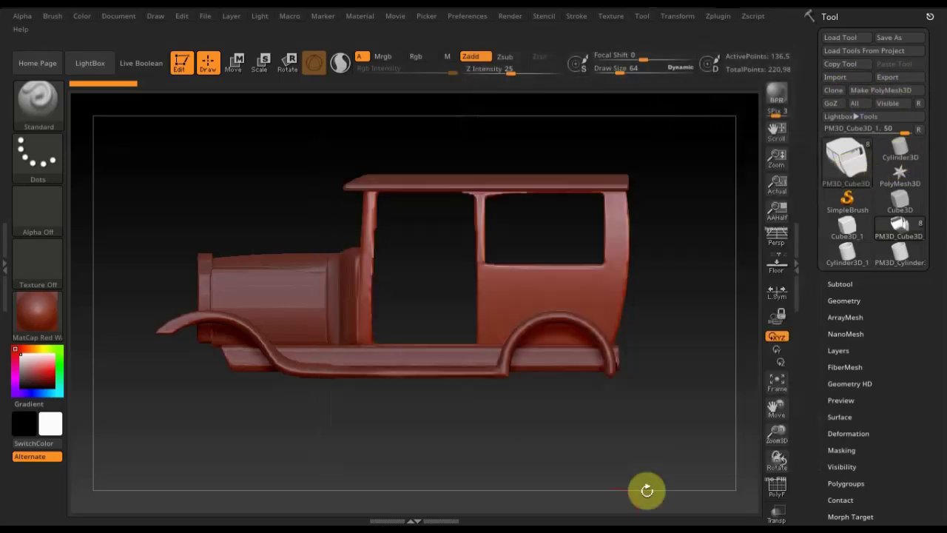
pyautogui.click(844, 284)
pyautogui.moveTo(878, 362)
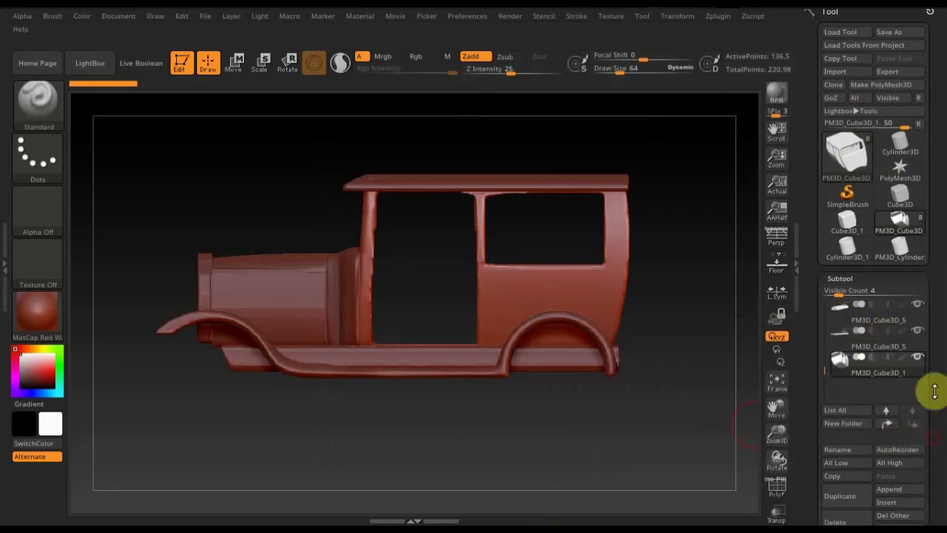
pyautogui.scroll(-3, 929, 370)
# - Append a Cube3D subtool, select the new PM3D_Cube3D1 and frame the view on it
pyautogui.click(912, 367)
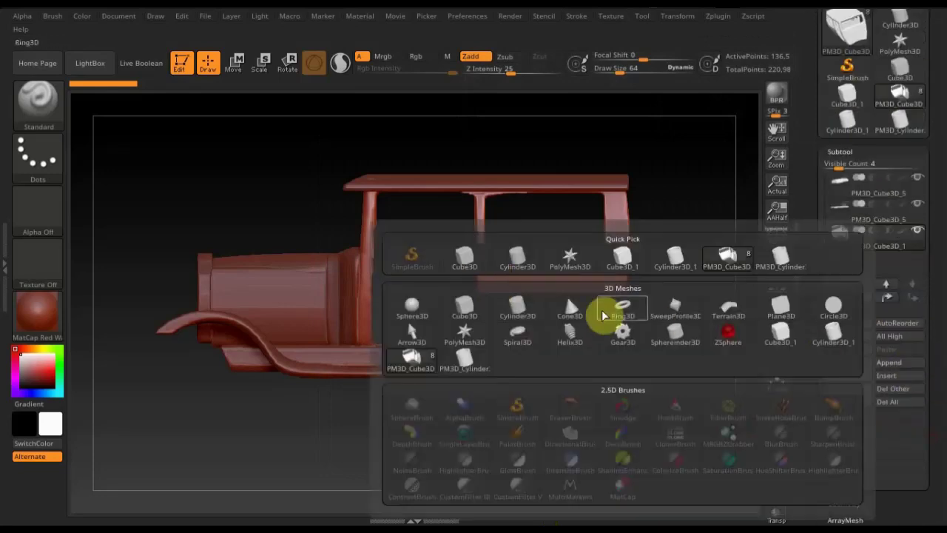
pyautogui.click(464, 309)
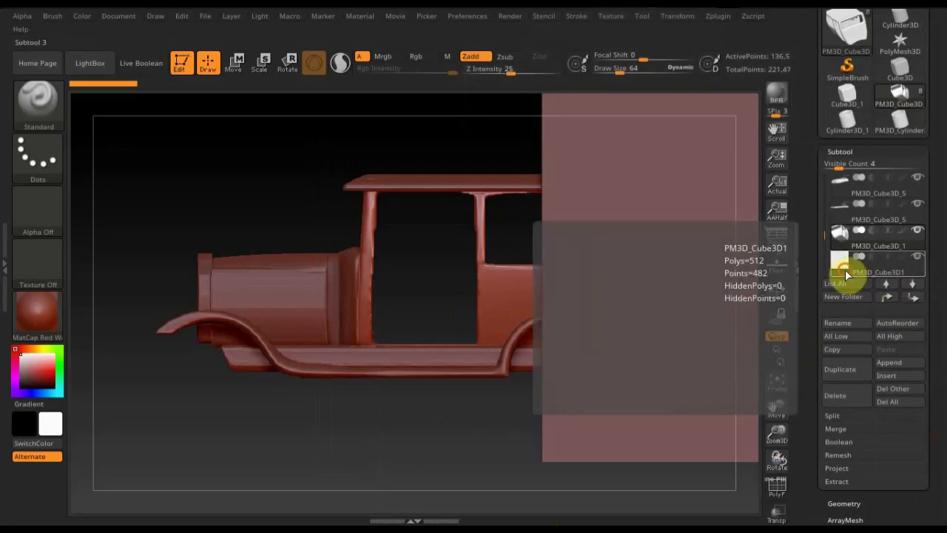
pyautogui.click(845, 270)
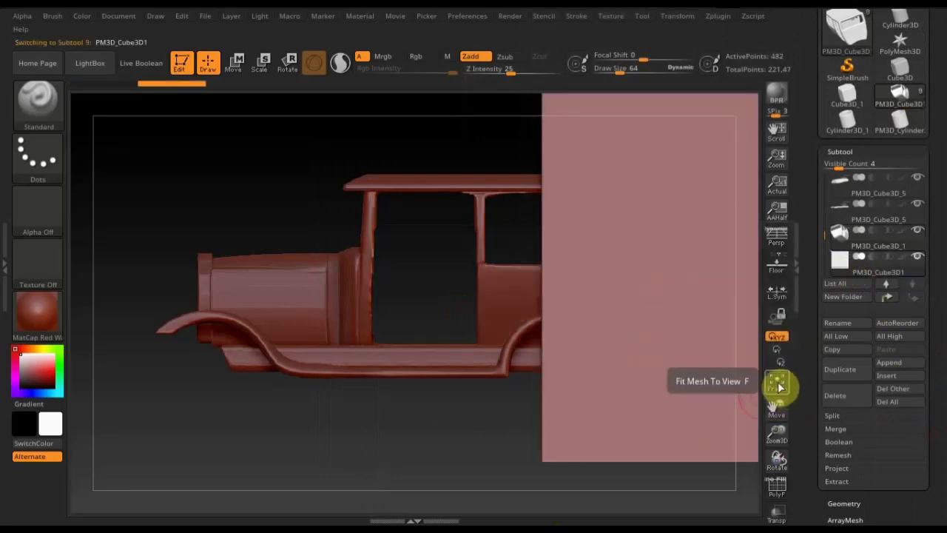
pyautogui.click(777, 383)
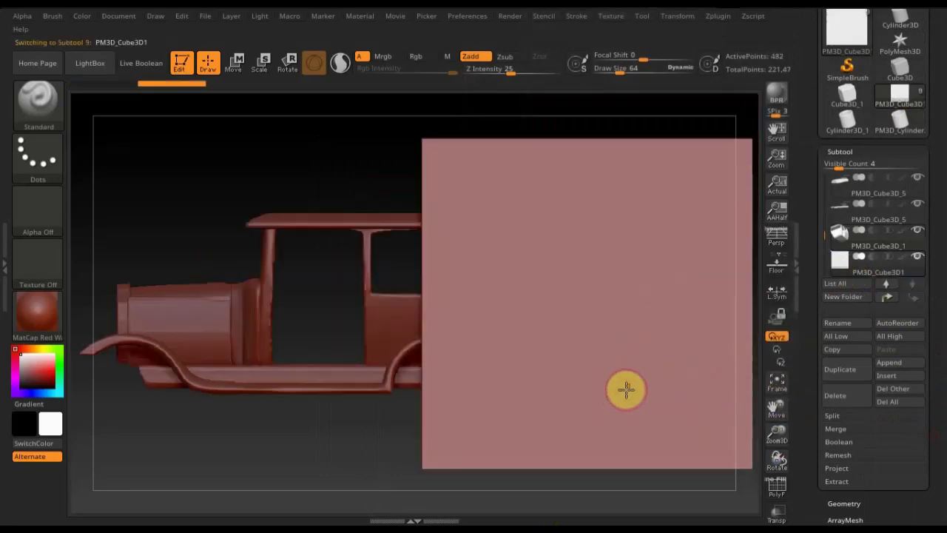
pyautogui.click(233, 63)
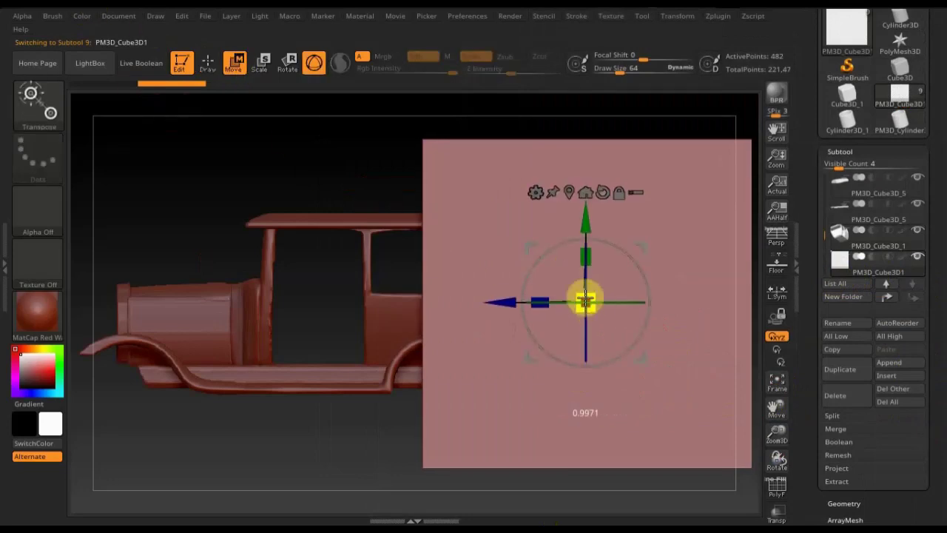
# - Shrink the cube, stretch it along Y into a tall bar and rotate it
pyautogui.moveTo(587, 305)
pyautogui.mouseDown()
pyautogui.moveTo(482, 153)
pyautogui.moveTo(440, 67)
pyautogui.mouseUp()
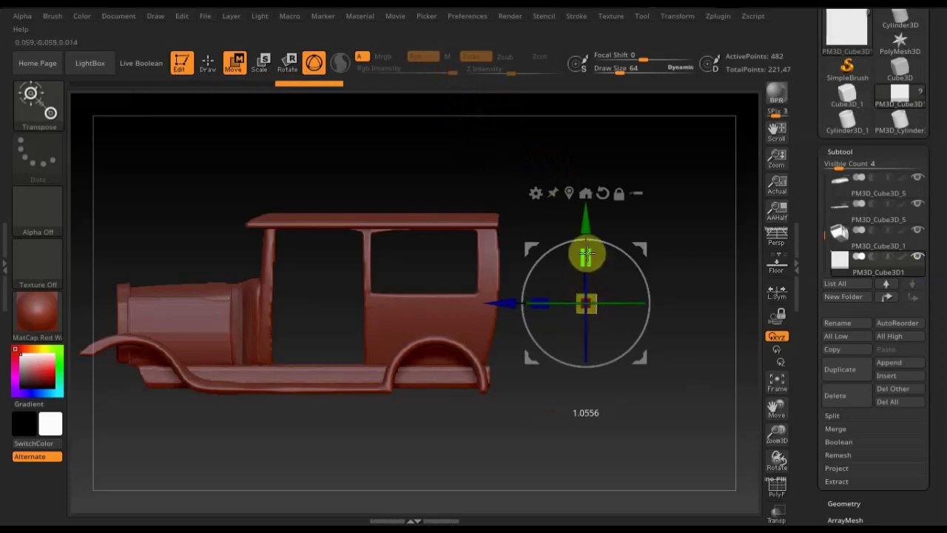
pyautogui.moveTo(586, 256); pyautogui.dragTo(585, 213)
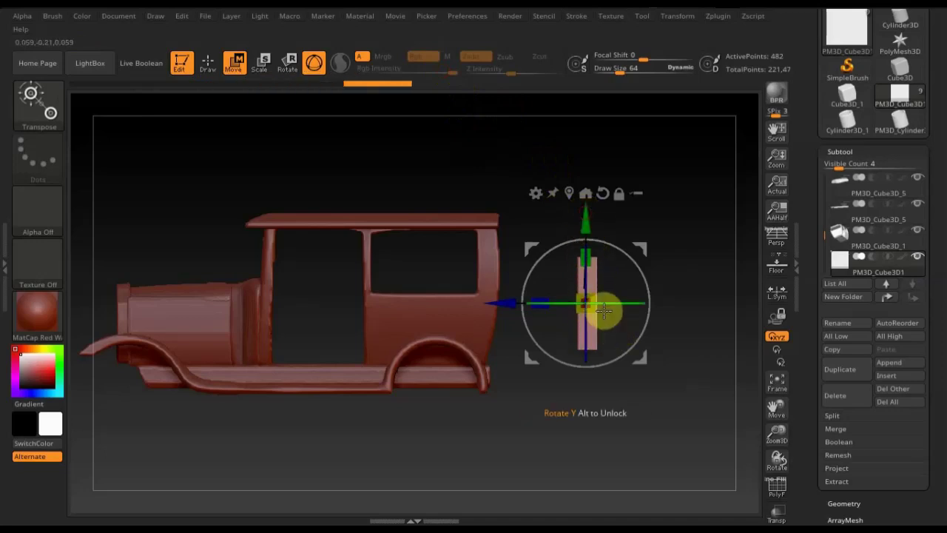
pyautogui.moveTo(584, 296); pyautogui.dragTo(585, 296)
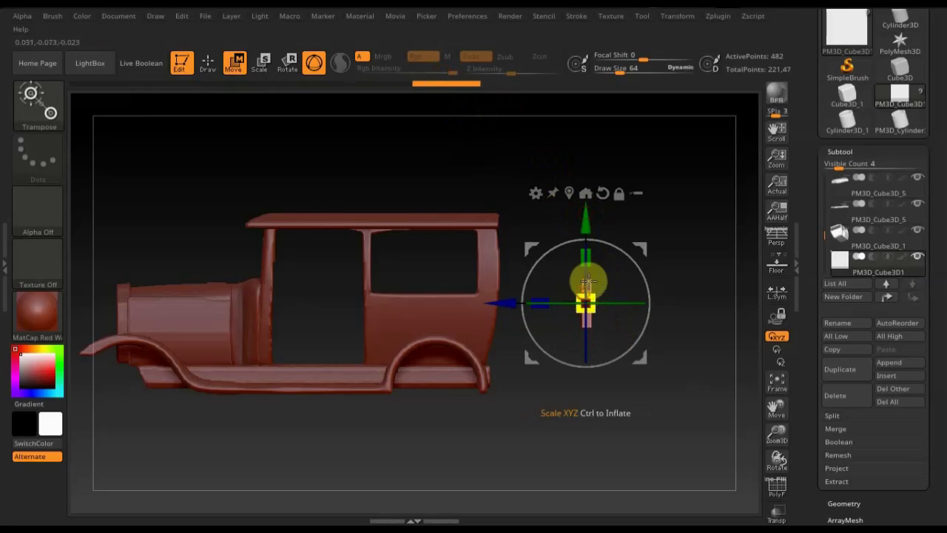
pyautogui.moveTo(586, 256)
pyautogui.mouseDown()
pyautogui.moveTo(585, 244)
pyautogui.moveTo(587, 254)
pyautogui.mouseUp()
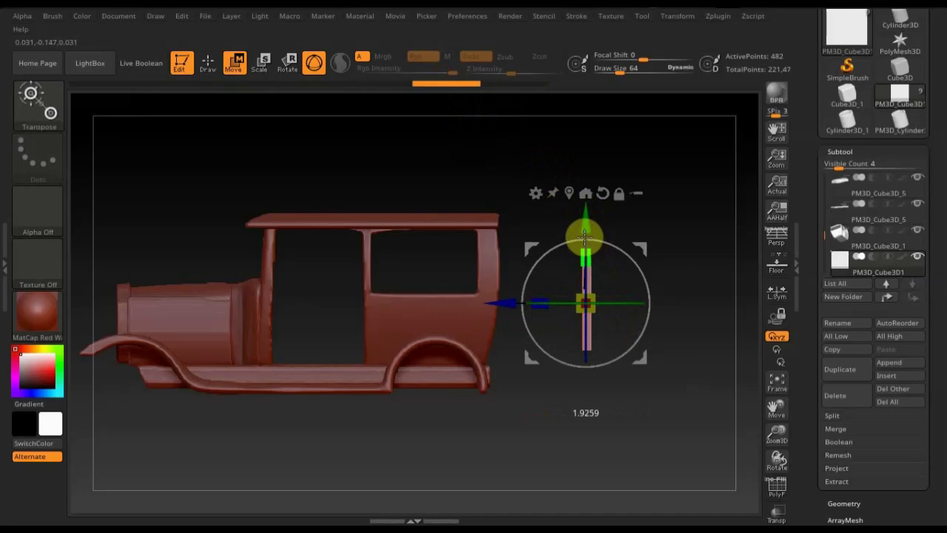
pyautogui.moveTo(586, 241); pyautogui.dragTo(587, 241)
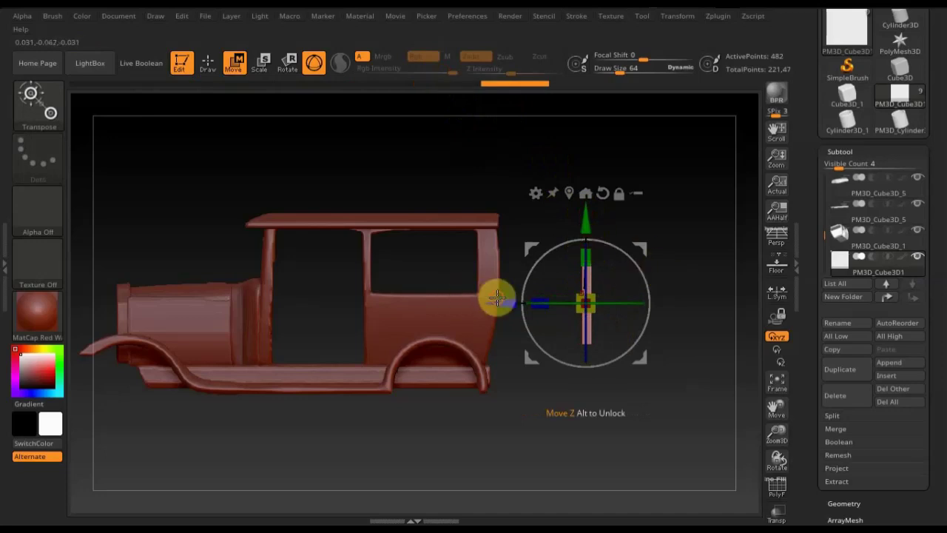
# - Position the bar inside the car's side window along X, Y and Z
pyautogui.moveTo(497, 297); pyautogui.dragTo(339, 260)
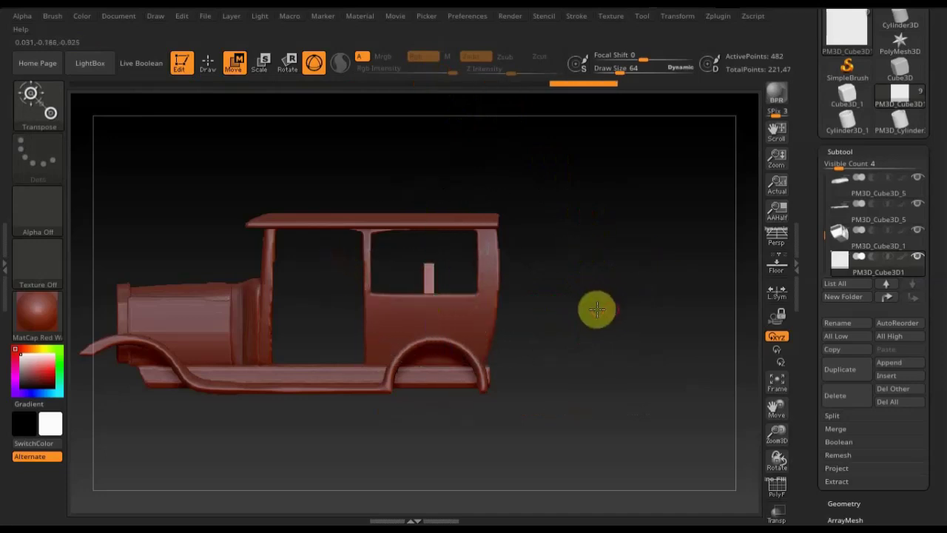
pyautogui.moveTo(596, 309)
pyautogui.keyDown('shift'); pyautogui.mouseDown()
pyautogui.moveTo(540, 307)
pyautogui.moveTo(613, 301)
pyautogui.moveTo(586, 327)
pyautogui.moveTo(615, 406)
pyautogui.mouseUp(); pyautogui.keyUp('shift')
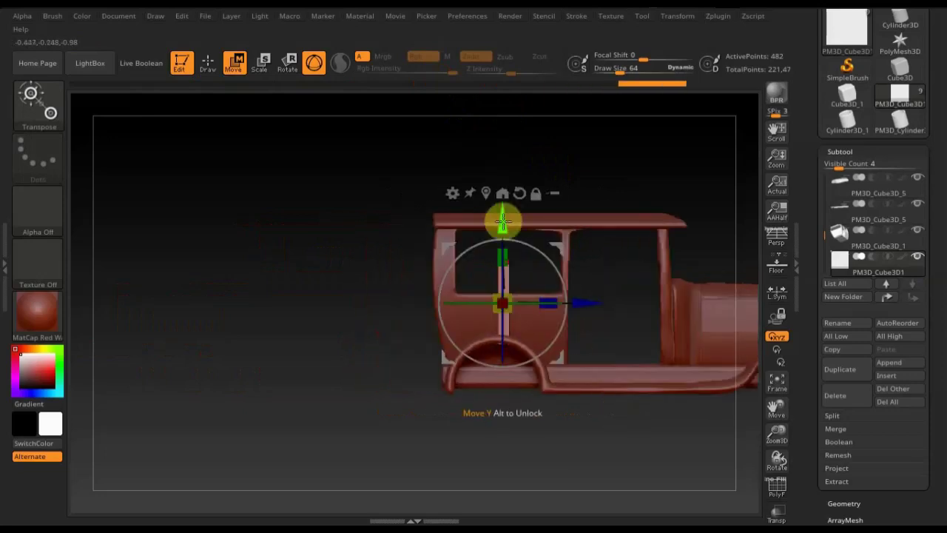
pyautogui.moveTo(502, 221); pyautogui.dragTo(500, 187)
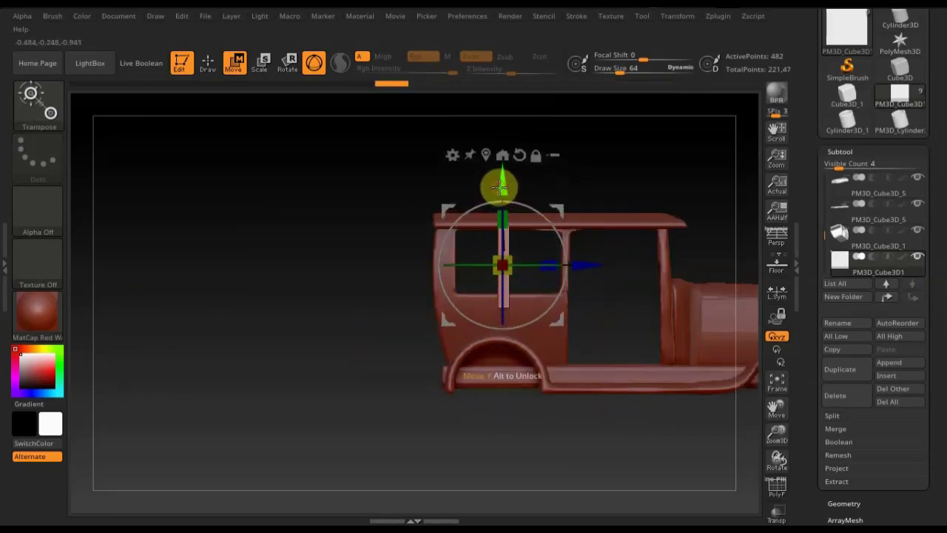
pyautogui.moveTo(405, 338); pyautogui.dragTo(630, 362)
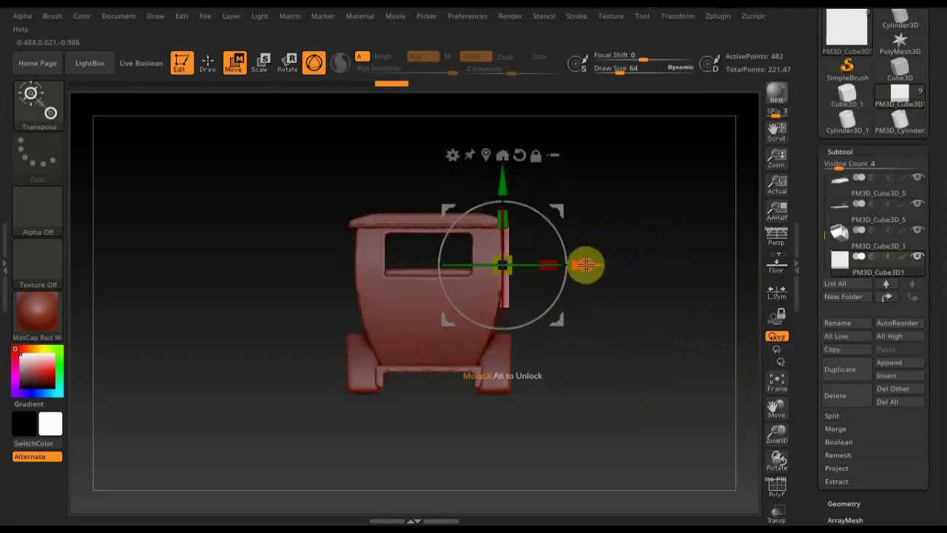
pyautogui.moveTo(586, 265); pyautogui.dragTo(579, 264)
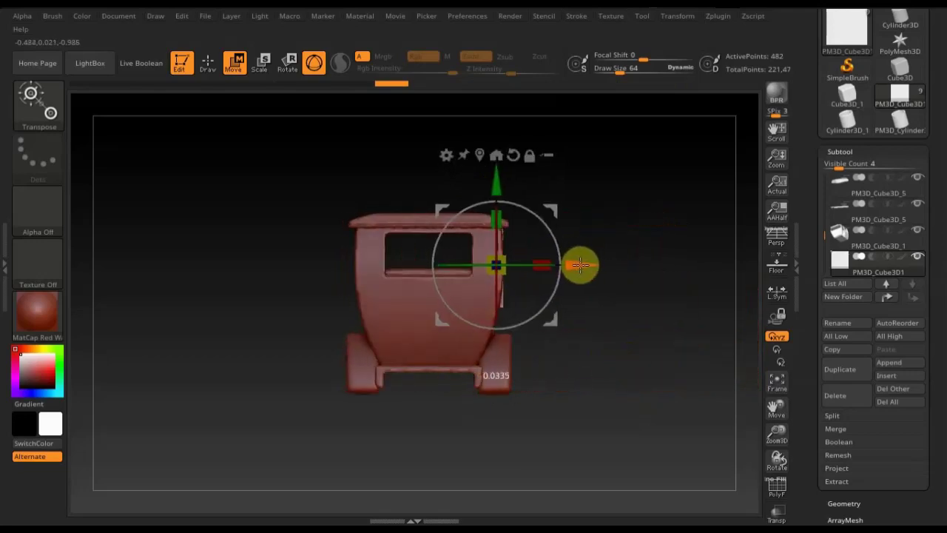
pyautogui.moveTo(615, 311)
pyautogui.mouseDown()
pyautogui.moveTo(580, 311)
pyautogui.moveTo(604, 224)
pyautogui.mouseUp()
pyautogui.moveTo(609, 176); pyautogui.dragTo(567, 232)
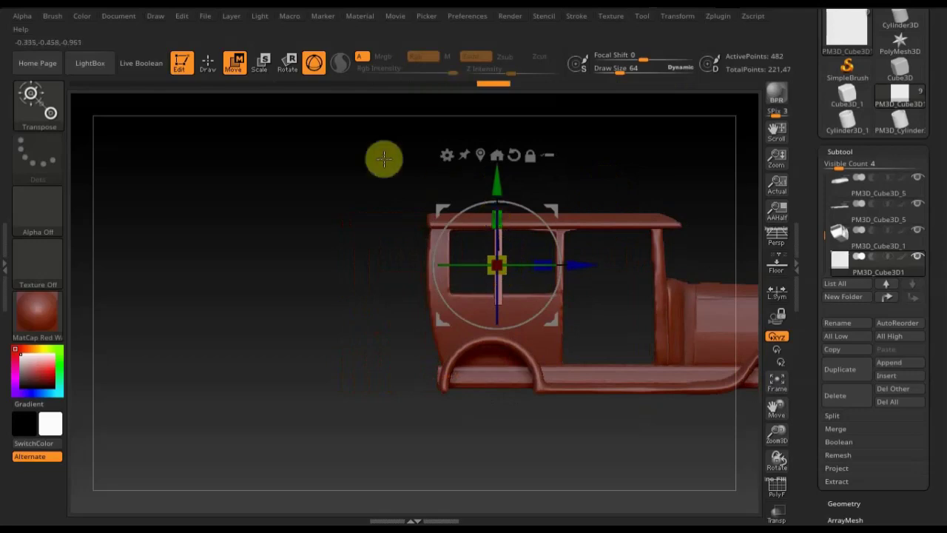
# - DynaMesh the window bar and trim part of it with the TrimRect brush
pyautogui.click(215, 64)
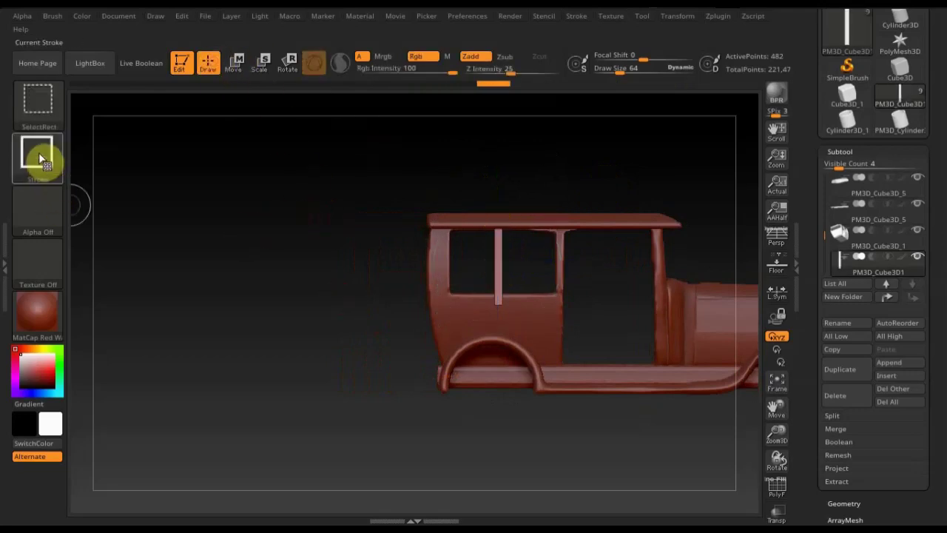
pyautogui.keyDown('ctrl'); pyautogui.keyDown('shift'); pyautogui.click(40, 115); pyautogui.keyUp('shift'); pyautogui.keyUp('ctrl')
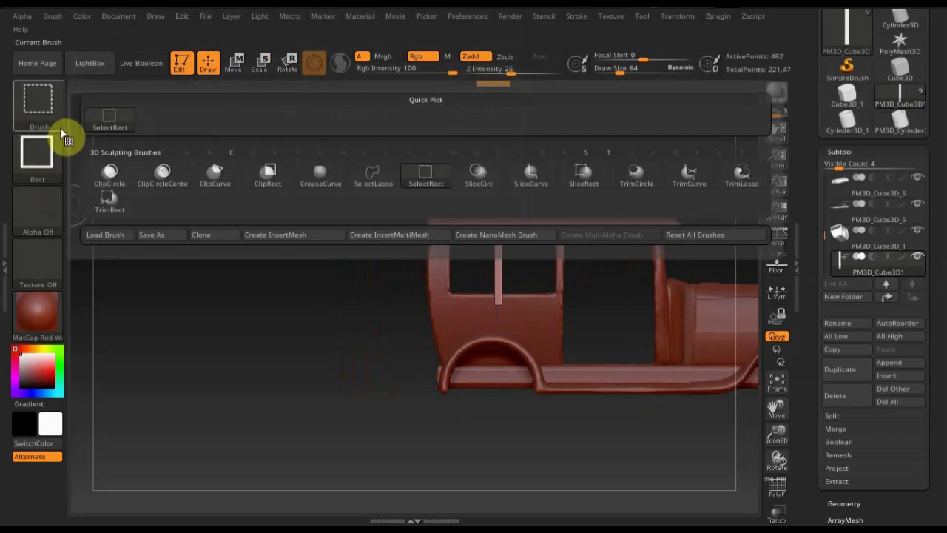
pyautogui.click(116, 205)
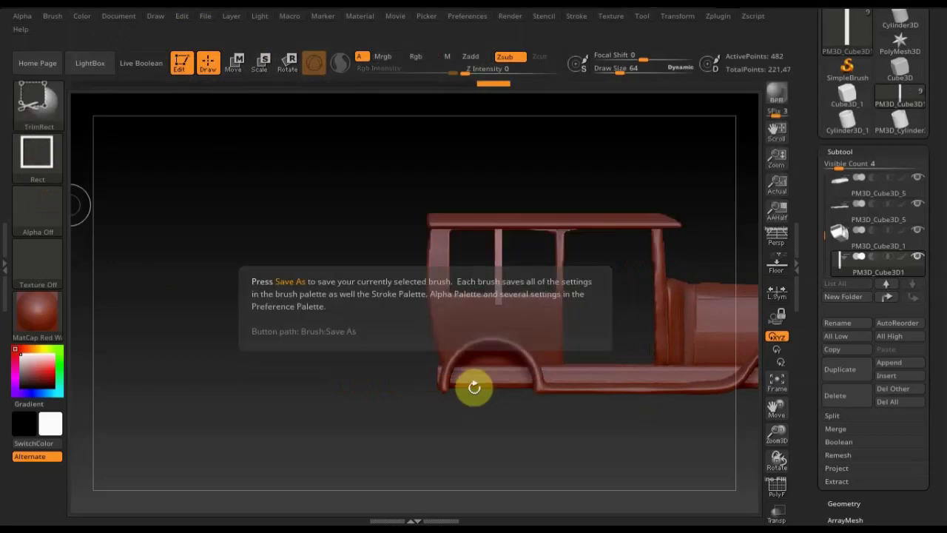
pyautogui.click(844, 502)
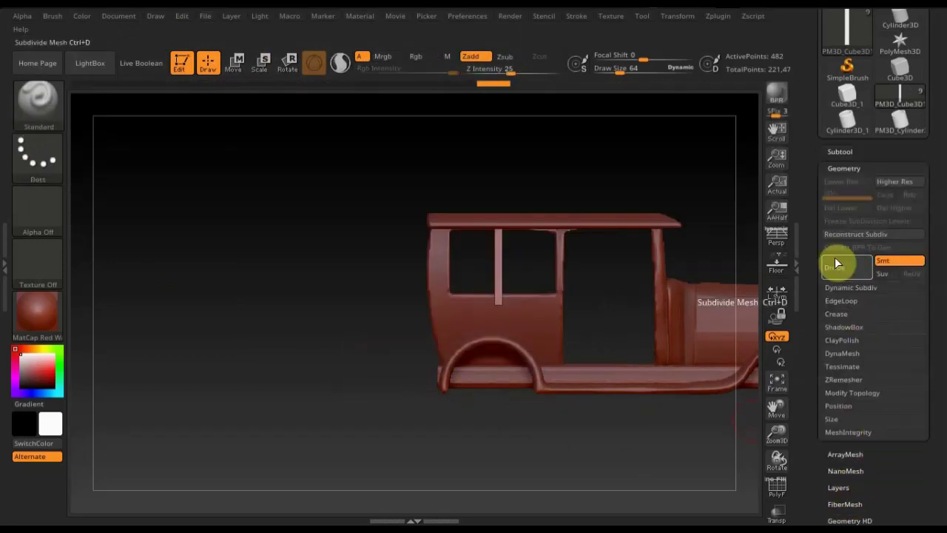
pyautogui.click(843, 354)
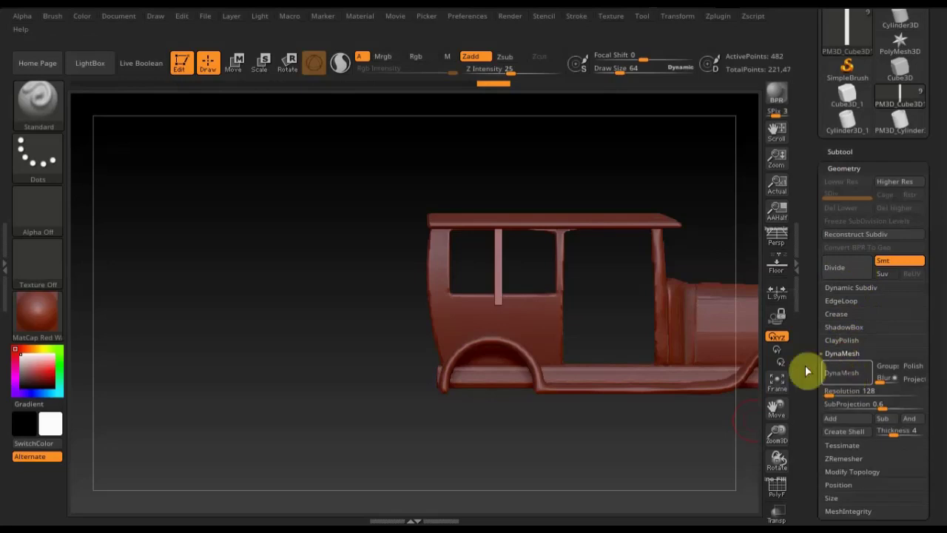
pyautogui.keyDown('ctrl'); pyautogui.keyDown('shift'); pyautogui.moveTo(577, 435); pyautogui.dragTo(451, 296); pyautogui.keyUp('shift'); pyautogui.keyUp('ctrl')
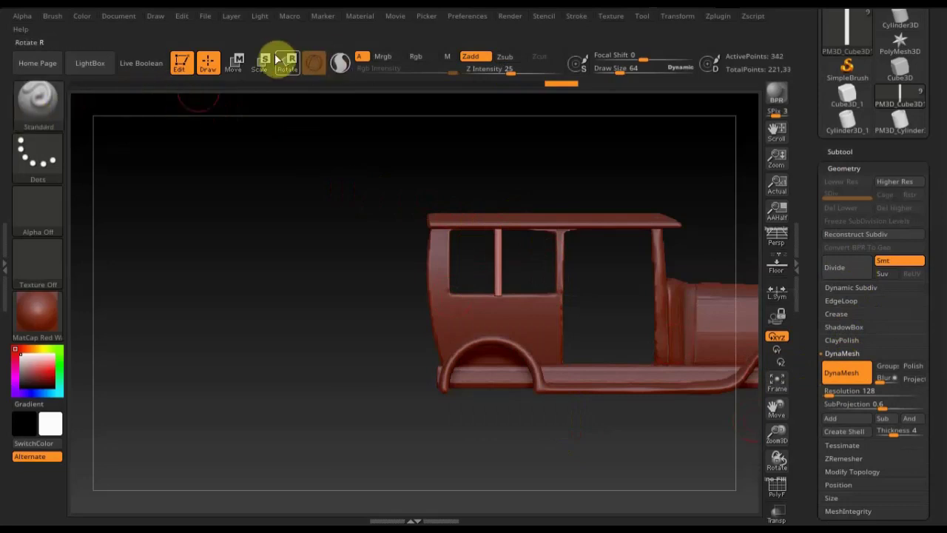
# - Slide the bar slightly along X within the window frame
pyautogui.click(234, 63)
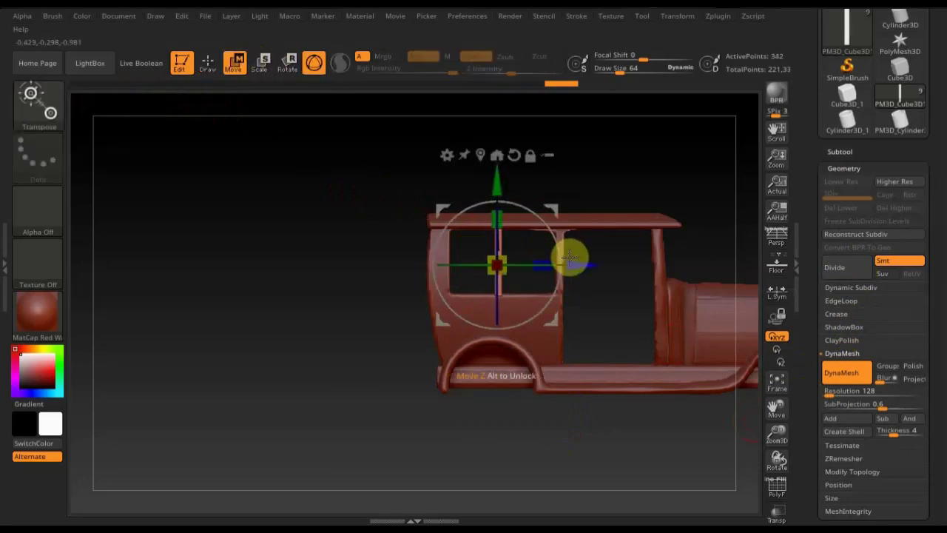
pyautogui.moveTo(566, 253); pyautogui.dragTo(554, 257)
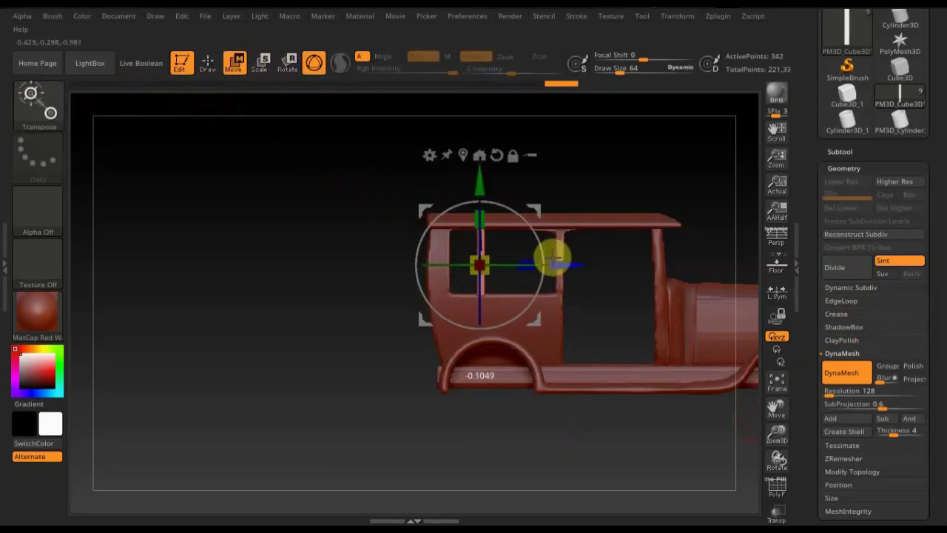
pyautogui.click(210, 65)
pyautogui.moveTo(398, 461)
pyautogui.mouseDown()
pyautogui.moveTo(355, 467)
pyautogui.moveTo(406, 447)
pyautogui.moveTo(522, 442)
pyautogui.moveTo(576, 426)
pyautogui.moveTo(522, 431)
pyautogui.moveTo(567, 431)
pyautogui.moveTo(550, 433)
pyautogui.mouseUp()
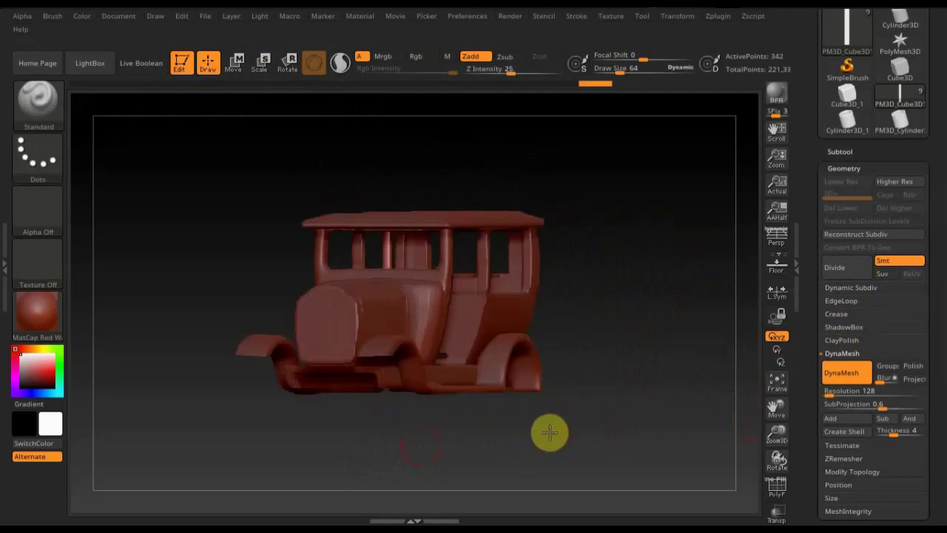
# - Mirror And Weld the bar to the car's other side, going from 342 to 684 points
pyautogui.click(882, 474)
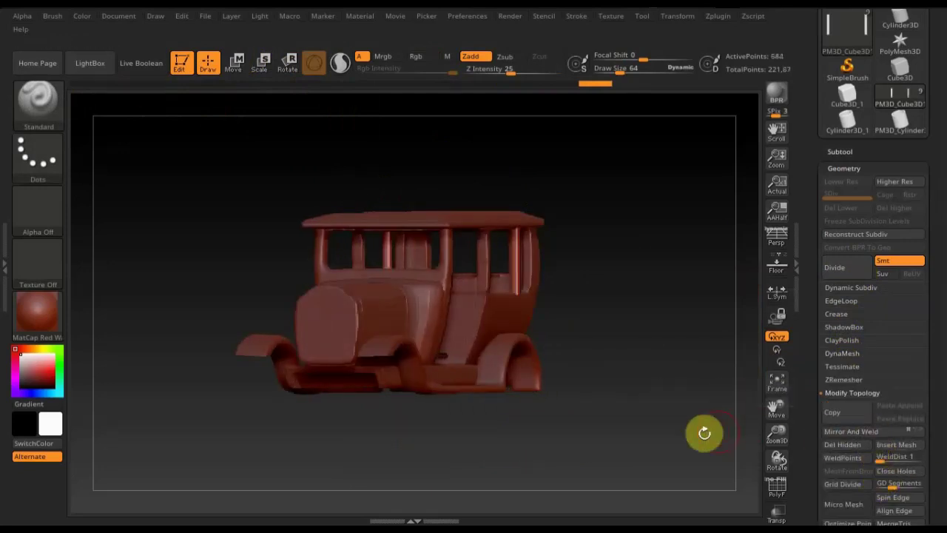
pyautogui.moveTo(704, 433)
pyautogui.mouseDown()
pyautogui.moveTo(582, 434)
pyautogui.moveTo(639, 433)
pyautogui.moveTo(638, 414)
pyautogui.moveTo(639, 430)
pyautogui.mouseUp()
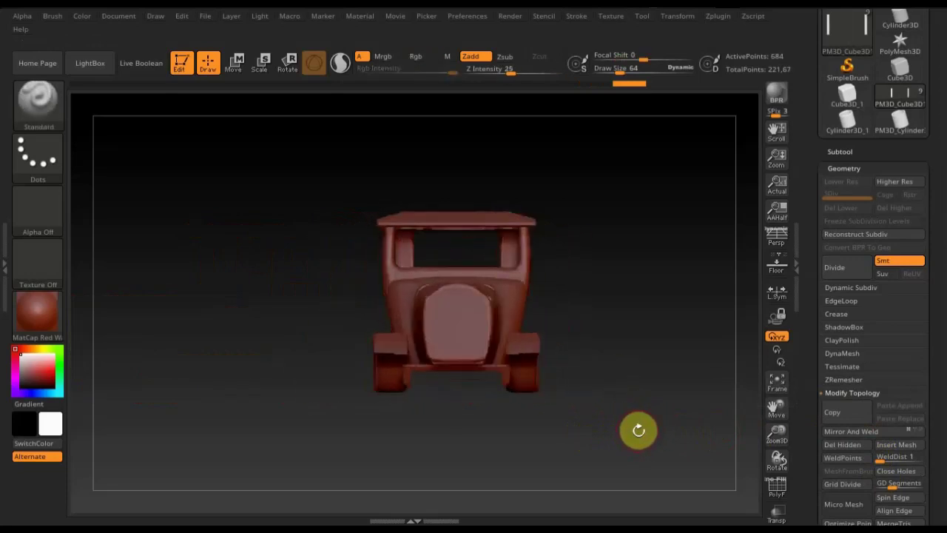
pyautogui.click(839, 152)
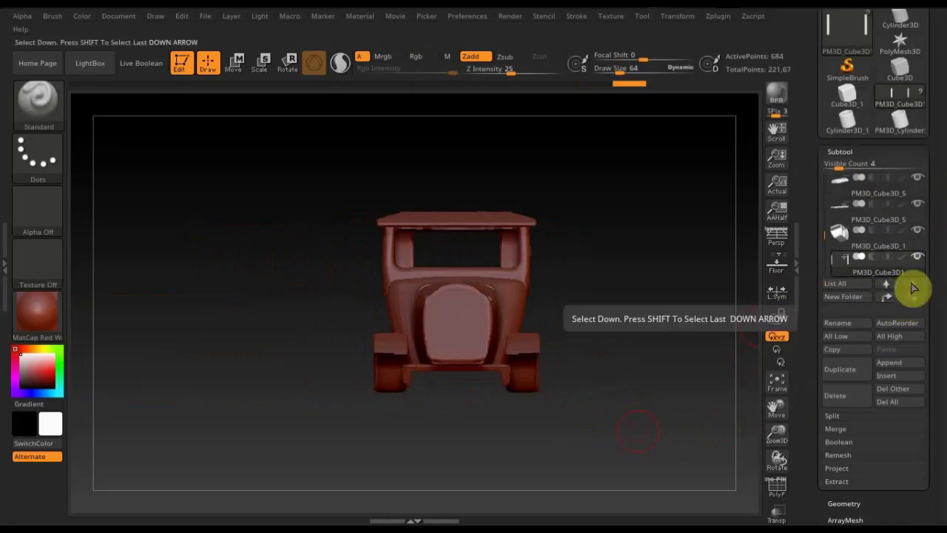
# - Append another Cube3D subtool and move it onto the car body
pyautogui.click(894, 366)
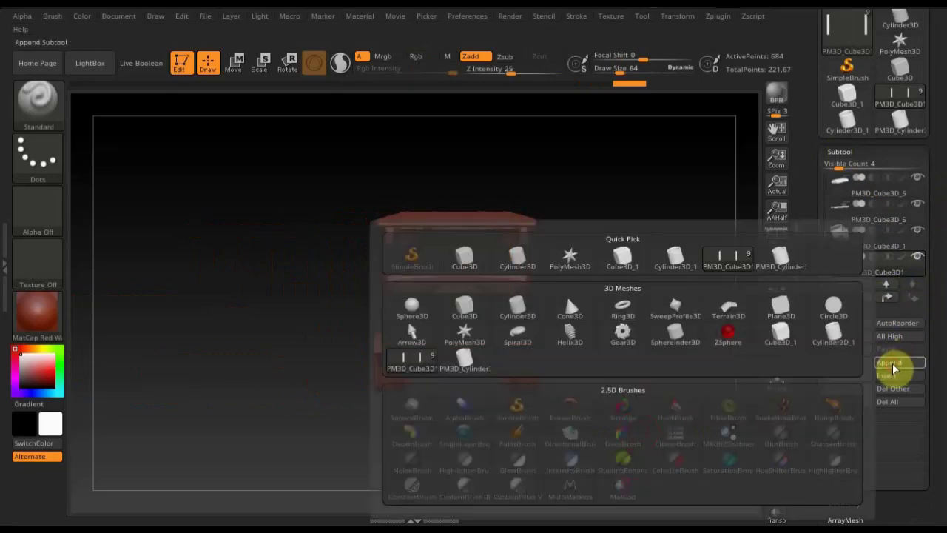
pyautogui.click(474, 311)
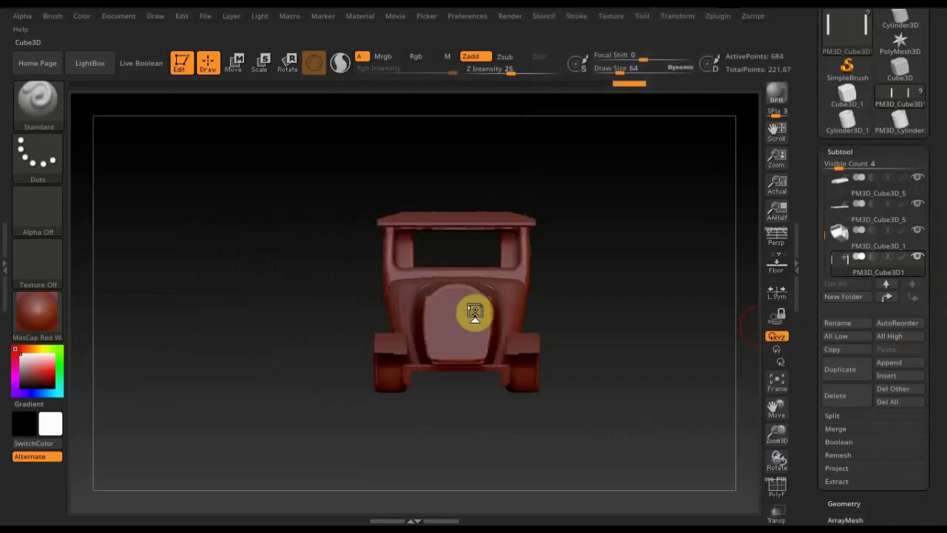
pyautogui.click(912, 292)
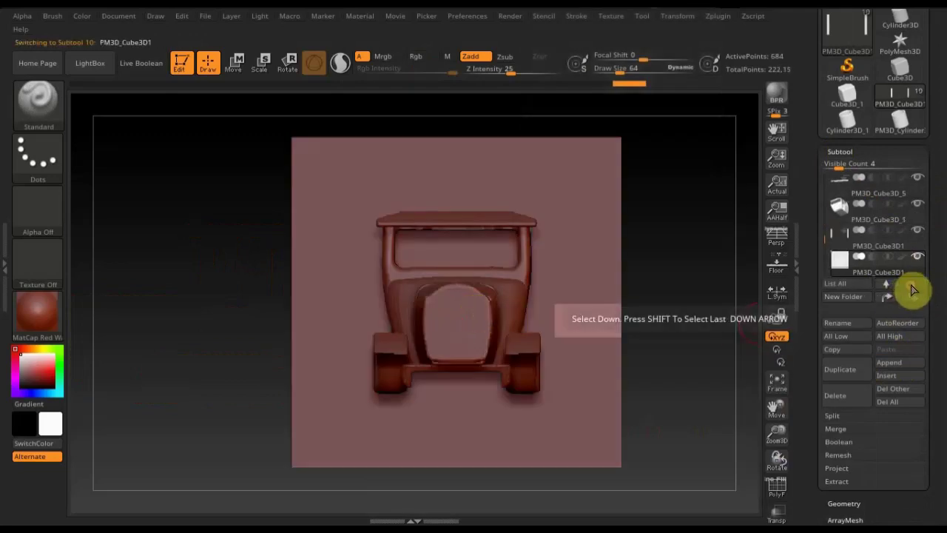
pyautogui.click(233, 63)
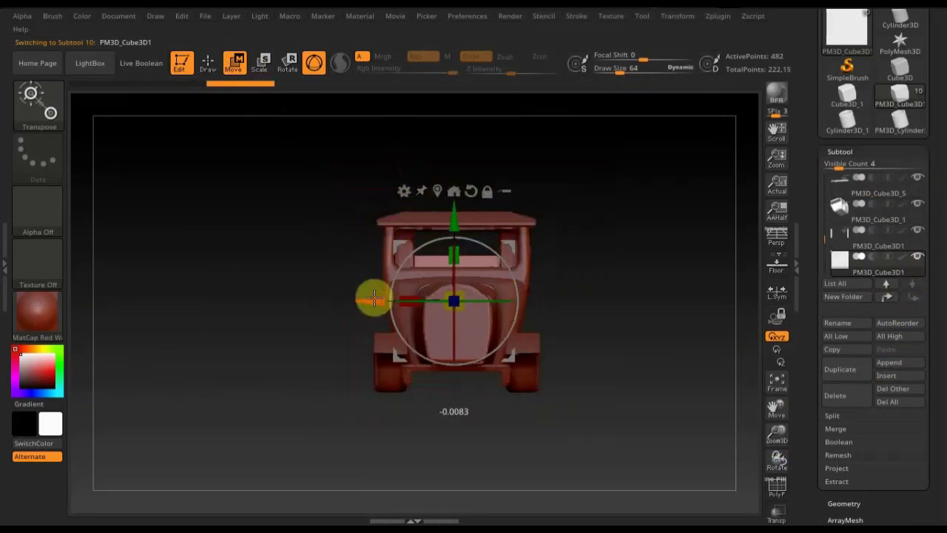
pyautogui.moveTo(376, 296); pyautogui.dragTo(349, 296)
pyautogui.moveTo(595, 440)
pyautogui.mouseDown()
pyautogui.moveTo(637, 458)
pyautogui.moveTo(470, 443)
pyautogui.mouseUp()
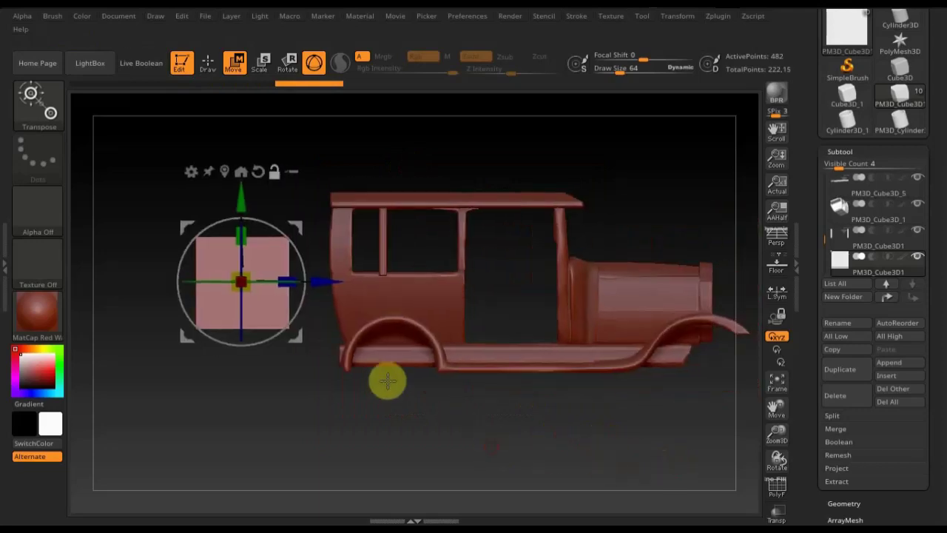
pyautogui.moveTo(317, 281)
pyautogui.mouseDown()
pyautogui.moveTo(584, 296)
pyautogui.moveTo(567, 278)
pyautogui.mouseUp()
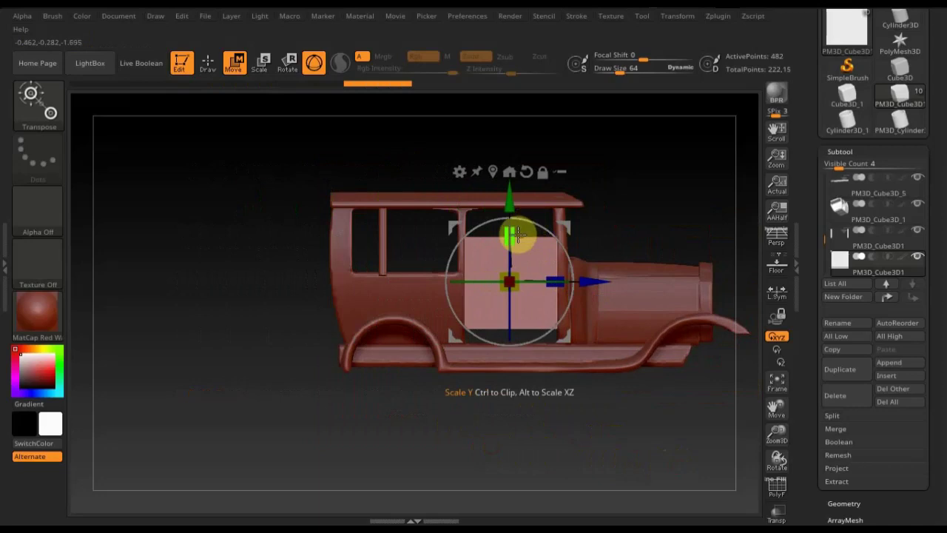
# - Stretch the cube up to the roof, narrow it into a slab against the hood side, and enable Transp
pyautogui.moveTo(515, 222); pyautogui.dragTo(510, 196)
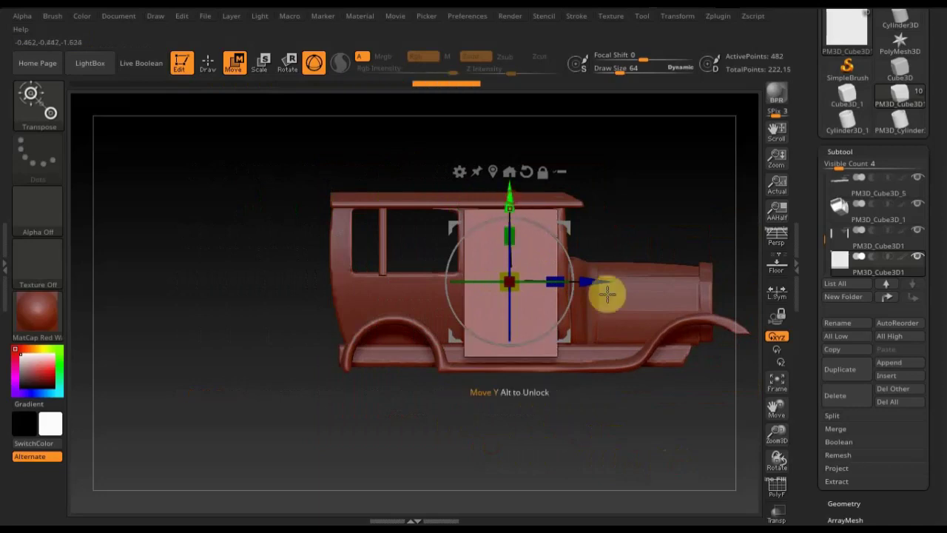
pyautogui.moveTo(690, 429); pyautogui.dragTo(641, 434)
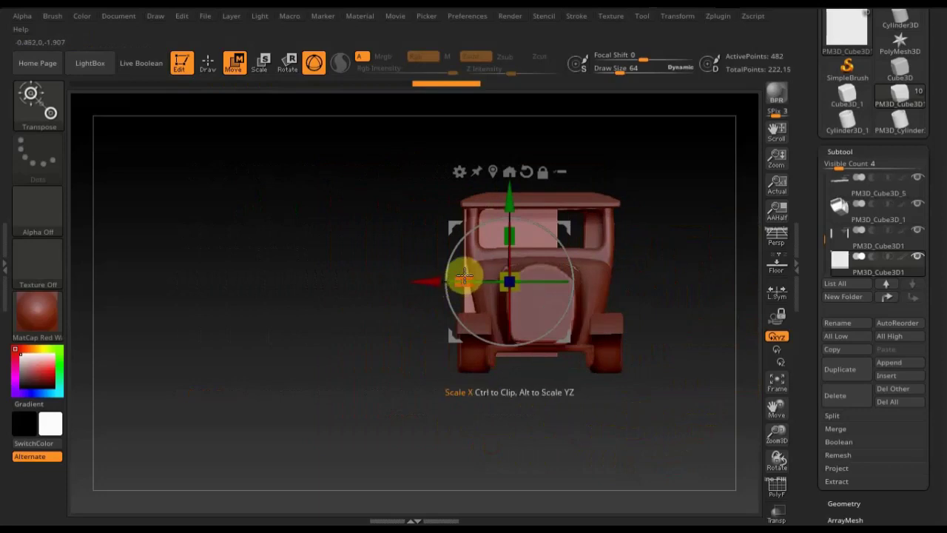
pyautogui.moveTo(453, 276); pyautogui.dragTo(507, 282)
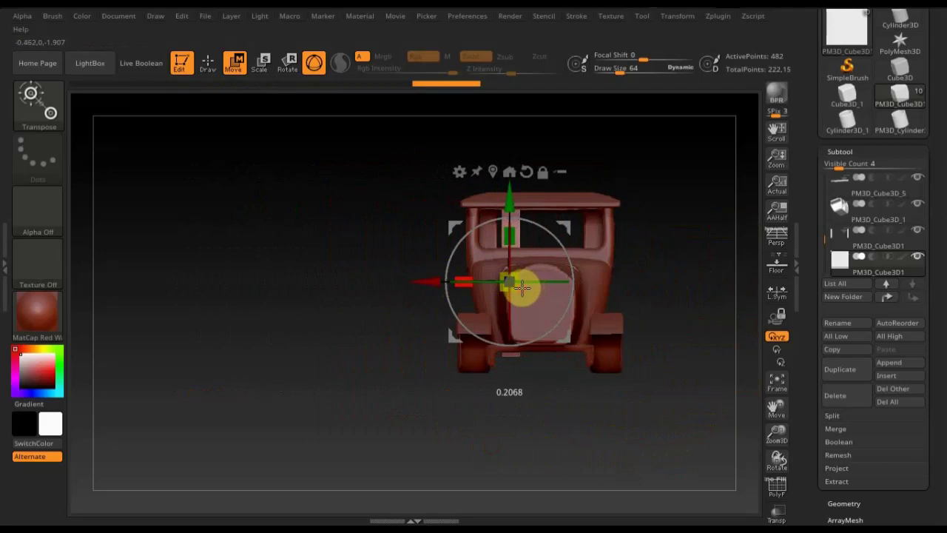
pyautogui.moveTo(422, 279); pyautogui.dragTo(393, 279)
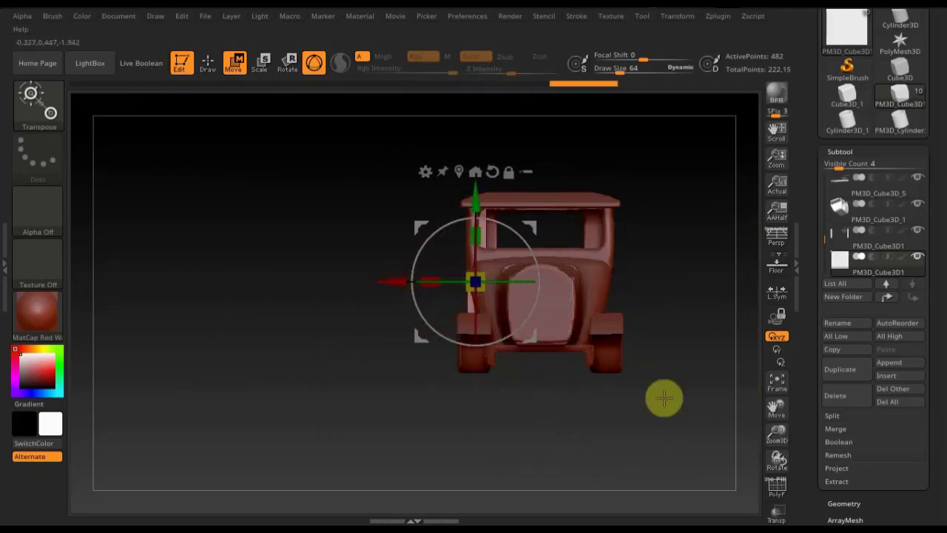
pyautogui.click(777, 512)
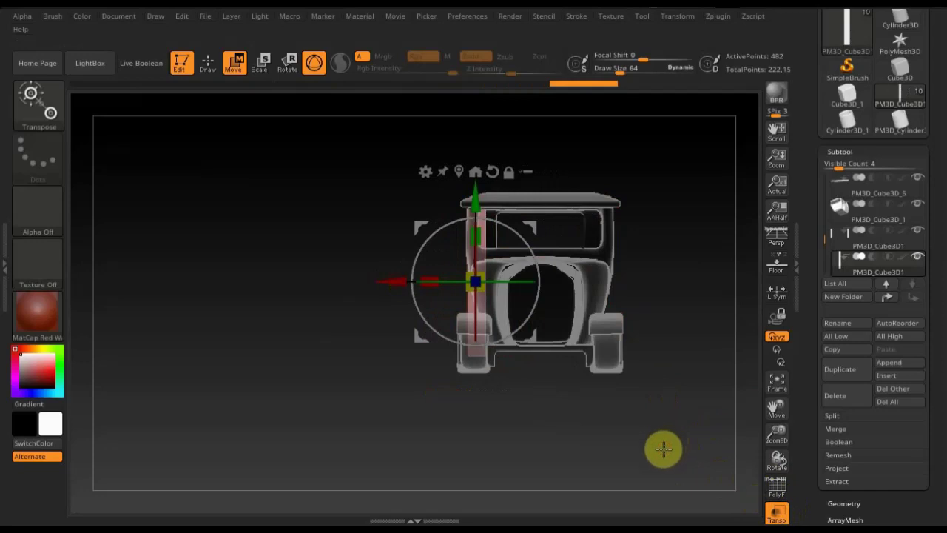
pyautogui.moveTo(663, 409)
pyautogui.keyDown('alt'); pyautogui.mouseDown(button='right')
pyautogui.moveTo(582, 429)
pyautogui.moveTo(606, 383)
pyautogui.moveTo(615, 478)
pyautogui.mouseUp(button='right'); pyautogui.keyUp('alt')
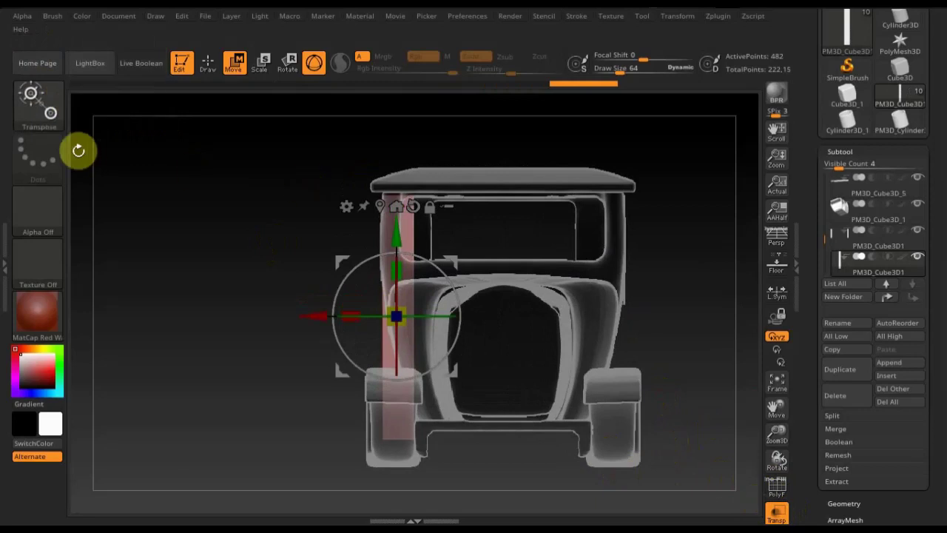
pyautogui.click(208, 62)
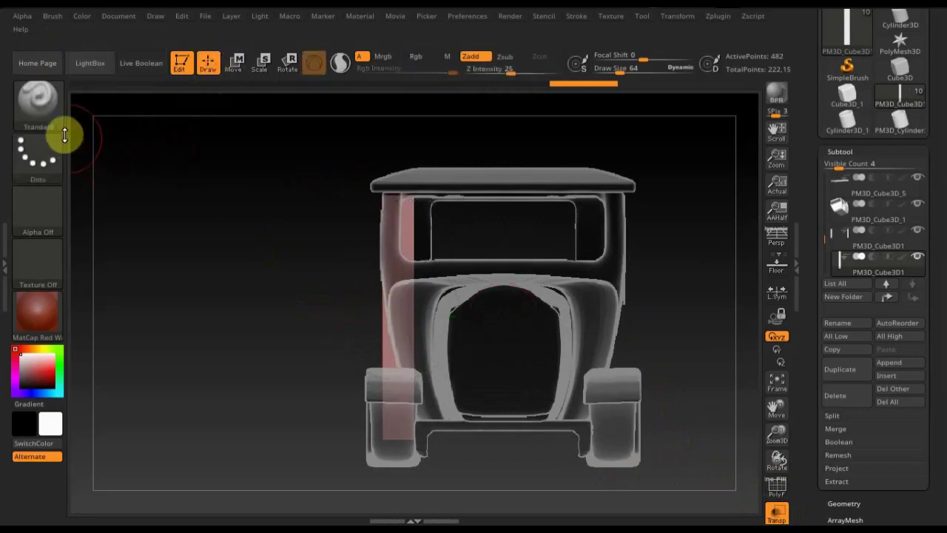
# - Curve the slab's outer edge with a ClipCircle clip to follow the rounded hood side
pyautogui.keyDown('ctrl'); pyautogui.keyDown('shift'); pyautogui.click(38, 100); pyautogui.keyUp('shift'); pyautogui.keyUp('ctrl')
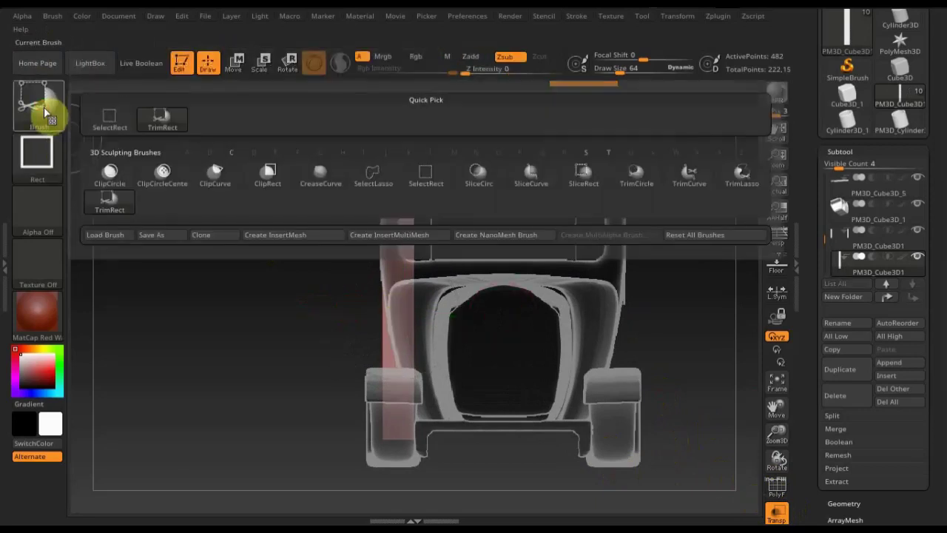
pyautogui.click(111, 174)
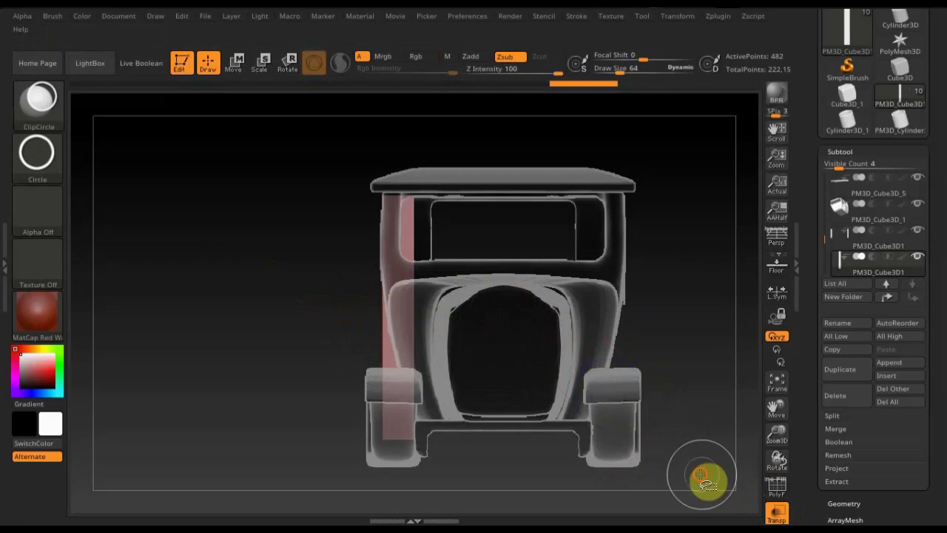
pyautogui.moveTo(706, 478)
pyautogui.keyDown('ctrl'); pyautogui.keyDown('shift'); pyautogui.mouseDown()
pyautogui.moveTo(449, 234)
pyautogui.moveTo(378, 95)
pyautogui.moveTo(379, 32)
pyautogui.moveTo(370, 47)
pyautogui.moveTo(432, 58)
pyautogui.mouseUp(); pyautogui.keyUp('shift'); pyautogui.keyUp('ctrl')
pyautogui.moveTo(400, 59)
pyautogui.mouseDown()
pyautogui.moveTo(377, 43)
pyautogui.moveTo(380, 17)
pyautogui.mouseUp()
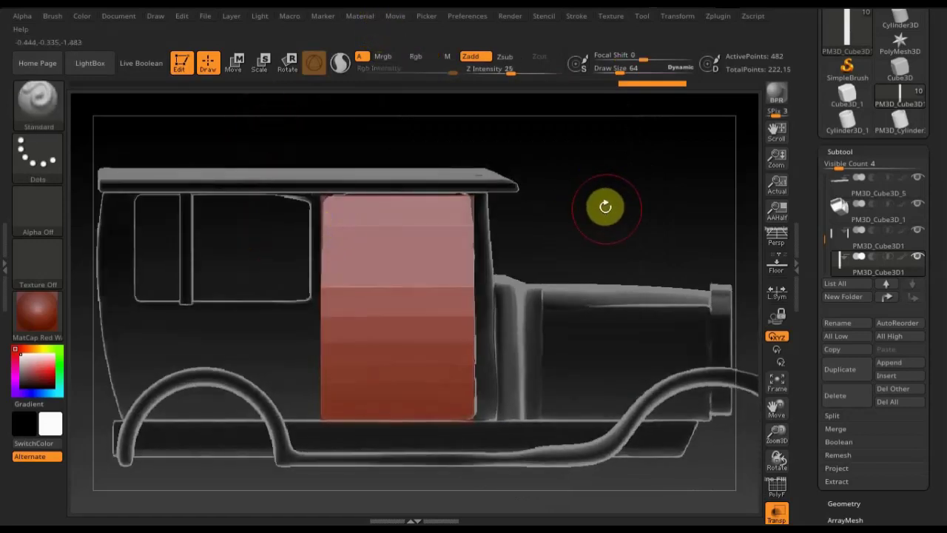
pyautogui.moveTo(606, 207)
pyautogui.mouseDown()
pyautogui.moveTo(600, 218)
pyautogui.moveTo(544, 220)
pyautogui.mouseUp()
pyautogui.keyDown('shift'); pyautogui.moveTo(676, 277); pyautogui.dragTo(688, 289); pyautogui.keyUp('shift')
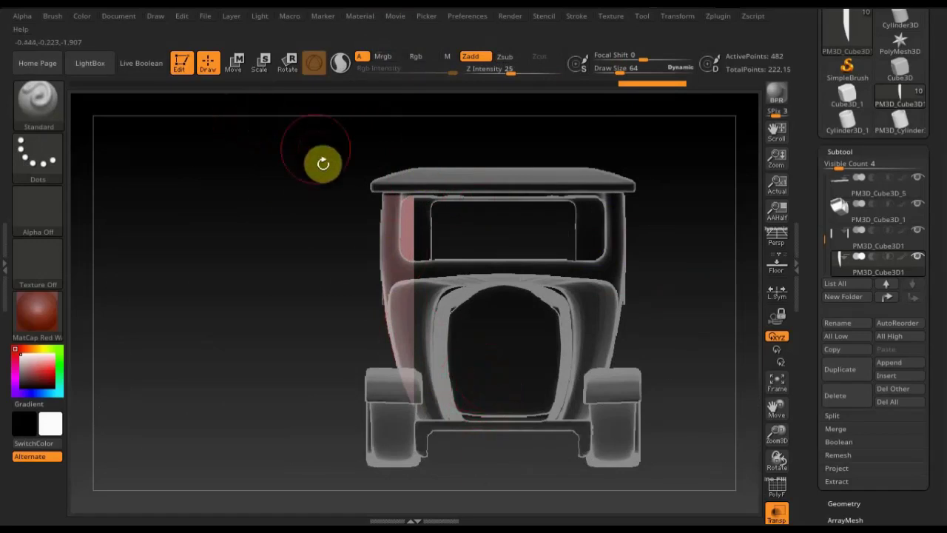
pyautogui.moveTo(664, 401)
pyautogui.mouseDown()
pyautogui.moveTo(592, 429)
pyautogui.moveTo(697, 375)
pyautogui.mouseUp()
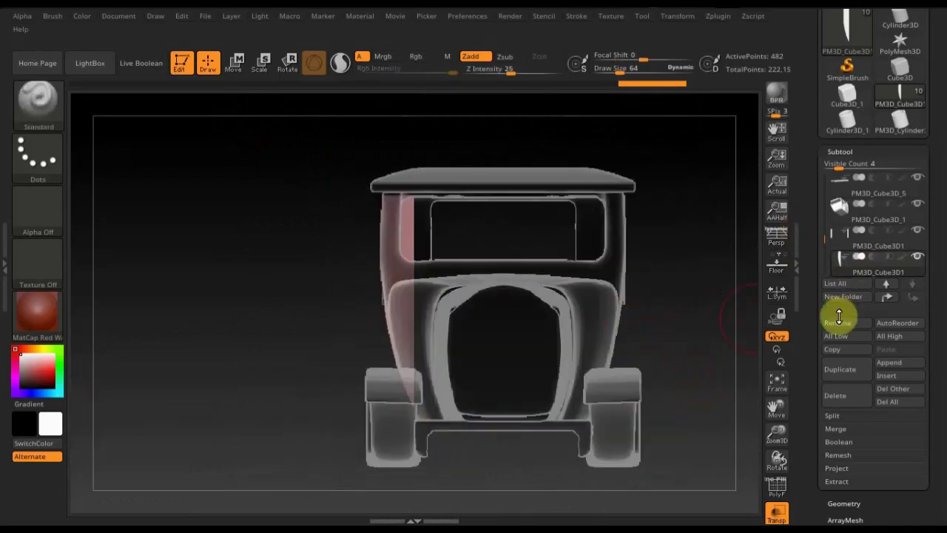
# - Duplicate the curved slab, nudge the copy along X and stretch it along the hood's length
pyautogui.click(851, 370)
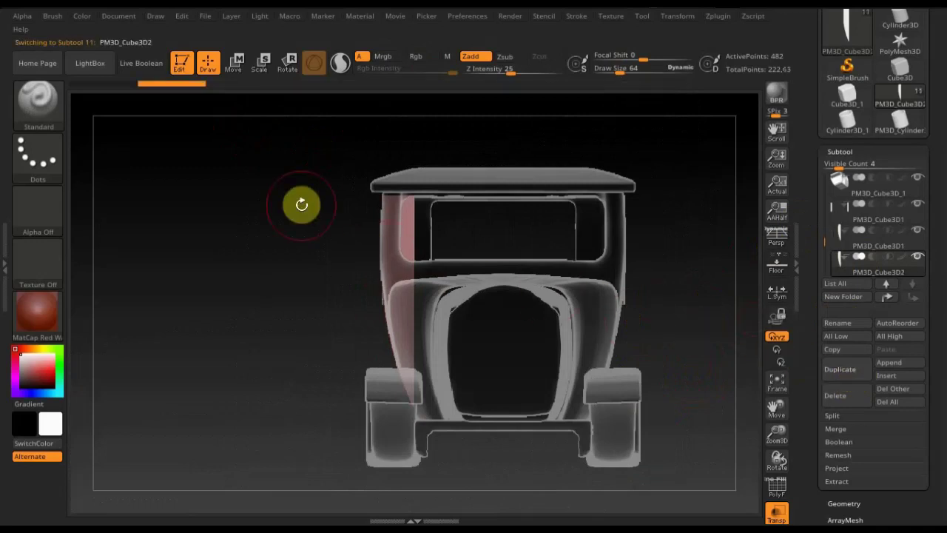
pyautogui.click(235, 64)
pyautogui.moveTo(306, 316); pyautogui.dragTo(323, 319)
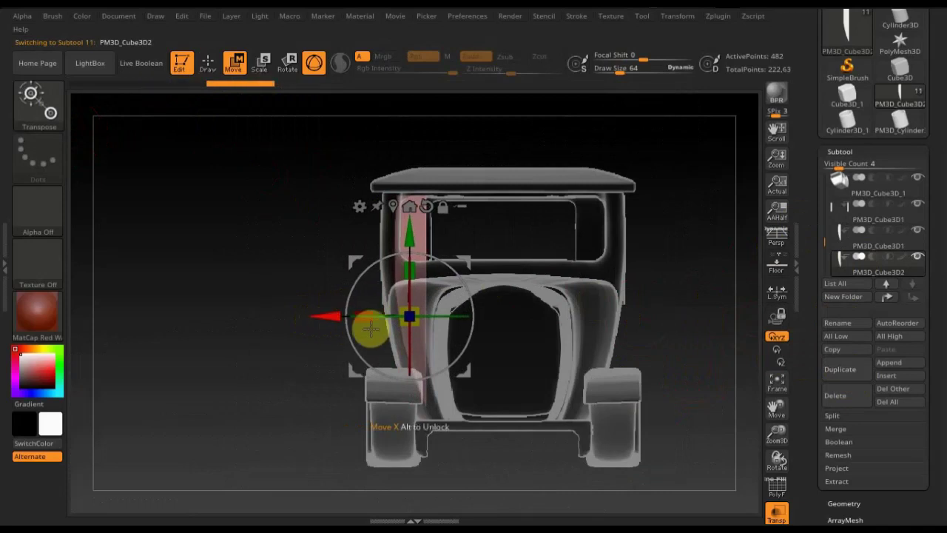
pyautogui.moveTo(582, 332); pyautogui.dragTo(607, 342)
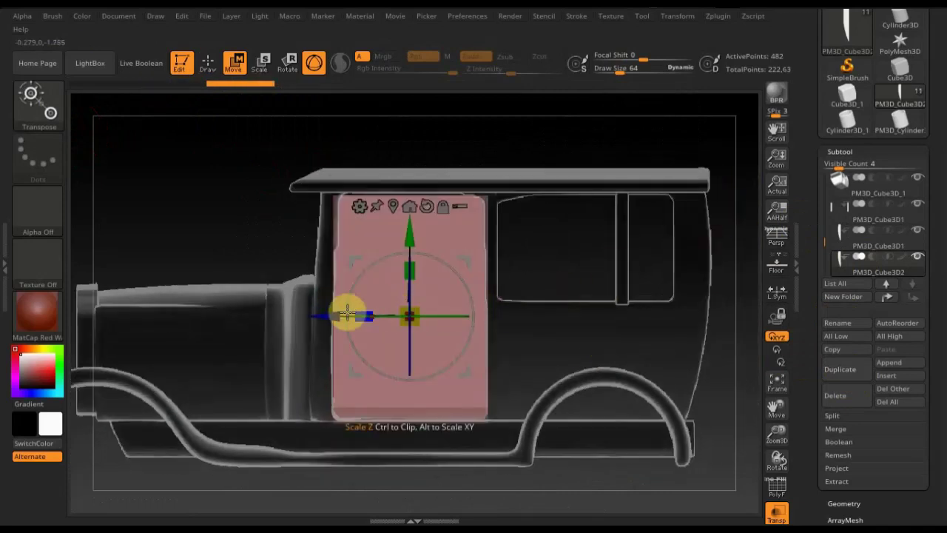
pyautogui.moveTo(362, 313); pyautogui.dragTo(332, 310)
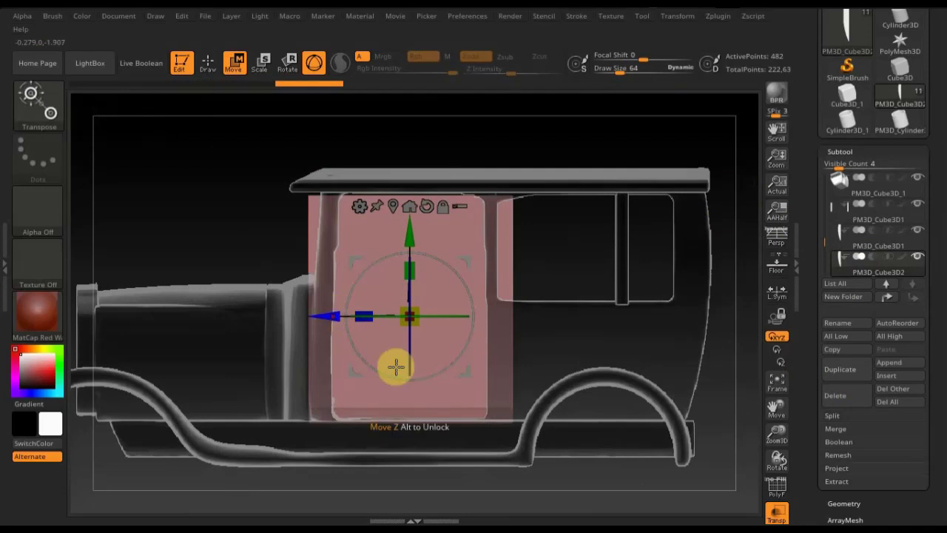
pyautogui.moveTo(437, 501); pyautogui.dragTo(530, 513)
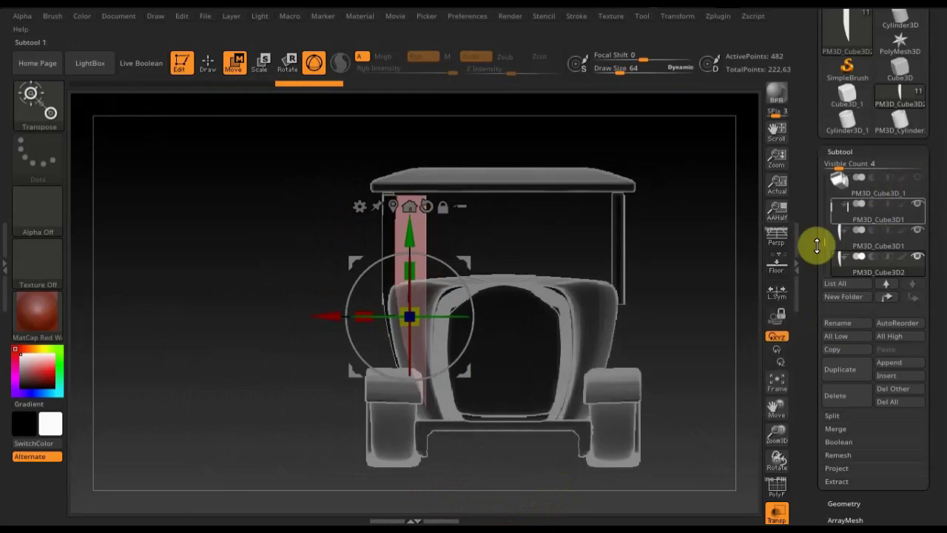
pyautogui.moveTo(674, 351)
pyautogui.mouseDown()
pyautogui.moveTo(702, 354)
pyautogui.moveTo(672, 356)
pyautogui.moveTo(685, 357)
pyautogui.moveTo(681, 393)
pyautogui.moveTo(705, 367)
pyautogui.moveTo(689, 366)
pyautogui.moveTo(687, 377)
pyautogui.mouseUp()
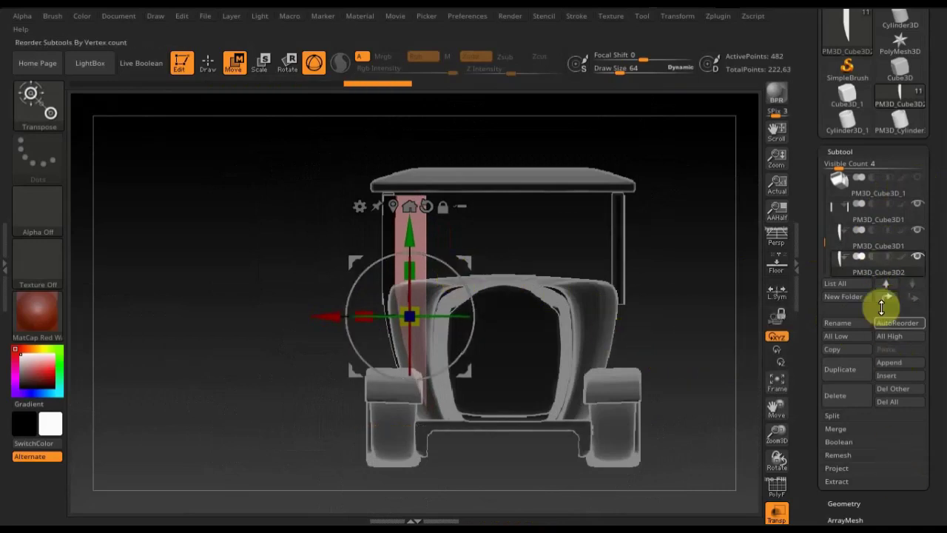
# - Merge the copied slab down into the original hood-side slab
pyautogui.click(849, 250)
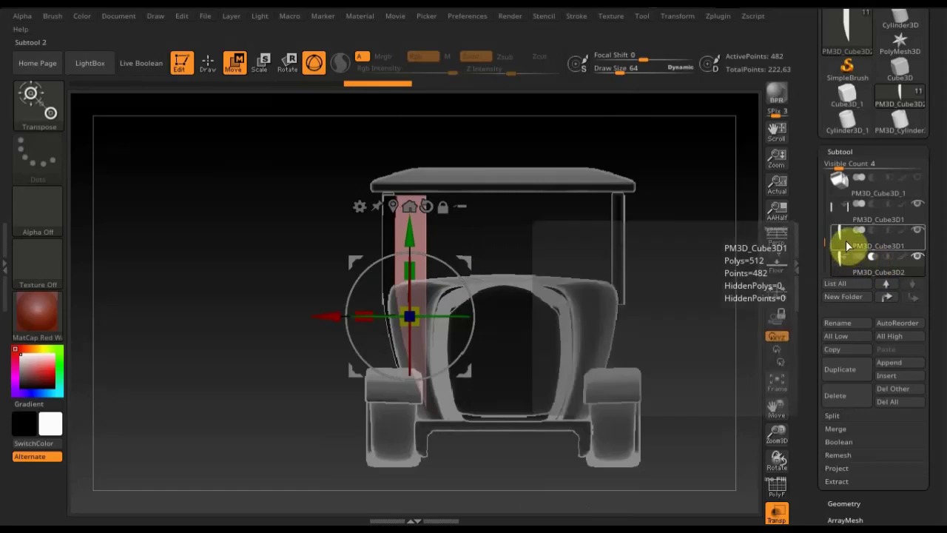
pyautogui.click(841, 431)
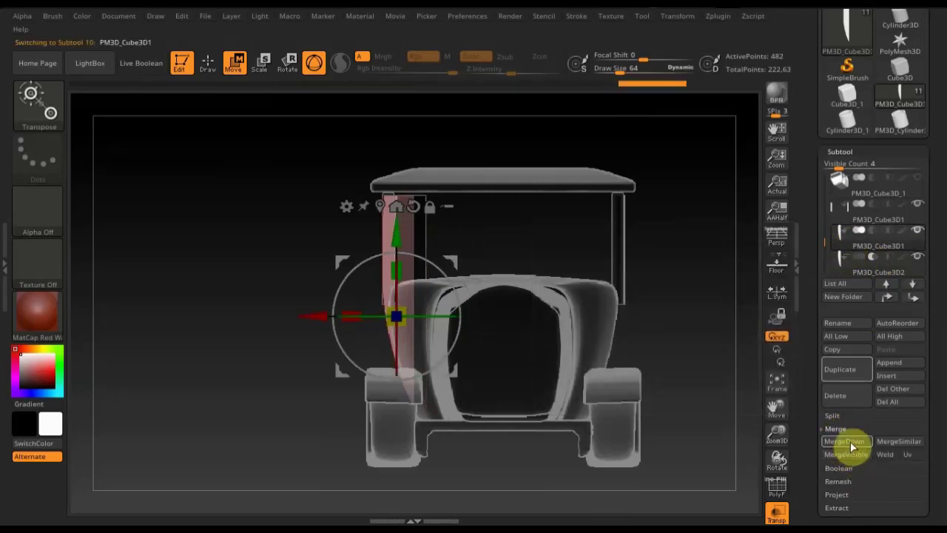
pyautogui.click(852, 444)
pyautogui.click(716, 471)
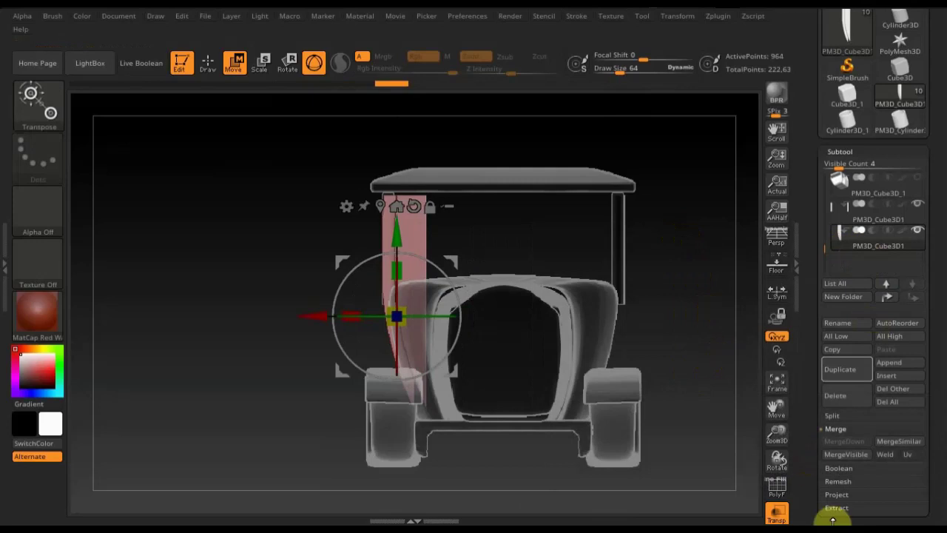
pyautogui.scroll(-5, 937, 429)
pyautogui.scroll(-1, 867, 398)
# - DynaMesh the merged slab (964 to 7,034 points) and snap to a straight front view
pyautogui.click(851, 397)
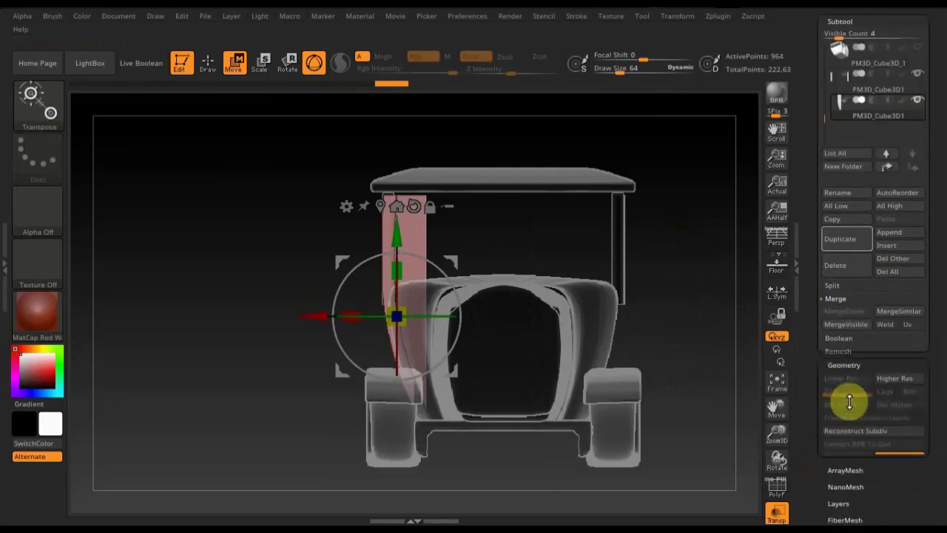
pyautogui.click(843, 225)
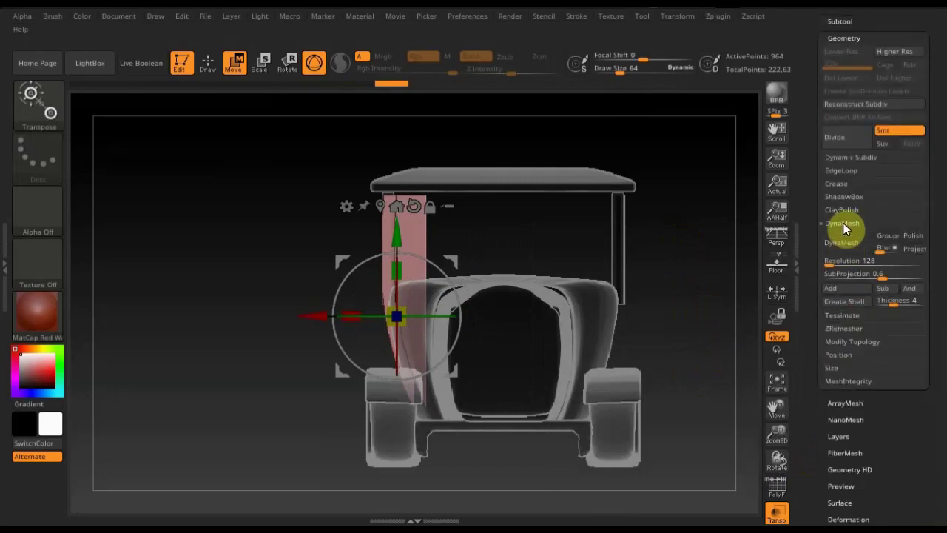
pyautogui.click(847, 243)
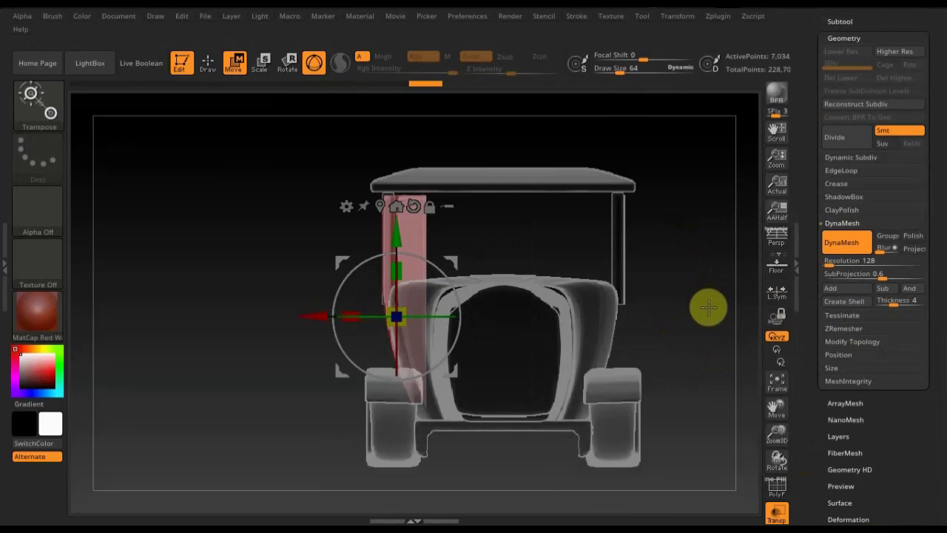
pyautogui.moveTo(708, 307); pyautogui.dragTo(712, 316)
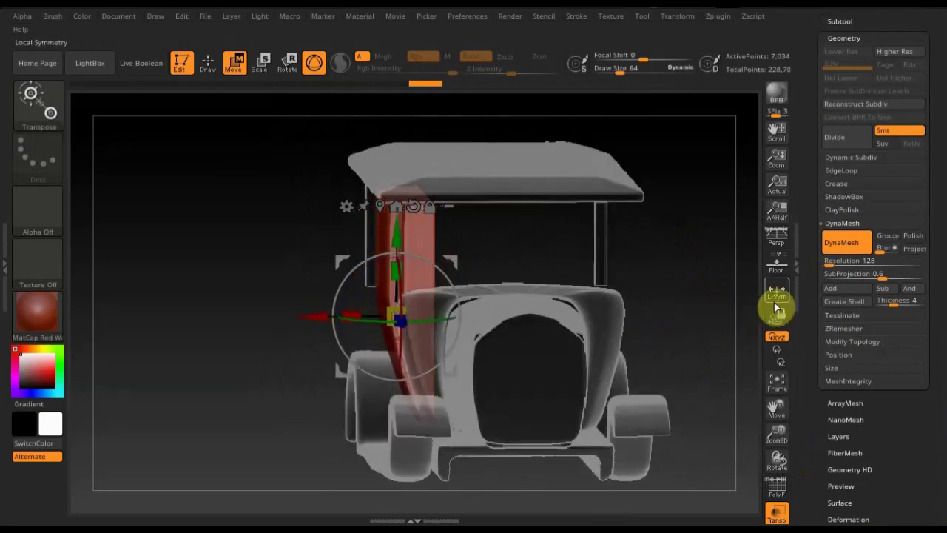
pyautogui.click(854, 237)
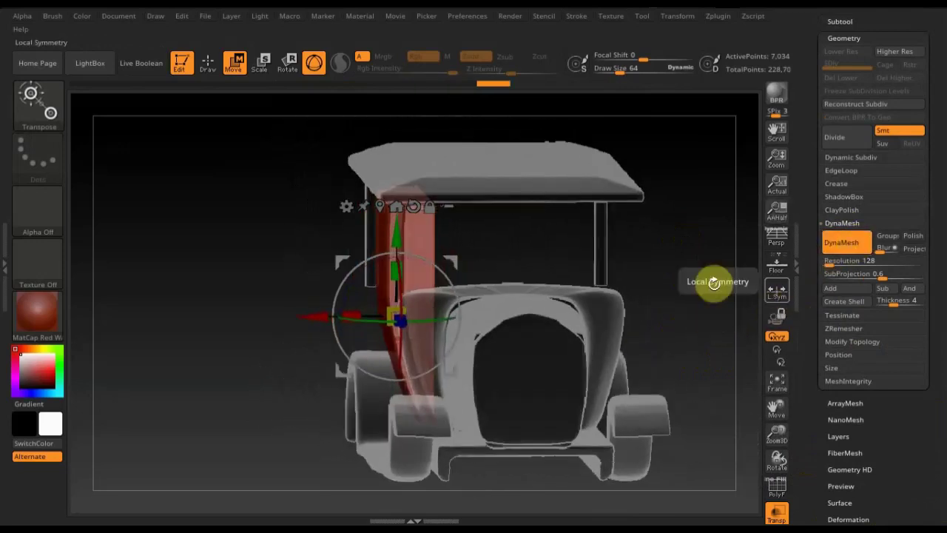
pyautogui.moveTo(715, 281); pyautogui.dragTo(661, 290)
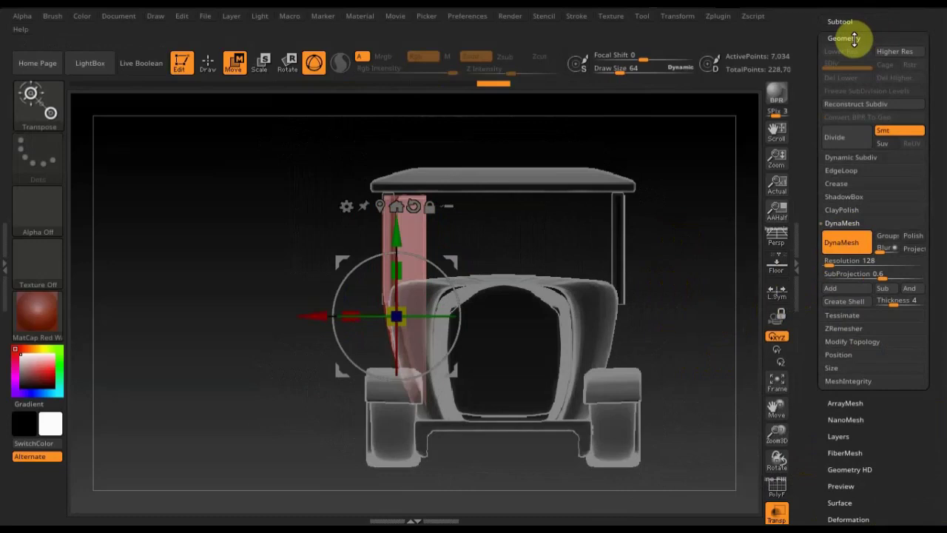
pyautogui.click(852, 28)
pyautogui.moveTo(840, 239)
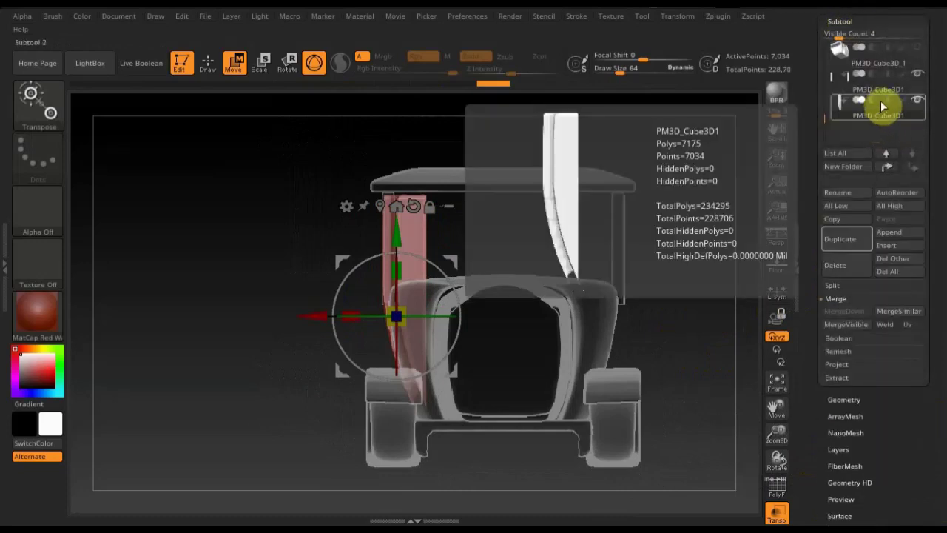
# - Duplicate the hood side panel, shift the copy across the width and widen it front to back
pyautogui.click(843, 241)
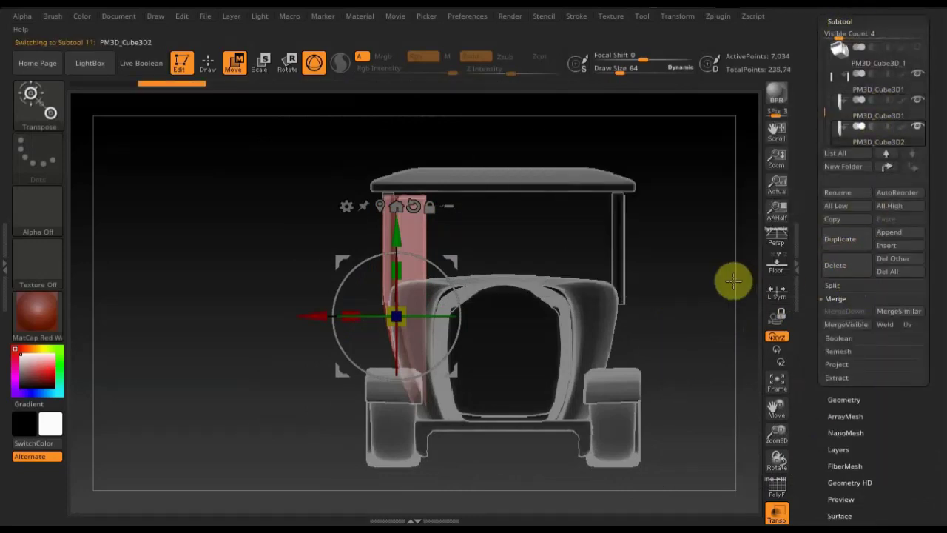
pyautogui.moveTo(704, 282)
pyautogui.mouseDown()
pyautogui.moveTo(611, 318)
pyautogui.moveTo(667, 321)
pyautogui.mouseUp()
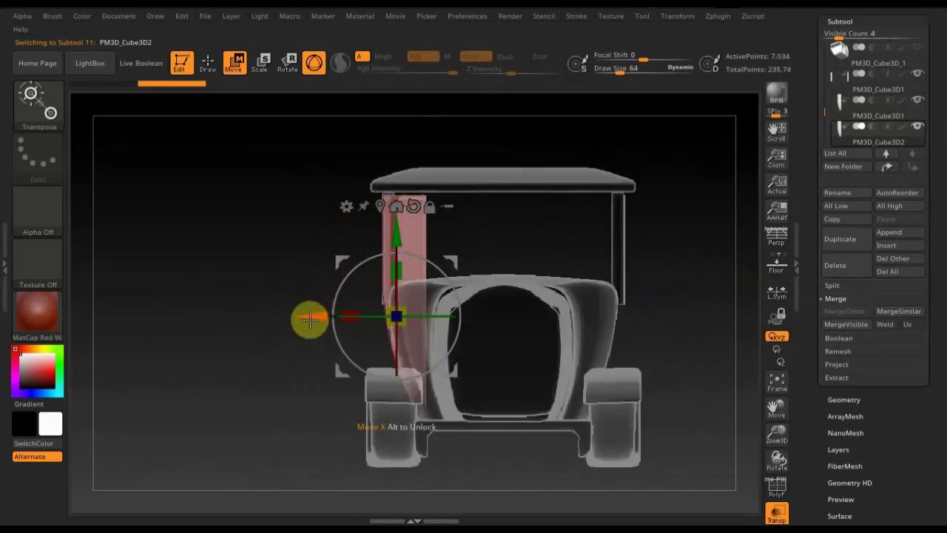
pyautogui.moveTo(310, 318)
pyautogui.mouseDown()
pyautogui.moveTo(323, 319)
pyautogui.moveTo(244, 315)
pyautogui.mouseUp()
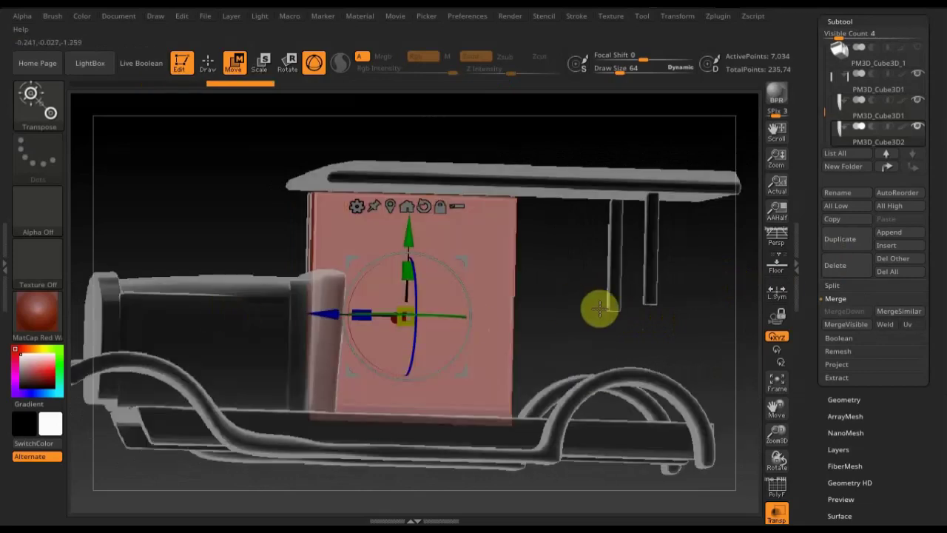
pyautogui.keyDown('shift'); pyautogui.moveTo(599, 310); pyautogui.dragTo(556, 323); pyautogui.keyUp('shift')
pyautogui.moveTo(362, 314)
pyautogui.mouseDown()
pyautogui.moveTo(349, 313)
pyautogui.moveTo(360, 317)
pyautogui.mouseUp()
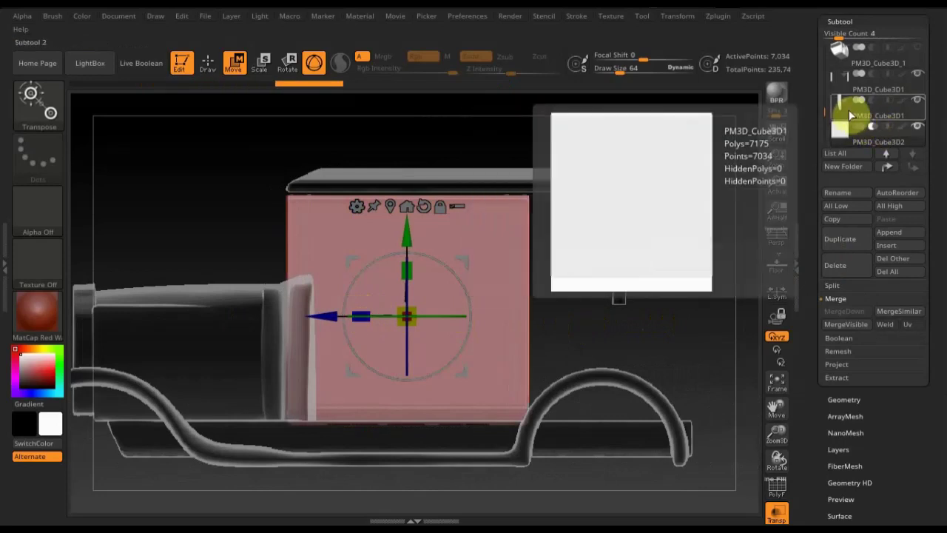
# - MergeDown the copy into PM3D_Cube3D1, giving 6,226 active points
pyautogui.click(855, 112)
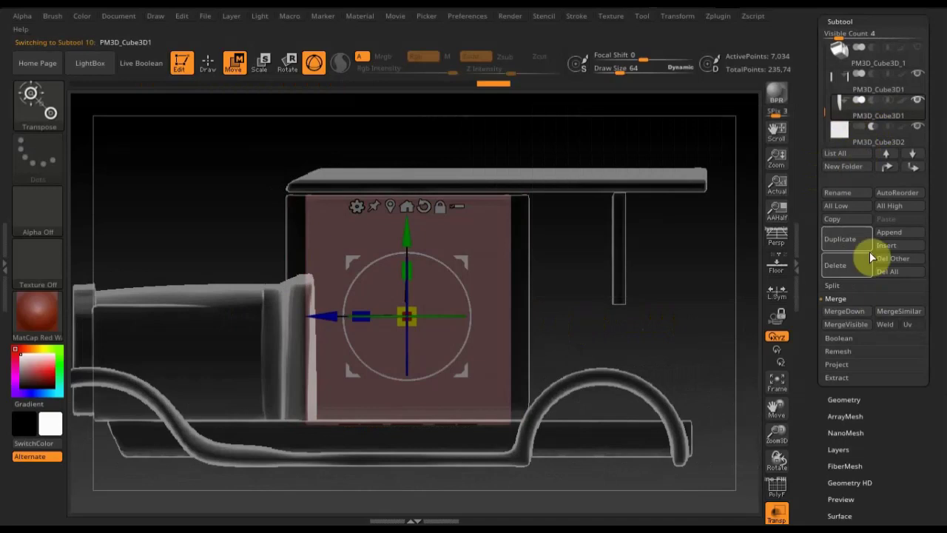
pyautogui.click(855, 312)
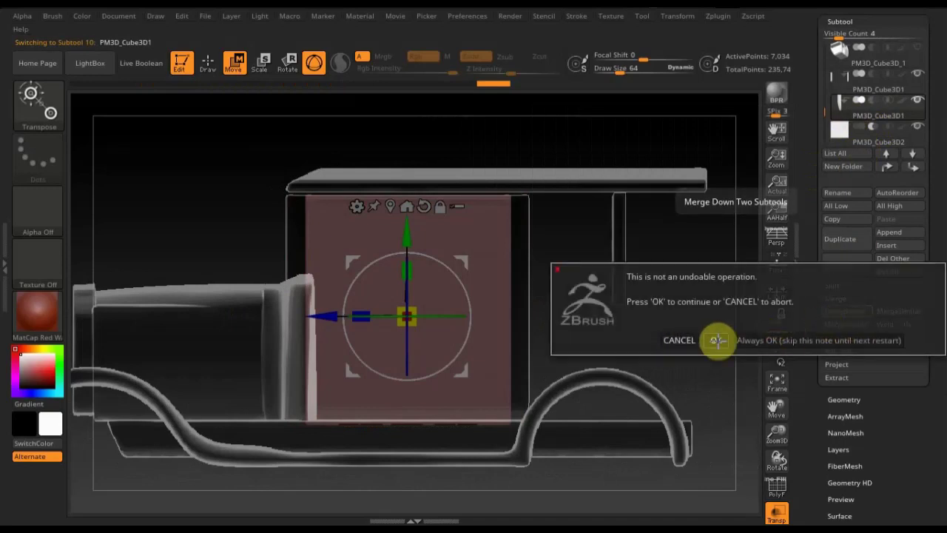
pyautogui.click(717, 339)
pyautogui.moveTo(663, 252)
pyautogui.keyDown('ctrl'); pyautogui.mouseDown()
pyautogui.moveTo(700, 339)
pyautogui.moveTo(718, 333)
pyautogui.moveTo(705, 342)
pyautogui.moveTo(550, 333)
pyautogui.mouseUp(); pyautogui.keyUp('ctrl')
pyautogui.moveTo(593, 247); pyautogui.dragTo(594, 254)
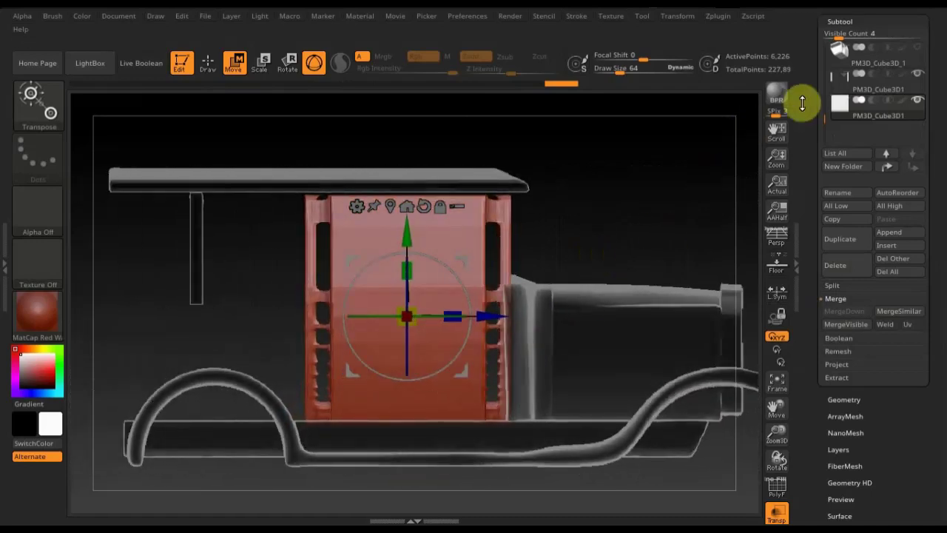
# - Show the cab subtool again and turn off Transp so the car displays solid
pyautogui.click(920, 51)
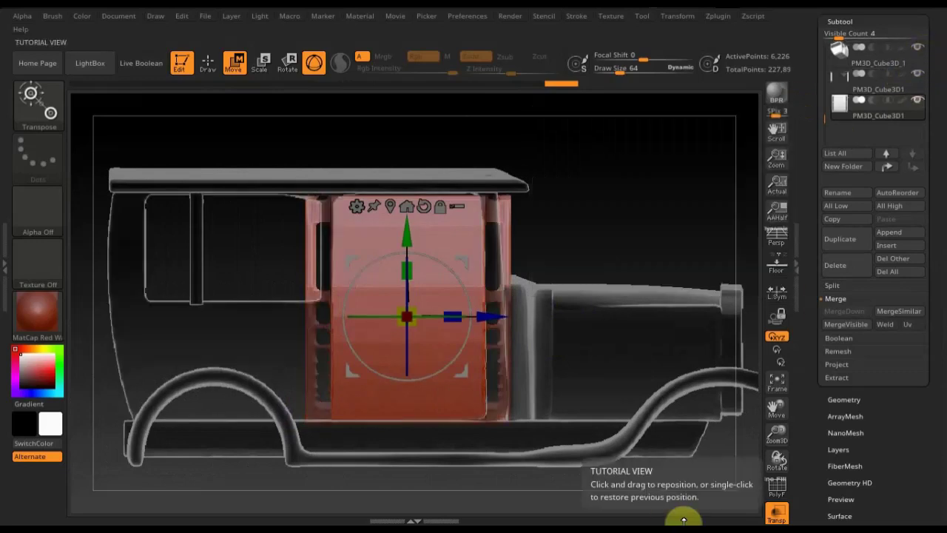
pyautogui.click(778, 513)
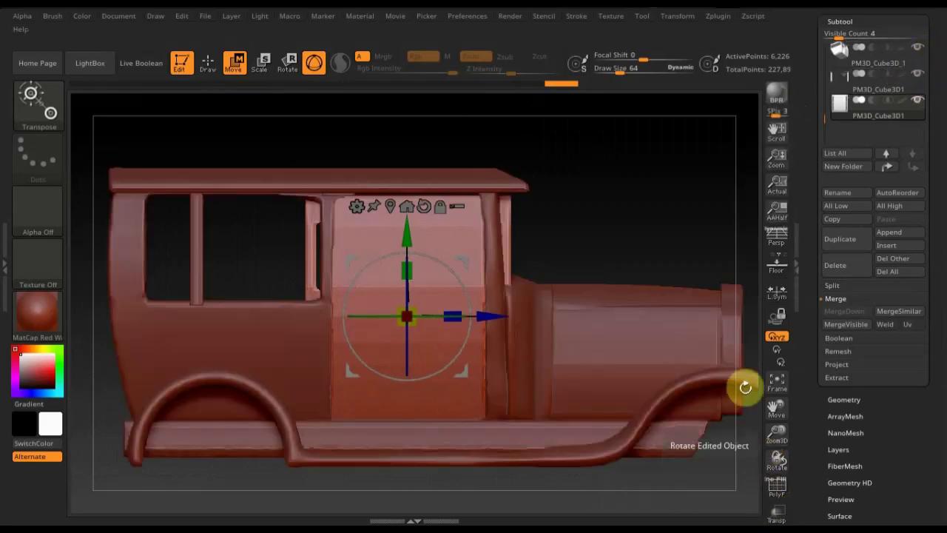
pyautogui.keyDown('alt'); pyautogui.moveTo(650, 226); pyautogui.dragTo(635, 163); pyautogui.keyUp('alt')
# - Trim two rectangular areas off the merged hood side panel with TrimRect, leaving 4,913 points
pyautogui.click(207, 64)
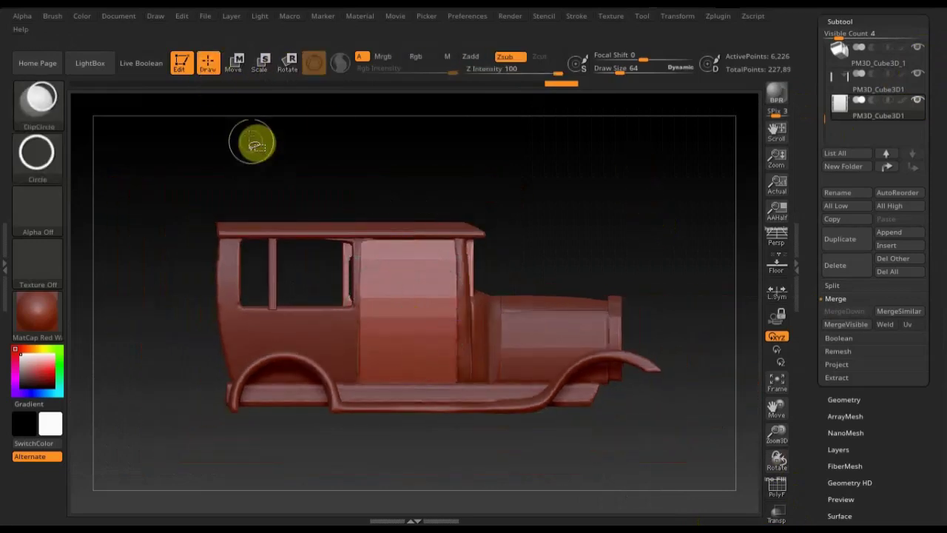
pyautogui.moveTo(254, 138)
pyautogui.keyDown('ctrl'); pyautogui.keyDown('shift'); pyautogui.mouseDown()
pyautogui.moveTo(321, 425)
pyautogui.moveTo(277, 375)
pyautogui.moveTo(192, 323)
pyautogui.mouseUp(); pyautogui.keyUp('shift'); pyautogui.keyUp('ctrl')
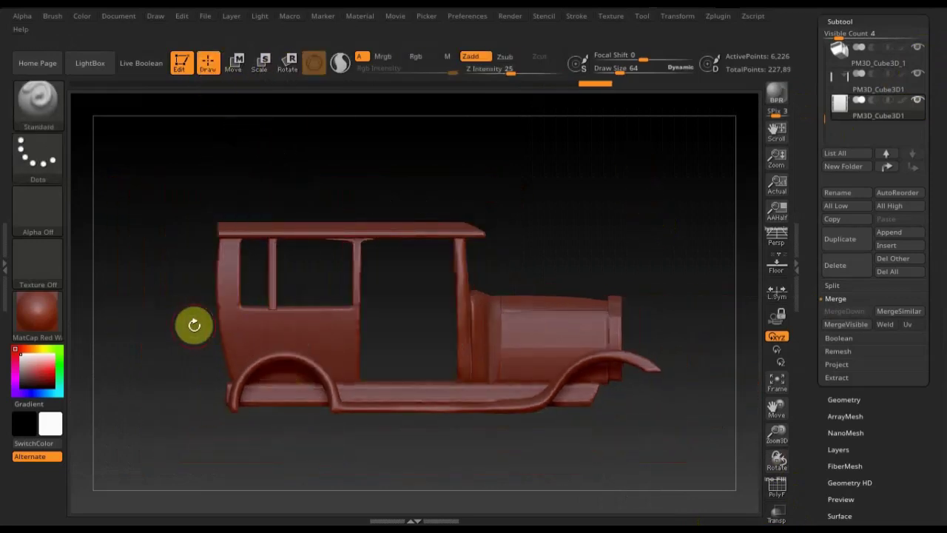
pyautogui.hotkey('ctrl', 'shift')
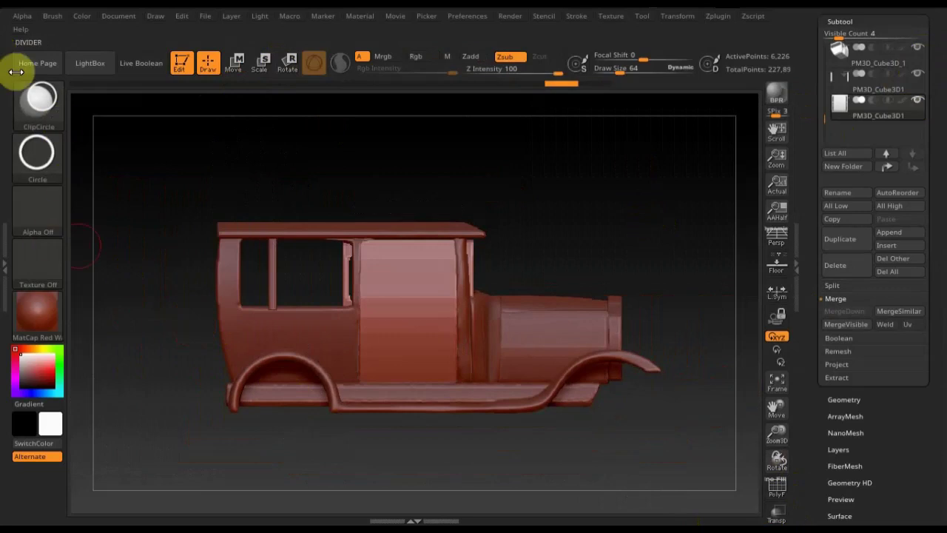
pyautogui.click(39, 100)
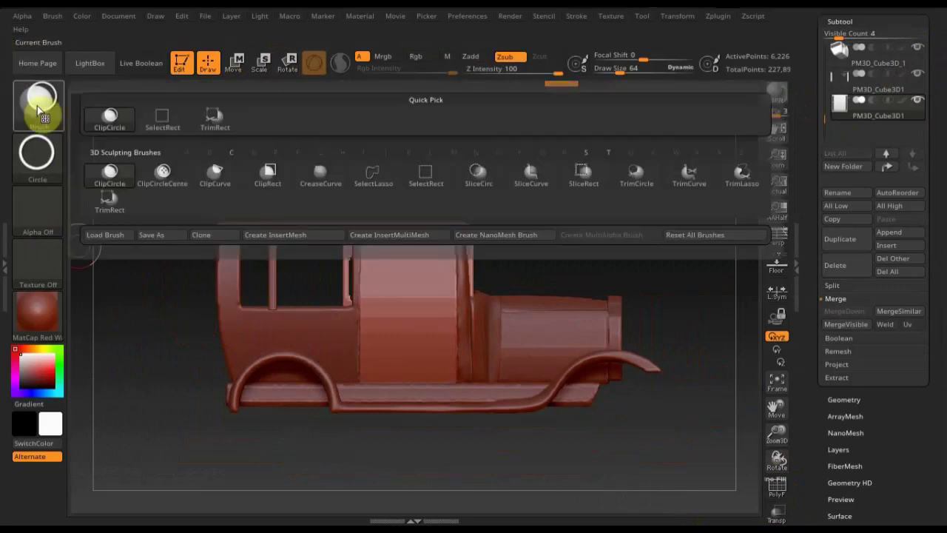
pyautogui.click(108, 205)
pyautogui.moveTo(276, 145)
pyautogui.keyDown('ctrl'); pyautogui.keyDown('shift'); pyautogui.mouseDown()
pyautogui.moveTo(349, 455)
pyautogui.moveTo(361, 467)
pyautogui.mouseUp(); pyautogui.keyUp('shift'); pyautogui.keyUp('ctrl')
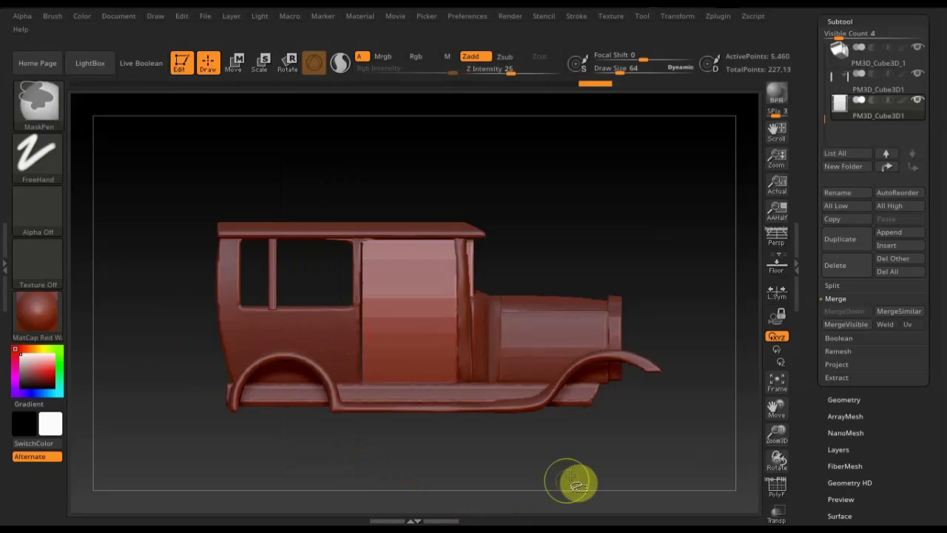
pyautogui.keyDown('ctrl'); pyautogui.keyDown('shift'); pyautogui.moveTo(570, 474); pyautogui.dragTo(457, 183); pyautogui.keyUp('shift'); pyautogui.keyUp('ctrl')
pyautogui.click(237, 65)
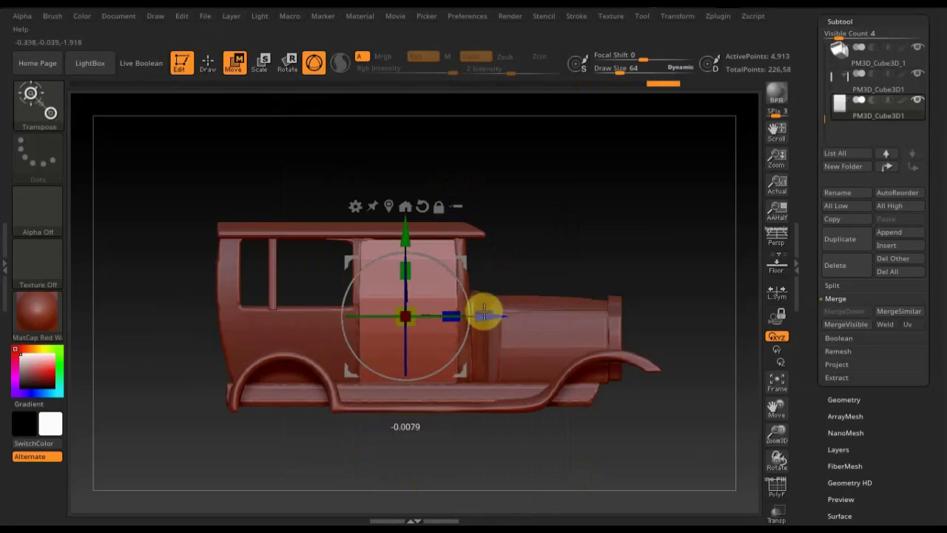
pyautogui.moveTo(548, 230)
pyautogui.mouseDown()
pyautogui.moveTo(514, 232)
pyautogui.moveTo(615, 252)
pyautogui.mouseUp()
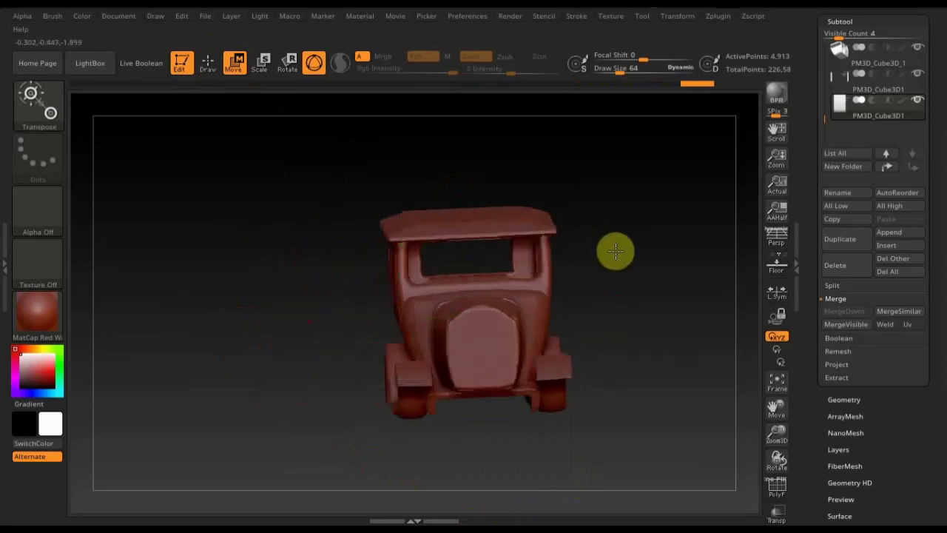
pyautogui.click(857, 401)
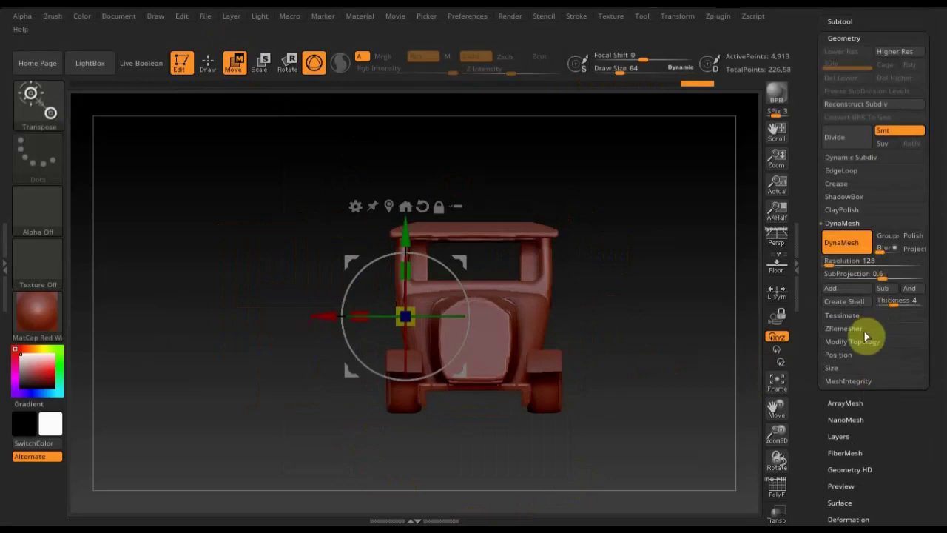
# - Mirror And Weld the trimmed hood side panel across the car, doubling it to 9,826 points
pyautogui.click(865, 339)
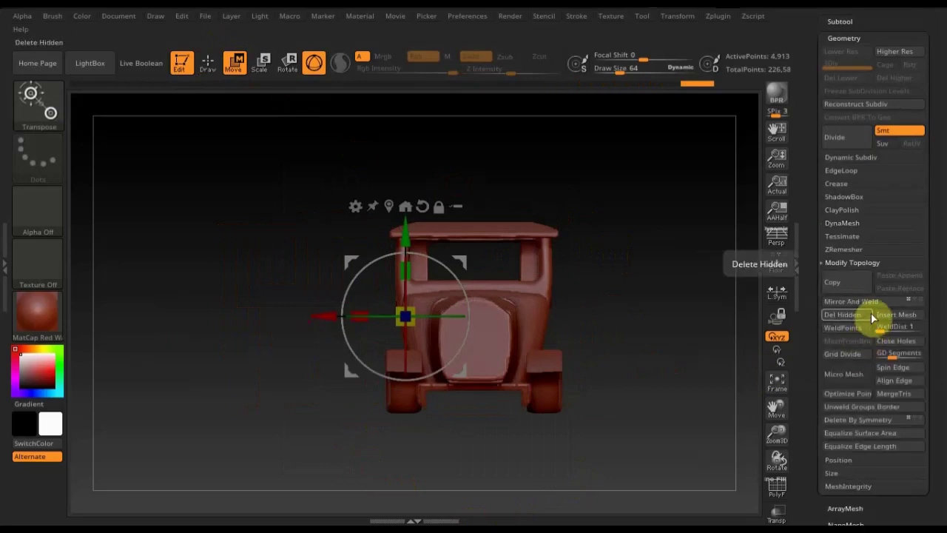
pyautogui.click(875, 303)
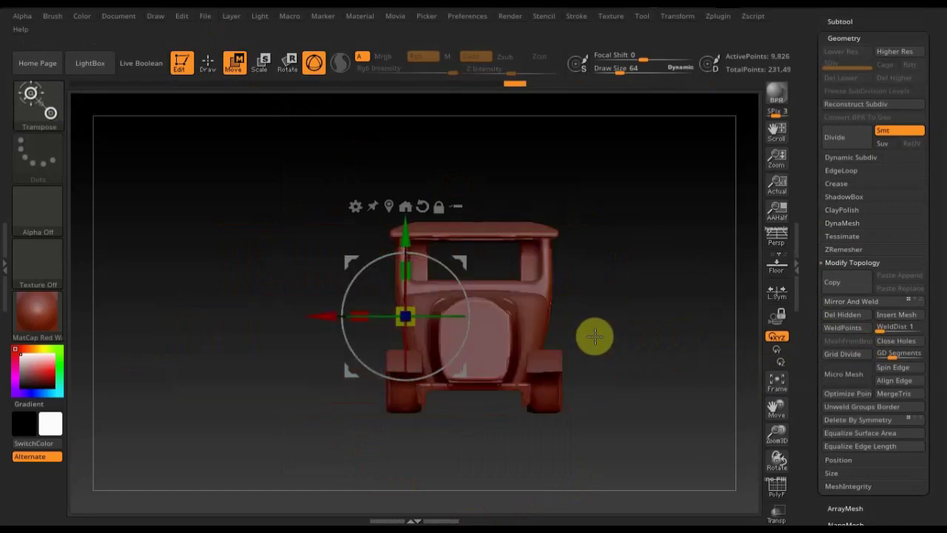
pyautogui.moveTo(595, 337)
pyautogui.mouseDown()
pyautogui.moveTo(677, 337)
pyautogui.moveTo(668, 340)
pyautogui.moveTo(707, 359)
pyautogui.mouseUp()
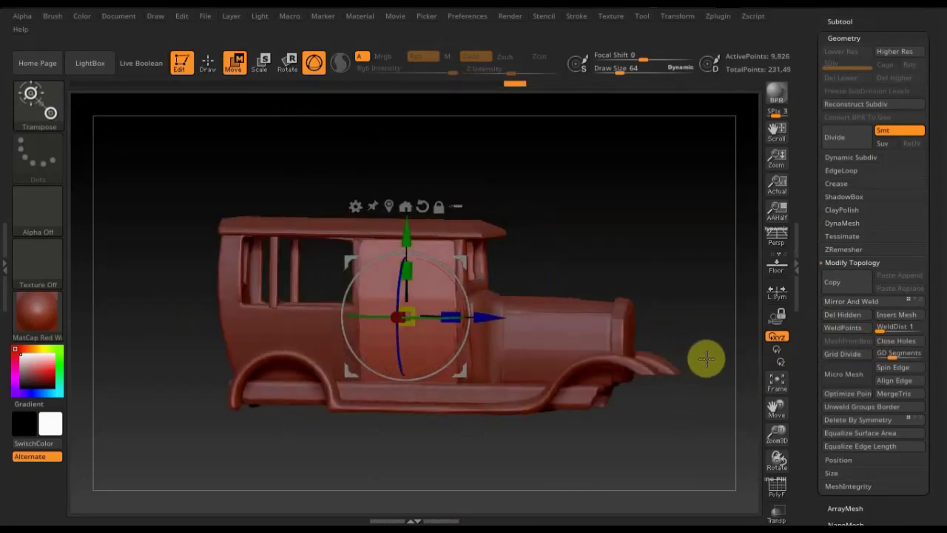
pyautogui.keyDown('shift'); pyautogui.moveTo(679, 435); pyautogui.dragTo(641, 400); pyautogui.keyUp('shift')
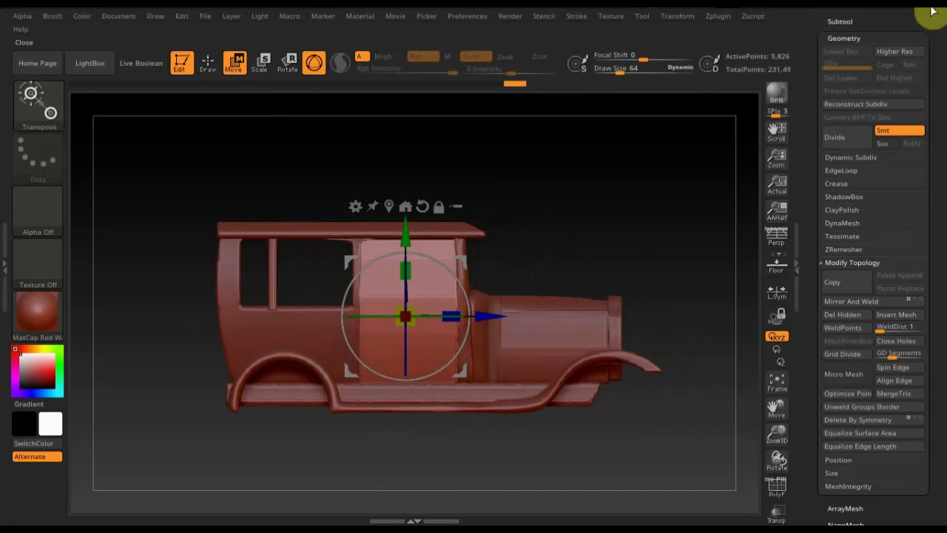
# - Append a Cube3D subtool and scale it down to a small block beside the car's rear
pyautogui.click(853, 21)
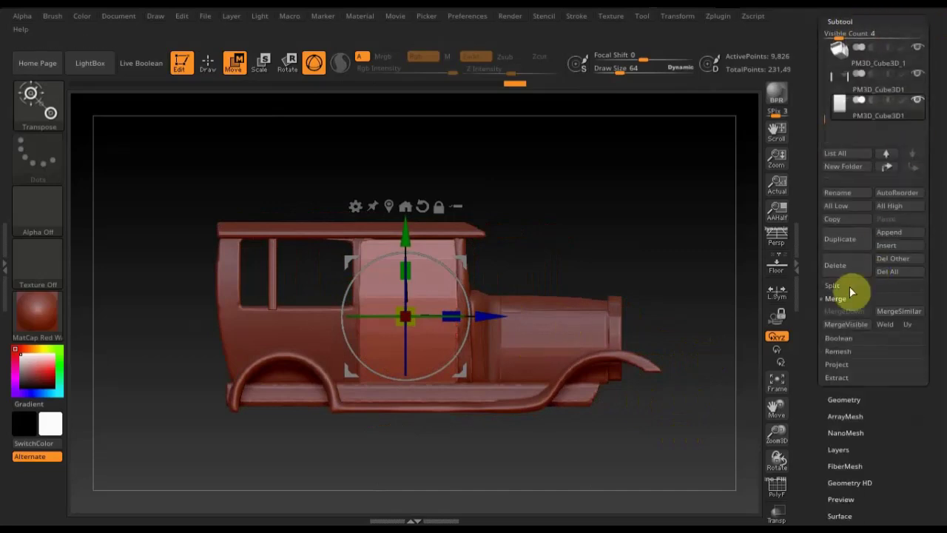
pyautogui.click(894, 235)
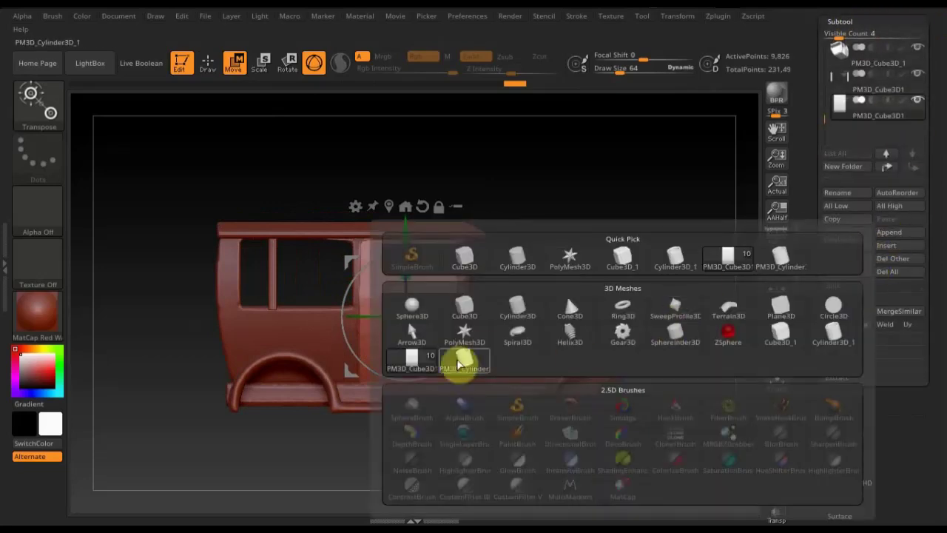
pyautogui.click(465, 306)
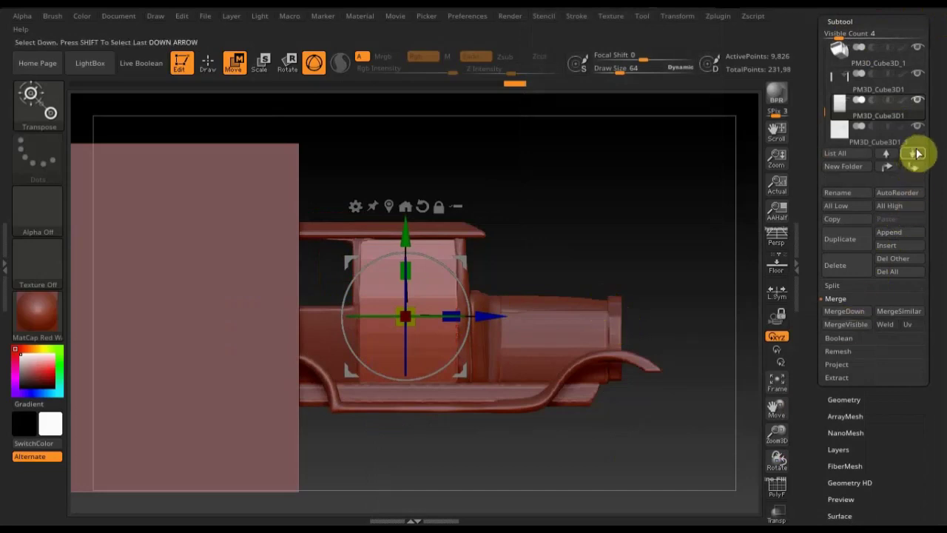
pyautogui.click(918, 154)
pyautogui.click(235, 63)
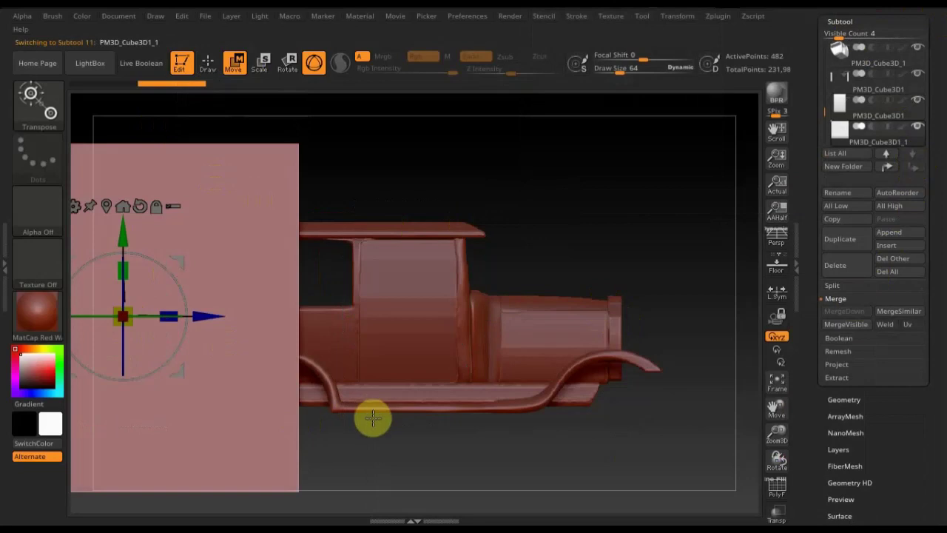
pyautogui.keyDown('alt'); pyautogui.moveTo(493, 419); pyautogui.dragTo(356, 350, button='right'); pyautogui.keyUp('alt')
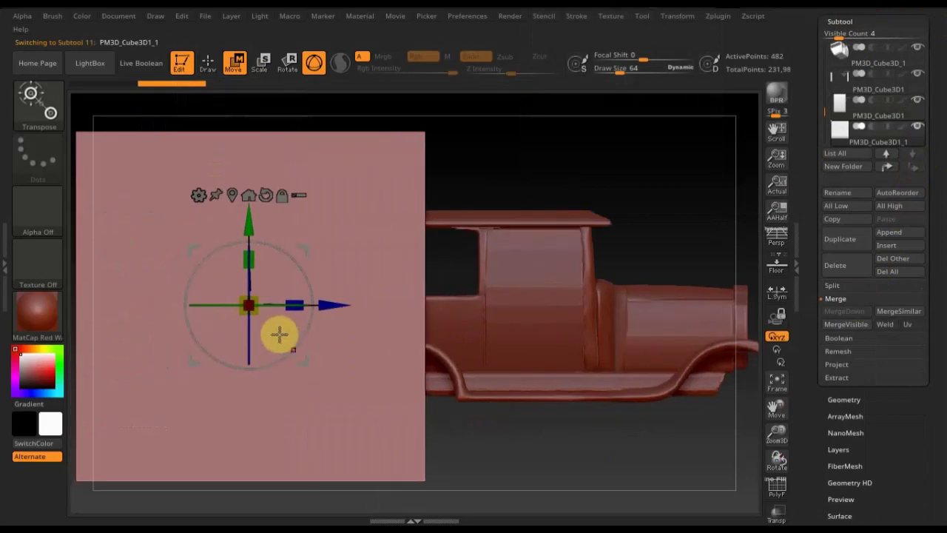
pyautogui.moveTo(254, 309); pyautogui.dragTo(158, 159)
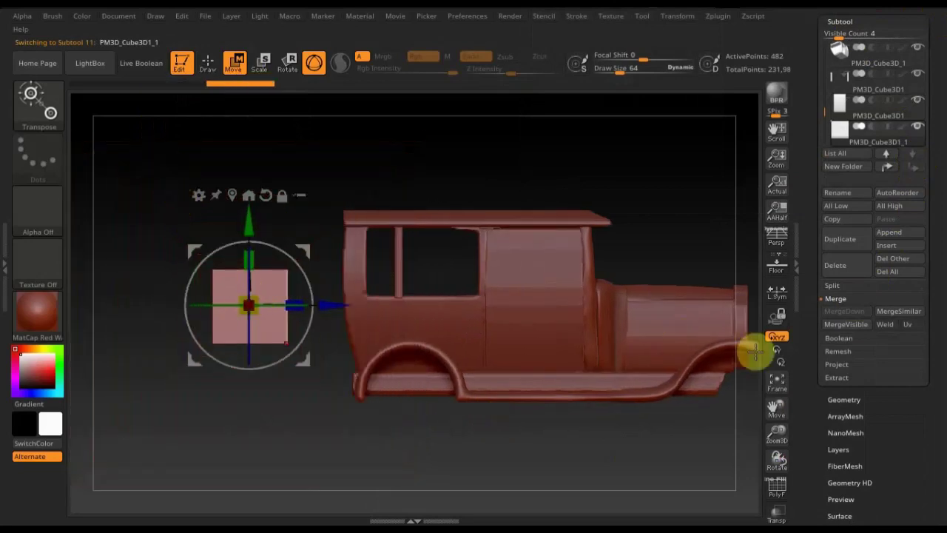
pyautogui.click(843, 399)
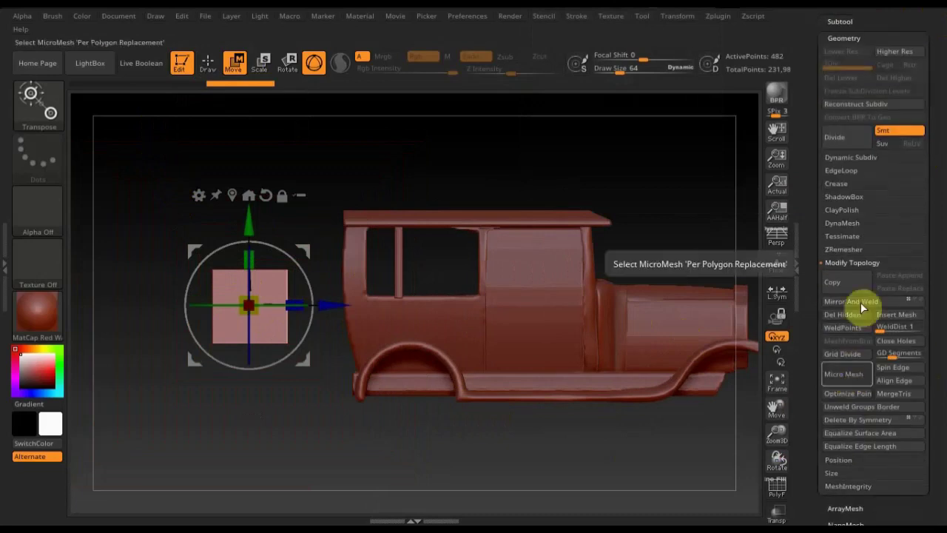
# - DynaMesh the small cube to 4,376 points and move it against the cab's side, adjusting height and depth
pyautogui.click(855, 244)
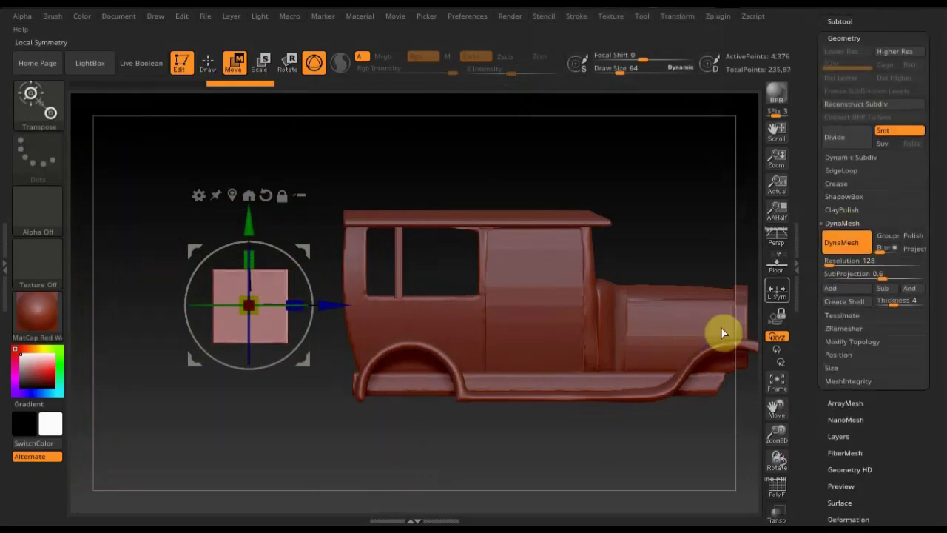
pyautogui.moveTo(582, 447)
pyautogui.mouseDown()
pyautogui.moveTo(638, 451)
pyautogui.moveTo(567, 446)
pyautogui.moveTo(549, 460)
pyautogui.mouseUp()
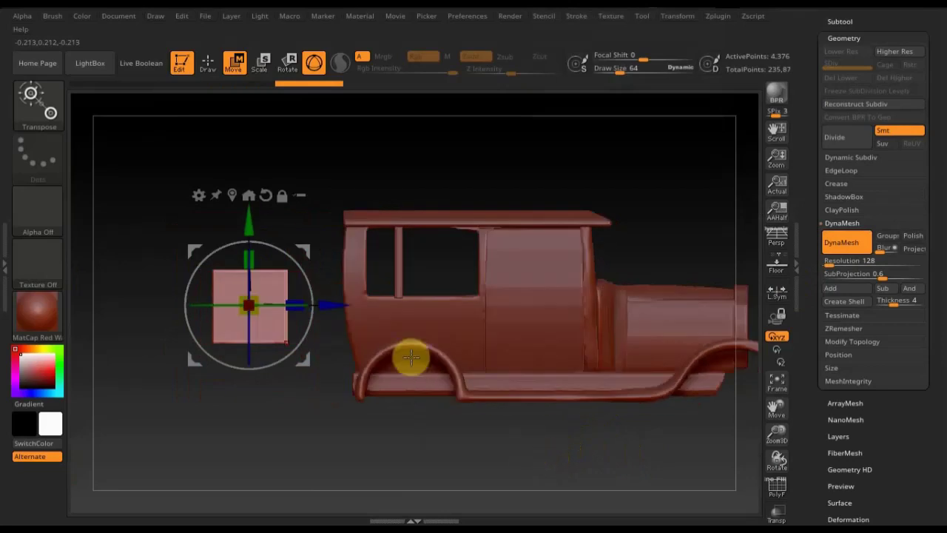
pyautogui.moveTo(333, 303); pyautogui.dragTo(617, 286)
pyautogui.moveTo(582, 419)
pyautogui.mouseDown()
pyautogui.moveTo(642, 446)
pyautogui.moveTo(653, 437)
pyautogui.moveTo(658, 454)
pyautogui.mouseUp()
pyautogui.moveTo(621, 302); pyautogui.dragTo(679, 303)
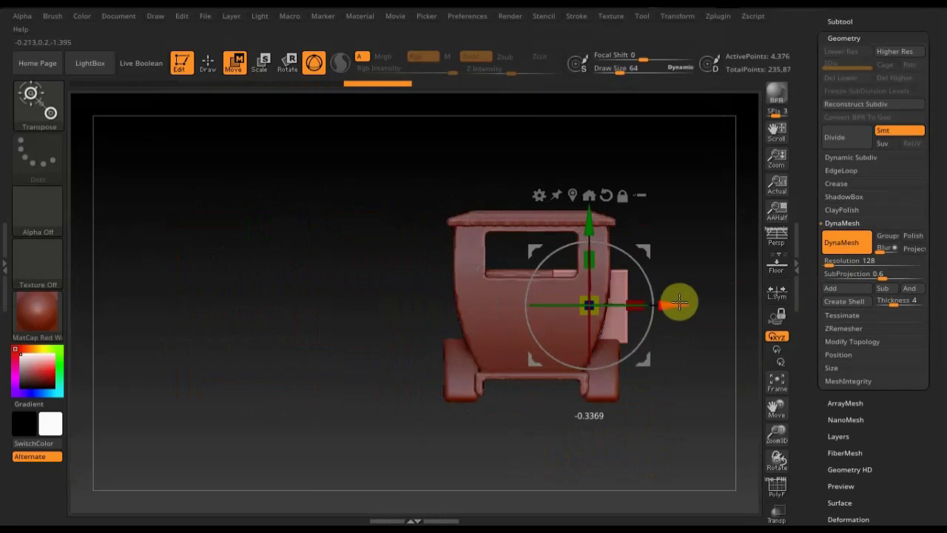
pyautogui.moveTo(708, 427)
pyautogui.mouseDown()
pyautogui.moveTo(655, 442)
pyautogui.moveTo(641, 432)
pyautogui.mouseUp()
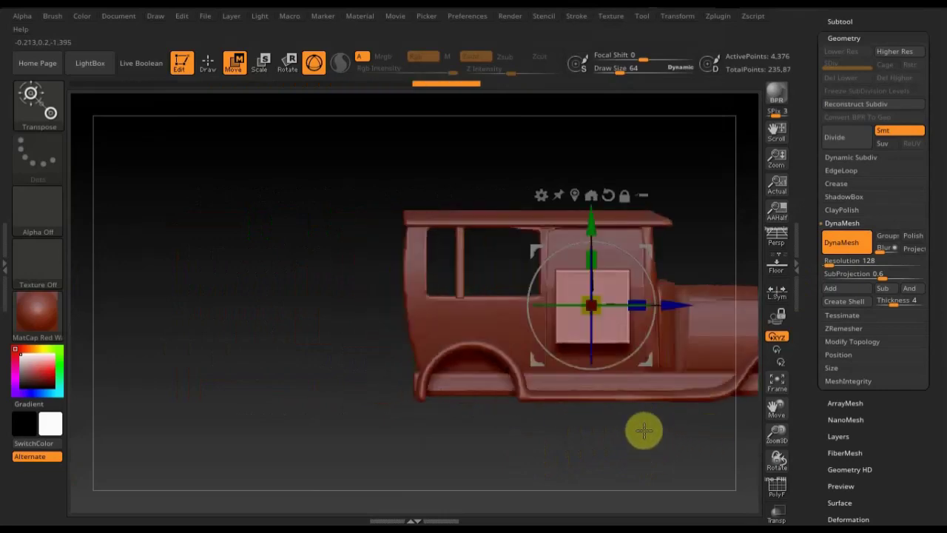
pyautogui.moveTo(592, 223); pyautogui.dragTo(592, 199)
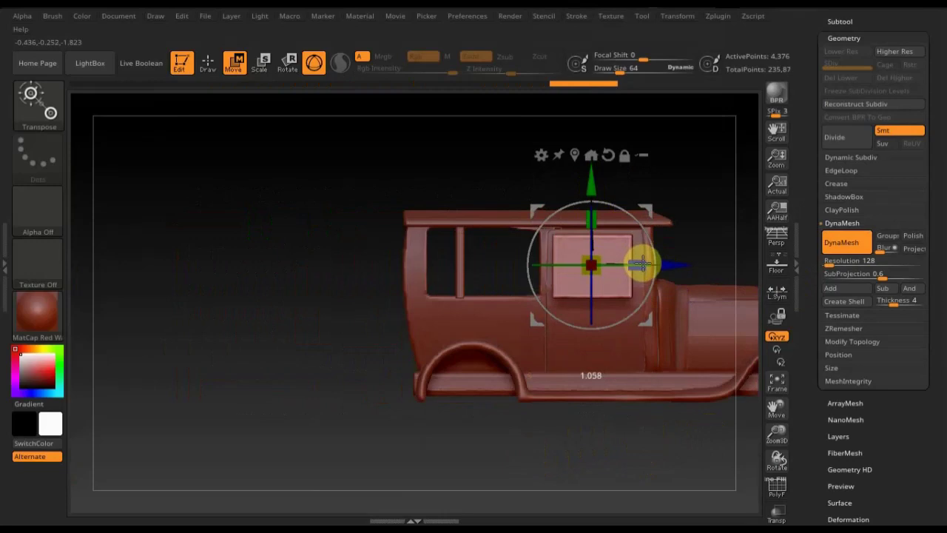
pyautogui.moveTo(640, 264); pyautogui.dragTo(679, 264)
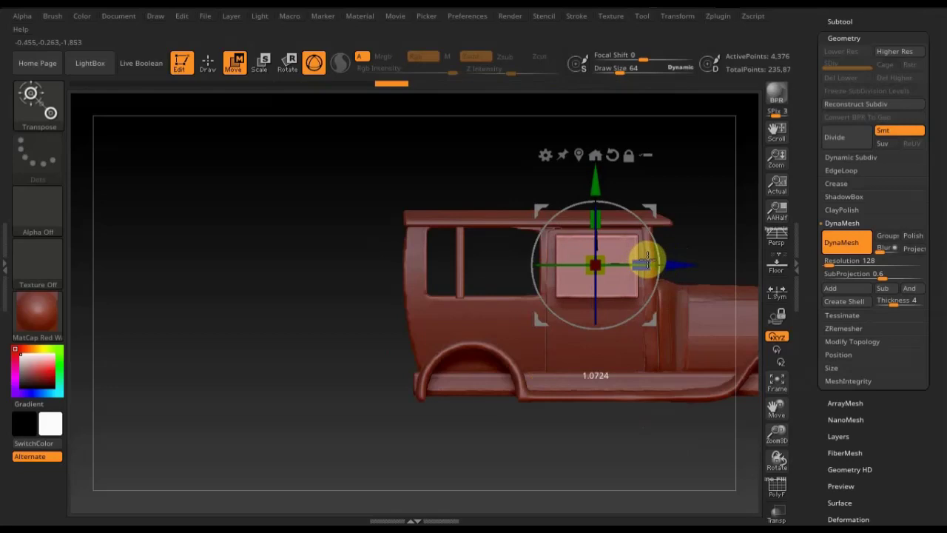
pyautogui.moveTo(646, 260); pyautogui.dragTo(675, 265)
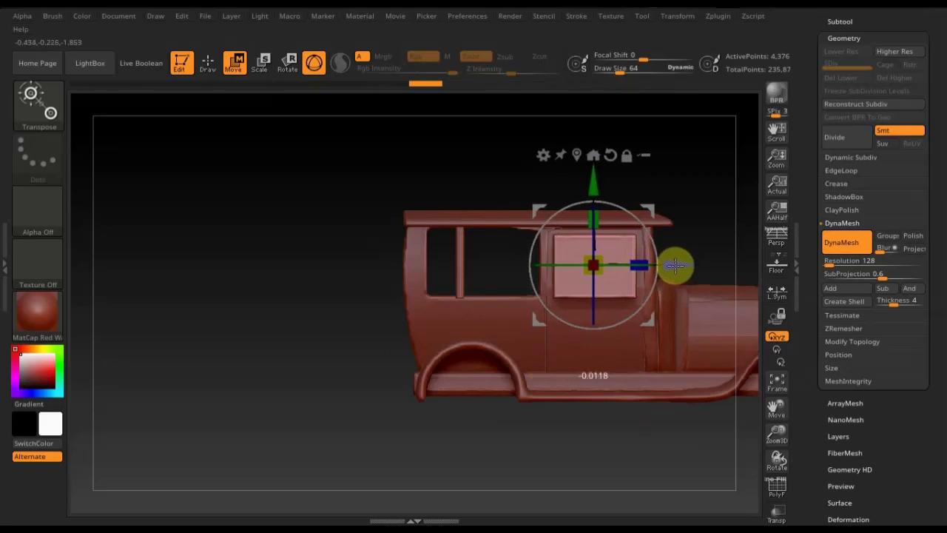
pyautogui.moveTo(675, 265); pyautogui.dragTo(675, 265)
pyautogui.moveTo(703, 182)
pyautogui.mouseDown()
pyautogui.moveTo(652, 177)
pyautogui.moveTo(672, 160)
pyautogui.mouseUp()
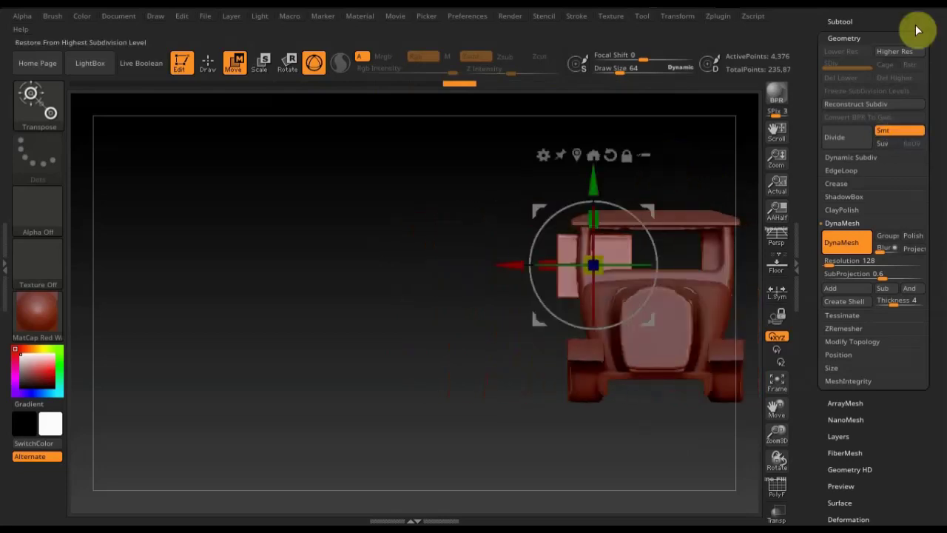
# - Merge the PM3D_Cube3D1 cube down into the hood-side panel subtool, confirming the warning
pyautogui.click(831, 20)
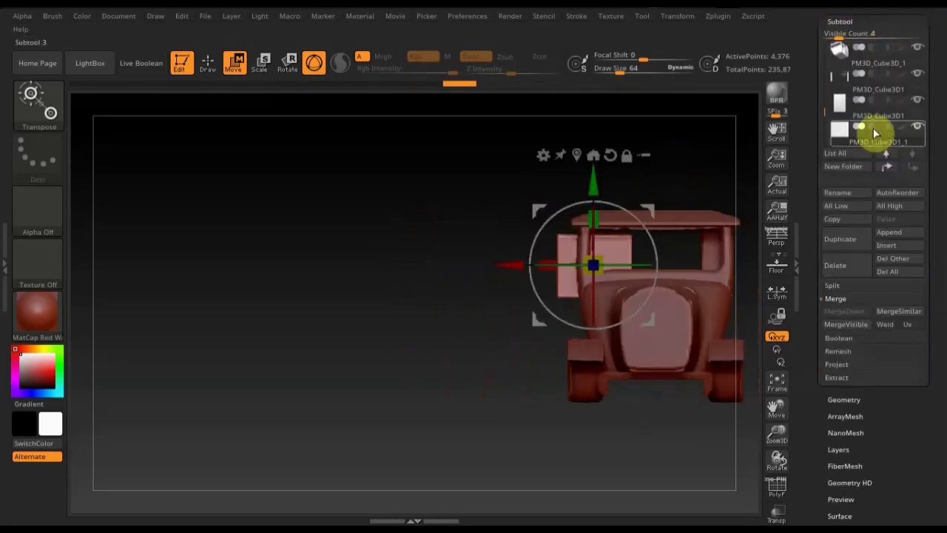
pyautogui.click(853, 112)
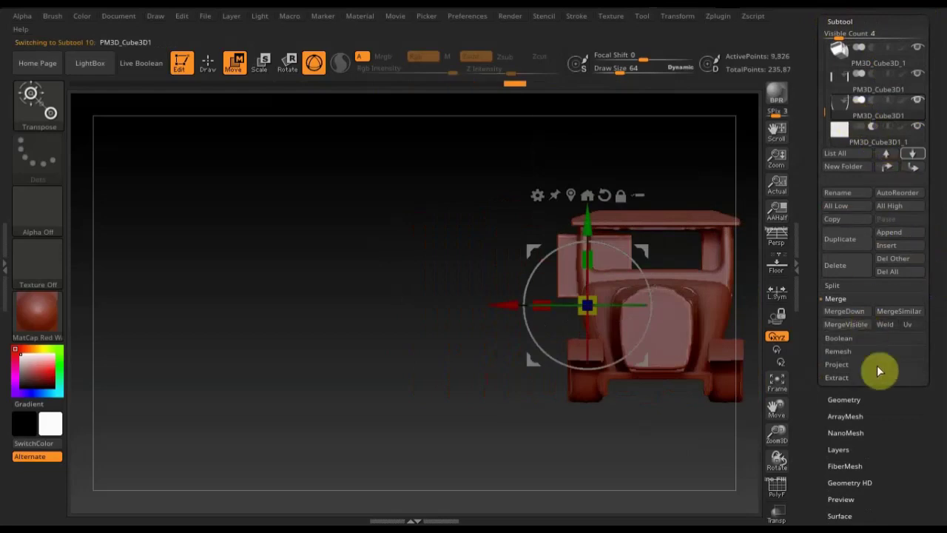
pyautogui.click(847, 313)
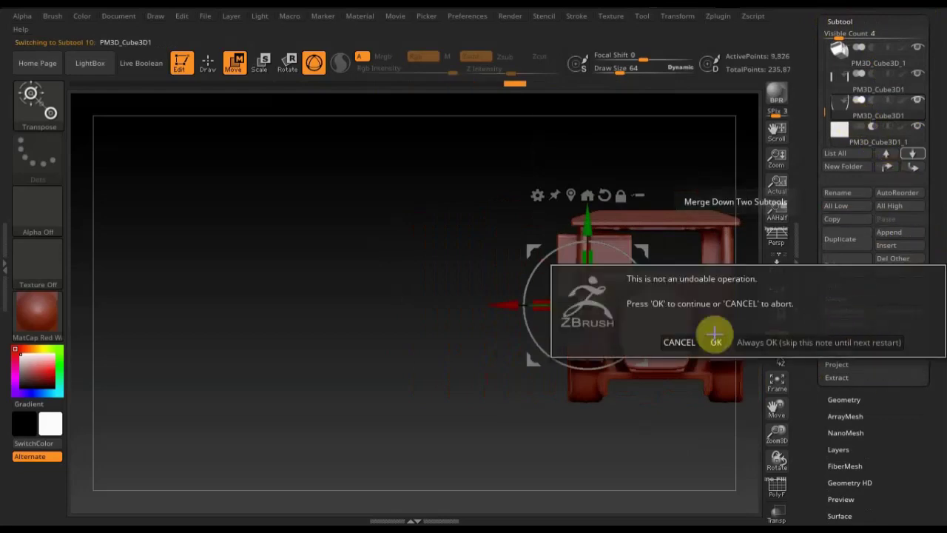
pyautogui.click(716, 339)
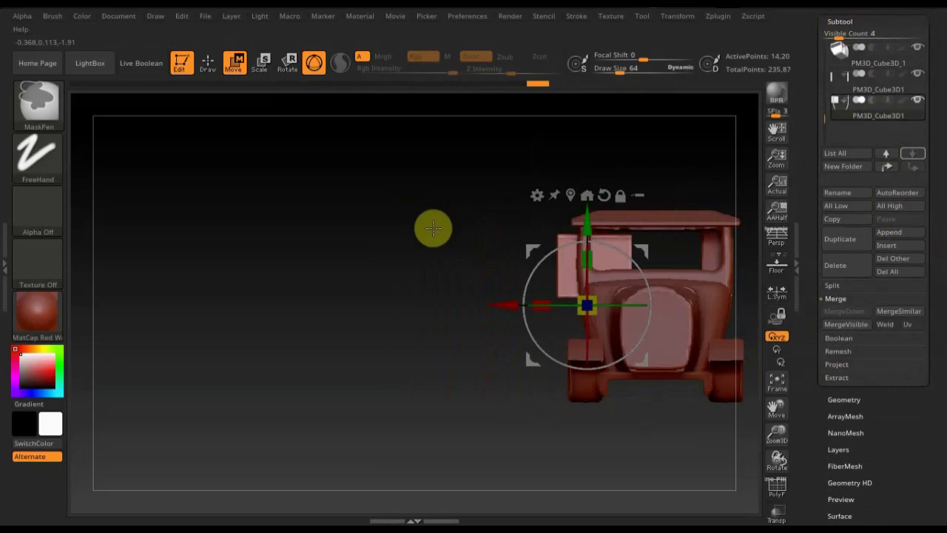
pyautogui.click(209, 65)
pyautogui.moveTo(271, 156)
pyautogui.keyDown('ctrl'); pyautogui.mouseDown()
pyautogui.moveTo(363, 374)
pyautogui.moveTo(451, 381)
pyautogui.moveTo(567, 476)
pyautogui.moveTo(654, 482)
pyautogui.moveTo(579, 478)
pyautogui.mouseUp(); pyautogui.keyUp('ctrl')
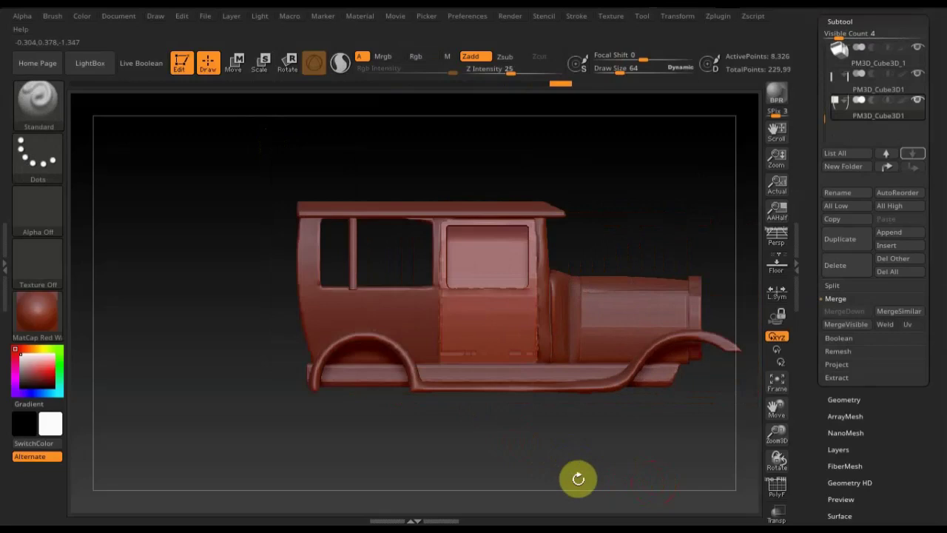
pyautogui.moveTo(518, 482)
pyautogui.mouseDown()
pyautogui.moveTo(558, 460)
pyautogui.moveTo(513, 474)
pyautogui.moveTo(478, 461)
pyautogui.moveTo(567, 466)
pyautogui.mouseUp()
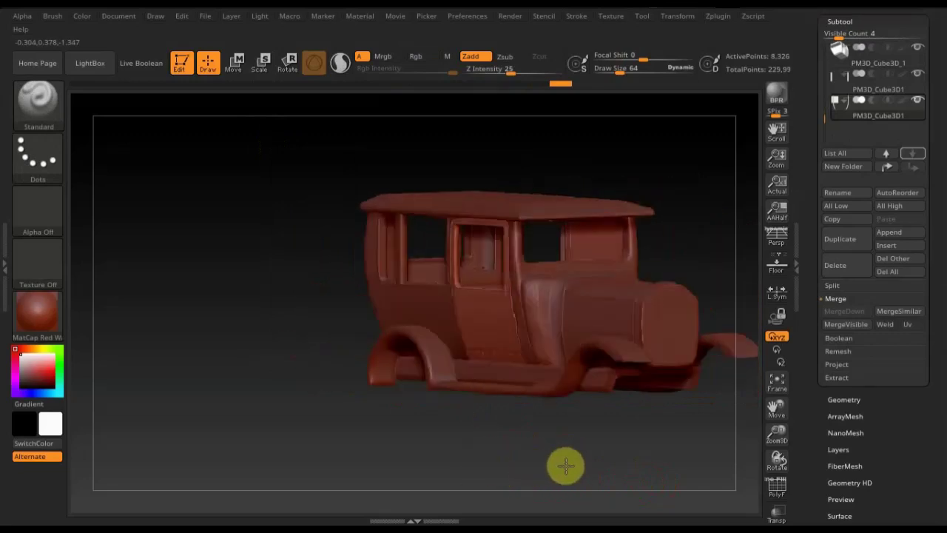
pyautogui.click(858, 400)
pyautogui.click(859, 343)
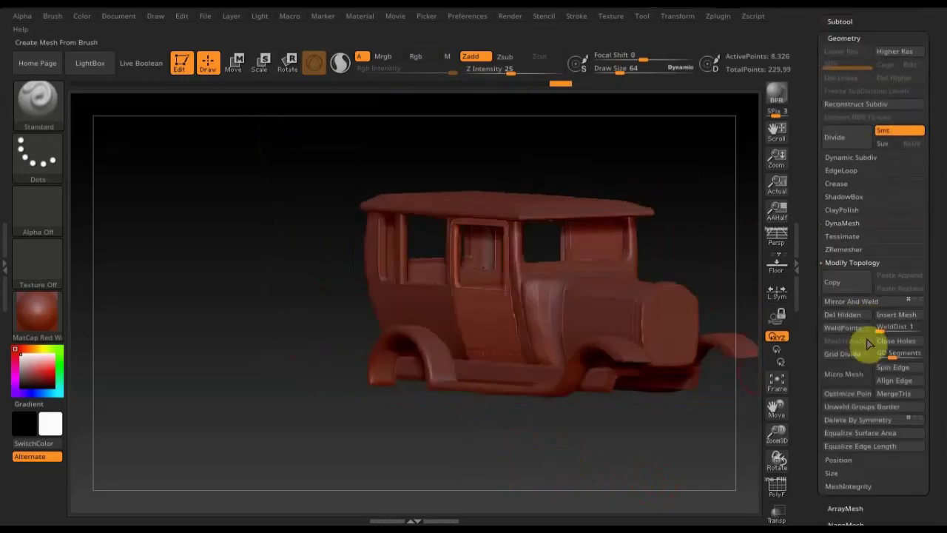
pyautogui.moveTo(661, 457)
pyautogui.mouseDown()
pyautogui.moveTo(584, 449)
pyautogui.moveTo(565, 456)
pyautogui.moveTo(641, 465)
pyautogui.moveTo(543, 438)
pyautogui.mouseUp()
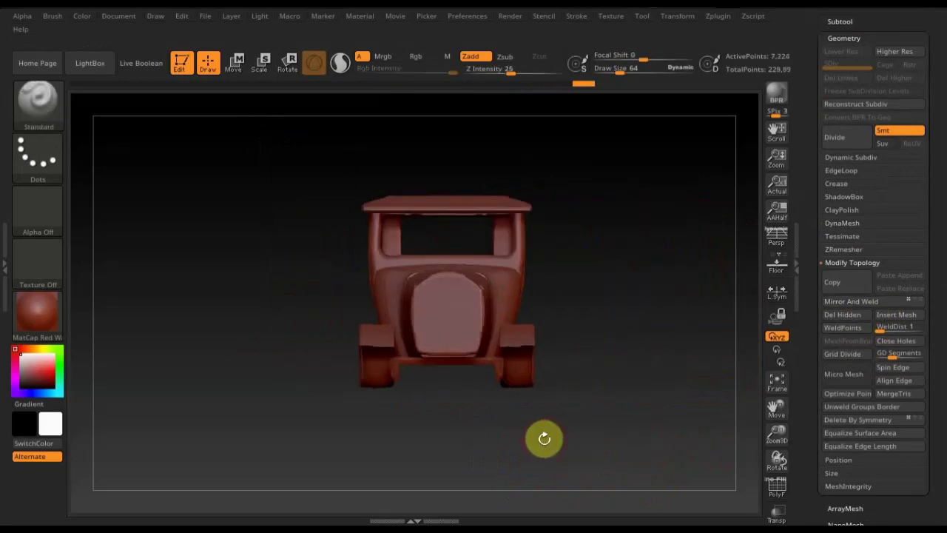
pyautogui.click(847, 21)
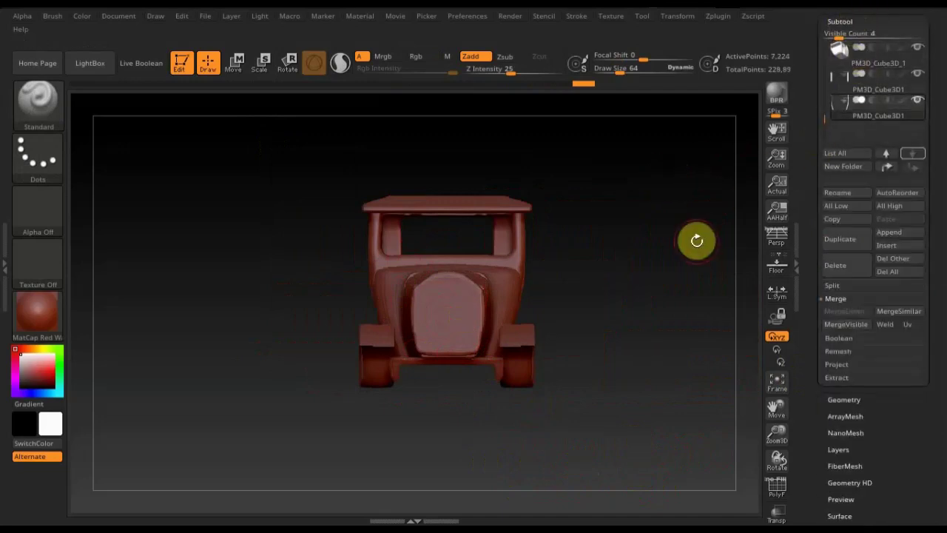
# - Select the PM3D_Cube3D_4 grille piece and duplicate it as PM3D_Cube3D_6
pyautogui.press('n')
pyautogui.click(668, 284)
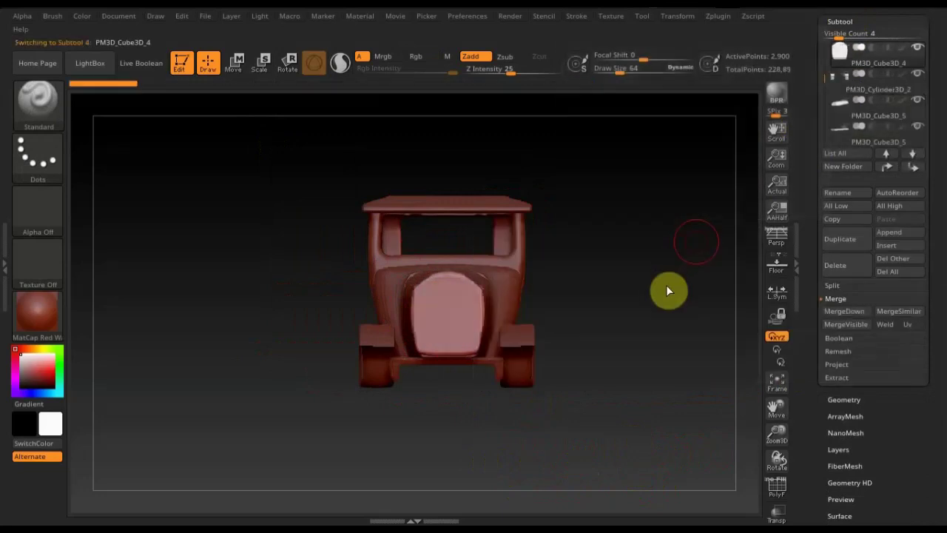
pyautogui.moveTo(630, 307)
pyautogui.mouseDown()
pyautogui.moveTo(603, 313)
pyautogui.moveTo(645, 318)
pyautogui.mouseUp()
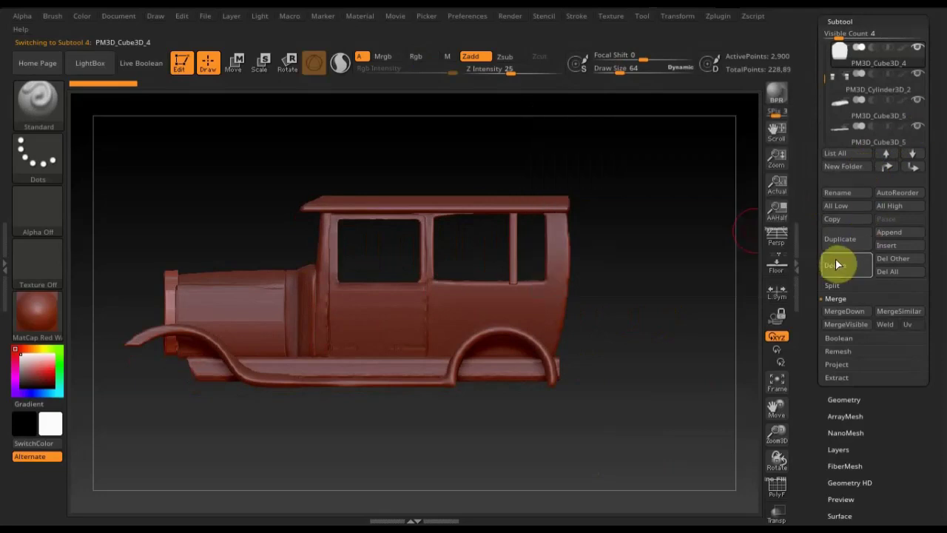
pyautogui.click(852, 243)
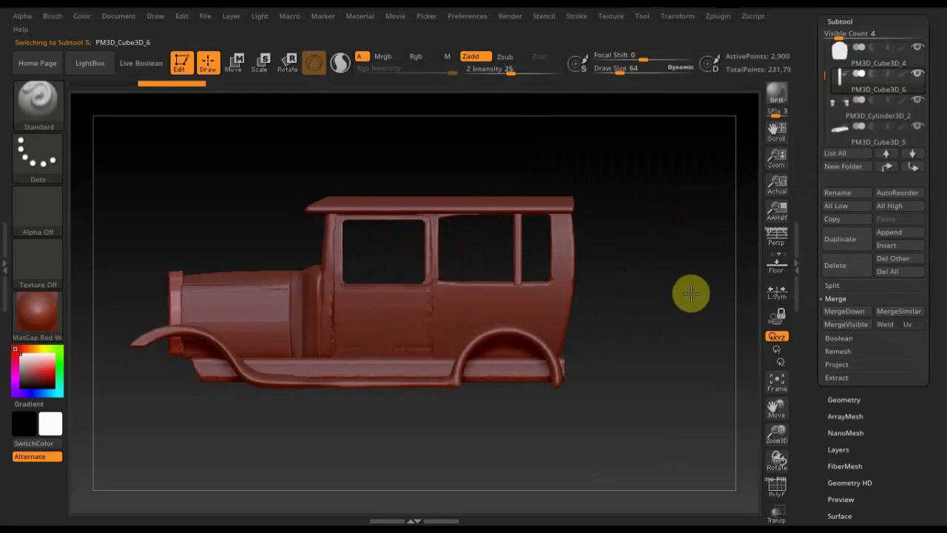
# - Frame the model and move the duplicate grille piece forward toward the grille
pyautogui.press('f')
pyautogui.click(227, 65)
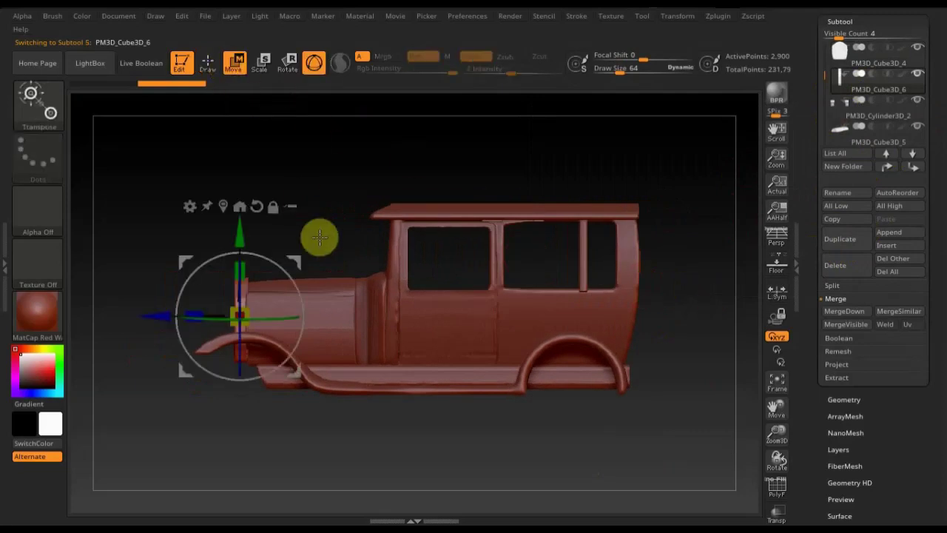
pyautogui.moveTo(152, 317); pyautogui.dragTo(146, 323)
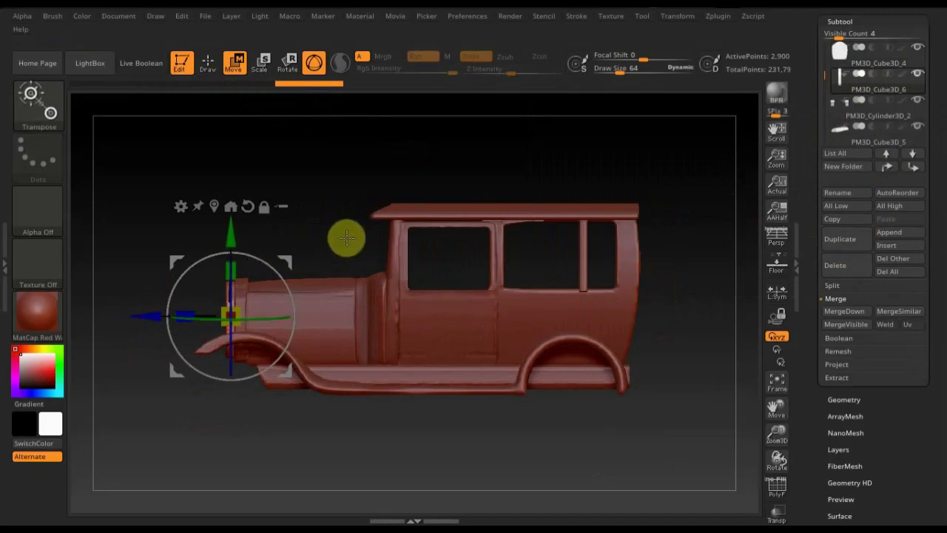
pyautogui.moveTo(346, 230)
pyautogui.mouseDown()
pyautogui.moveTo(408, 229)
pyautogui.moveTo(415, 243)
pyautogui.moveTo(402, 258)
pyautogui.moveTo(342, 264)
pyautogui.moveTo(343, 239)
pyautogui.mouseUp()
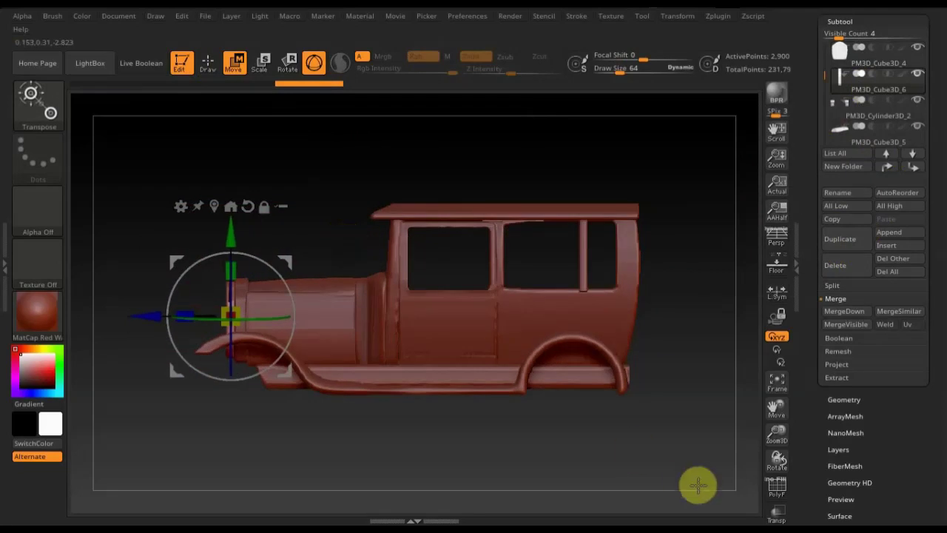
# - With PolyF and Transp on, shrink the duplicate and raise it slightly inside the grille opening
pyautogui.click(780, 490)
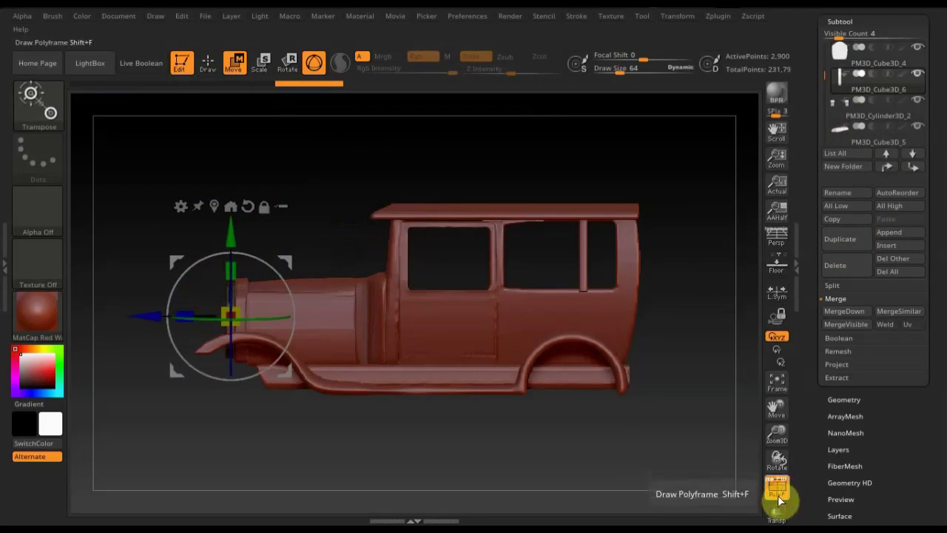
pyautogui.click(780, 512)
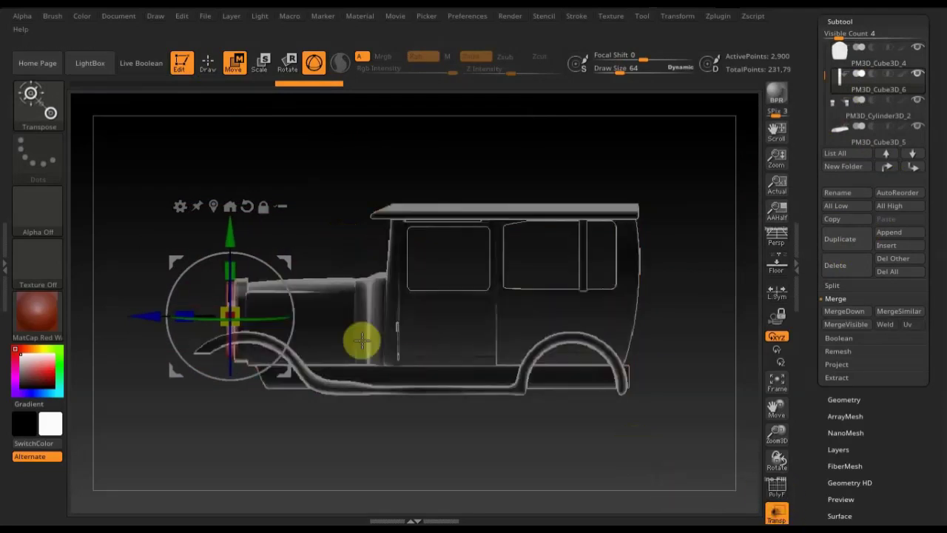
pyautogui.keyDown('ctrl'); pyautogui.moveTo(333, 230); pyautogui.dragTo(289, 299, button='right'); pyautogui.keyUp('ctrl')
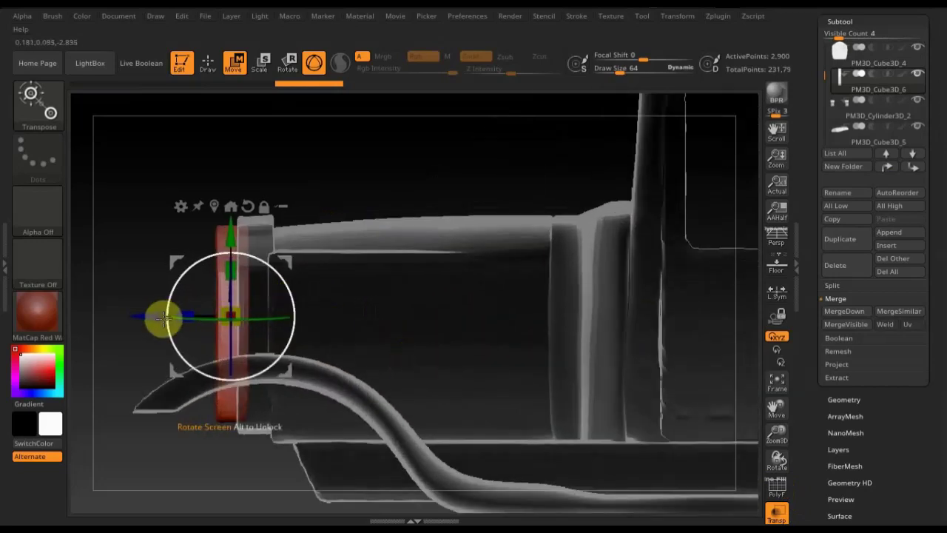
pyautogui.moveTo(151, 317); pyautogui.dragTo(153, 317)
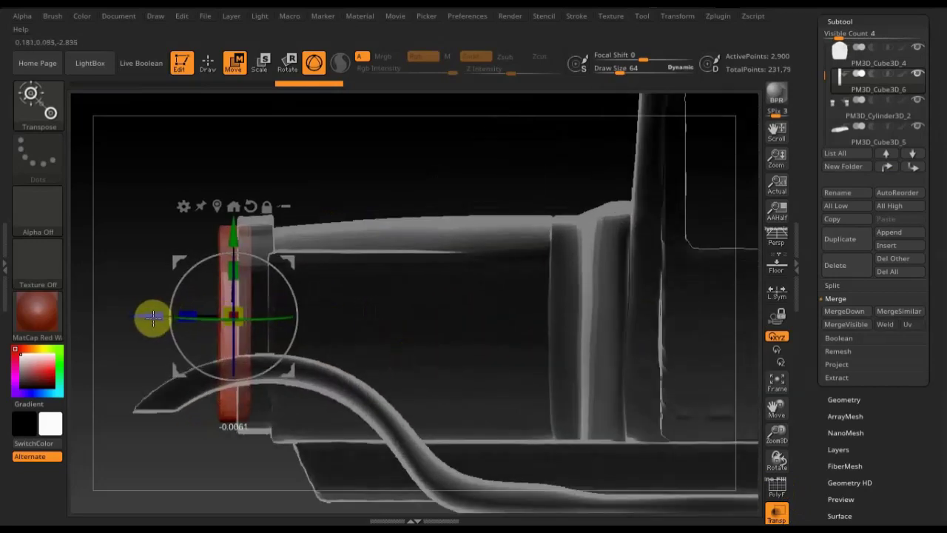
pyautogui.moveTo(306, 173)
pyautogui.mouseDown()
pyautogui.moveTo(363, 165)
pyautogui.moveTo(529, 262)
pyautogui.mouseUp()
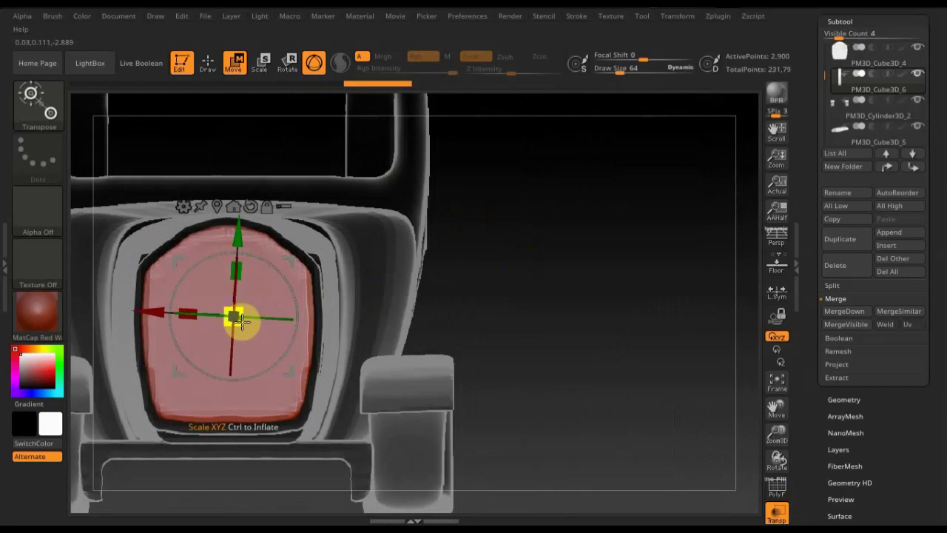
pyautogui.moveTo(242, 320); pyautogui.dragTo(233, 316)
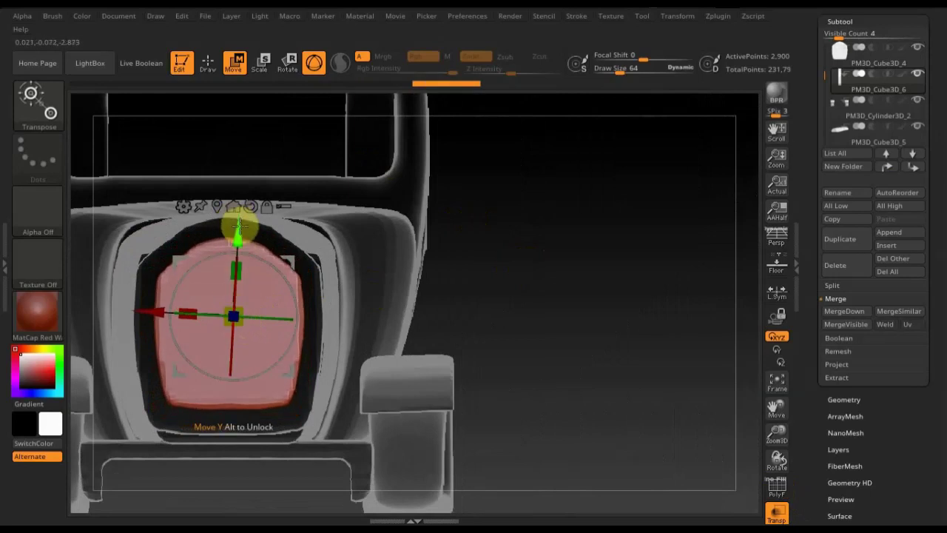
pyautogui.moveTo(238, 225); pyautogui.dragTo(238, 226)
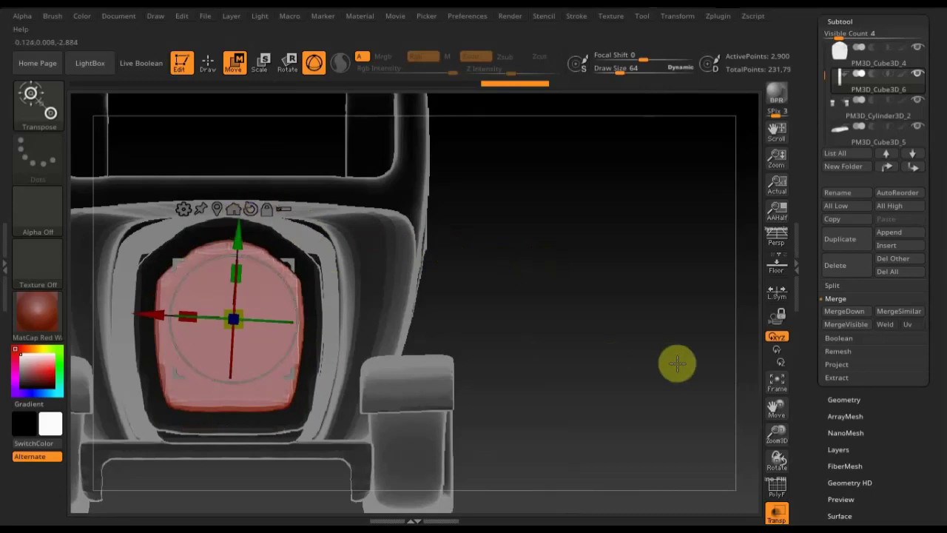
# - MergeDown PM3D_Cube3D_6 into grille piece PM3D_Cube3D_4, giving 5,800 active points
pyautogui.moveTo(678, 363)
pyautogui.mouseDown()
pyautogui.moveTo(628, 368)
pyautogui.moveTo(655, 368)
pyautogui.mouseUp()
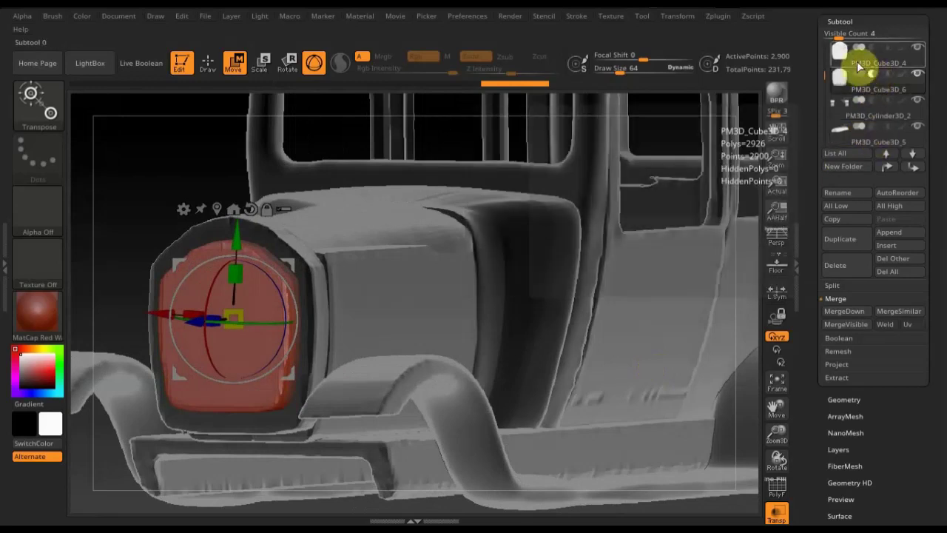
pyautogui.click(858, 63)
pyautogui.click(850, 312)
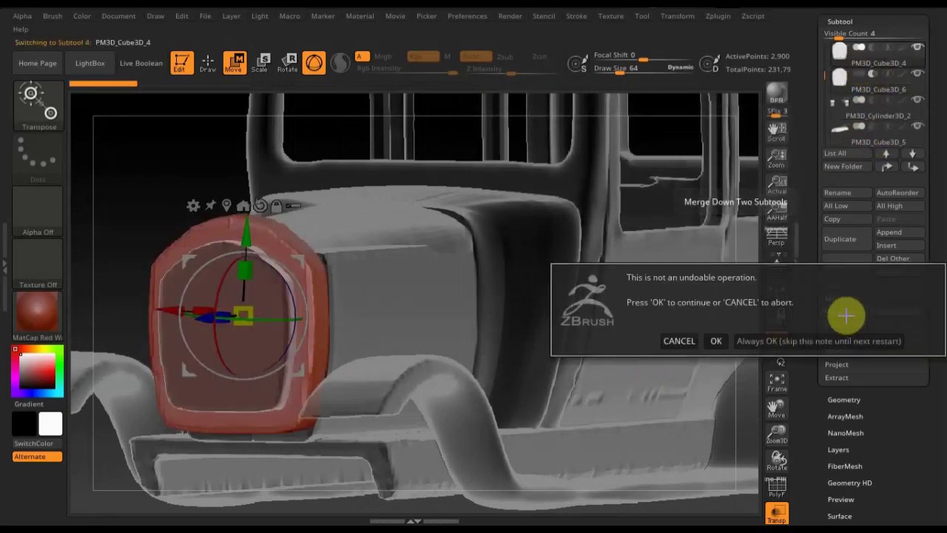
pyautogui.click(722, 342)
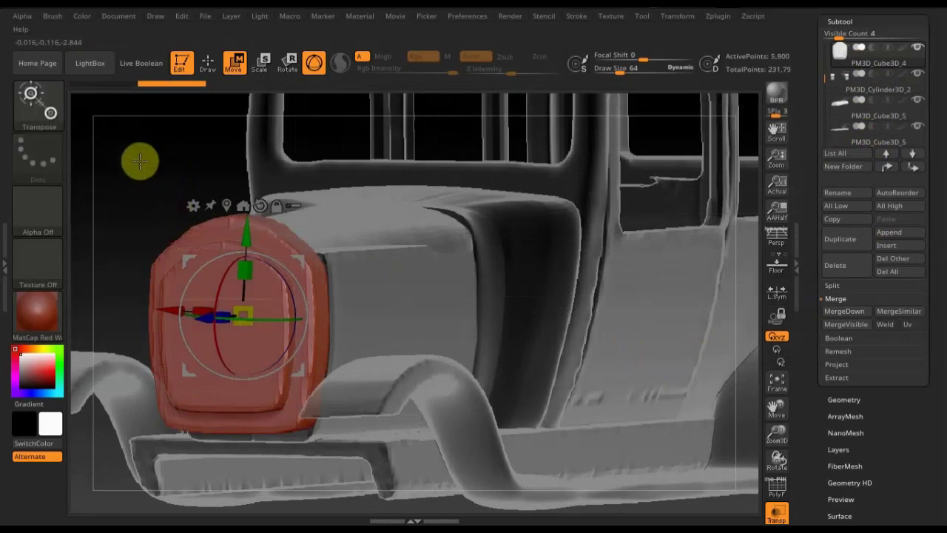
pyautogui.click(848, 399)
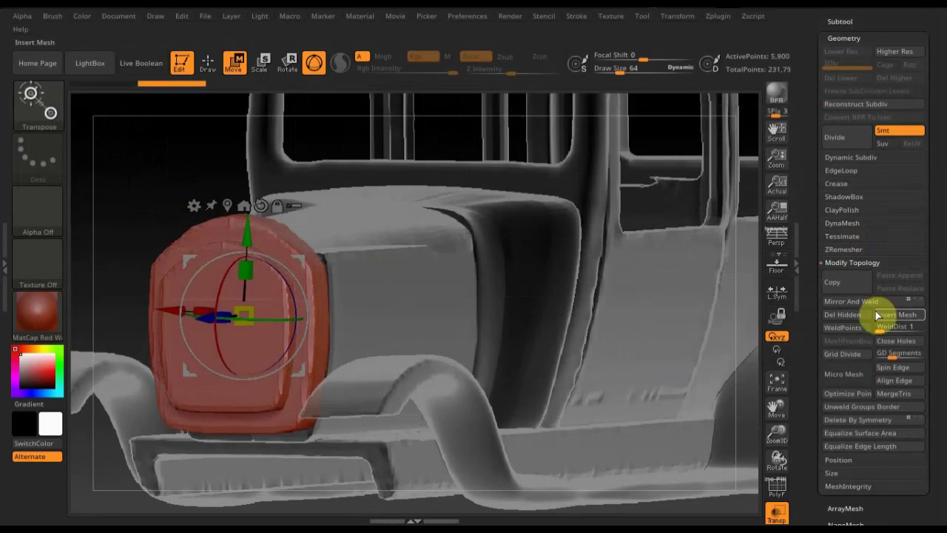
# - Try a low-resolution DynaMesh on the grille, undo it, and view the front wireframe
pyautogui.click(845, 223)
pyautogui.click(851, 248)
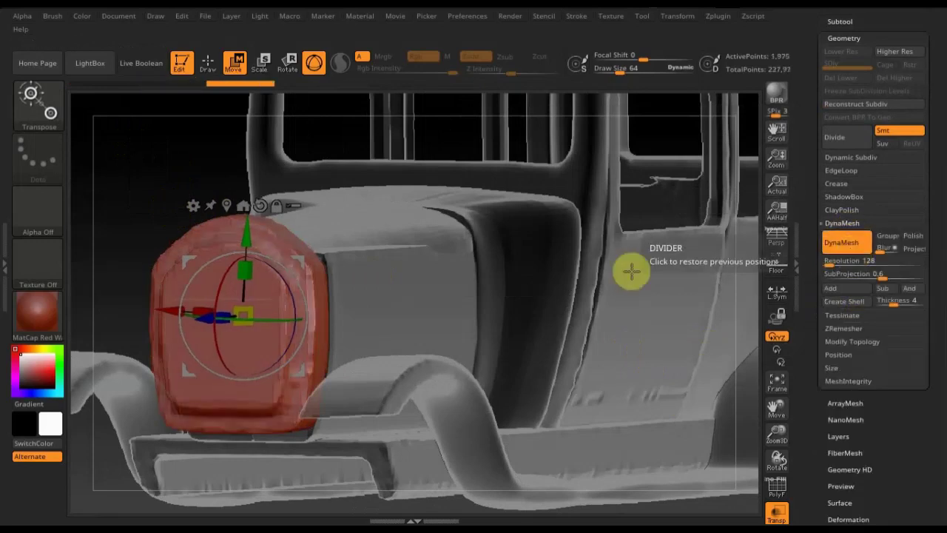
pyautogui.keyDown('shift'); pyautogui.moveTo(631, 272); pyautogui.dragTo(611, 294); pyautogui.keyUp('shift')
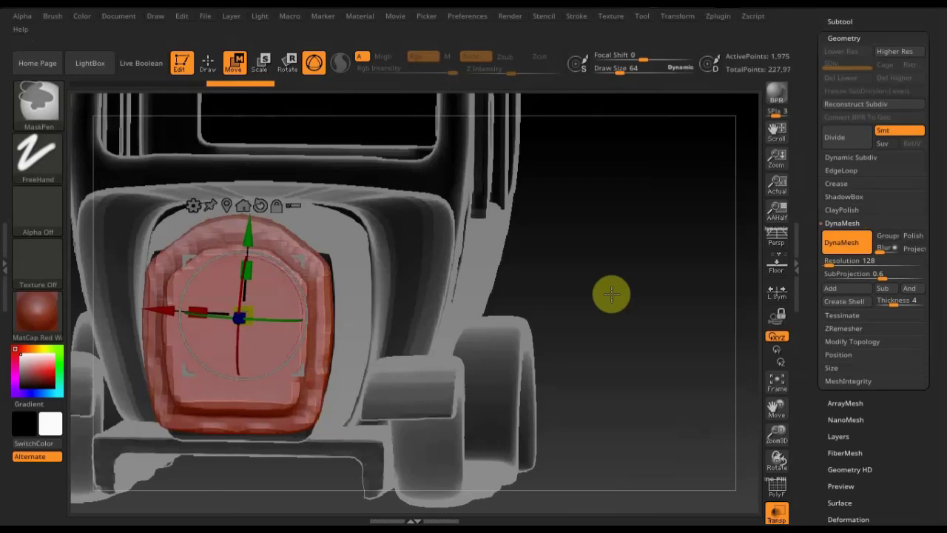
pyautogui.hotkey('ctrl', 'z')
pyautogui.hotkey('ctrl', 'z')
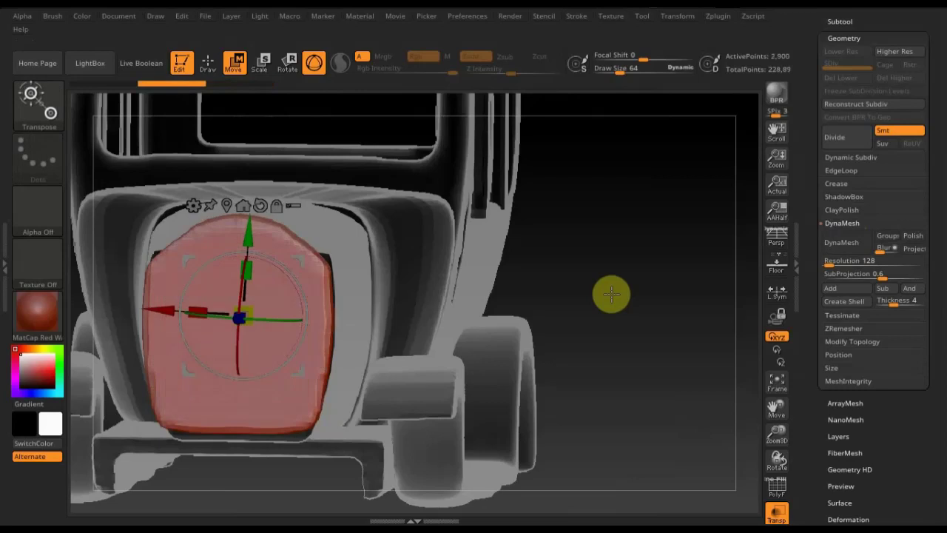
pyautogui.moveTo(681, 294)
pyautogui.keyDown('shift'); pyautogui.mouseDown()
pyautogui.moveTo(672, 304)
pyautogui.moveTo(792, 444)
pyautogui.mouseUp(); pyautogui.keyUp('shift')
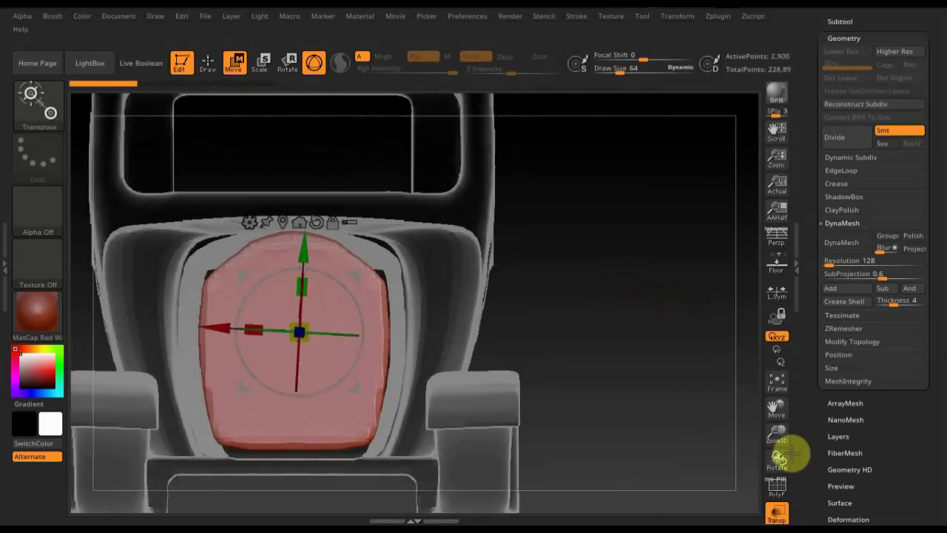
pyautogui.click(777, 490)
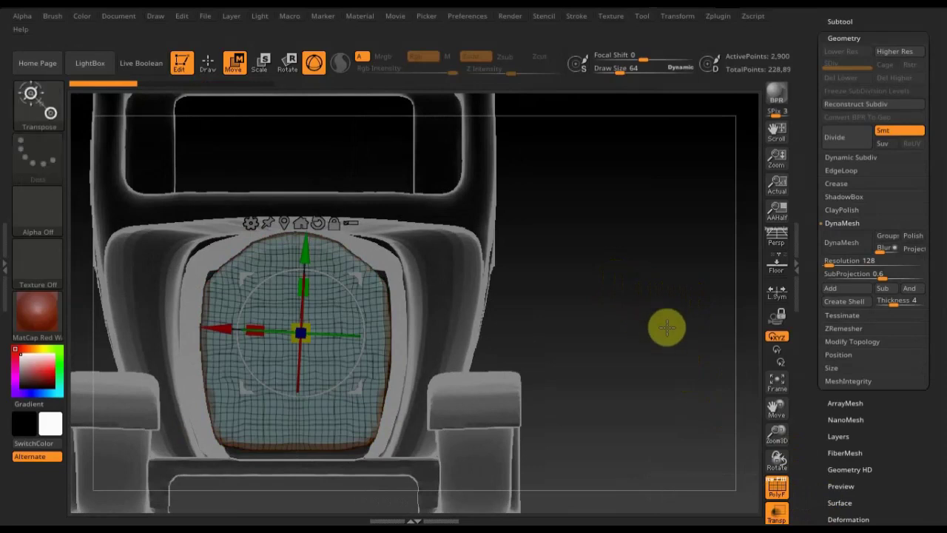
# - DynaMesh the grille at resolution 344, subdivide once and freeze its subdivision levels
pyautogui.moveTo(829, 262); pyautogui.dragTo(837, 262)
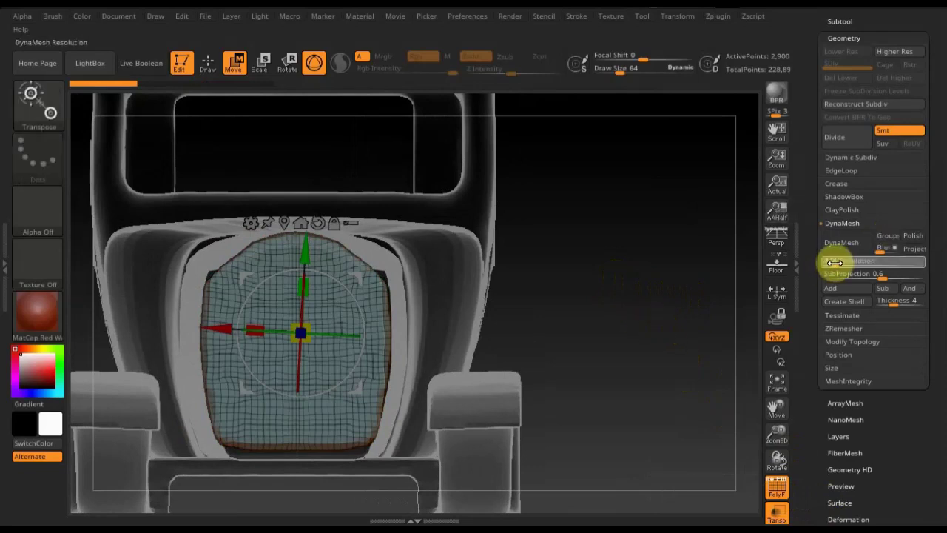
pyautogui.click(841, 245)
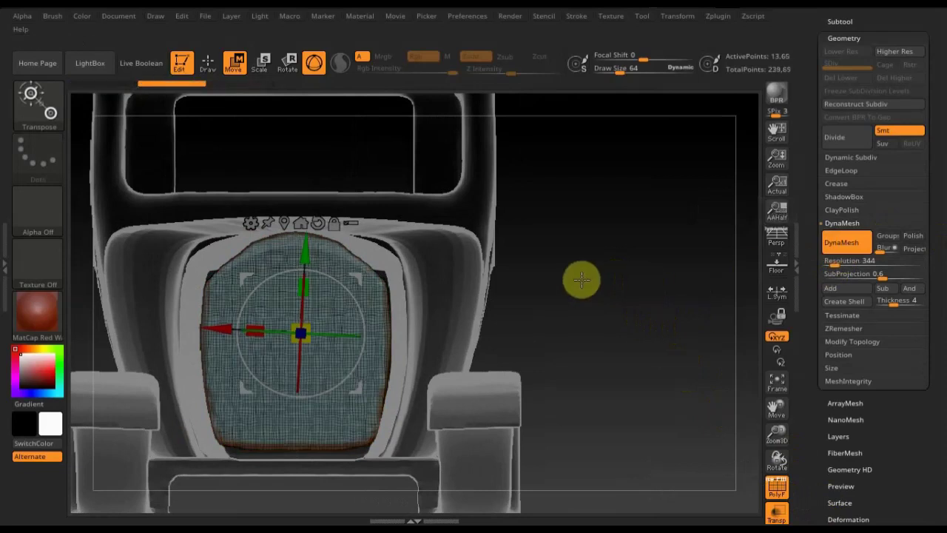
pyautogui.press('ctrl')
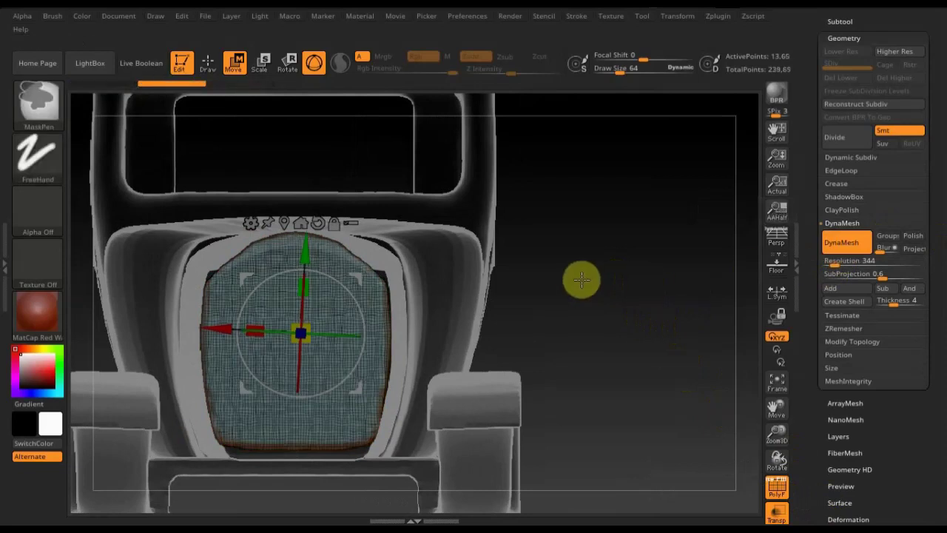
pyautogui.hotkey('ctrl', 'd')
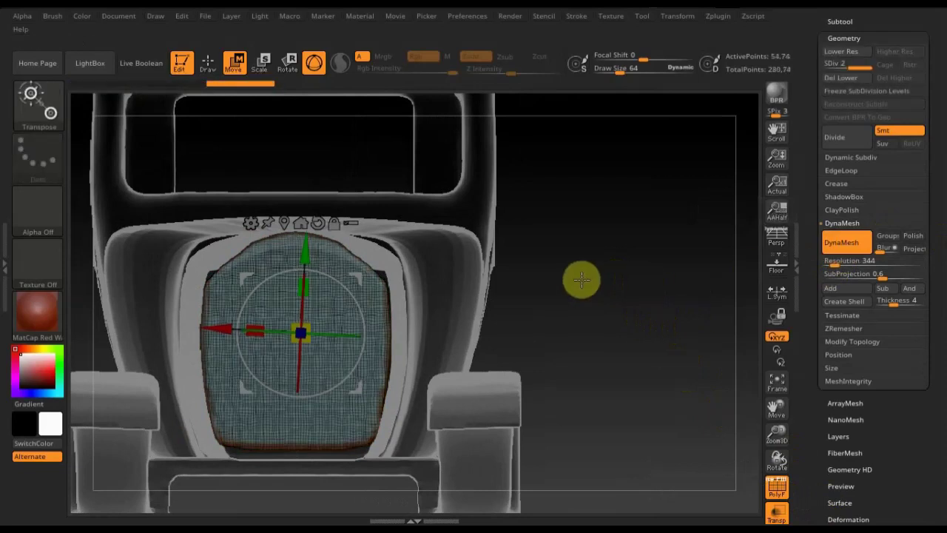
pyautogui.click(862, 90)
pyautogui.scroll(3, 937, 133)
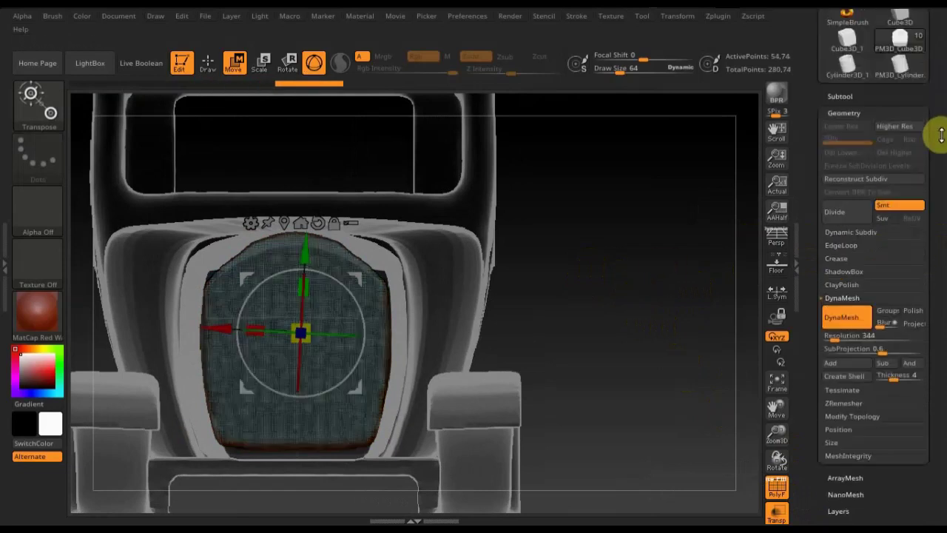
pyautogui.scroll(2, 836, 140)
pyautogui.click(837, 140)
pyautogui.moveTo(837, 358)
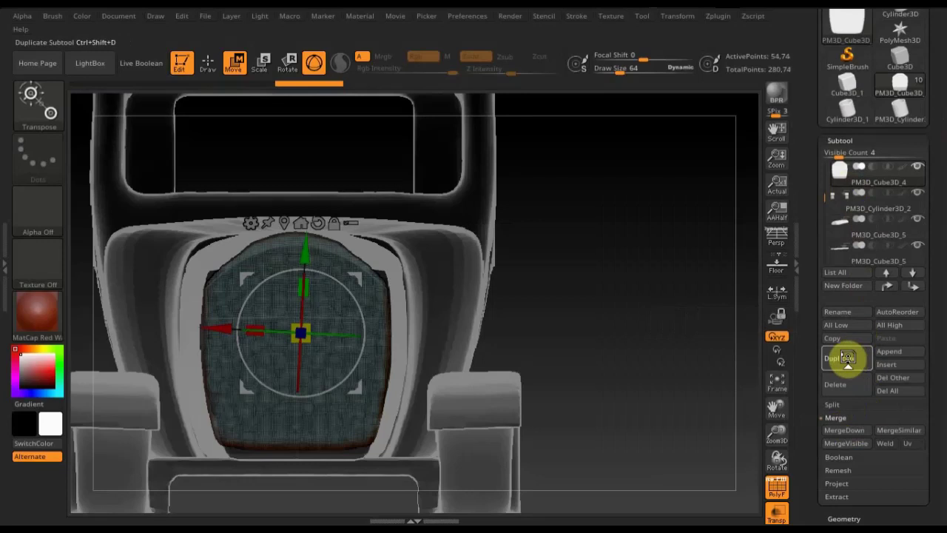
# - Duplicate the grille and shrink, stretch and slightly rotate the copy inside the original
pyautogui.keyDown('shift'); pyautogui.moveTo(617, 345); pyautogui.dragTo(587, 344); pyautogui.keyUp('shift')
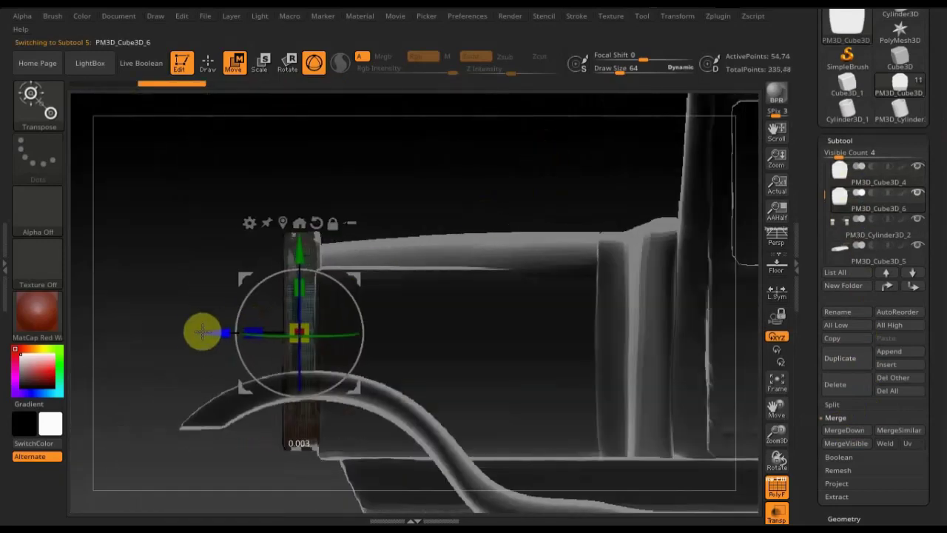
pyautogui.moveTo(201, 332); pyautogui.dragTo(190, 332)
pyautogui.moveTo(402, 197)
pyautogui.keyDown('shift'); pyautogui.mouseDown()
pyautogui.moveTo(444, 194)
pyautogui.moveTo(461, 259)
pyautogui.mouseUp(); pyautogui.keyUp('shift')
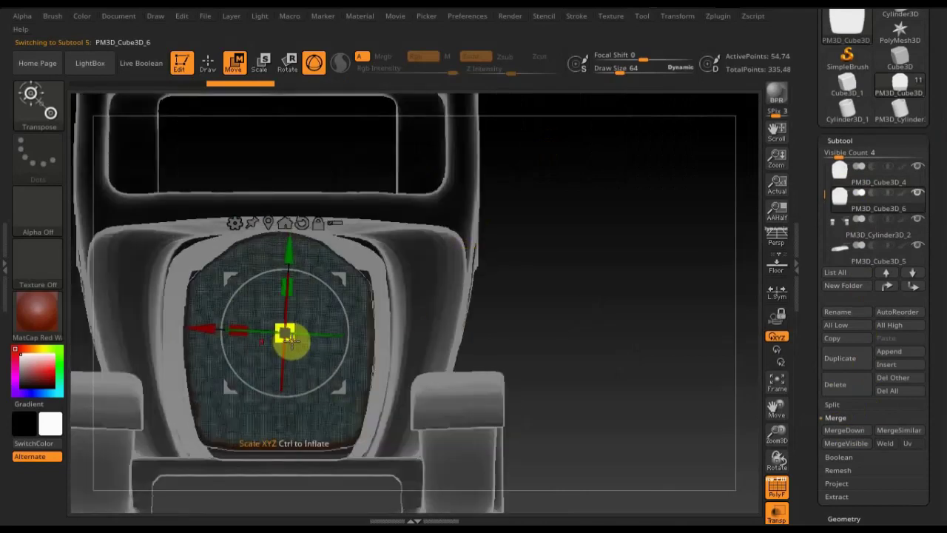
pyautogui.moveTo(290, 339); pyautogui.dragTo(282, 326)
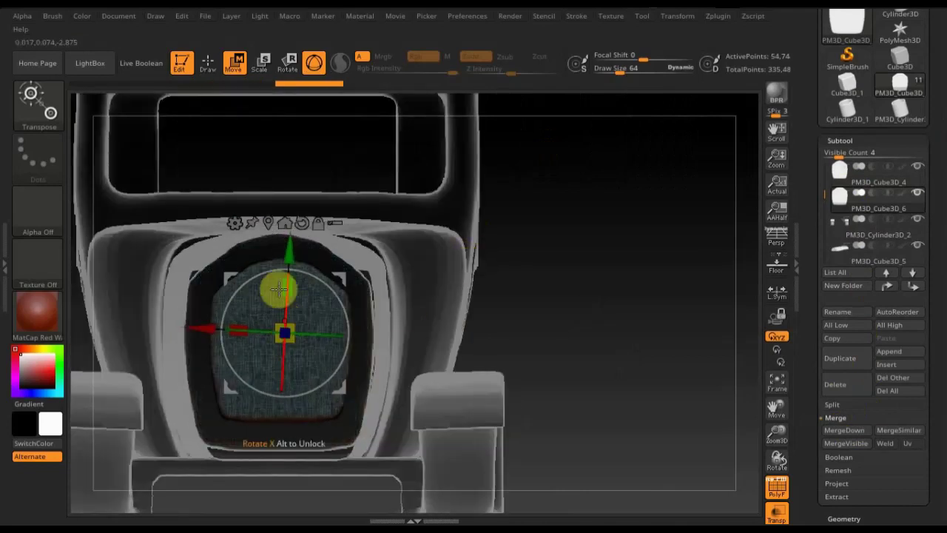
pyautogui.moveTo(289, 283); pyautogui.dragTo(291, 271)
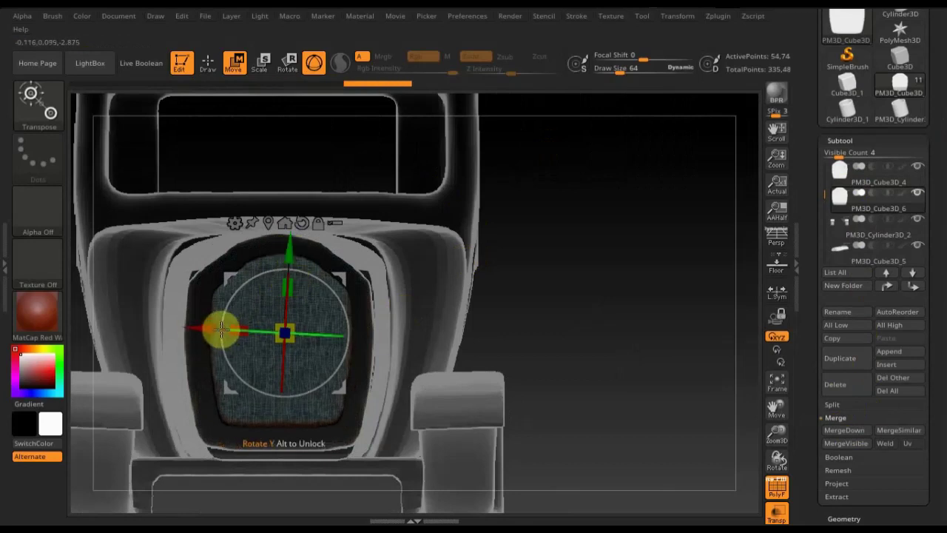
pyautogui.moveTo(205, 326); pyautogui.dragTo(210, 327)
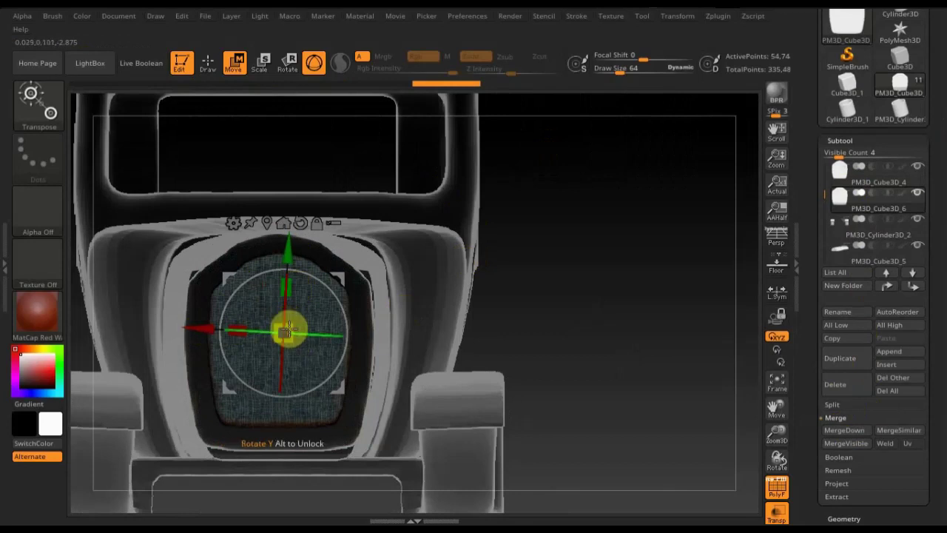
pyautogui.moveTo(288, 286); pyautogui.dragTo(288, 254)
pyautogui.moveTo(496, 299)
pyautogui.mouseDown()
pyautogui.moveTo(467, 294)
pyautogui.moveTo(459, 282)
pyautogui.moveTo(444, 205)
pyautogui.mouseUp()
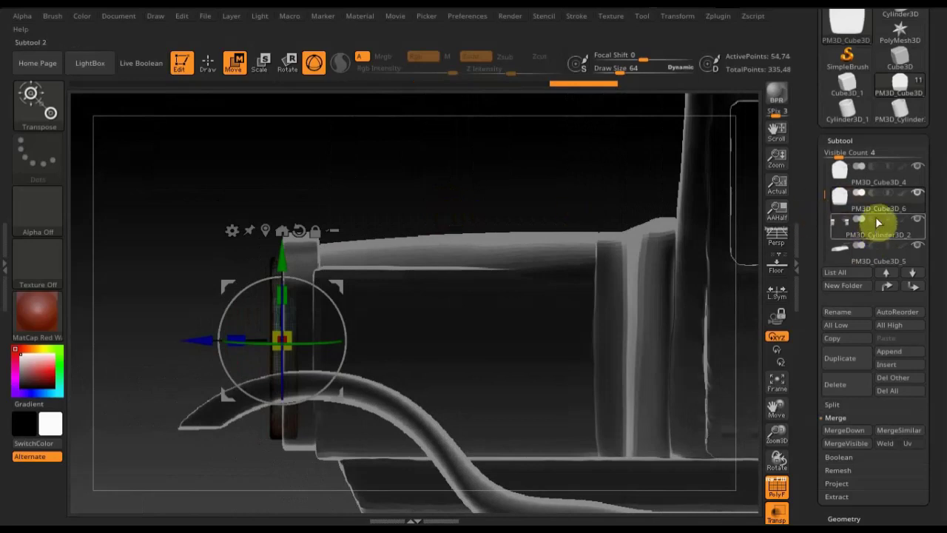
# - Merge the smaller grille copy down into the original PM3D_Cube3D_4 grille subtool
pyautogui.click(856, 178)
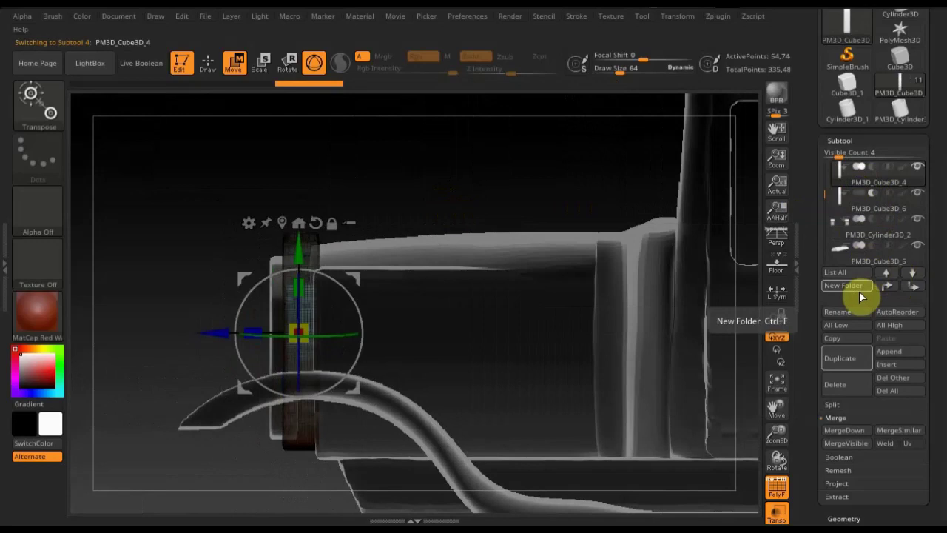
pyautogui.click(848, 431)
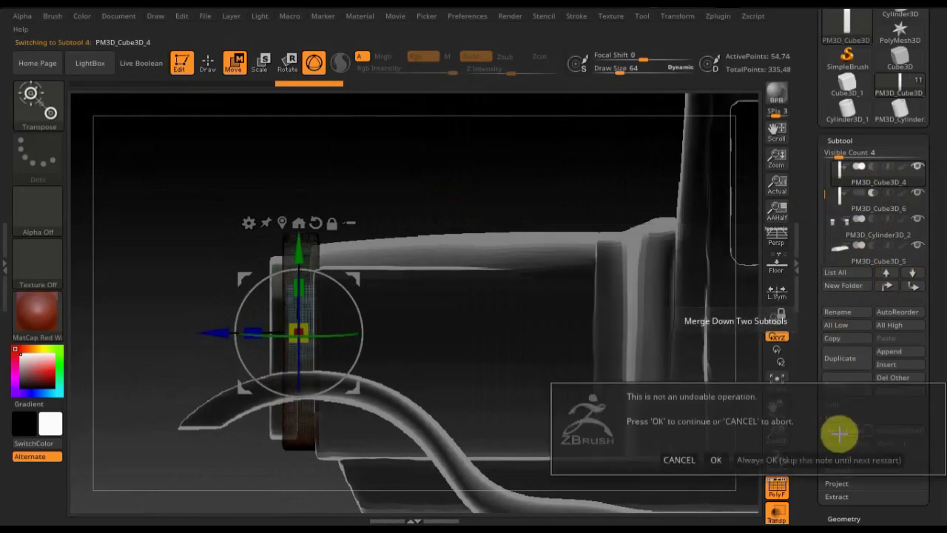
pyautogui.click(716, 459)
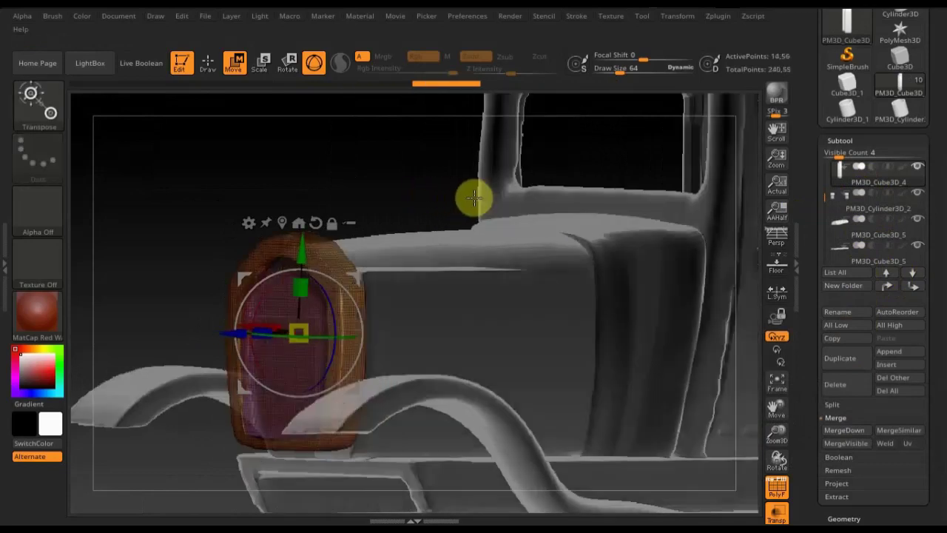
# - Switch to Draw mode, hide the polygon wireframe and return to a flat front view
pyautogui.moveTo(473, 198)
pyautogui.mouseDown()
pyautogui.moveTo(522, 235)
pyautogui.moveTo(383, 191)
pyautogui.mouseUp()
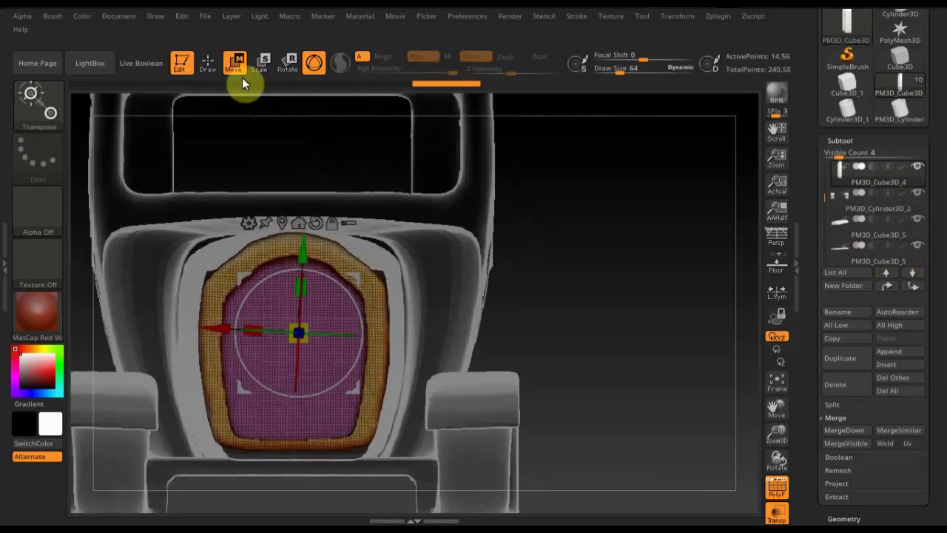
pyautogui.click(210, 66)
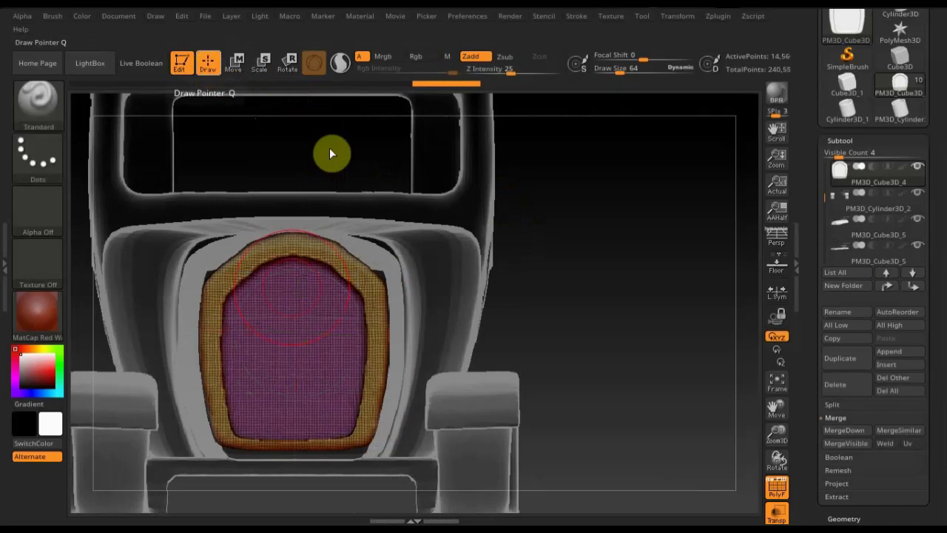
pyautogui.click(776, 495)
pyautogui.moveTo(691, 446)
pyautogui.mouseDown()
pyautogui.moveTo(663, 446)
pyautogui.moveTo(693, 448)
pyautogui.mouseUp()
pyautogui.moveTo(676, 407)
pyautogui.keyDown('shift'); pyautogui.mouseDown()
pyautogui.moveTo(629, 360)
pyautogui.moveTo(624, 315)
pyautogui.moveTo(638, 355)
pyautogui.mouseUp(); pyautogui.keyUp('shift')
# - Make the model opaque, undo a trial arch reshape, and select the Move Topological brush
pyautogui.click(776, 518)
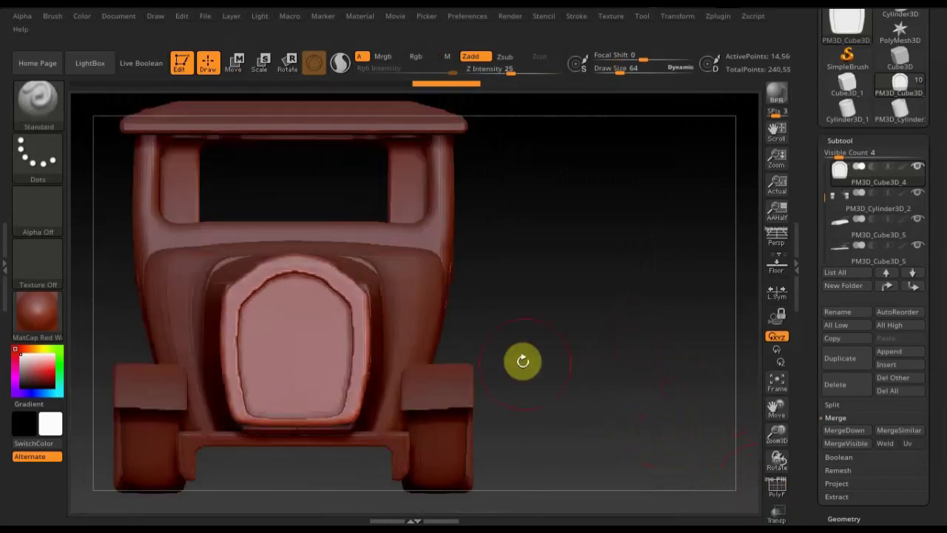
pyautogui.moveTo(416, 311); pyautogui.dragTo(368, 276)
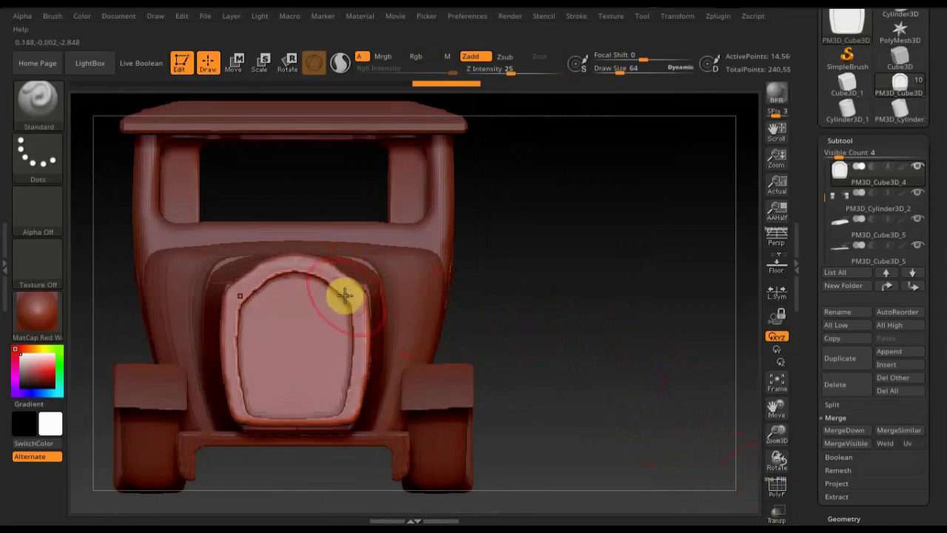
pyautogui.hotkey('ctrl', 'z')
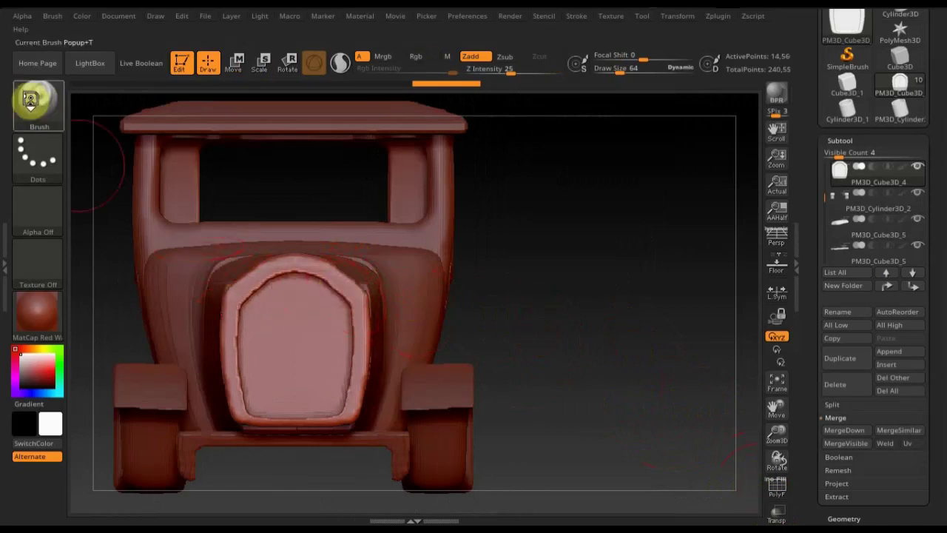
pyautogui.click(31, 101)
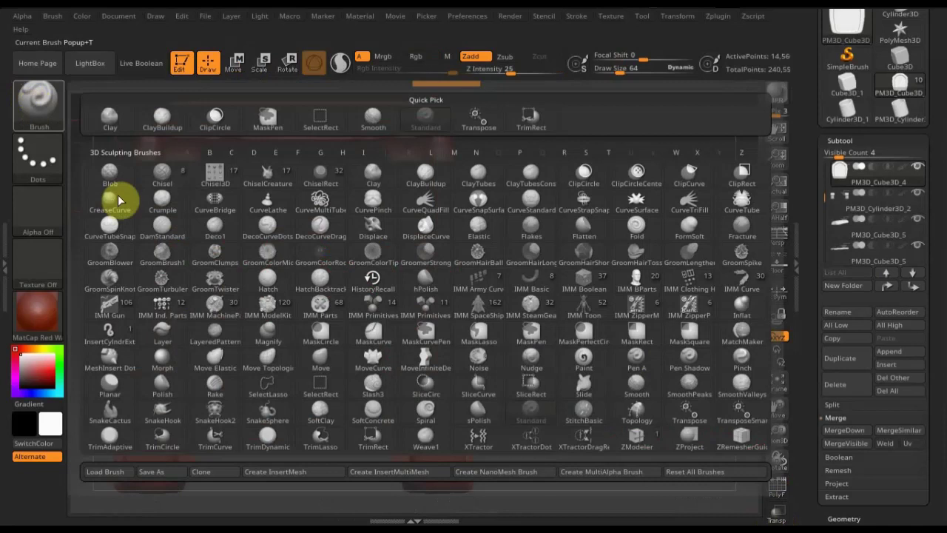
pyautogui.click(268, 357)
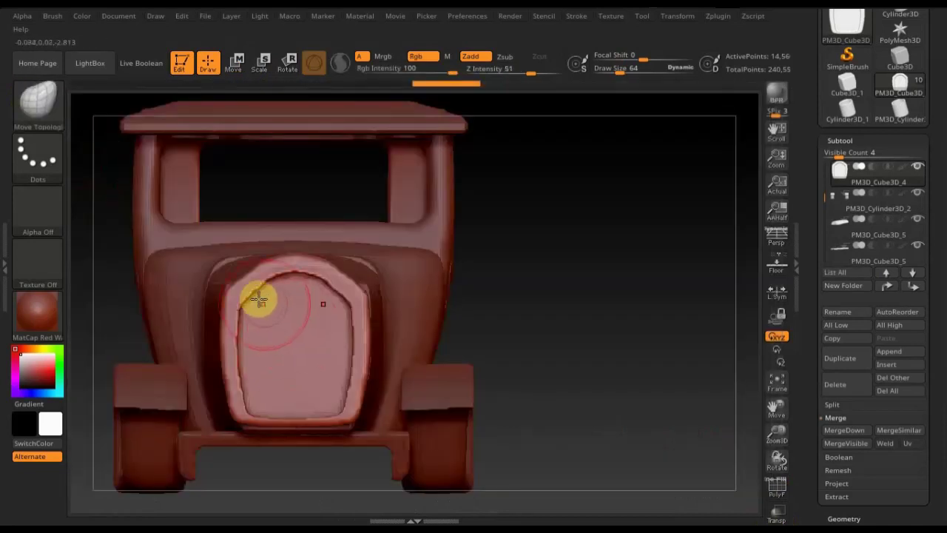
# - Reshape and smooth the grille's top-left curve and its lower and right edges
pyautogui.moveTo(260, 299); pyautogui.dragTo(248, 284)
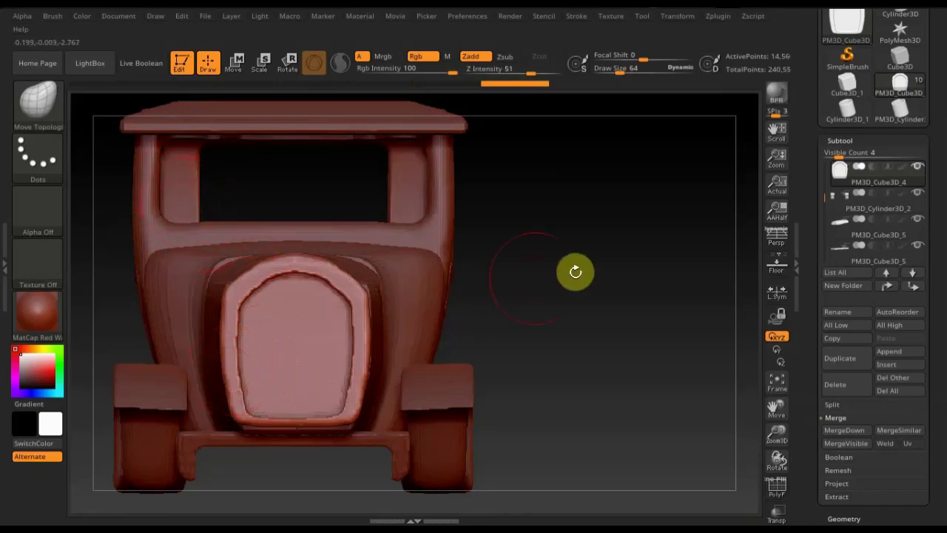
pyautogui.moveTo(575, 271)
pyautogui.mouseDown()
pyautogui.moveTo(524, 309)
pyautogui.moveTo(541, 315)
pyautogui.moveTo(566, 285)
pyautogui.moveTo(567, 265)
pyautogui.mouseUp()
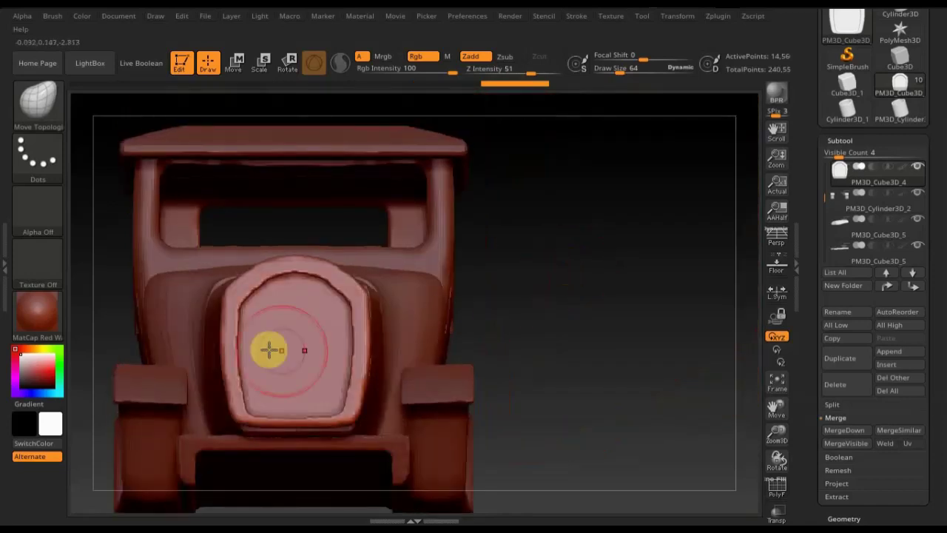
pyautogui.moveTo(267, 310)
pyautogui.keyDown('shift'); pyautogui.mouseDown()
pyautogui.moveTo(269, 292)
pyautogui.moveTo(245, 334)
pyautogui.moveTo(245, 391)
pyautogui.moveTo(262, 398)
pyautogui.moveTo(311, 368)
pyautogui.moveTo(283, 282)
pyautogui.mouseUp(); pyautogui.keyUp('shift')
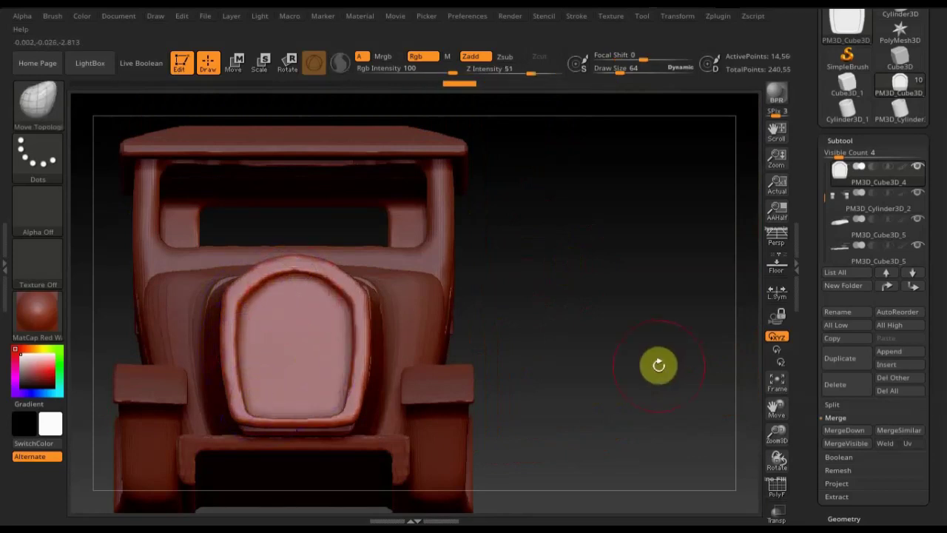
pyautogui.moveTo(658, 363)
pyautogui.mouseDown()
pyautogui.moveTo(592, 389)
pyautogui.moveTo(492, 222)
pyautogui.moveTo(445, 190)
pyautogui.moveTo(474, 281)
pyautogui.moveTo(450, 225)
pyautogui.moveTo(404, 202)
pyautogui.moveTo(424, 203)
pyautogui.moveTo(398, 206)
pyautogui.mouseUp()
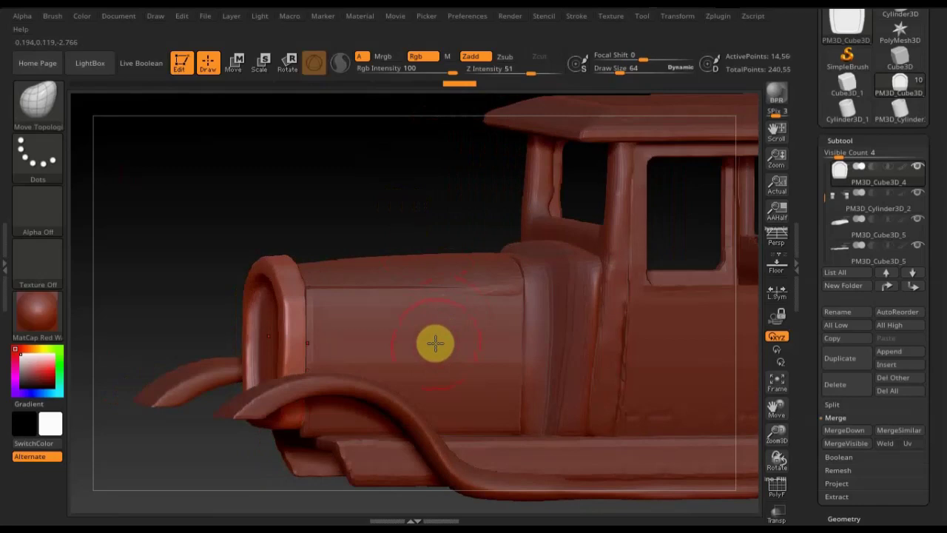
pyautogui.press('n')
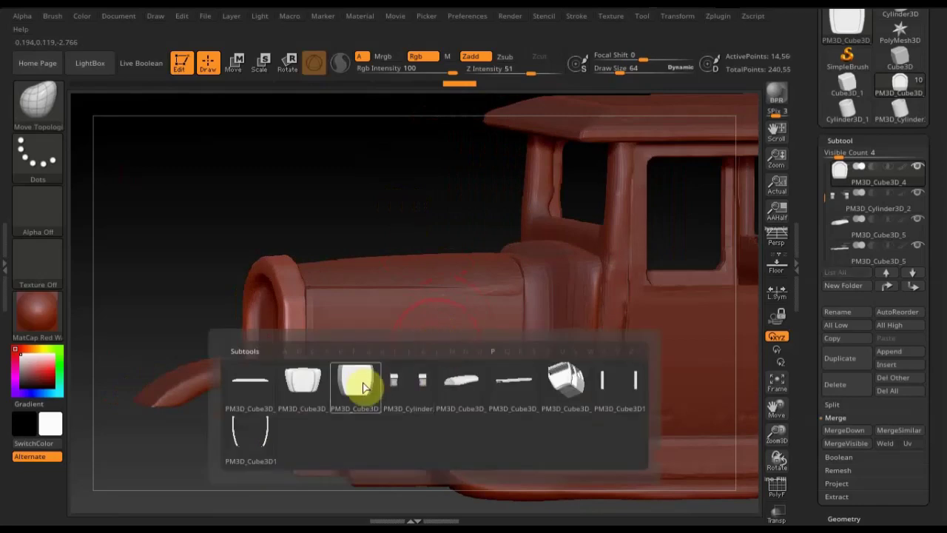
pyautogui.moveTo(356, 382)
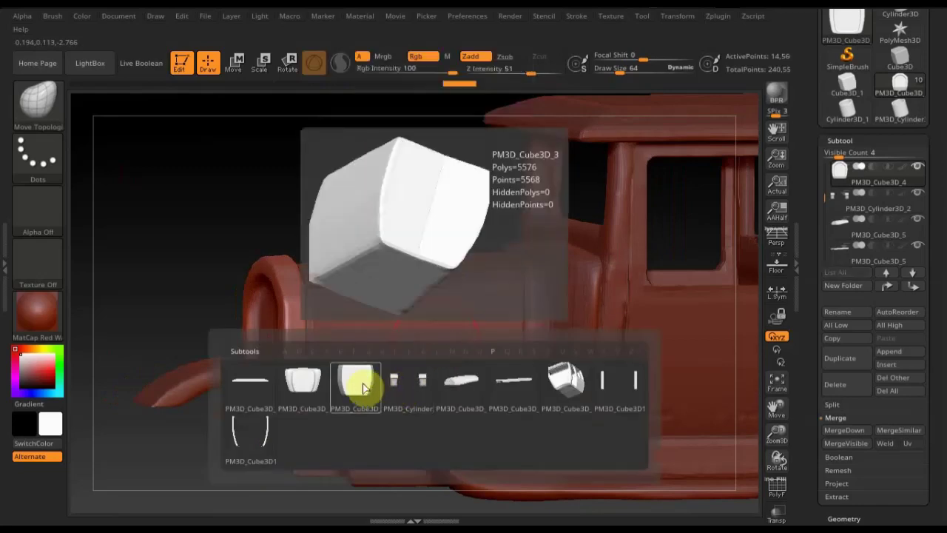
# - Make PM3D_Cube3D_3 the active subtool, then orbit and zoom to inspect the hood side
pyautogui.click(356, 382)
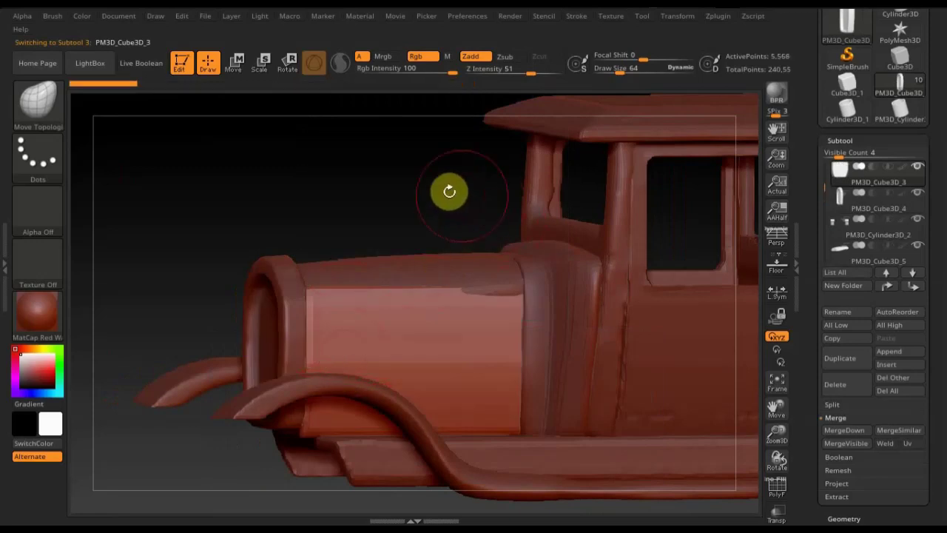
pyautogui.keyDown('shift'); pyautogui.moveTo(436, 203); pyautogui.dragTo(437, 201); pyautogui.keyUp('shift')
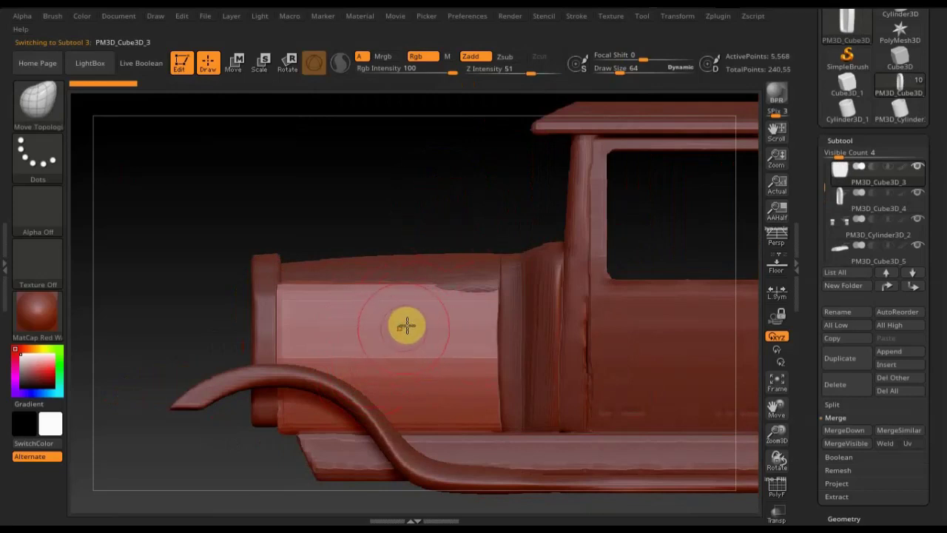
pyautogui.moveTo(433, 185)
pyautogui.mouseDown()
pyautogui.moveTo(514, 201)
pyautogui.moveTo(522, 229)
pyautogui.mouseUp()
pyautogui.moveTo(513, 262); pyautogui.dragTo(528, 259)
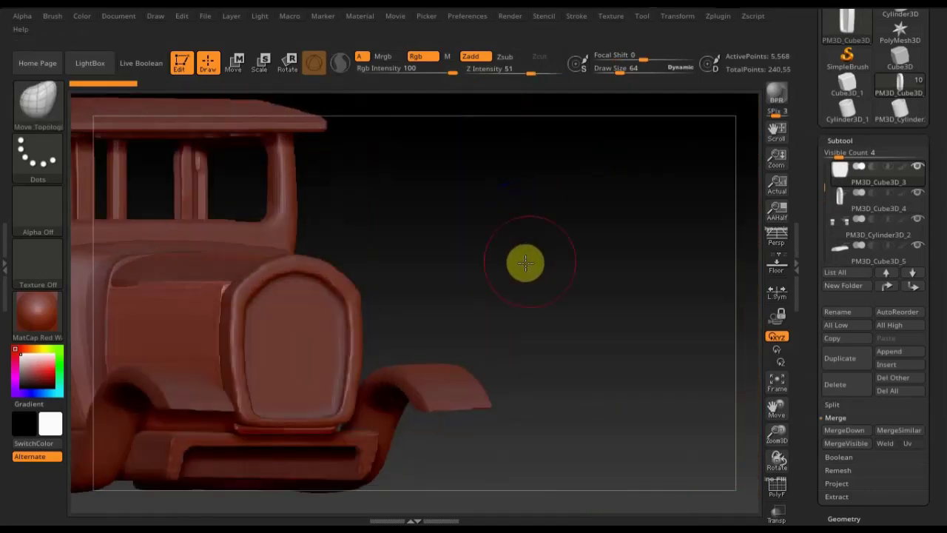
pyautogui.keyDown('alt'); pyautogui.moveTo(687, 274); pyautogui.dragTo(518, 281); pyautogui.keyUp('alt')
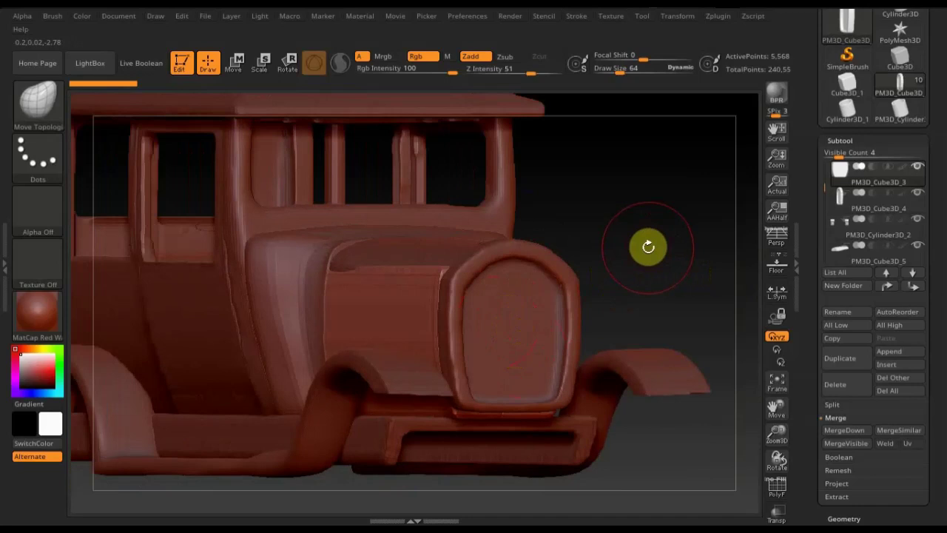
pyautogui.moveTo(652, 241); pyautogui.dragTo(660, 230)
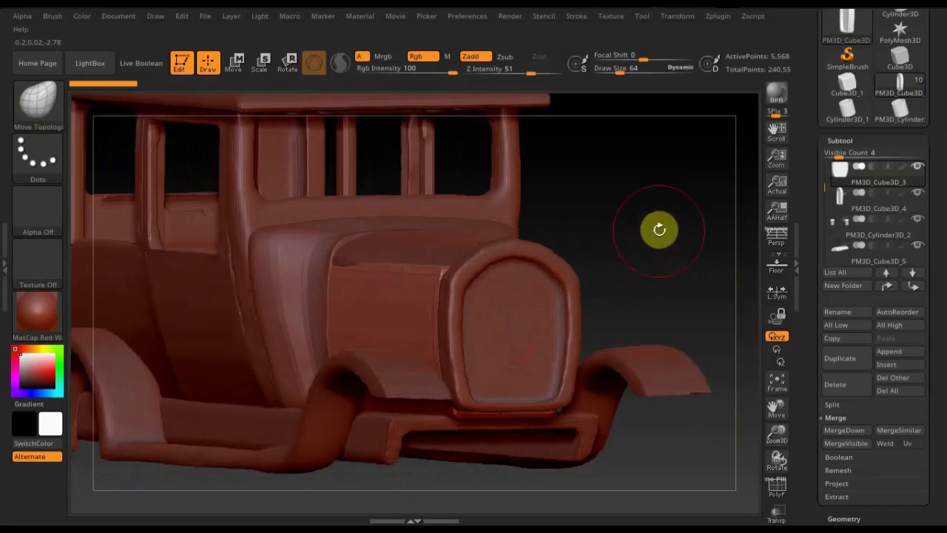
# - Append a Cube3D mesh as a new subtool and frame it in view
pyautogui.click(851, 230)
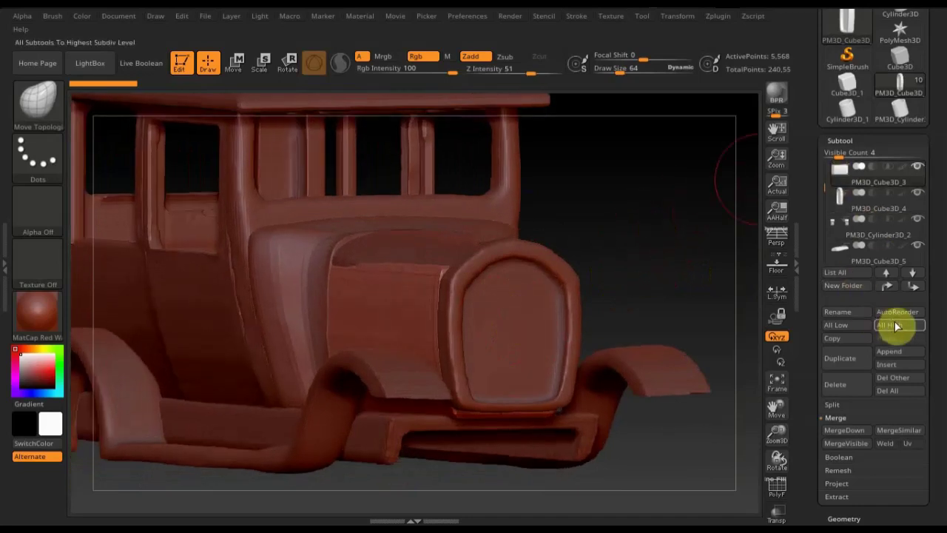
pyautogui.click(889, 352)
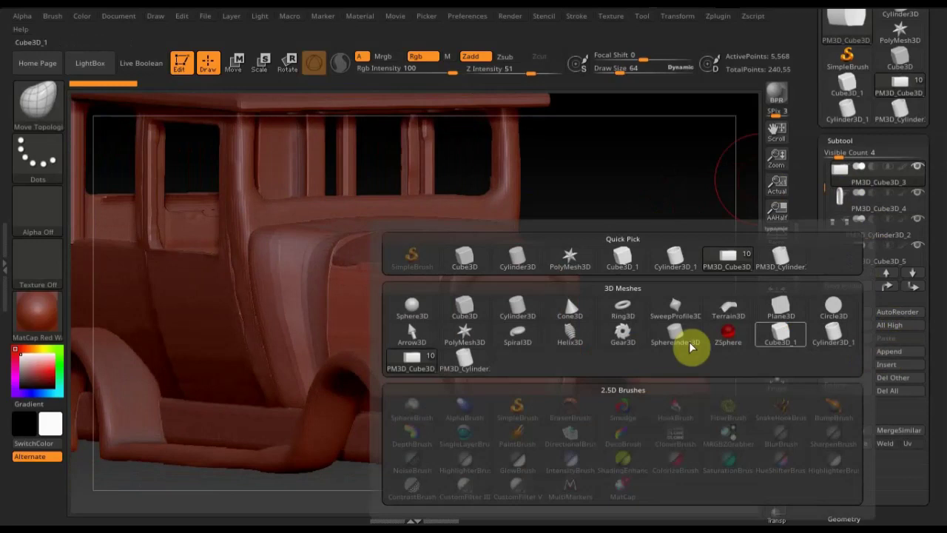
pyautogui.click(464, 309)
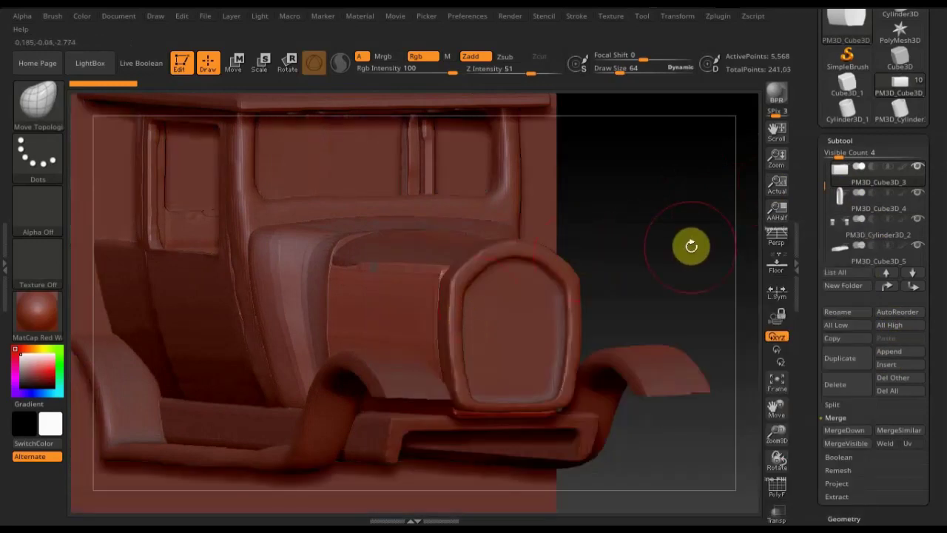
pyautogui.press('f')
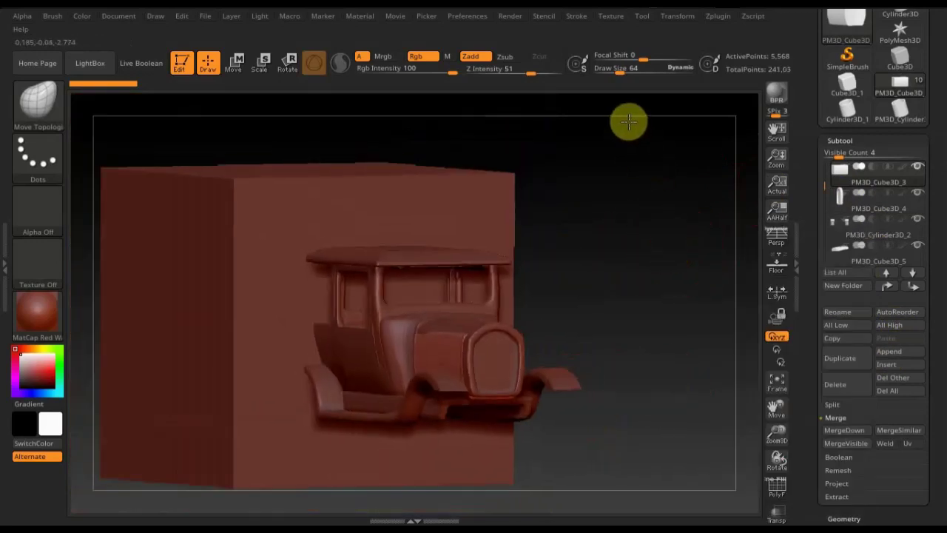
# - Reorder PM3D_Cube3D_3 in the subtool list and make PM3D_Cube3D1_1 the active subtool
pyautogui.click(844, 174)
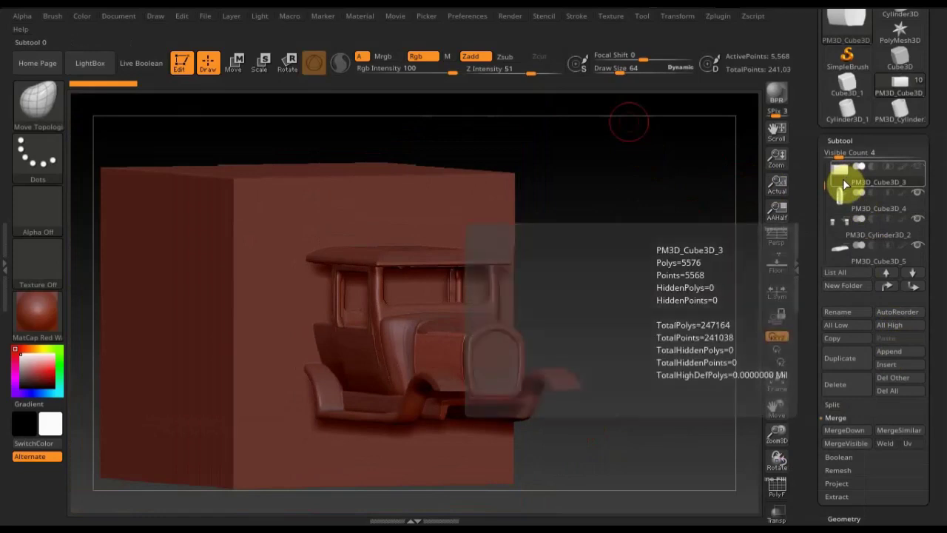
pyautogui.click(913, 287)
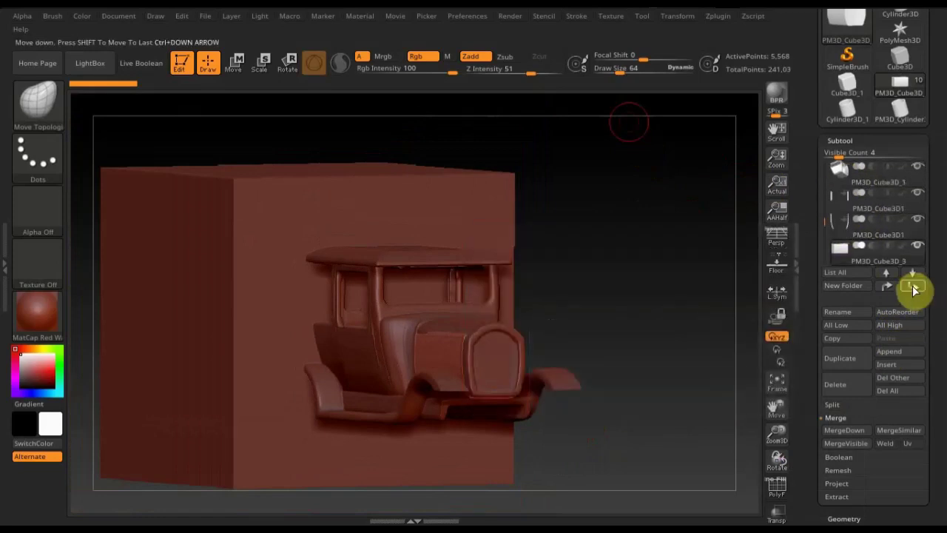
pyautogui.click(913, 289)
pyautogui.click(887, 287)
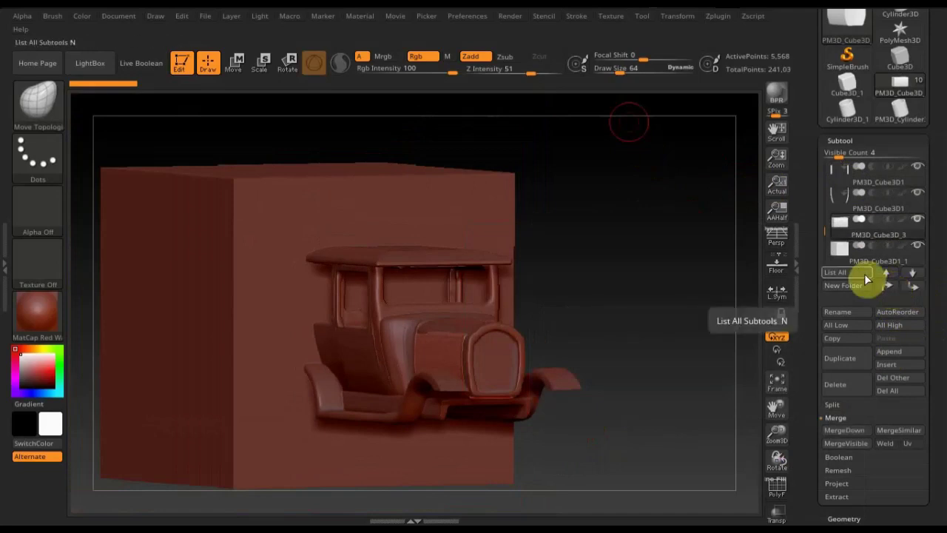
pyautogui.click(840, 257)
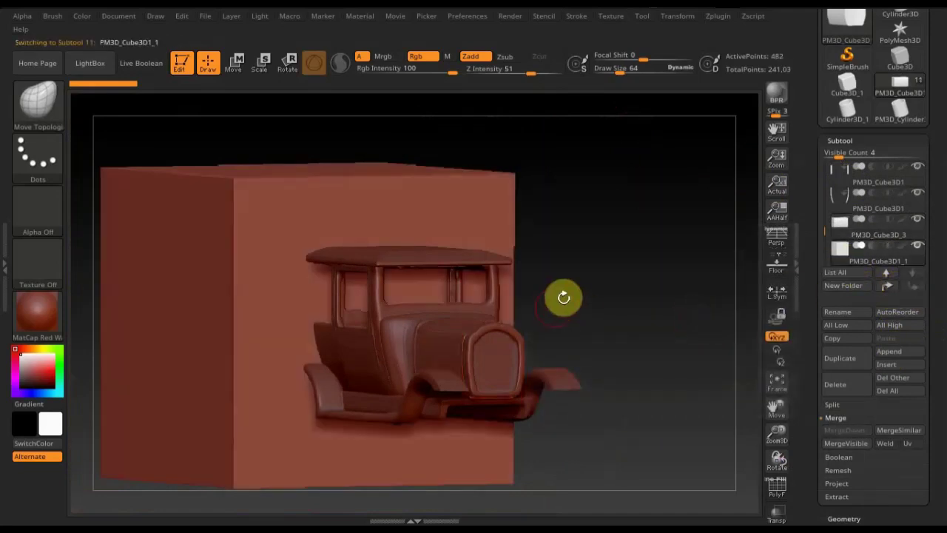
pyautogui.click(239, 66)
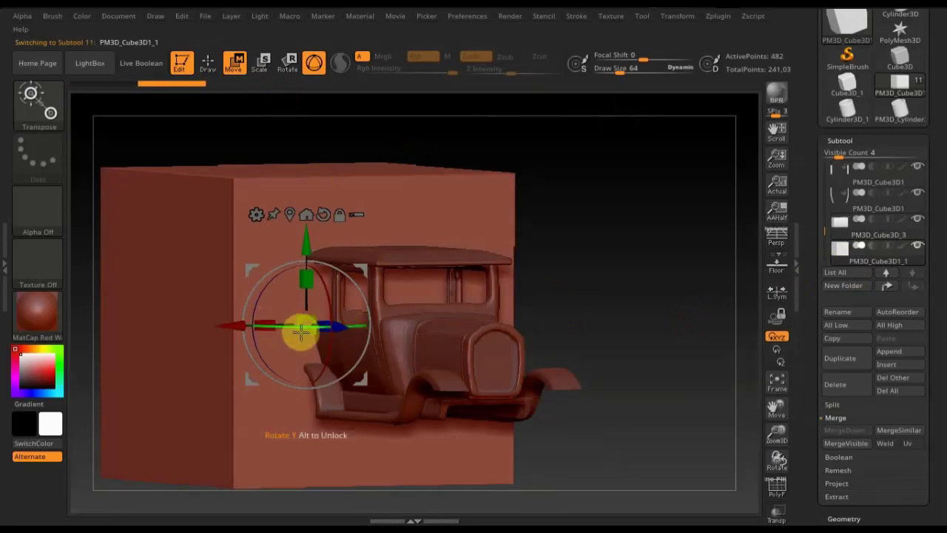
# - Scale the new cube down to a small block and stretch it vertically into a tall bar
pyautogui.moveTo(301, 335); pyautogui.dragTo(377, 171)
pyautogui.keyDown('shift'); pyautogui.moveTo(478, 222); pyautogui.dragTo(549, 235); pyautogui.keyUp('shift')
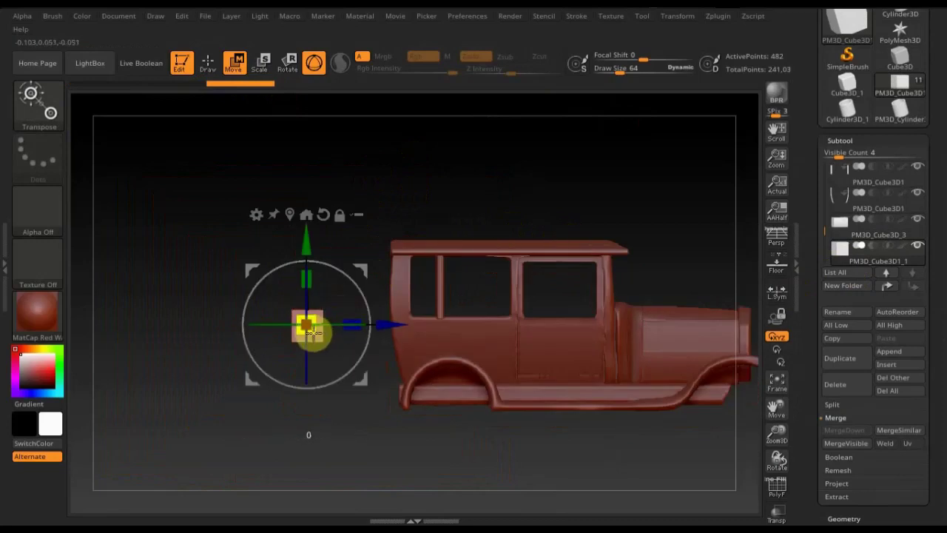
pyautogui.moveTo(309, 278); pyautogui.dragTo(316, 253)
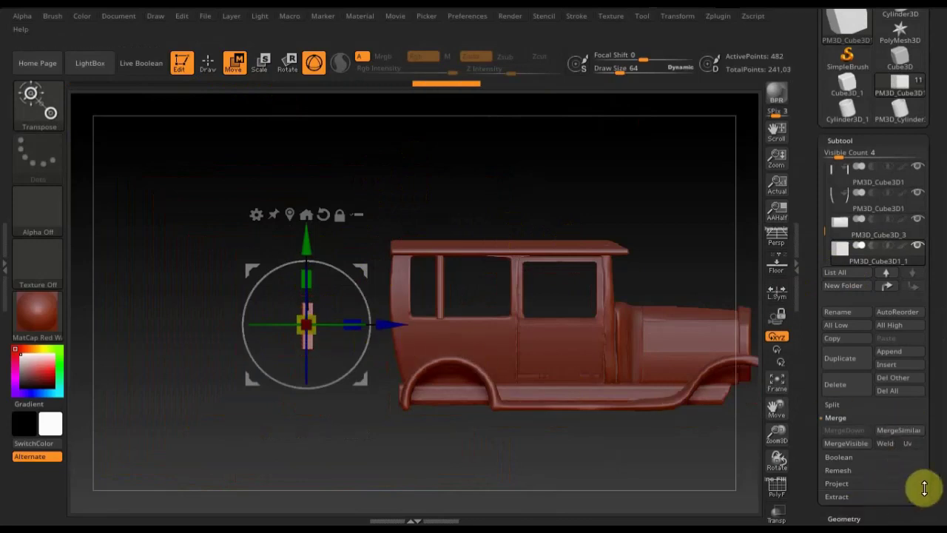
pyautogui.moveTo(937, 496); pyautogui.dragTo(940, 424)
# - DynaMesh the thin bar and scale it down slightly
pyautogui.click(846, 423)
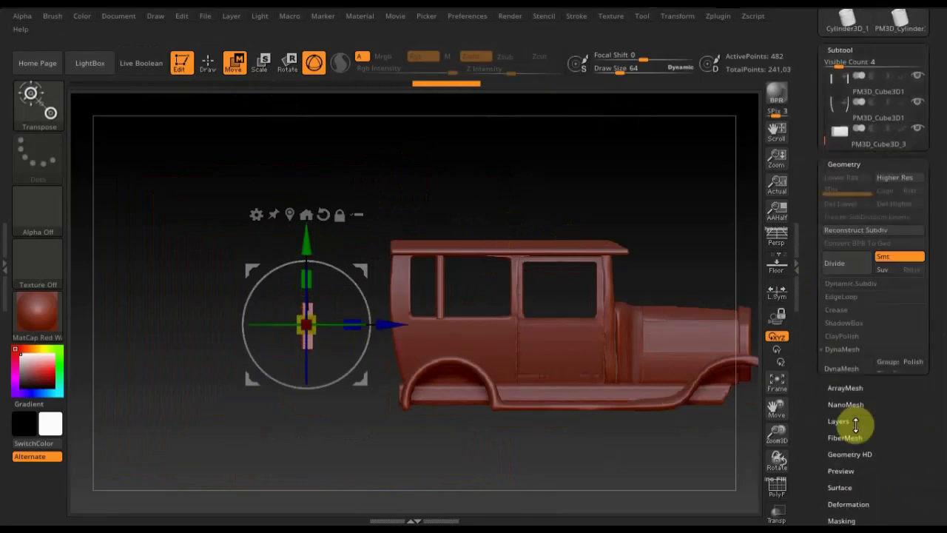
pyautogui.click(843, 252)
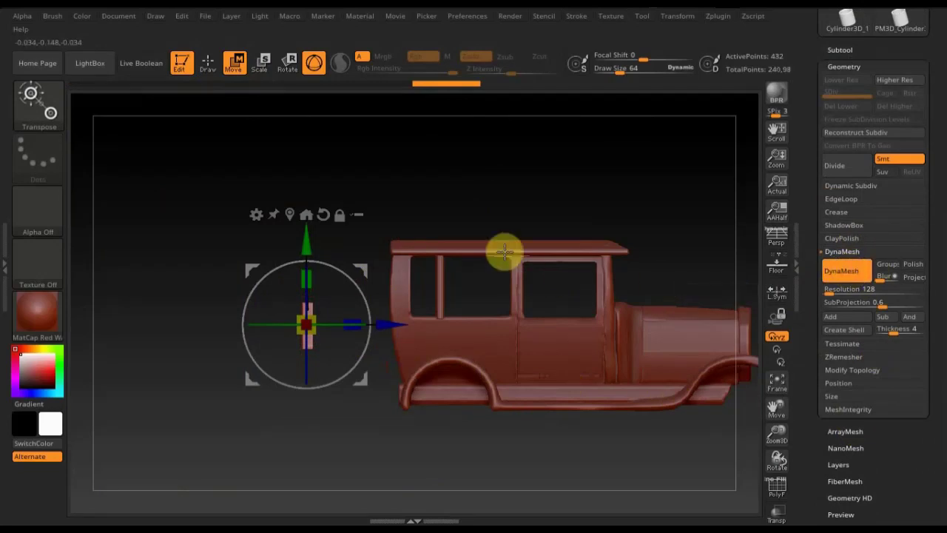
pyautogui.moveTo(439, 204)
pyautogui.mouseDown()
pyautogui.moveTo(438, 197)
pyautogui.moveTo(481, 330)
pyautogui.moveTo(391, 277)
pyautogui.moveTo(320, 263)
pyautogui.mouseUp()
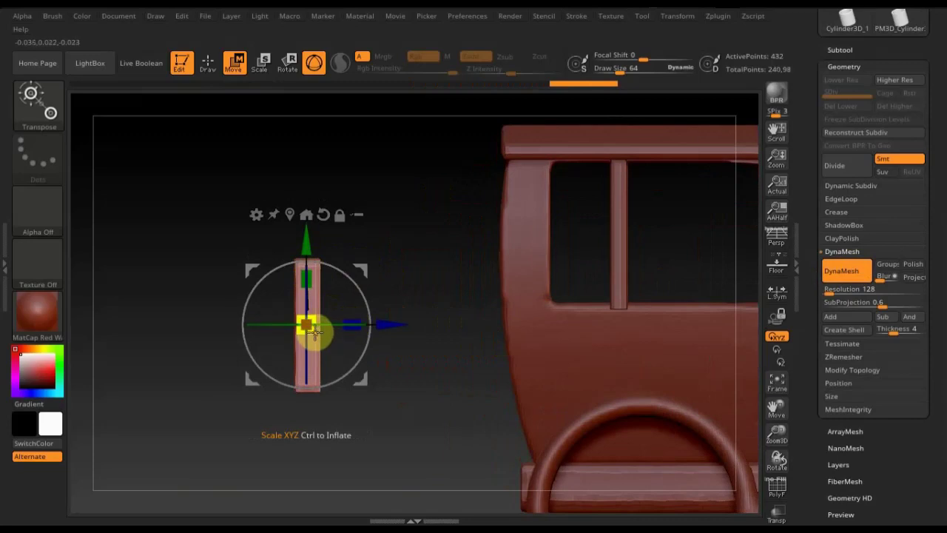
pyautogui.moveTo(314, 333); pyautogui.dragTo(306, 323)
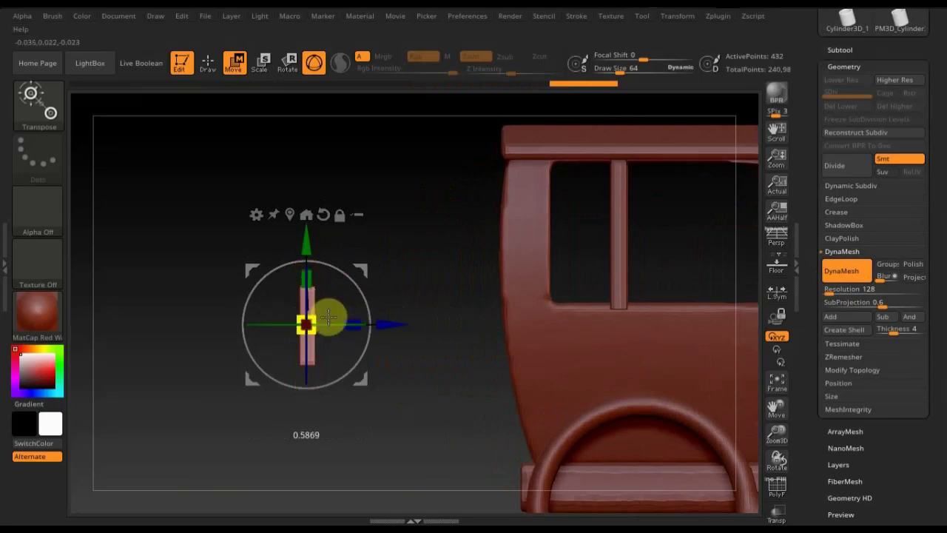
pyautogui.moveTo(404, 311); pyautogui.dragTo(351, 361)
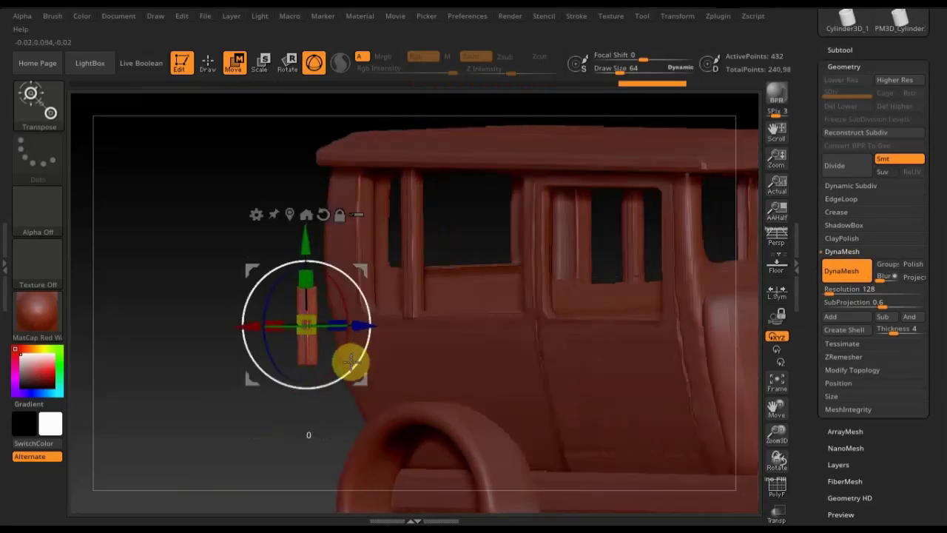
pyautogui.moveTo(332, 398); pyautogui.dragTo(333, 402)
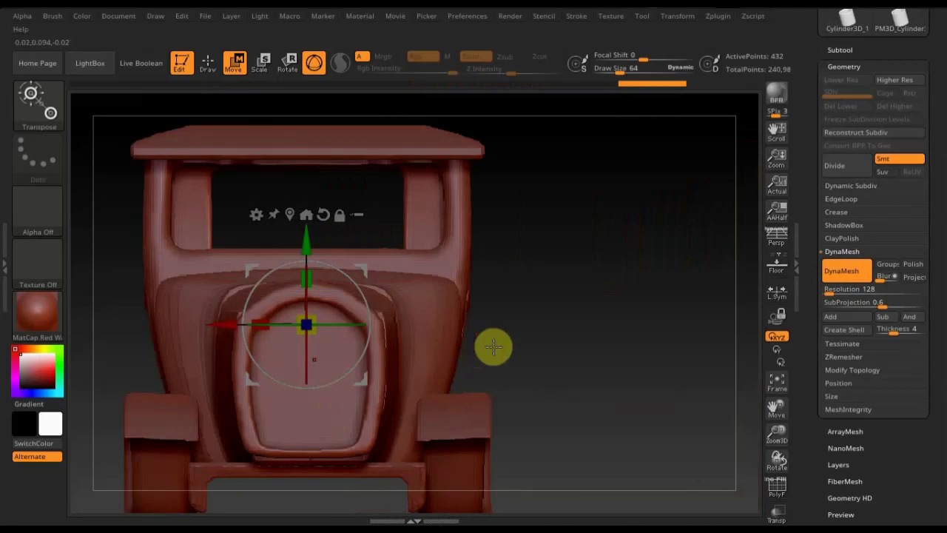
pyautogui.moveTo(493, 346)
pyautogui.mouseDown()
pyautogui.moveTo(567, 344)
pyautogui.moveTo(444, 360)
pyautogui.moveTo(444, 372)
pyautogui.moveTo(402, 247)
pyautogui.mouseUp()
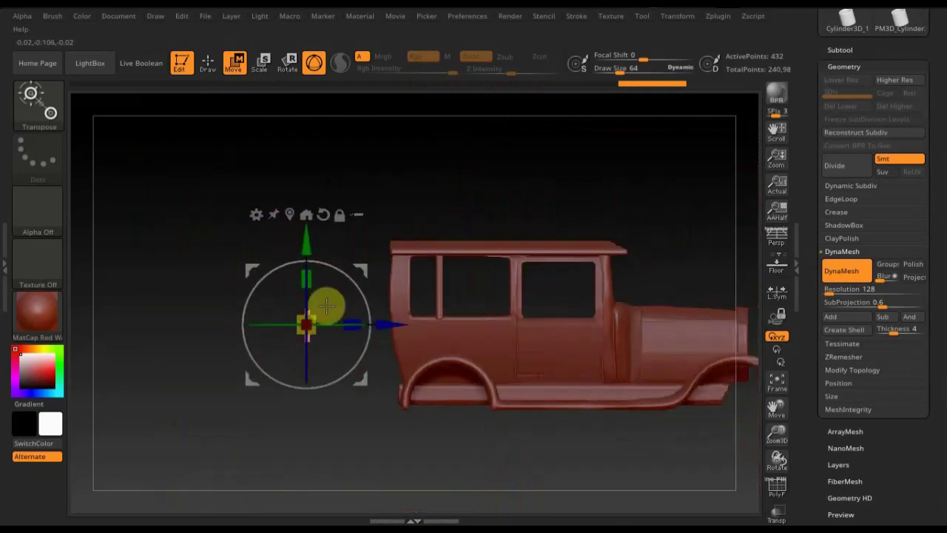
# - Move the transform pivot over the hood side, shifting it left, lower and reorienting it
pyautogui.keyDown('alt'); pyautogui.moveTo(387, 323); pyautogui.dragTo(736, 321); pyautogui.keyUp('alt')
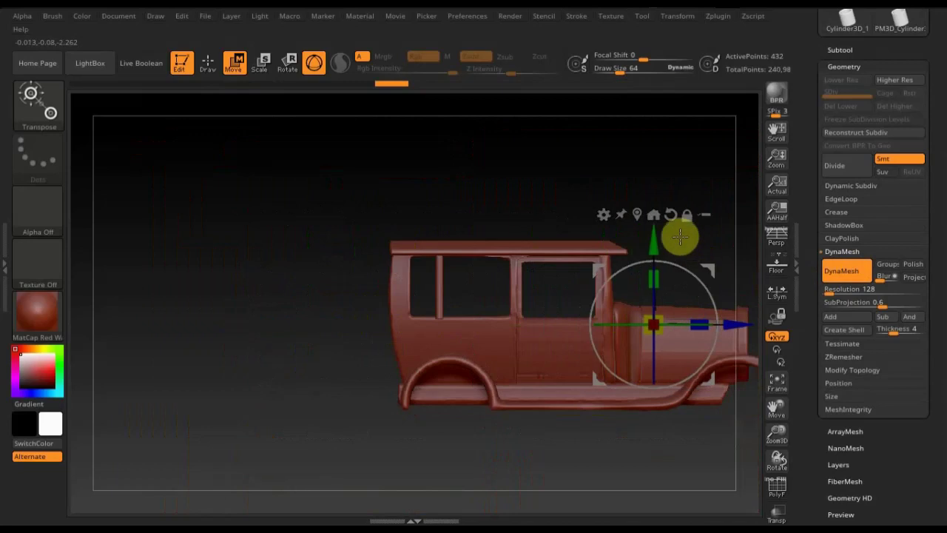
pyautogui.keyDown('alt'); pyautogui.moveTo(654, 238); pyautogui.dragTo(662, 205); pyautogui.keyUp('alt')
pyautogui.moveTo(719, 461)
pyautogui.mouseDown()
pyautogui.moveTo(636, 463)
pyautogui.moveTo(672, 476)
pyautogui.moveTo(533, 457)
pyautogui.mouseUp()
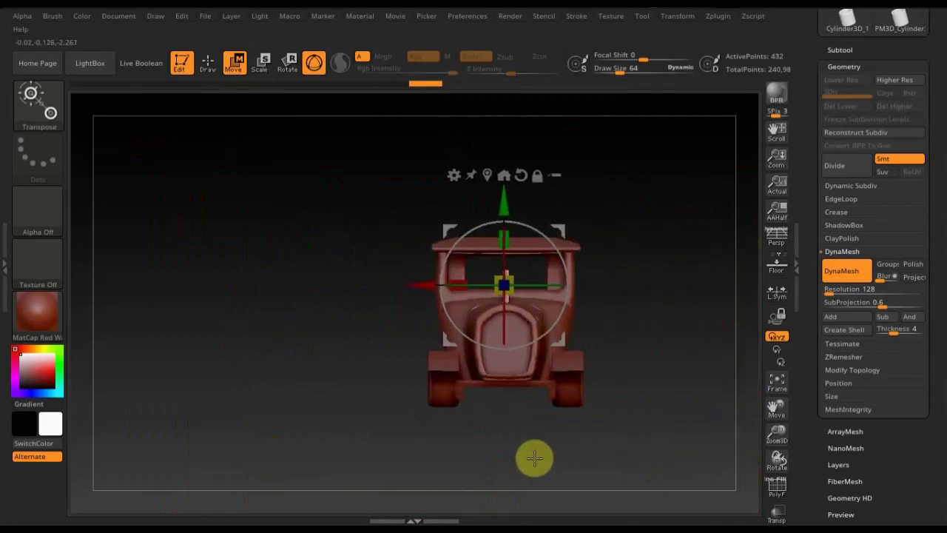
pyautogui.moveTo(634, 451); pyautogui.dragTo(633, 444)
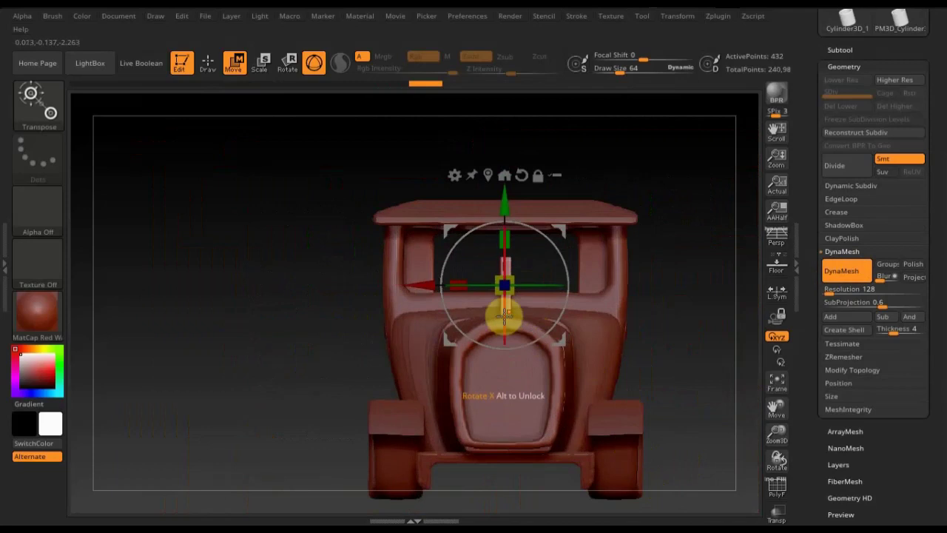
pyautogui.keyDown('alt'); pyautogui.moveTo(419, 284); pyautogui.dragTo(354, 293); pyautogui.keyUp('alt')
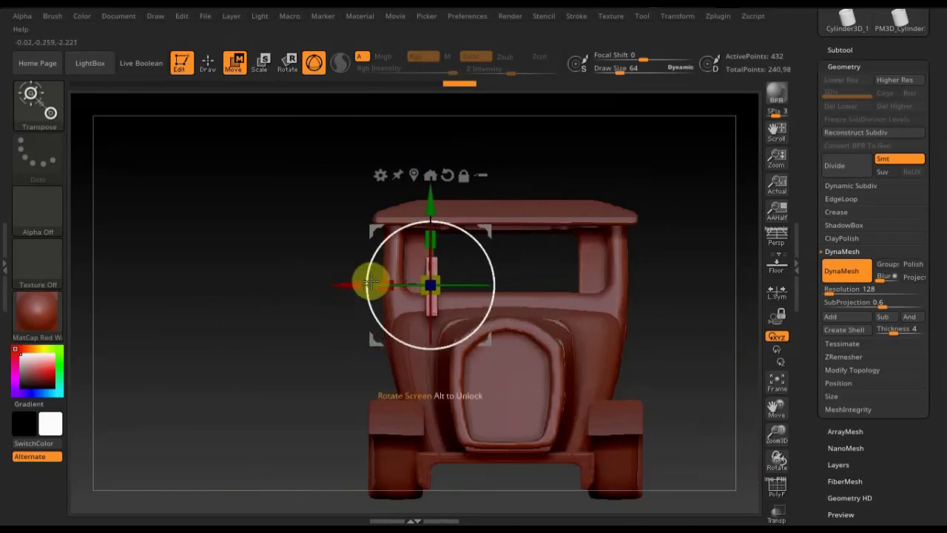
pyautogui.keyDown('alt'); pyautogui.moveTo(434, 208); pyautogui.dragTo(441, 296); pyautogui.keyUp('alt')
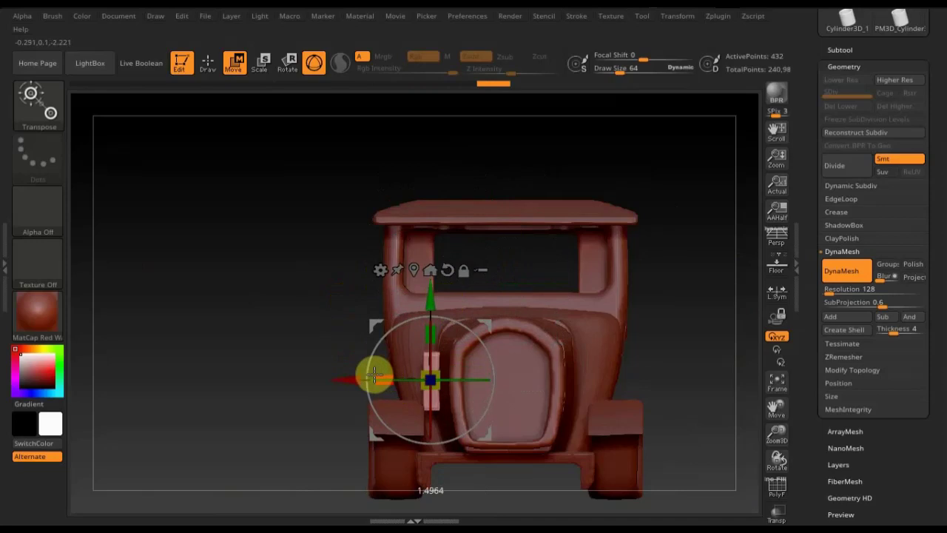
pyautogui.moveTo(375, 376); pyautogui.dragTo(393, 380)
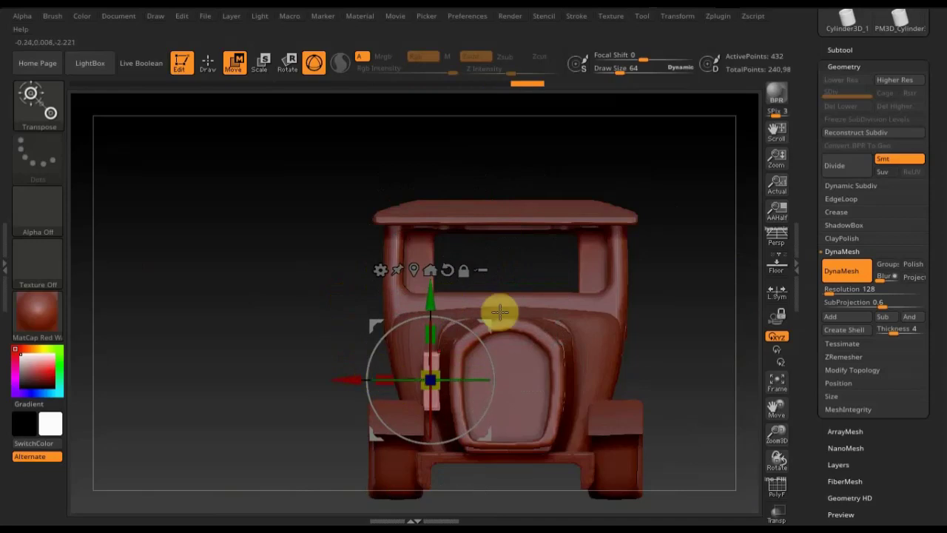
# - Duplicate PM3D_Cube3D_3 into the new subtool PM3D_Cube3D_6 and return to Draw mode
pyautogui.click(841, 50)
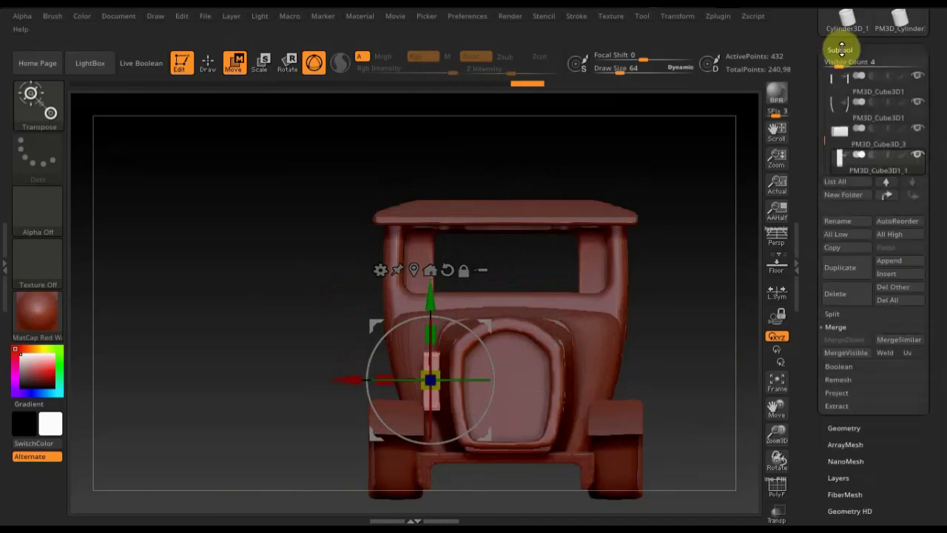
pyautogui.click(859, 137)
pyautogui.click(841, 147)
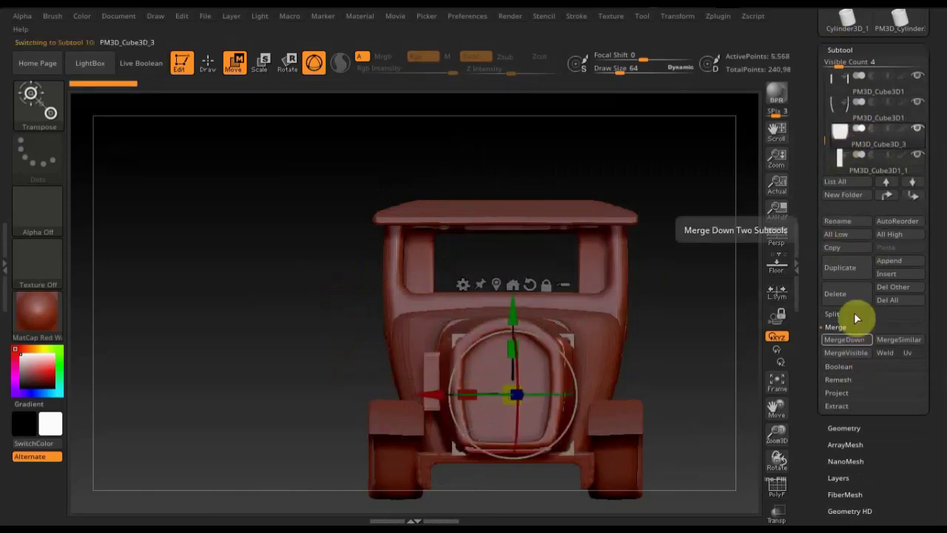
pyautogui.click(850, 267)
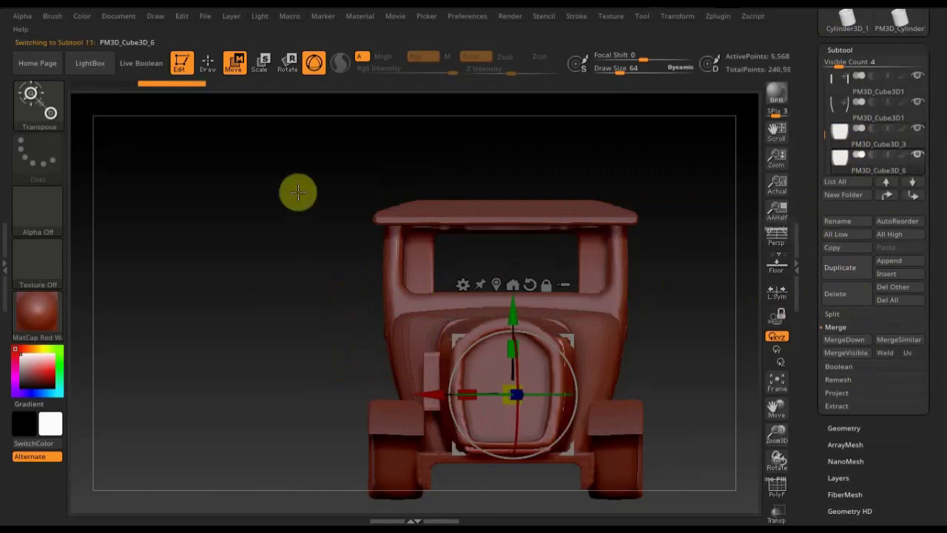
pyautogui.click(208, 63)
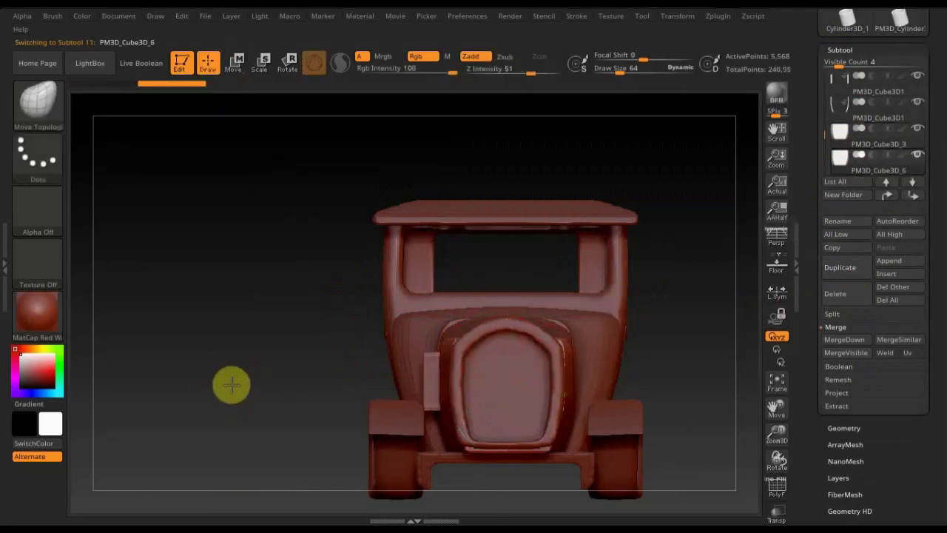
pyautogui.moveTo(227, 383); pyautogui.dragTo(235, 416)
pyautogui.moveTo(231, 418); pyautogui.dragTo(584, 321)
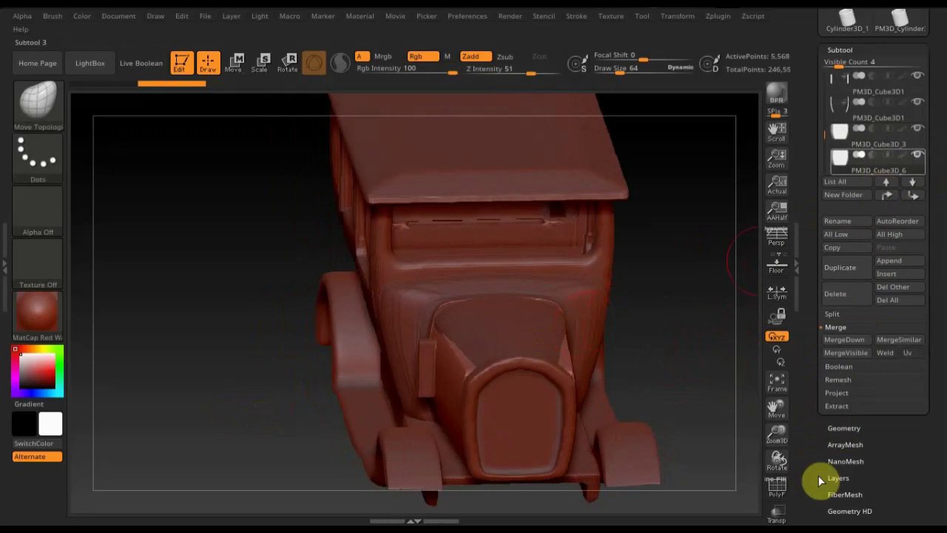
# - With Transp on, scale the PM3D_Cube3D_6 copy down to about 0.95 inside the original
pyautogui.click(780, 516)
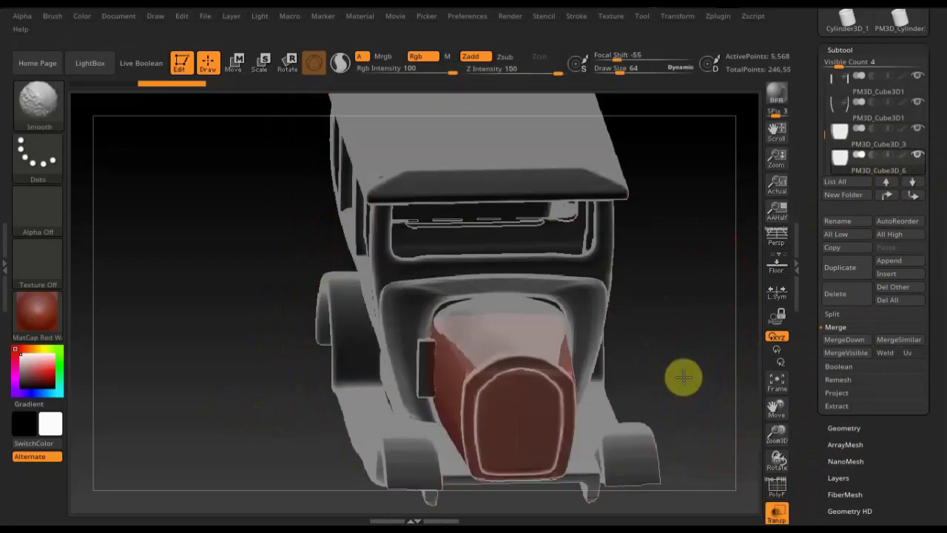
pyautogui.keyDown('shift'); pyautogui.moveTo(681, 376); pyautogui.dragTo(491, 187); pyautogui.keyUp('shift')
pyautogui.click(235, 63)
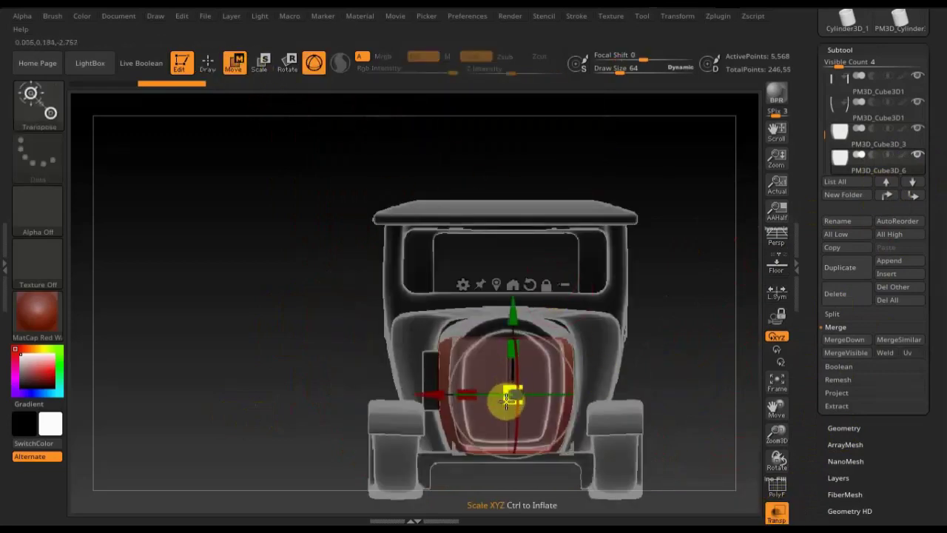
pyautogui.moveTo(508, 400); pyautogui.dragTo(513, 395)
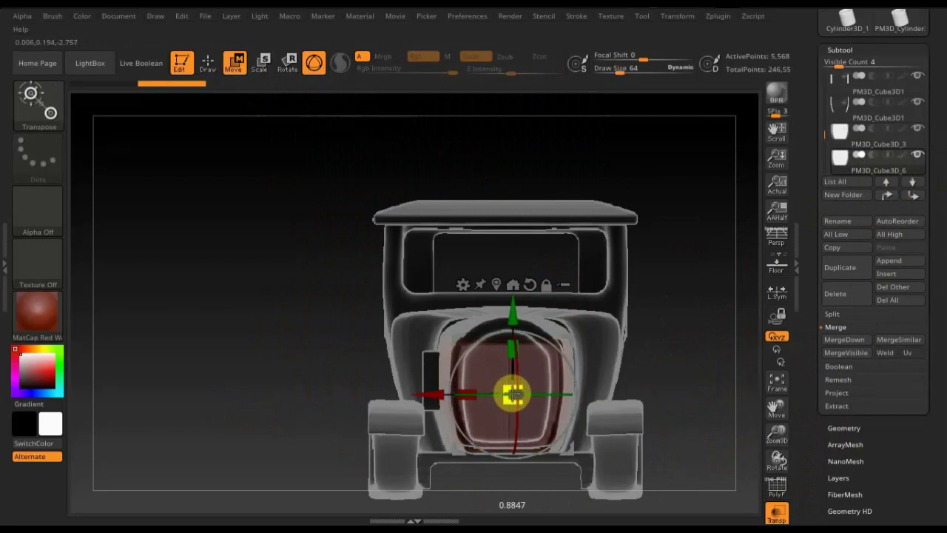
pyautogui.moveTo(668, 289)
pyautogui.mouseDown()
pyautogui.moveTo(622, 298)
pyautogui.moveTo(655, 349)
pyautogui.moveTo(676, 413)
pyautogui.moveTo(690, 407)
pyautogui.mouseUp()
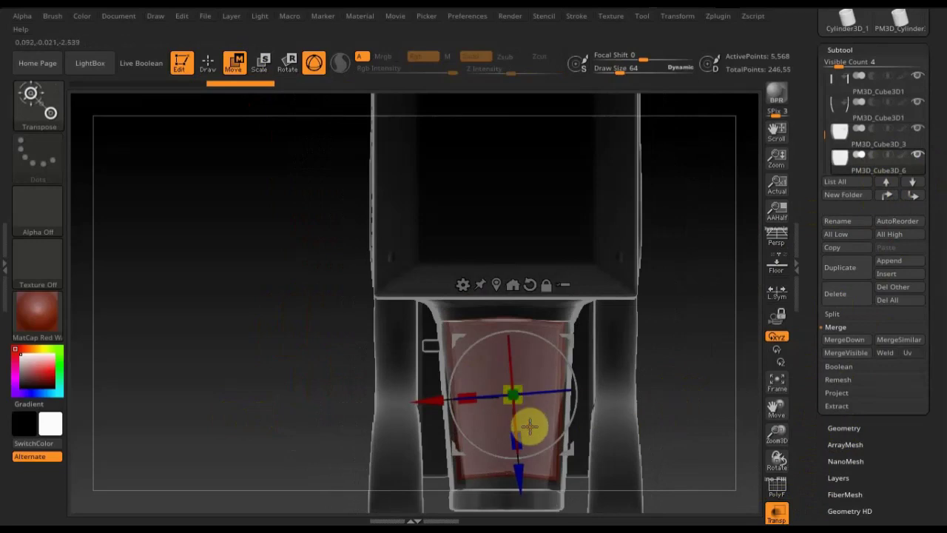
pyautogui.moveTo(525, 402); pyautogui.dragTo(527, 398)
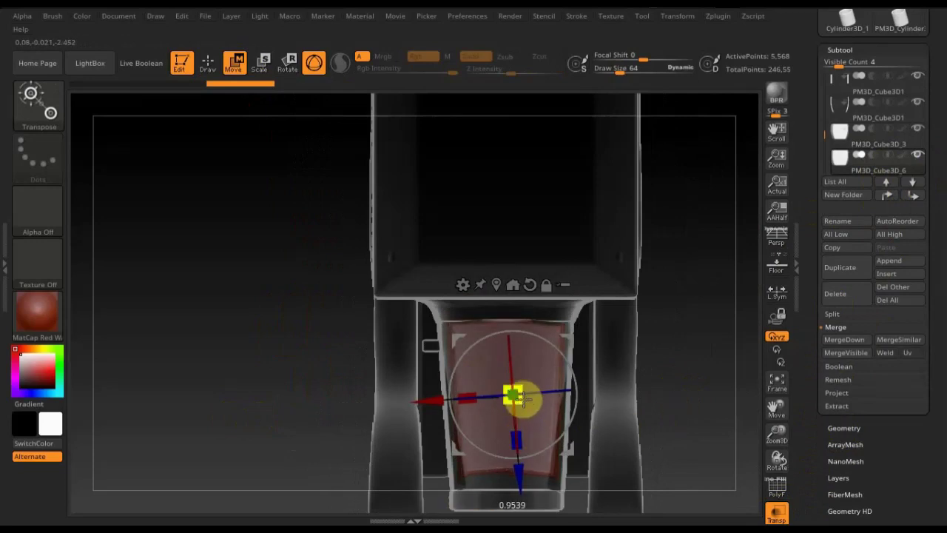
pyautogui.moveTo(701, 423)
pyautogui.mouseDown()
pyautogui.moveTo(702, 332)
pyautogui.moveTo(709, 346)
pyautogui.mouseUp()
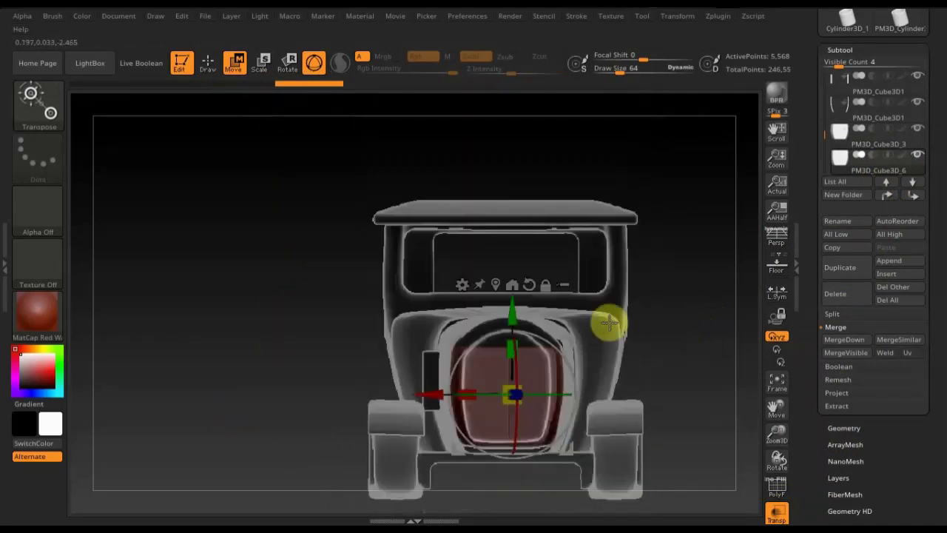
# - Mask part of the grille copy with a Ctrl-drag
pyautogui.click(209, 62)
pyautogui.moveTo(333, 200)
pyautogui.keyDown('ctrl'); pyautogui.mouseDown()
pyautogui.moveTo(651, 361)
pyautogui.moveTo(646, 351)
pyautogui.mouseUp(); pyautogui.keyUp('ctrl')
pyautogui.press('ctrl')
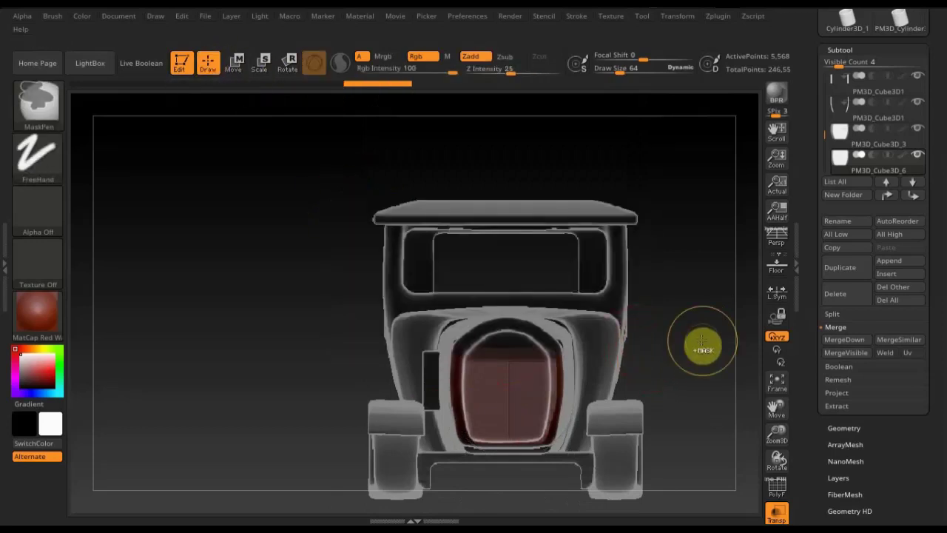
pyautogui.keyDown('ctrl'); pyautogui.click(703, 345); pyautogui.keyUp('ctrl')
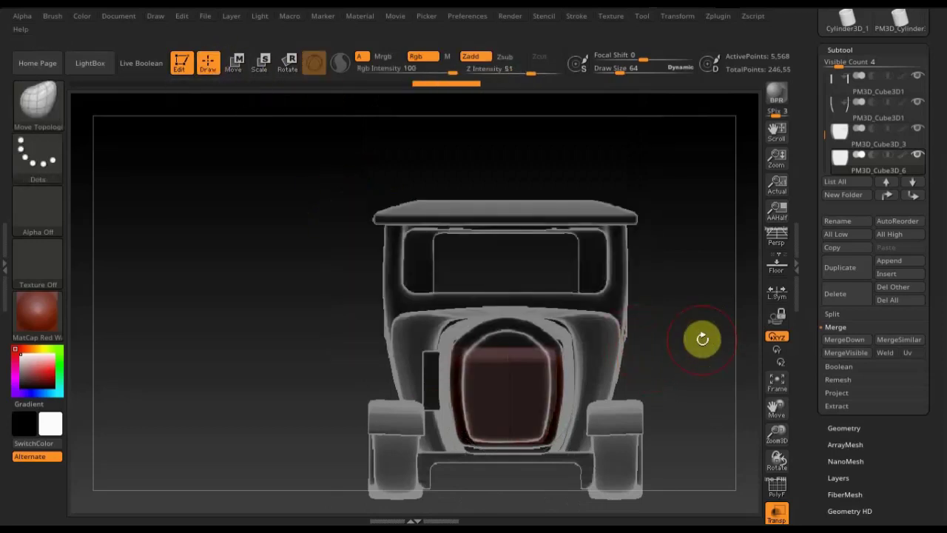
# - Pull the unmasked top of the copy upward above the panel and check it with PolyF
pyautogui.click(235, 63)
pyautogui.moveTo(512, 313); pyautogui.dragTo(521, 262)
pyautogui.click(211, 64)
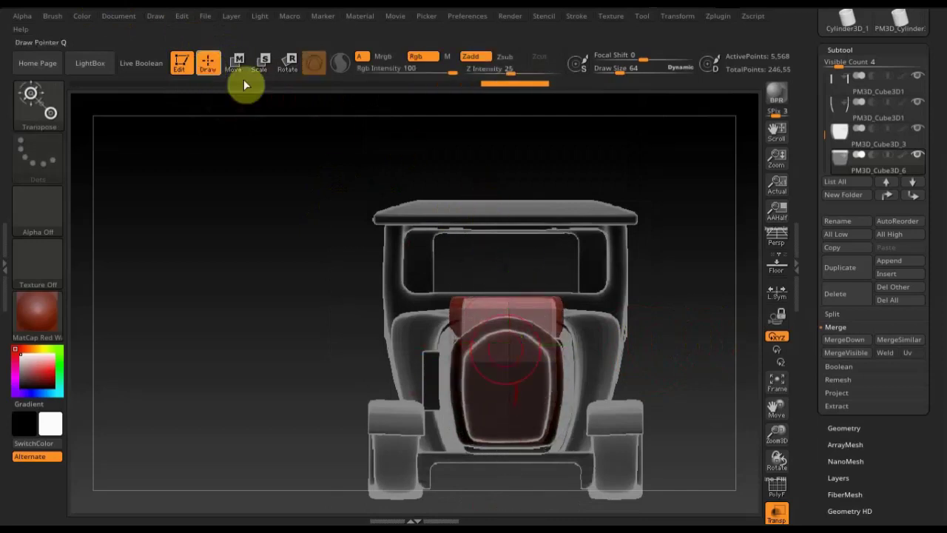
pyautogui.keyDown('ctrl'); pyautogui.click(710, 262); pyautogui.keyUp('ctrl')
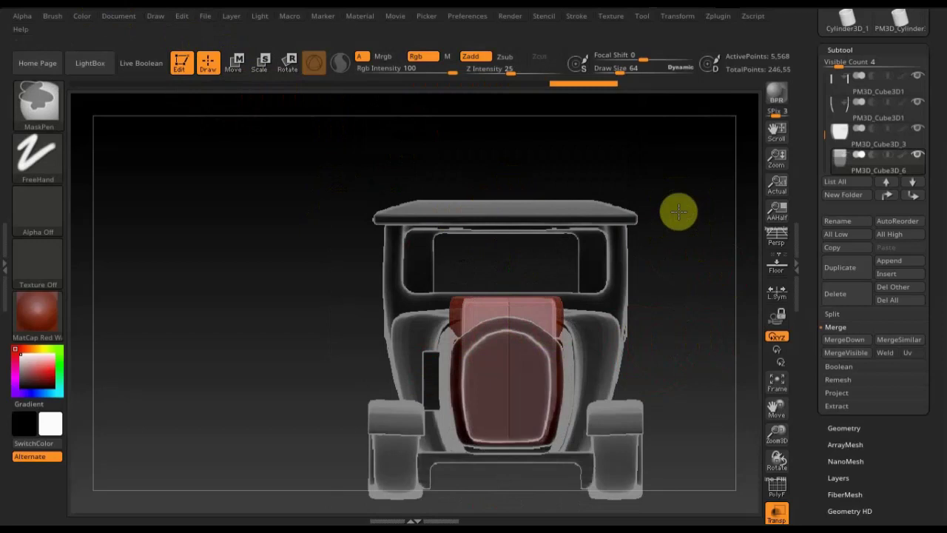
pyautogui.click(778, 486)
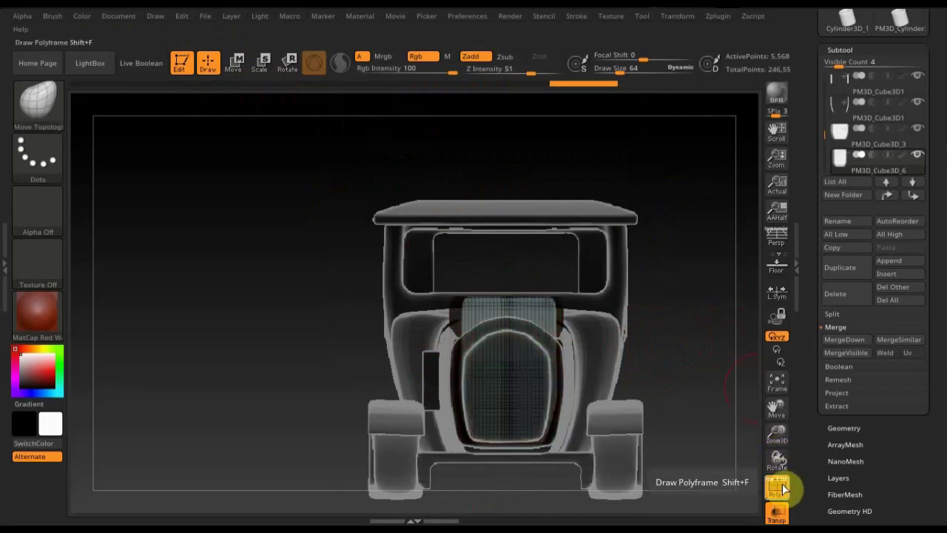
pyautogui.click(779, 486)
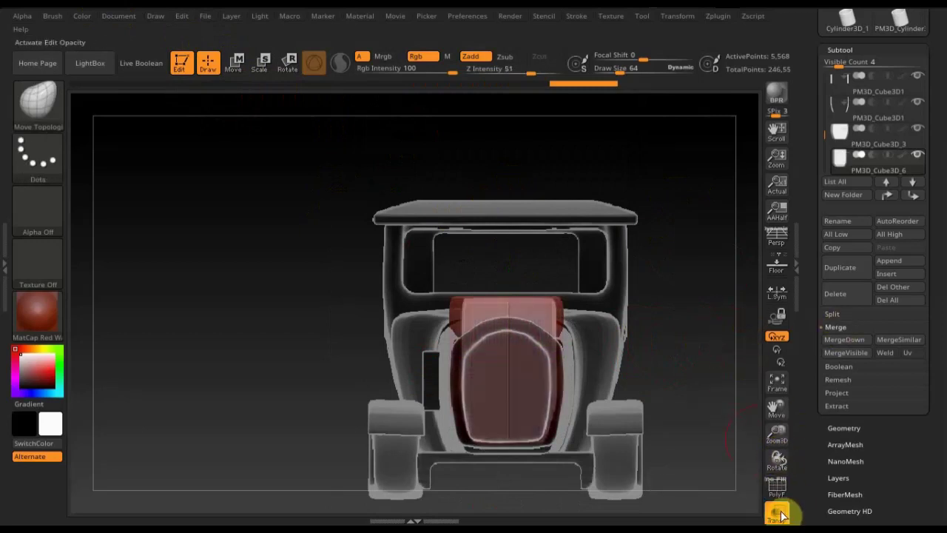
# - Turn off Transp and DynaMesh the raised grille copy at resolution 128
pyautogui.click(777, 512)
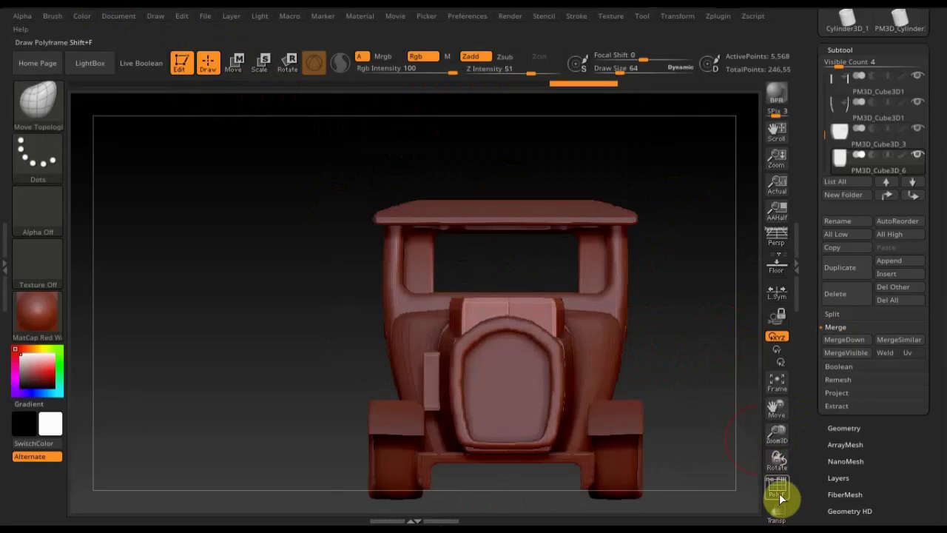
pyautogui.click(852, 428)
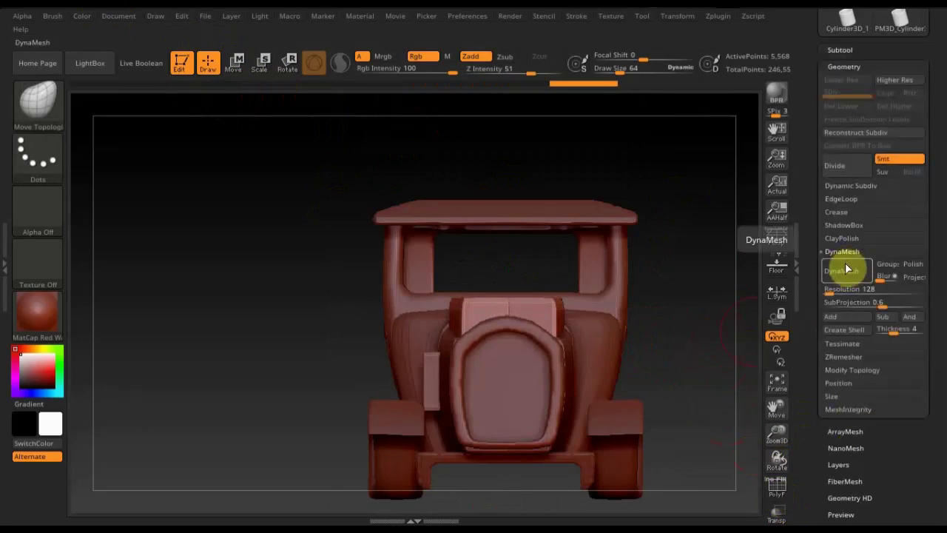
pyautogui.click(848, 269)
pyautogui.moveTo(661, 289)
pyautogui.mouseDown()
pyautogui.moveTo(627, 294)
pyautogui.moveTo(595, 393)
pyautogui.moveTo(630, 384)
pyautogui.moveTo(646, 359)
pyautogui.moveTo(632, 402)
pyautogui.moveTo(614, 386)
pyautogui.mouseUp()
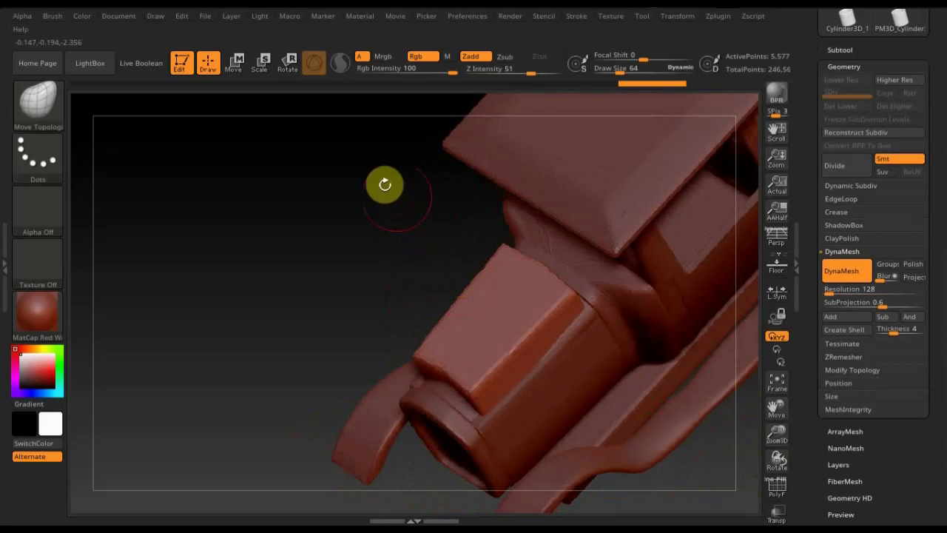
# - Scale the new hood block down to about 0.97 with Transpose, checking its fit from the side
pyautogui.click(236, 65)
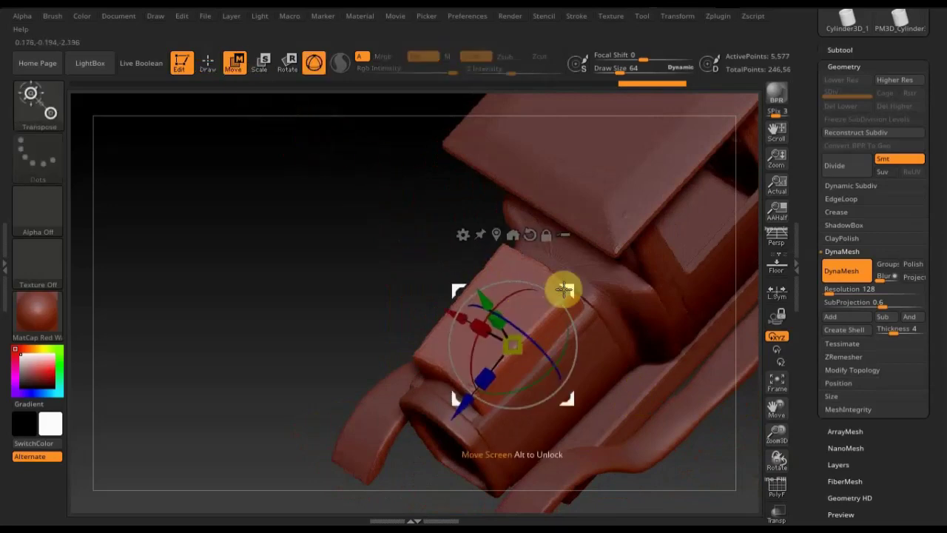
pyautogui.moveTo(453, 403); pyautogui.dragTo(453, 410)
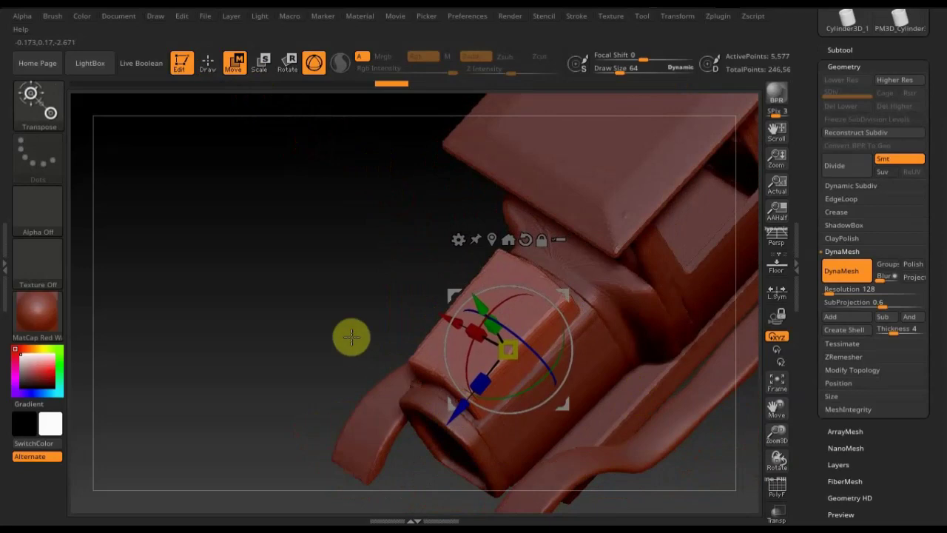
pyautogui.moveTo(348, 334)
pyautogui.mouseDown()
pyautogui.moveTo(380, 365)
pyautogui.moveTo(414, 370)
pyautogui.mouseUp()
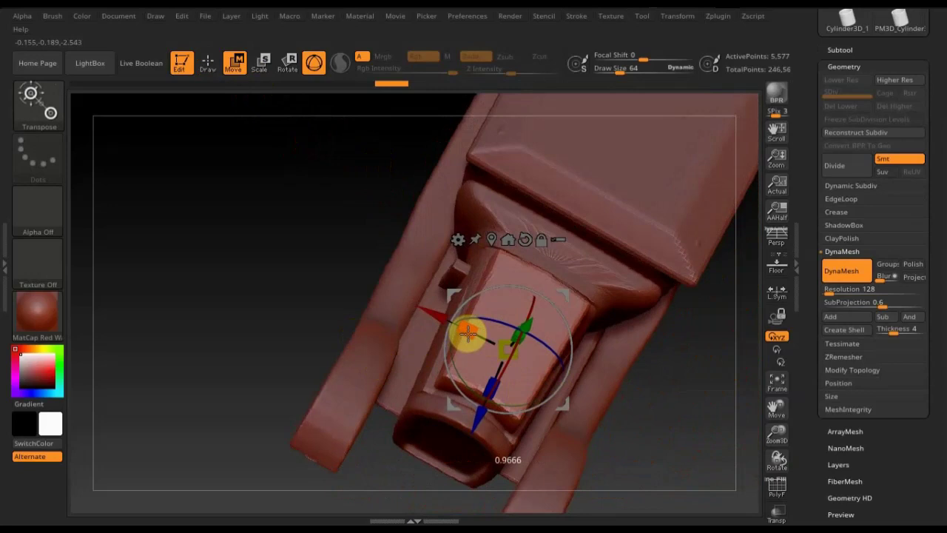
pyautogui.moveTo(659, 375); pyautogui.dragTo(658, 311)
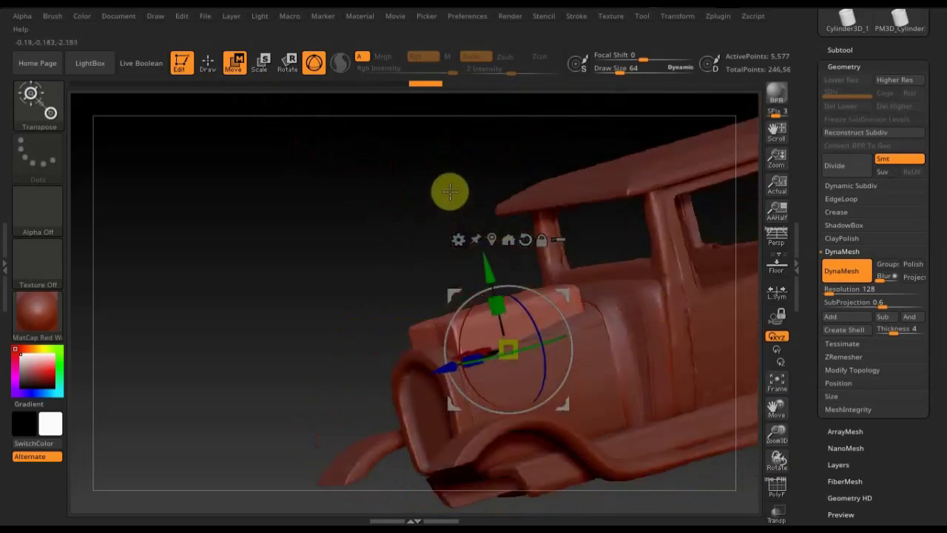
pyautogui.keyDown('shift'); pyautogui.moveTo(450, 192); pyautogui.dragTo(449, 197); pyautogui.keyUp('shift')
pyautogui.moveTo(521, 235)
pyautogui.mouseDown()
pyautogui.moveTo(509, 327)
pyautogui.moveTo(501, 205)
pyautogui.moveTo(562, 186)
pyautogui.moveTo(564, 199)
pyautogui.mouseUp()
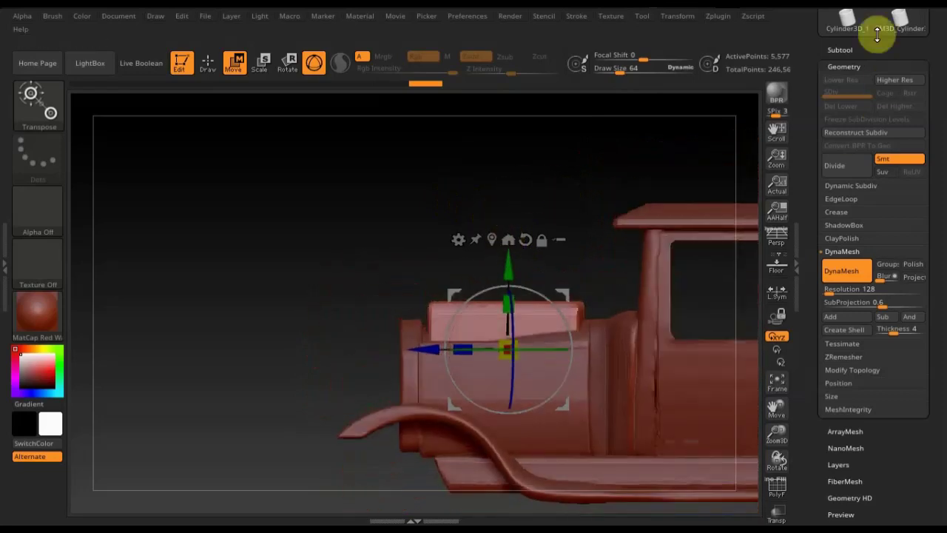
# - Make PM3D_Cube3D_3 active and merge the raised block down into it
pyautogui.click(843, 50)
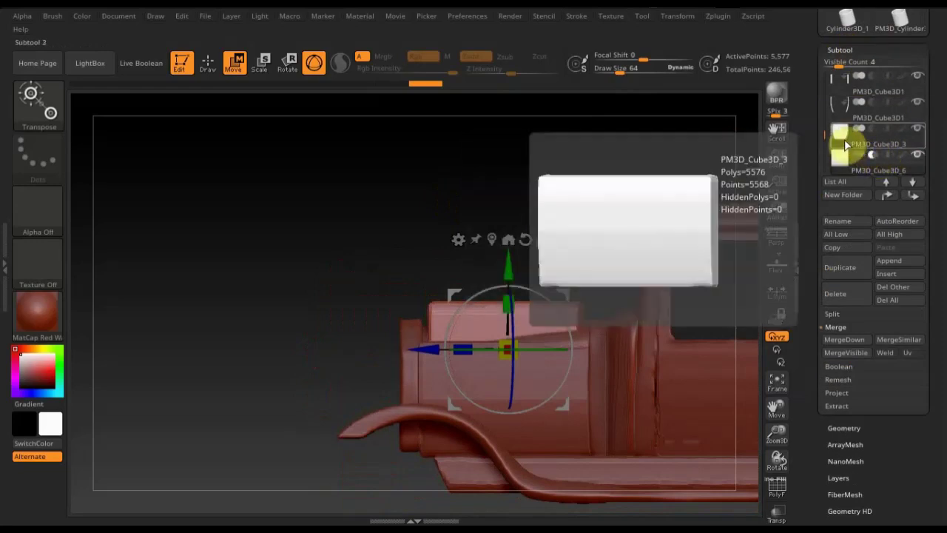
pyautogui.click(844, 140)
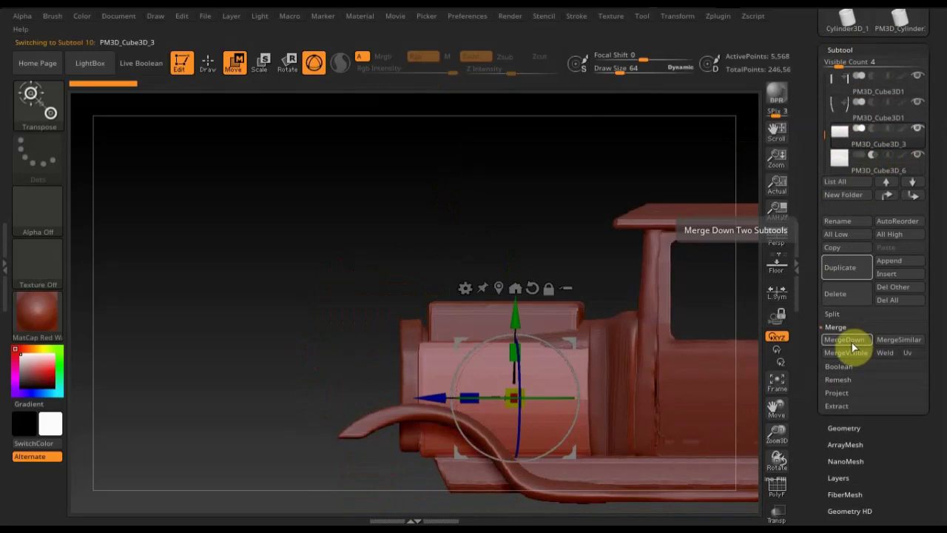
pyautogui.click(851, 339)
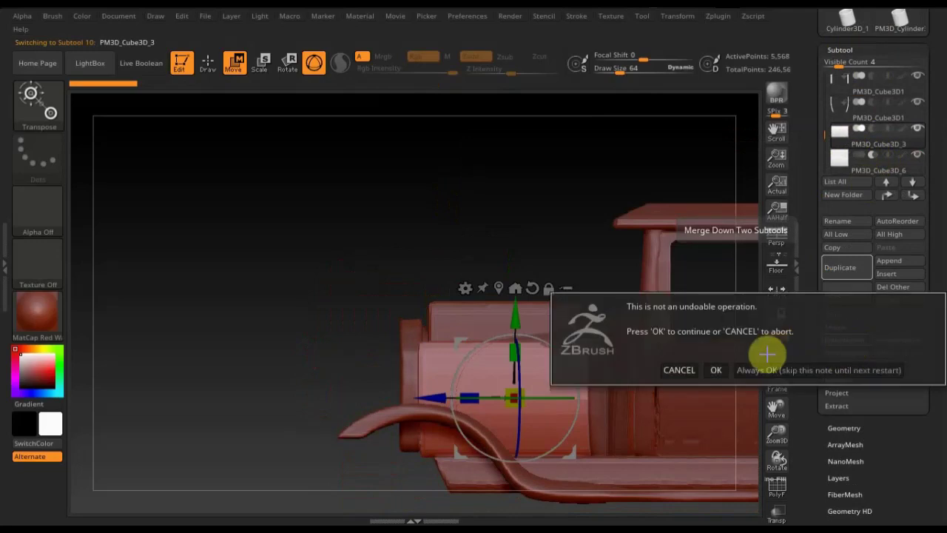
pyautogui.click(717, 370)
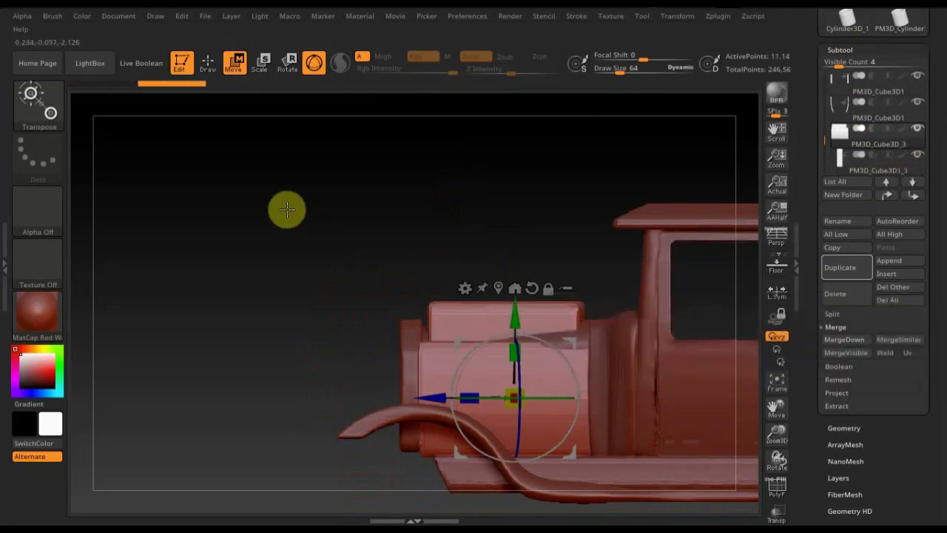
# - DynaMesh the merged hood piece at resolution 128 into one 8,355-point mesh
pyautogui.click(846, 428)
pyautogui.click(842, 271)
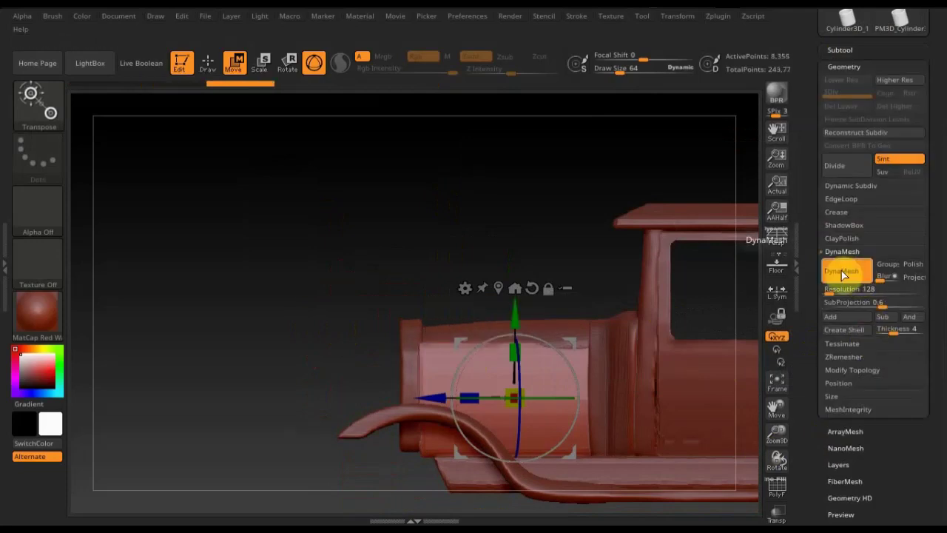
pyautogui.moveTo(557, 211); pyautogui.dragTo(578, 268)
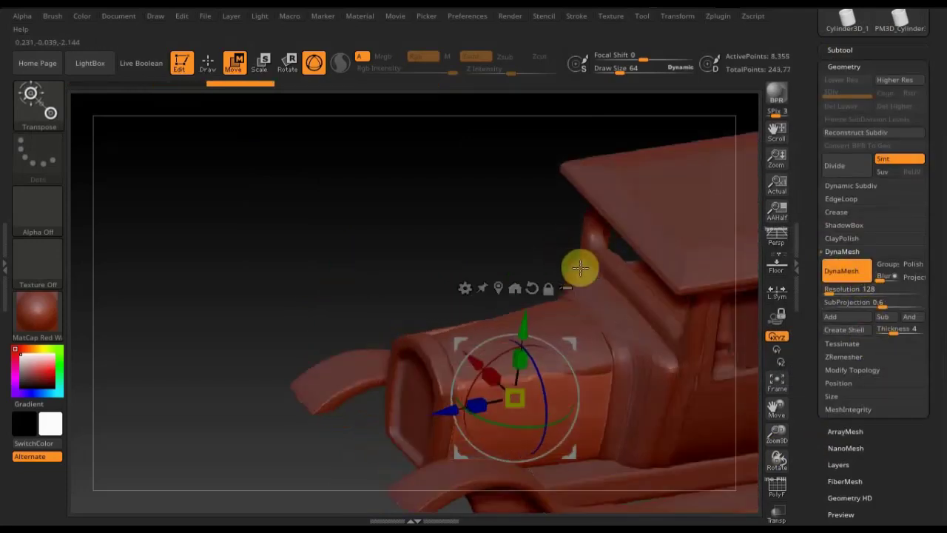
pyautogui.press('n')
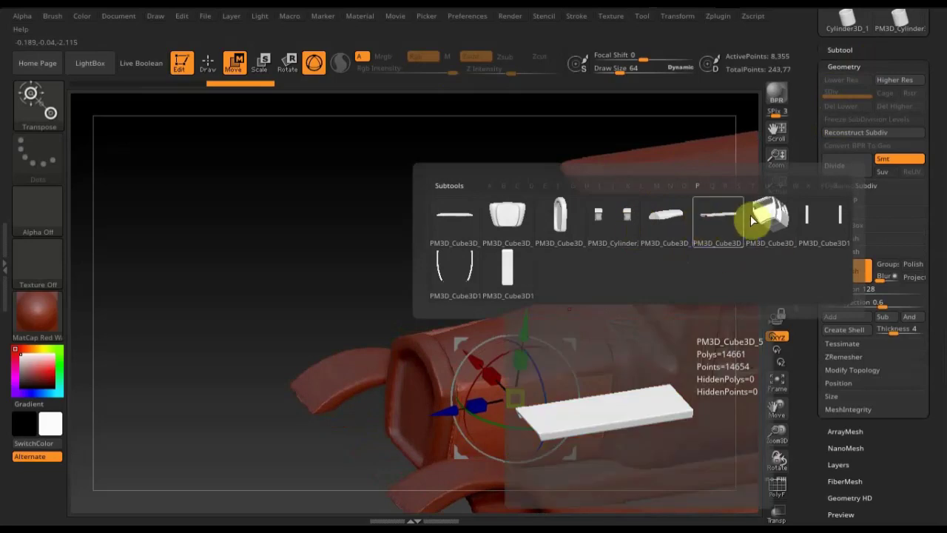
# - Select the PM3D_Cube3D_1 cab subtool and view the car from above
pyautogui.click(669, 220)
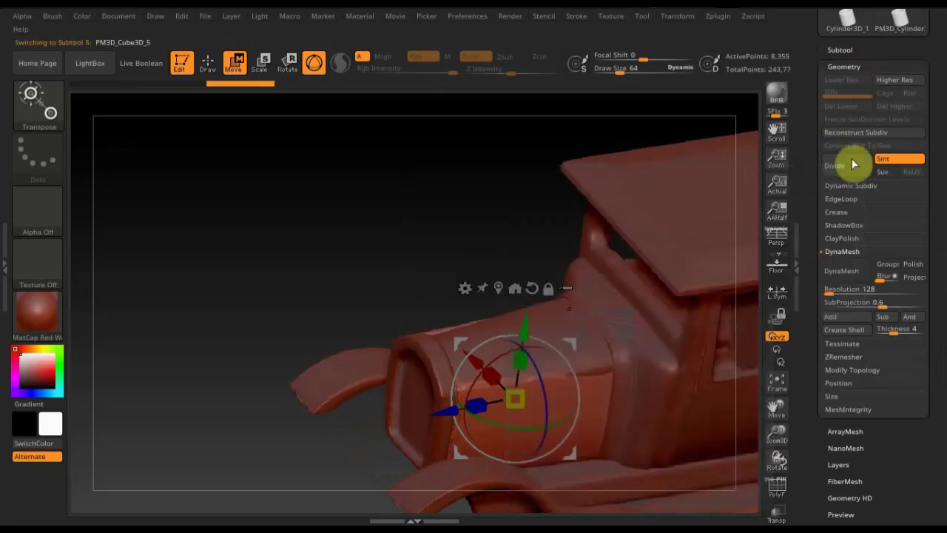
pyautogui.click(839, 49)
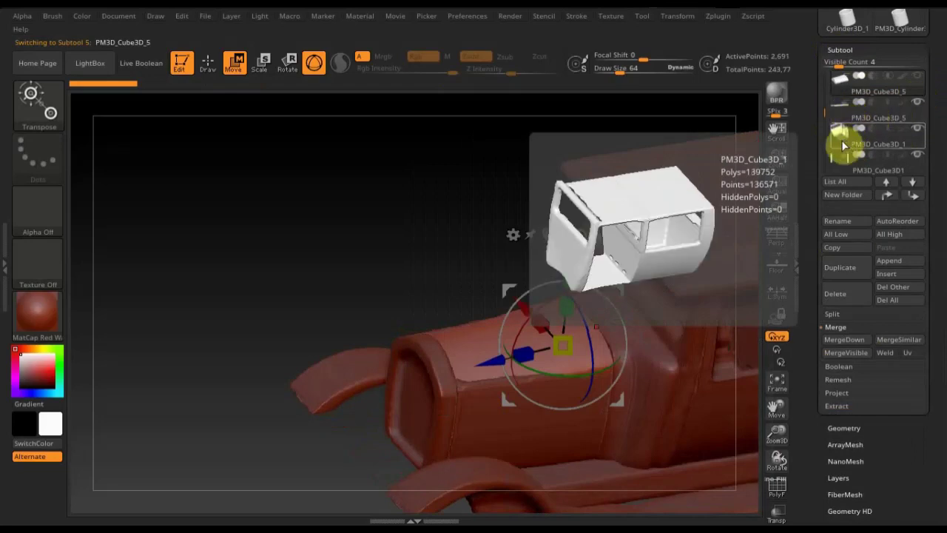
pyautogui.click(842, 140)
pyautogui.moveTo(681, 212)
pyautogui.mouseDown()
pyautogui.moveTo(497, 301)
pyautogui.moveTo(538, 330)
pyautogui.moveTo(465, 296)
pyautogui.moveTo(428, 310)
pyautogui.mouseUp()
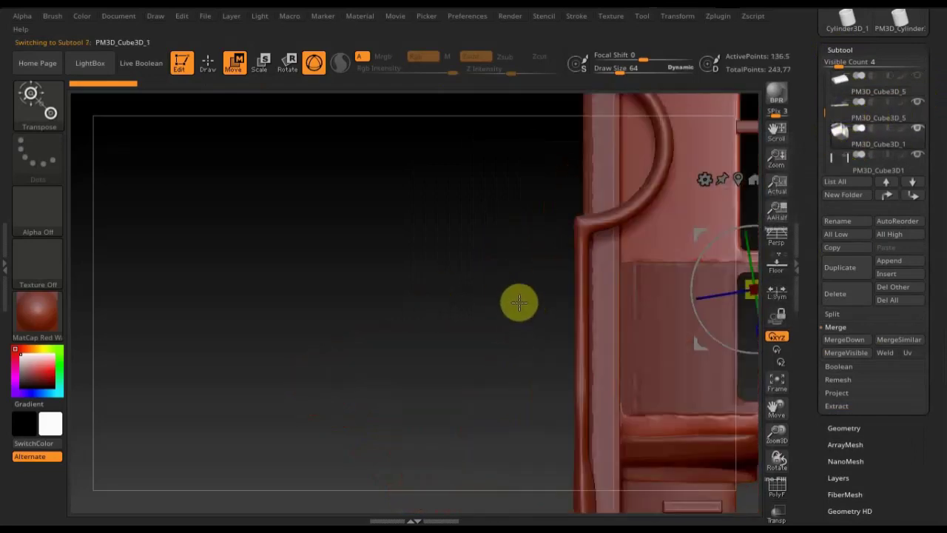
pyautogui.moveTo(518, 302)
pyautogui.mouseDown()
pyautogui.moveTo(383, 260)
pyautogui.moveTo(439, 276)
pyautogui.moveTo(477, 323)
pyautogui.moveTo(442, 179)
pyautogui.moveTo(600, 326)
pyautogui.moveTo(392, 306)
pyautogui.moveTo(685, 367)
pyautogui.moveTo(678, 343)
pyautogui.moveTo(704, 438)
pyautogui.moveTo(673, 325)
pyautogui.moveTo(676, 289)
pyautogui.mouseUp()
pyautogui.moveTo(643, 336)
pyautogui.mouseDown()
pyautogui.moveTo(641, 214)
pyautogui.moveTo(650, 262)
pyautogui.mouseUp()
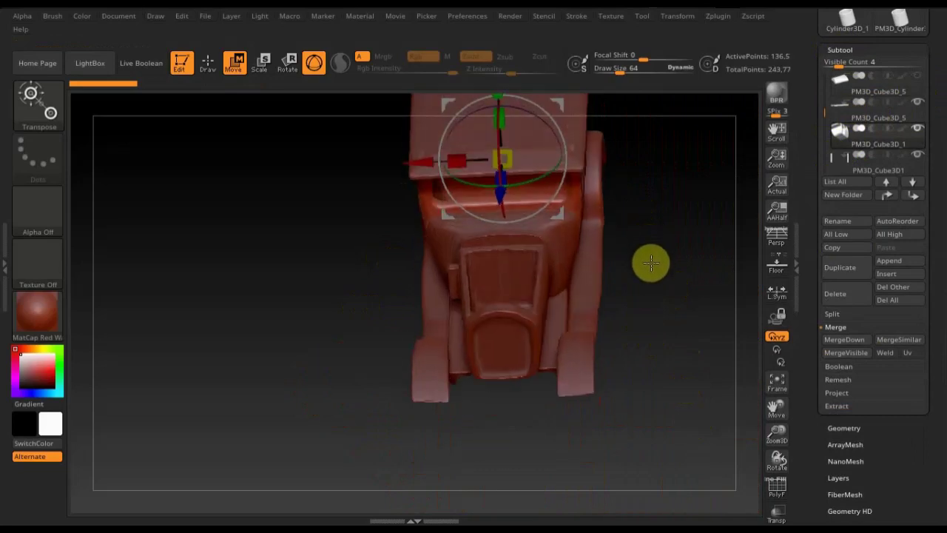
# - Make the PM3D_Cube3D1_1 bar active and scale it along X into a slim vent fin
pyautogui.click(910, 188)
pyautogui.click(911, 188)
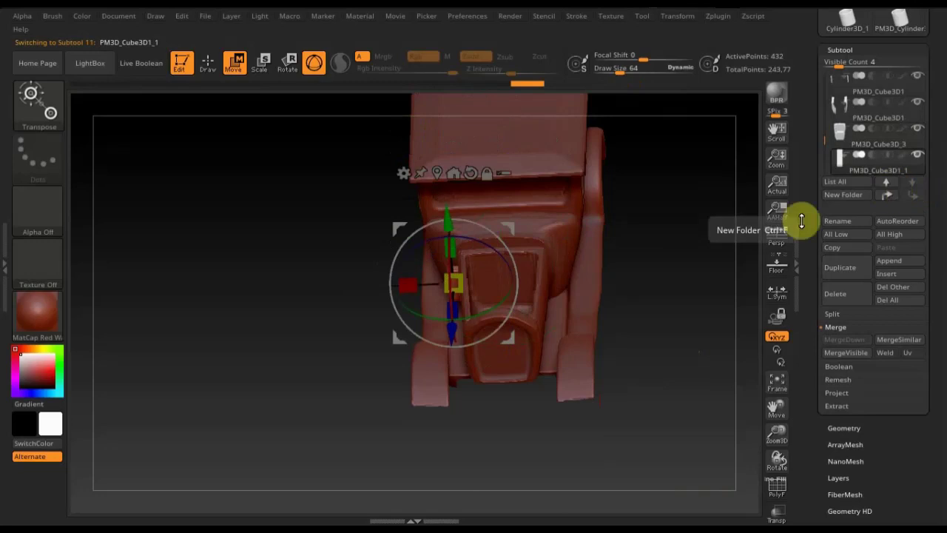
pyautogui.keyDown('alt'); pyautogui.moveTo(692, 298); pyautogui.dragTo(703, 408); pyautogui.keyUp('alt')
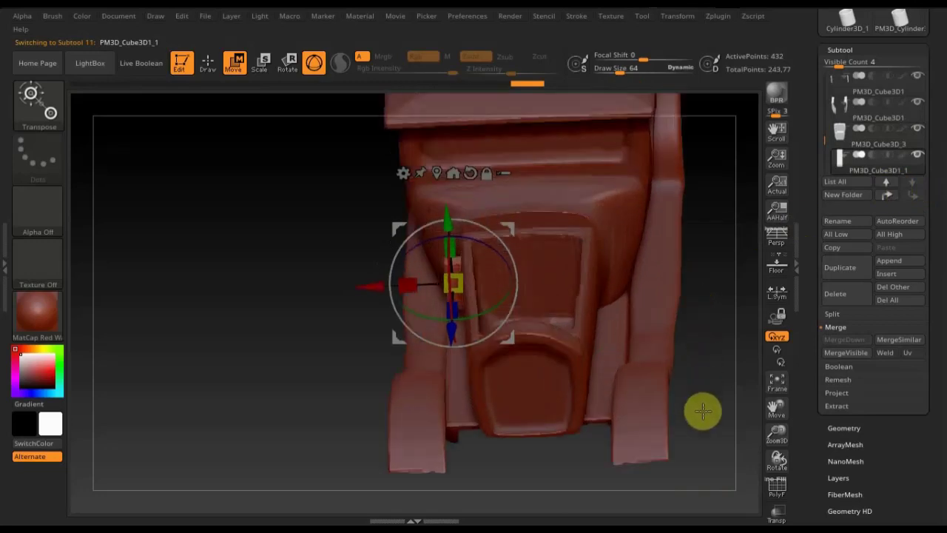
pyautogui.moveTo(429, 287); pyautogui.dragTo(366, 283)
pyautogui.moveTo(316, 402)
pyautogui.mouseDown()
pyautogui.moveTo(313, 338)
pyautogui.moveTo(347, 366)
pyautogui.moveTo(381, 363)
pyautogui.moveTo(578, 444)
pyautogui.mouseUp()
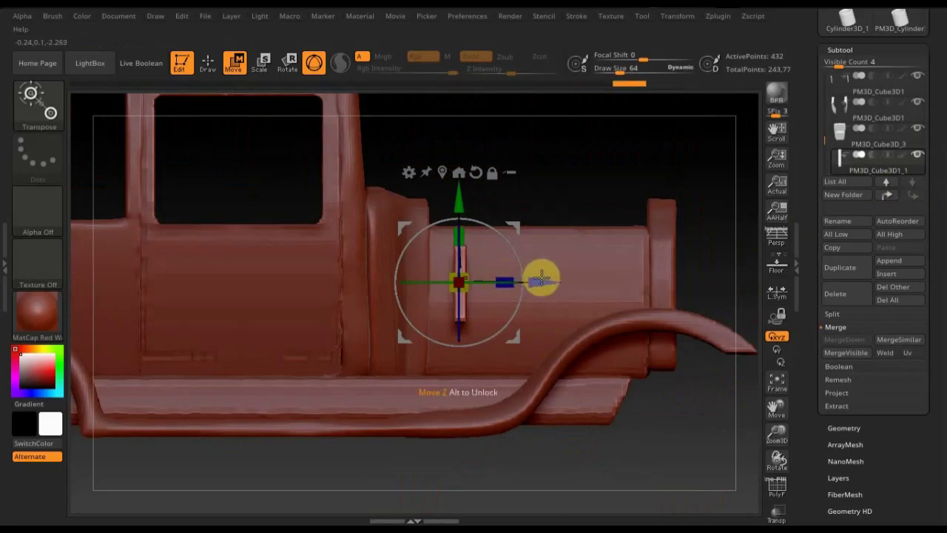
# - Duplicate the fin into a row of five louvers along the hood side, tilted slightly
pyautogui.moveTo(538, 277); pyautogui.dragTo(622, 279)
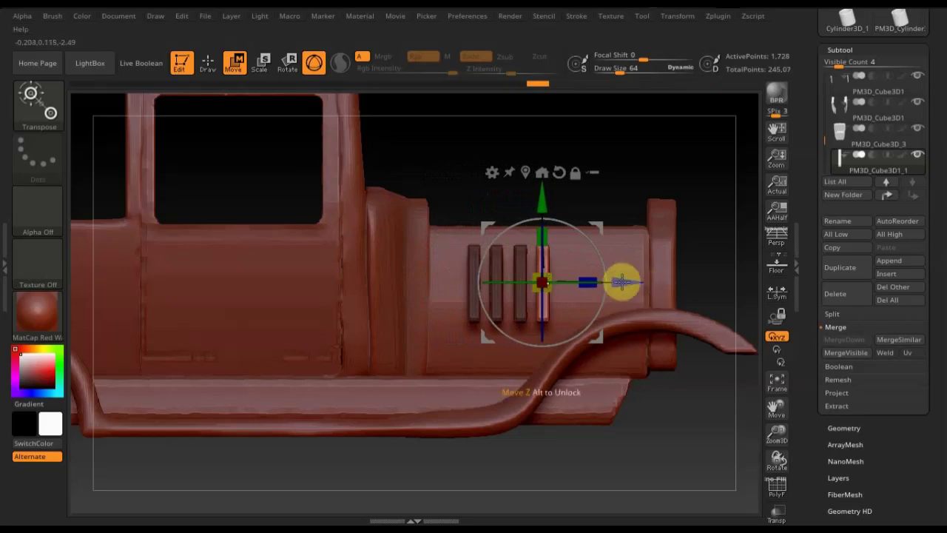
pyautogui.keyDown('ctrl'); pyautogui.moveTo(622, 281); pyautogui.dragTo(644, 281); pyautogui.keyUp('ctrl')
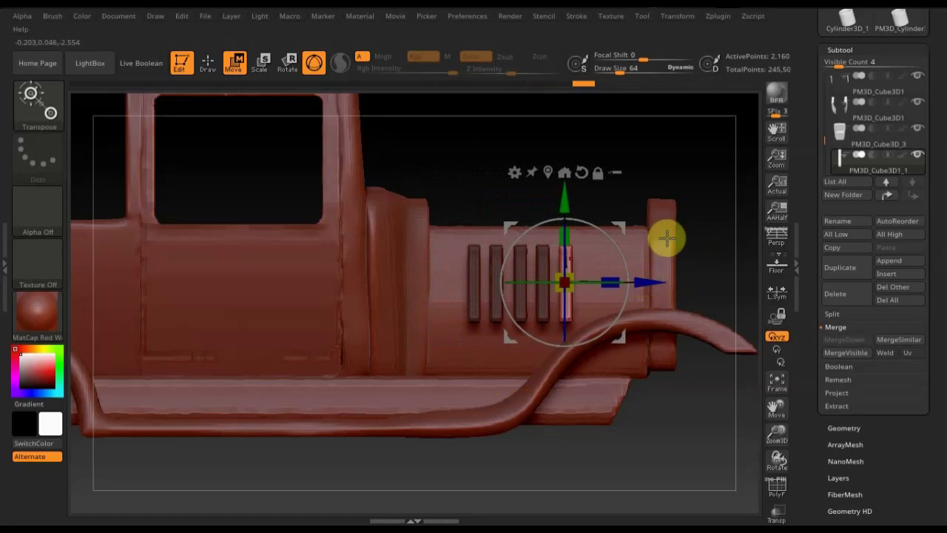
pyautogui.press('ctrl')
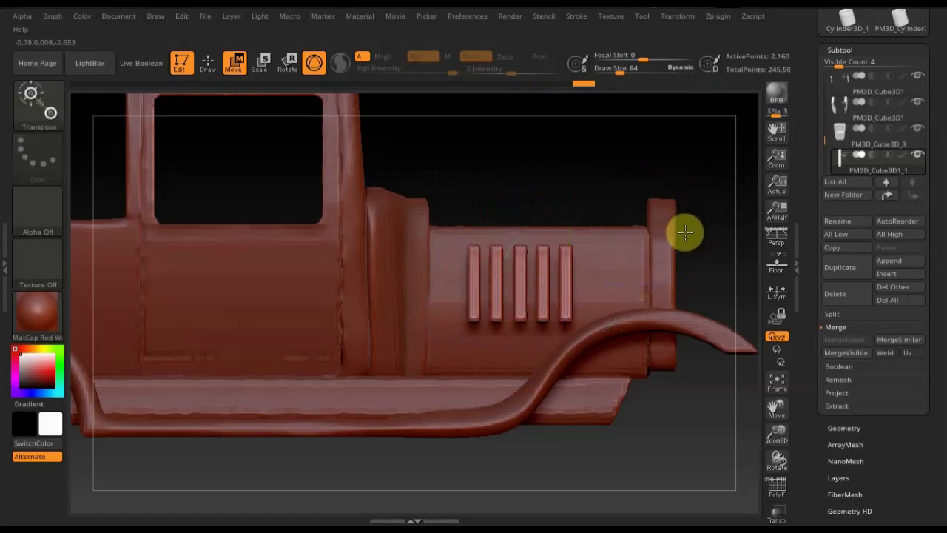
pyautogui.moveTo(685, 232); pyautogui.dragTo(696, 375)
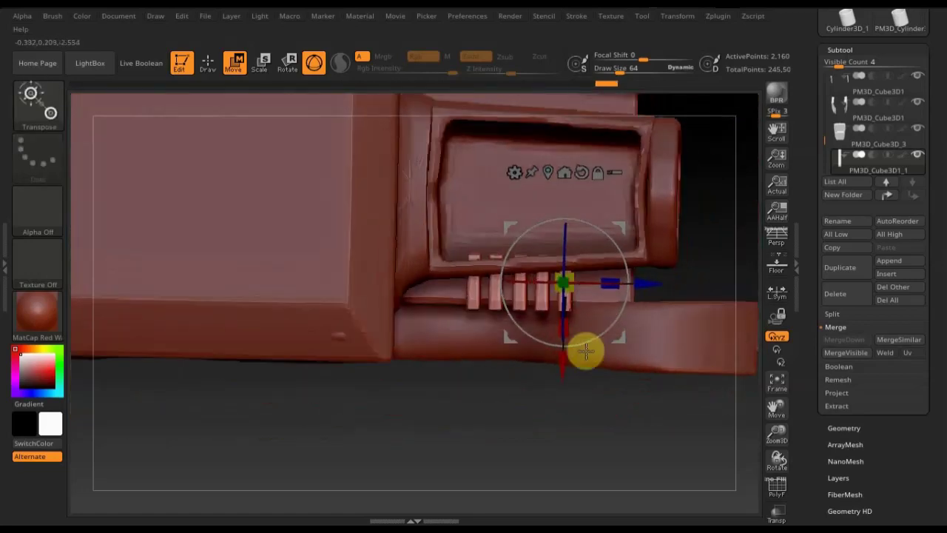
pyautogui.moveTo(625, 259); pyautogui.dragTo(625, 256)
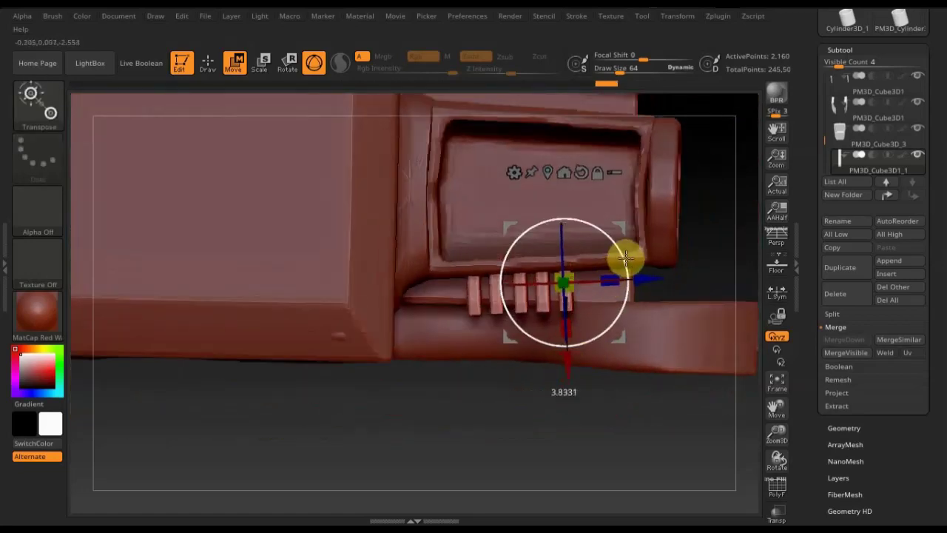
pyautogui.keyDown('ctrl'); pyautogui.moveTo(569, 372); pyautogui.dragTo(567, 362); pyautogui.keyUp('ctrl')
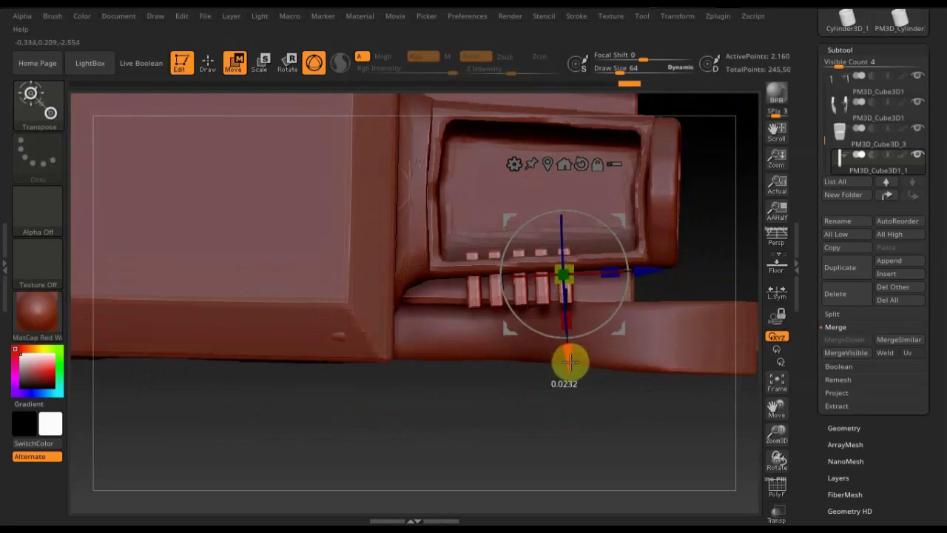
pyautogui.moveTo(613, 424)
pyautogui.mouseDown()
pyautogui.moveTo(615, 282)
pyautogui.moveTo(703, 150)
pyautogui.mouseUp()
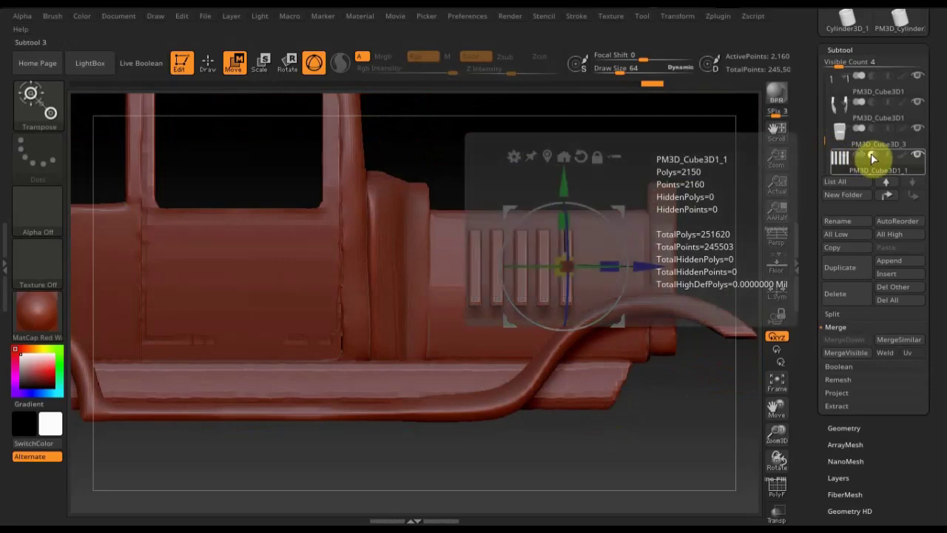
# - Merge the five fins down into PM3D_Cube3D_3, leaving recessed vent slots at 8,368 points
pyautogui.click(843, 137)
pyautogui.click(843, 137)
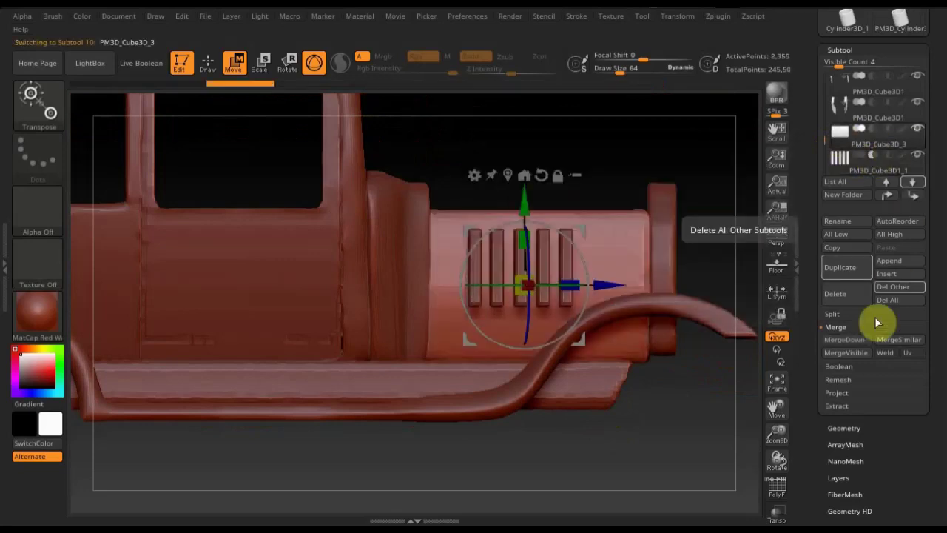
pyautogui.click(853, 342)
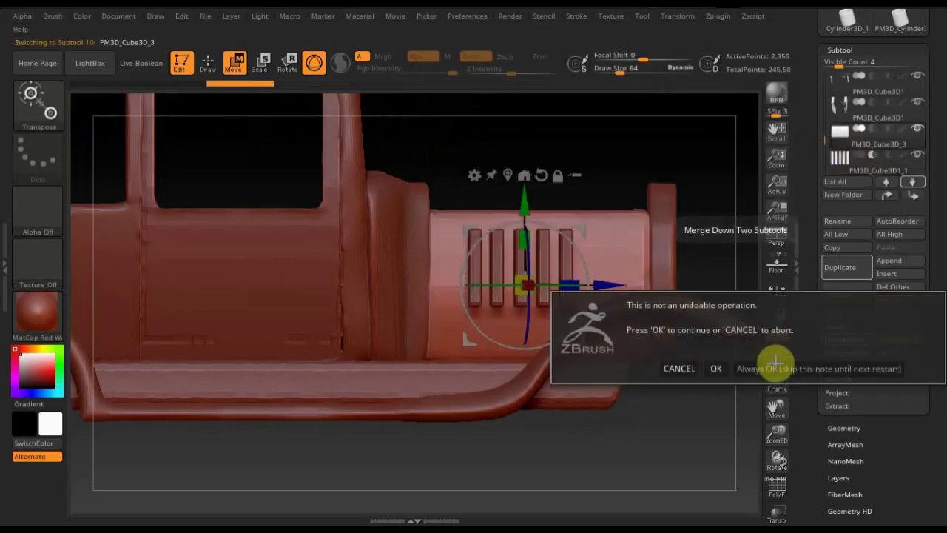
pyautogui.click(716, 368)
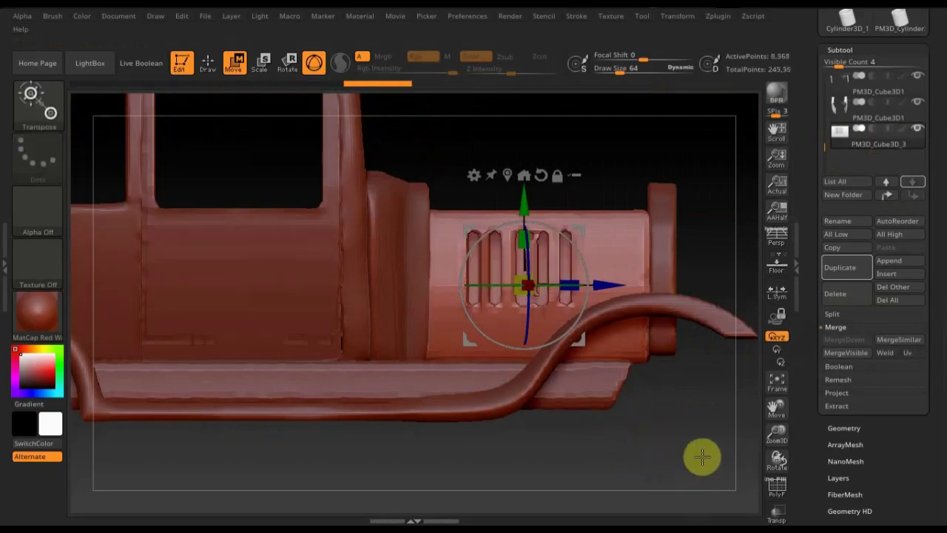
pyautogui.moveTo(700, 437)
pyautogui.mouseDown()
pyautogui.moveTo(673, 433)
pyautogui.moveTo(658, 447)
pyautogui.moveTo(724, 445)
pyautogui.mouseUp()
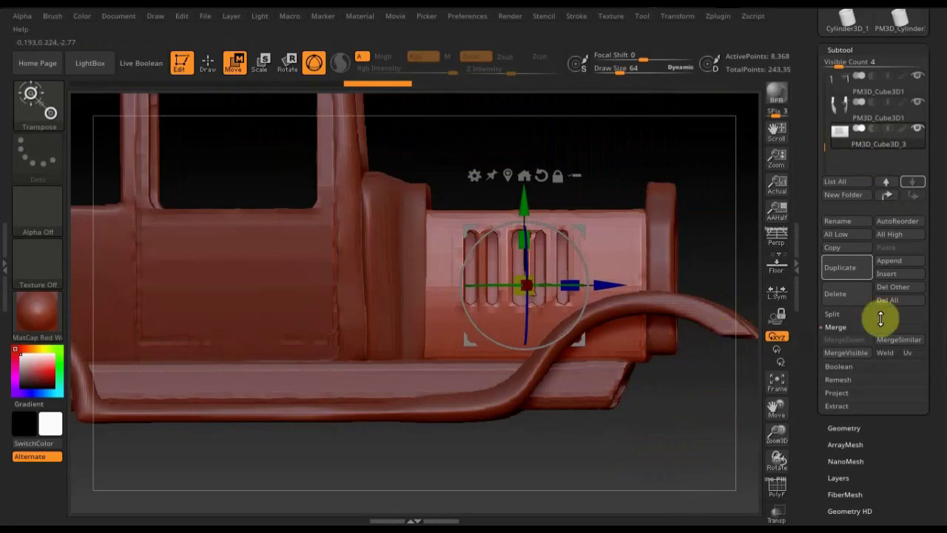
# - Send the model out through GoZ with Ctrl+G so it searches for Cinema 4D
pyautogui.press('ctrl')
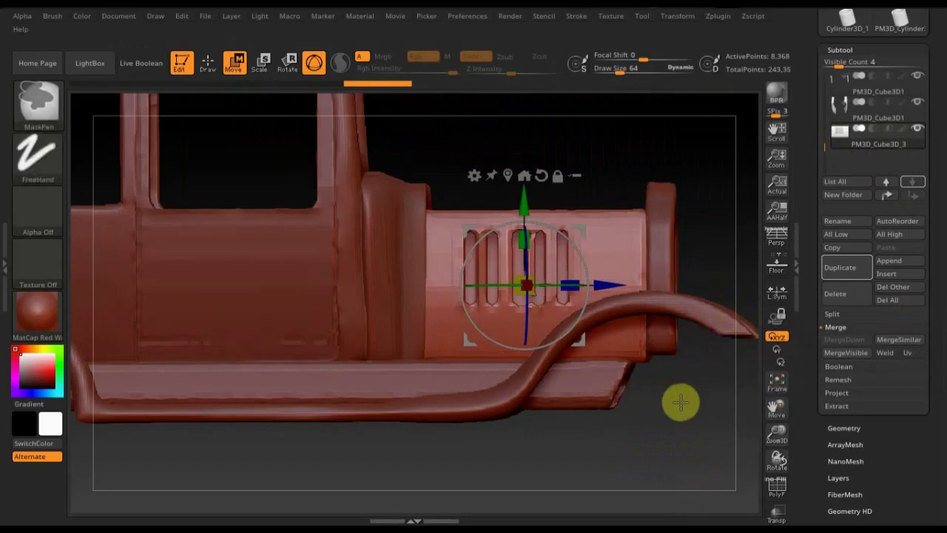
pyautogui.hotkey('ctrl', 'g')
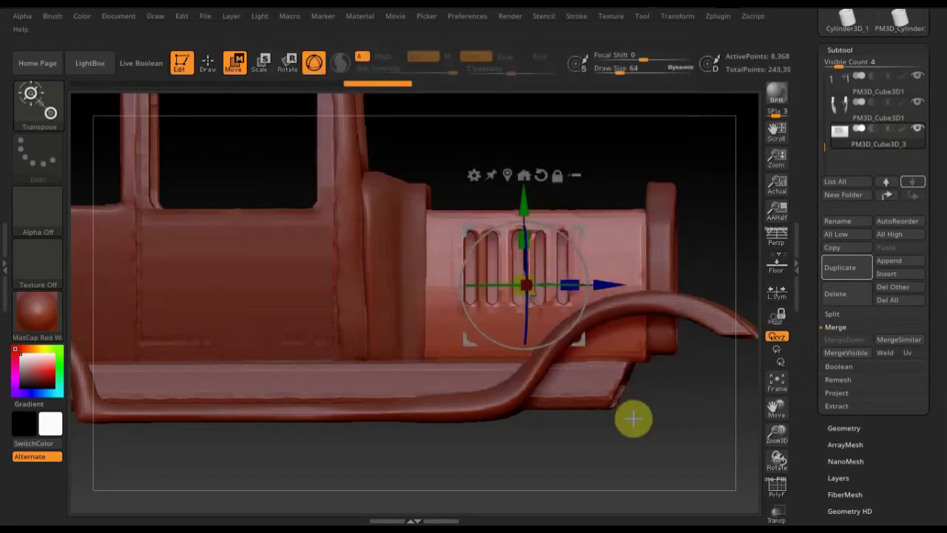
pyautogui.hotkey('ctrl', 'g')
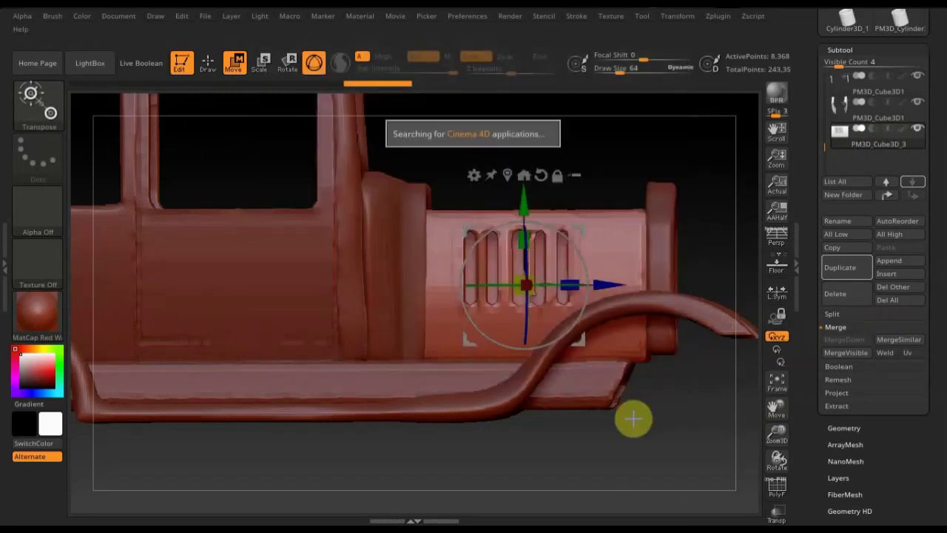
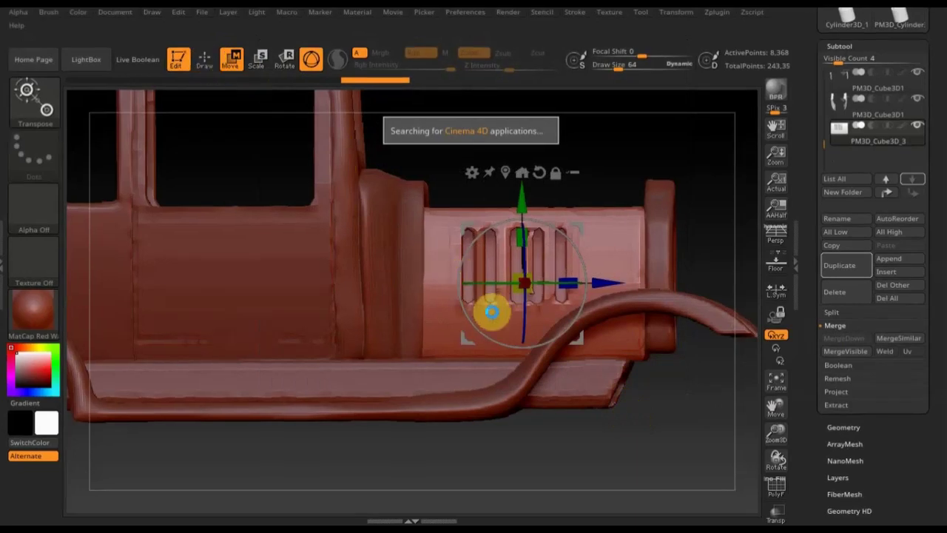
# - Leave Transpose and subdivide the car mesh once with Ctrl+D
pyautogui.moveTo(491, 312); pyautogui.dragTo(623, 402)
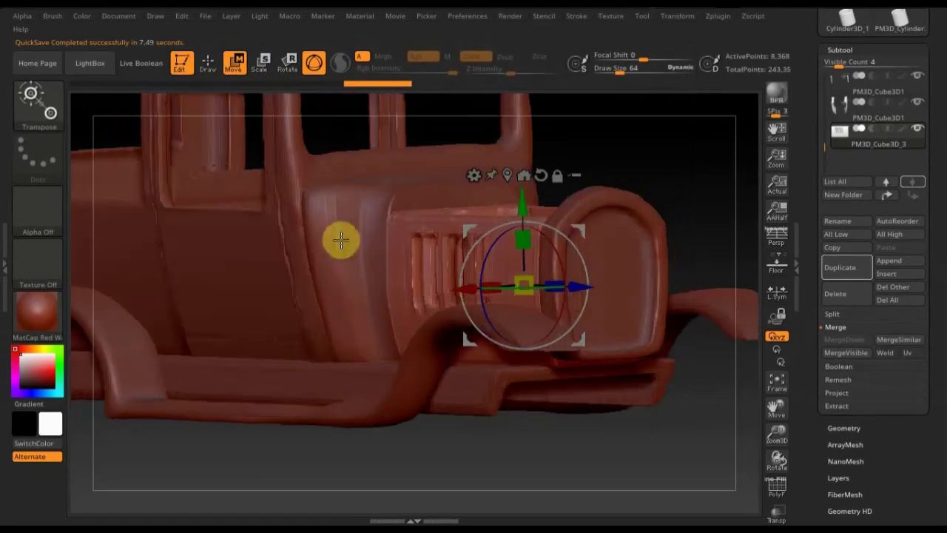
pyautogui.click(181, 61)
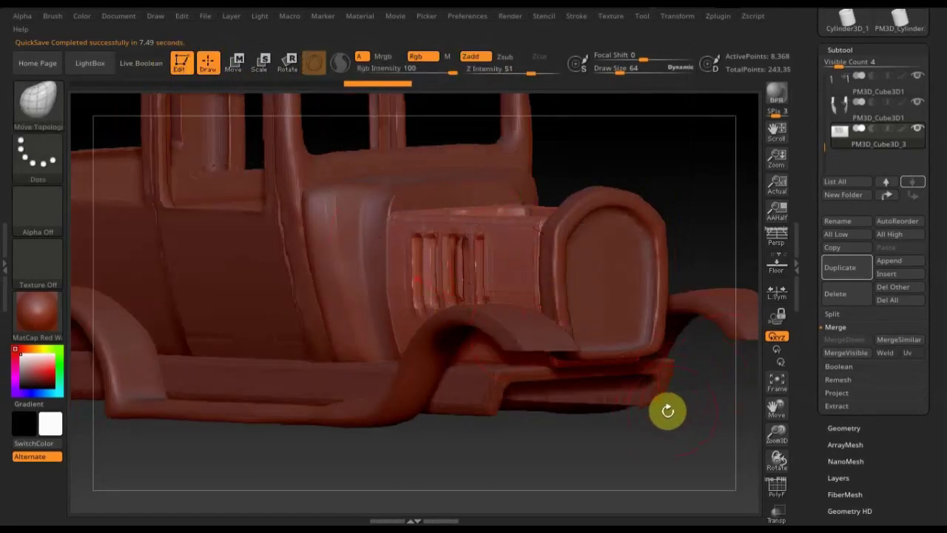
pyautogui.press('ctrl')
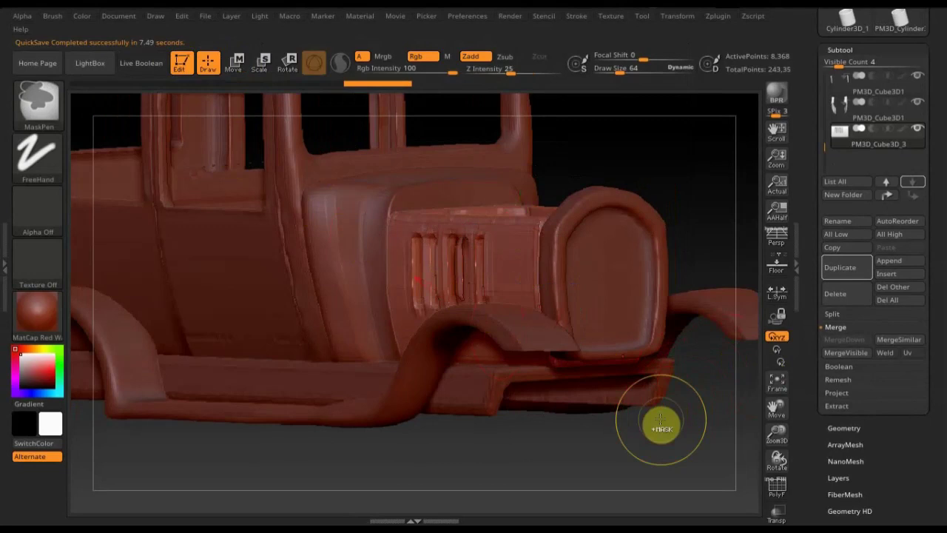
pyautogui.hotkey('ctrl', 'd')
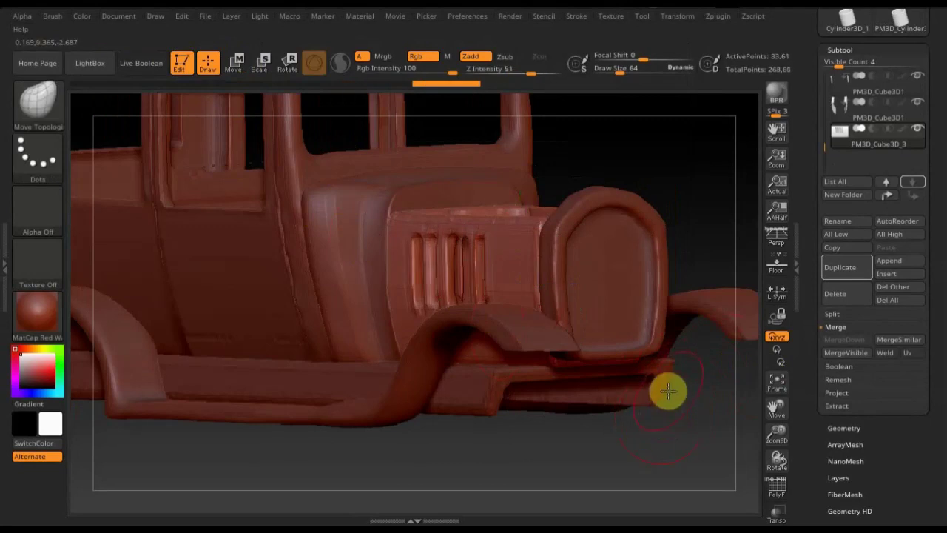
pyautogui.moveTo(689, 447); pyautogui.dragTo(716, 444)
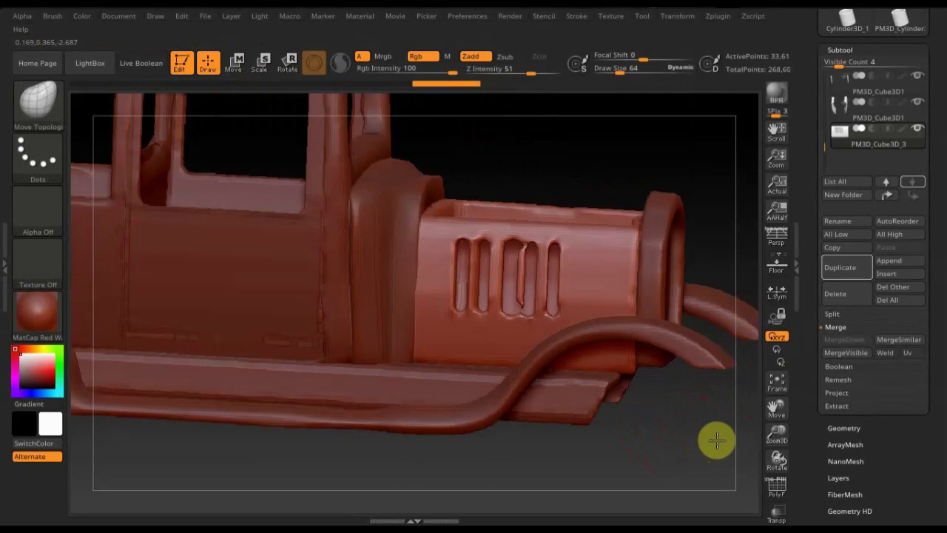
# - Step down a subdivision level and turn the five hood vent slots into raised ribs
pyautogui.hotkey('shift', 'd')
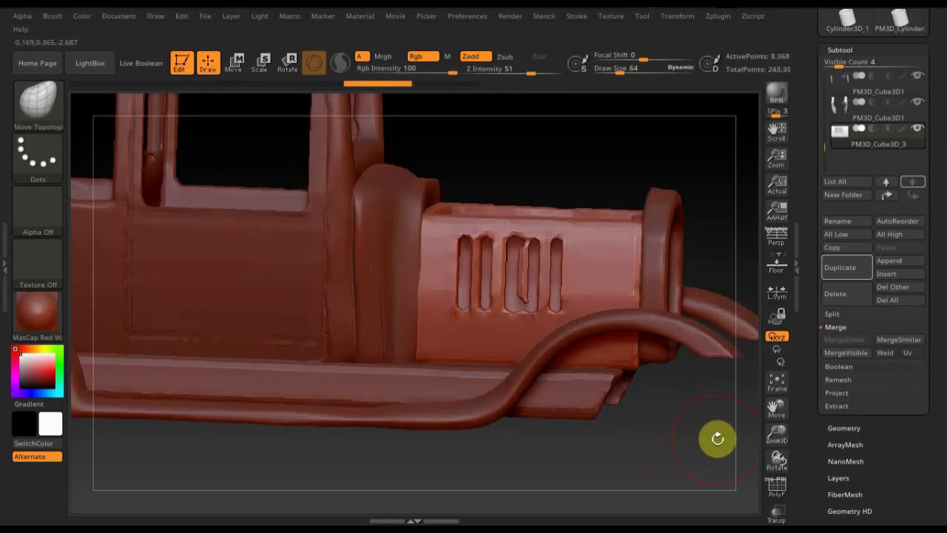
pyautogui.hotkey('ctrl', 'z')
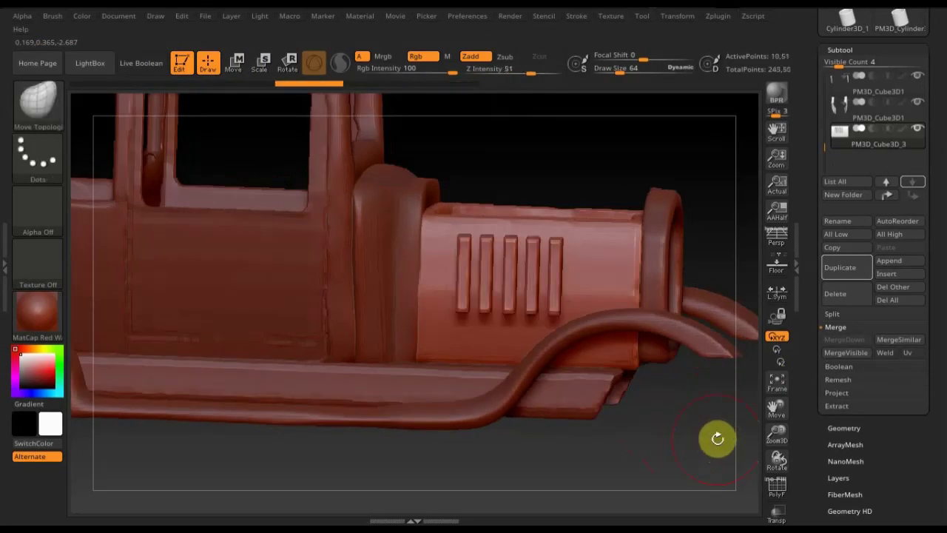
pyautogui.moveTo(709, 426)
pyautogui.mouseDown()
pyautogui.moveTo(683, 466)
pyautogui.moveTo(672, 520)
pyautogui.mouseUp()
# - Clear the mask from the model and snap to a straight side view
pyautogui.press('ctrl')
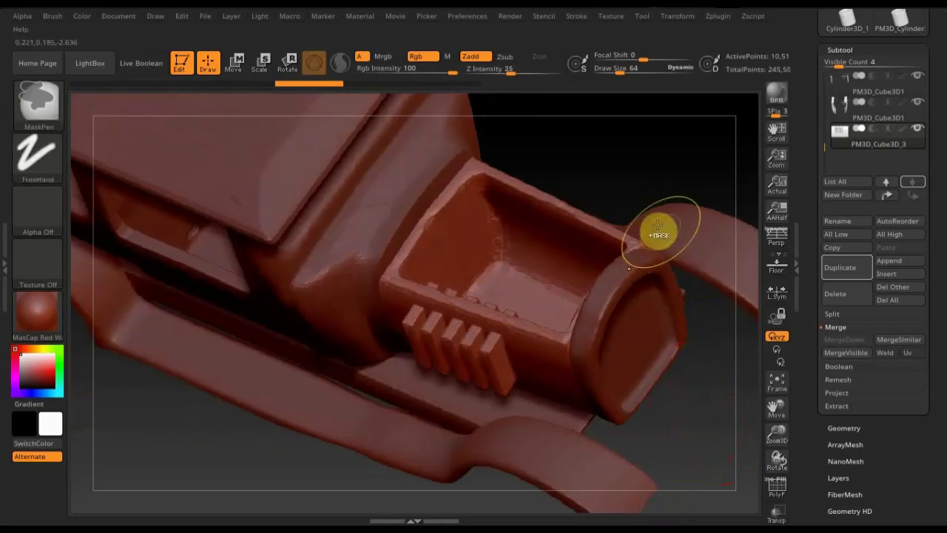
pyautogui.keyDown('ctrl'); pyautogui.click(633, 172); pyautogui.keyUp('ctrl')
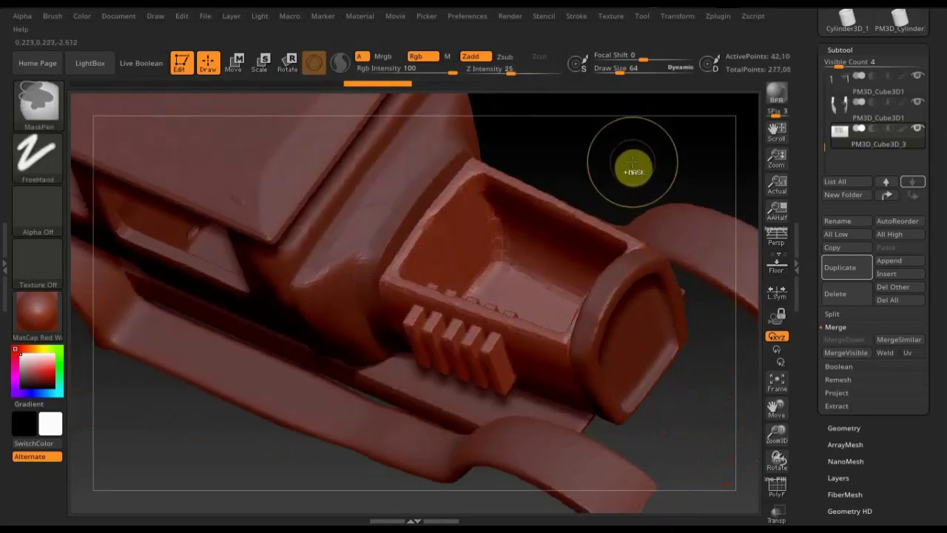
pyautogui.moveTo(609, 148)
pyautogui.keyDown('ctrl'); pyautogui.mouseDown()
pyautogui.moveTo(636, 181)
pyautogui.moveTo(659, 94)
pyautogui.mouseUp(); pyautogui.keyUp('ctrl')
pyautogui.press('shift')
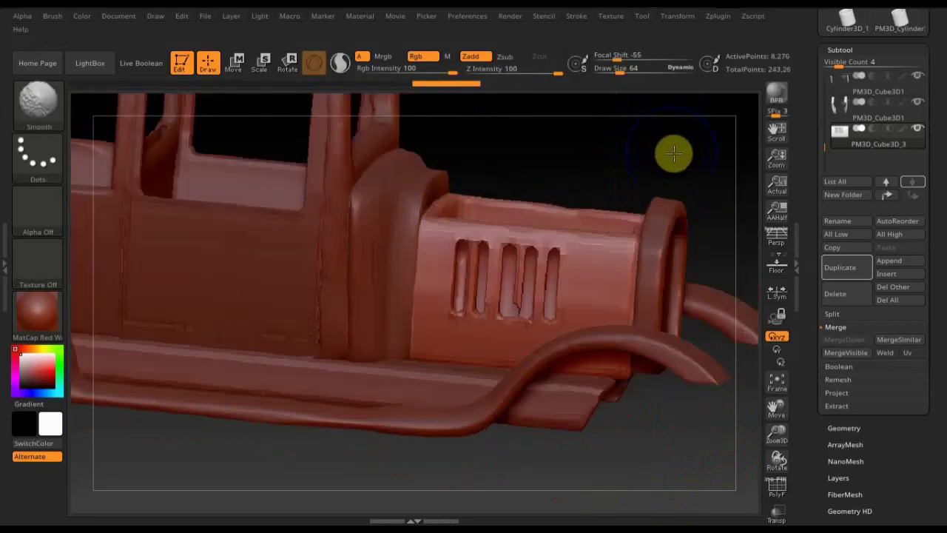
pyautogui.keyDown('shift'); pyautogui.moveTo(674, 154); pyautogui.dragTo(674, 153); pyautogui.keyUp('shift')
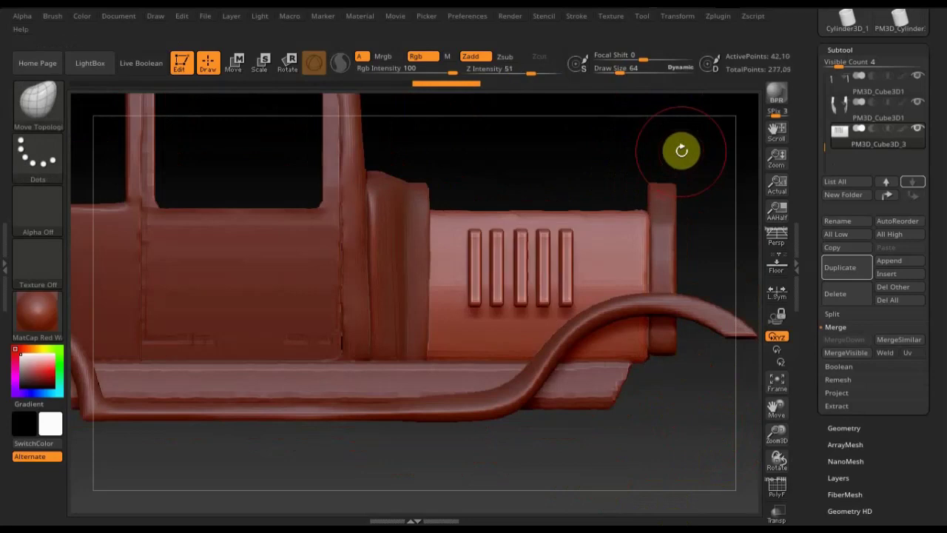
# - Delete the mesh's lower subdivision levels with Geometry > Del Lower
pyautogui.click(846, 427)
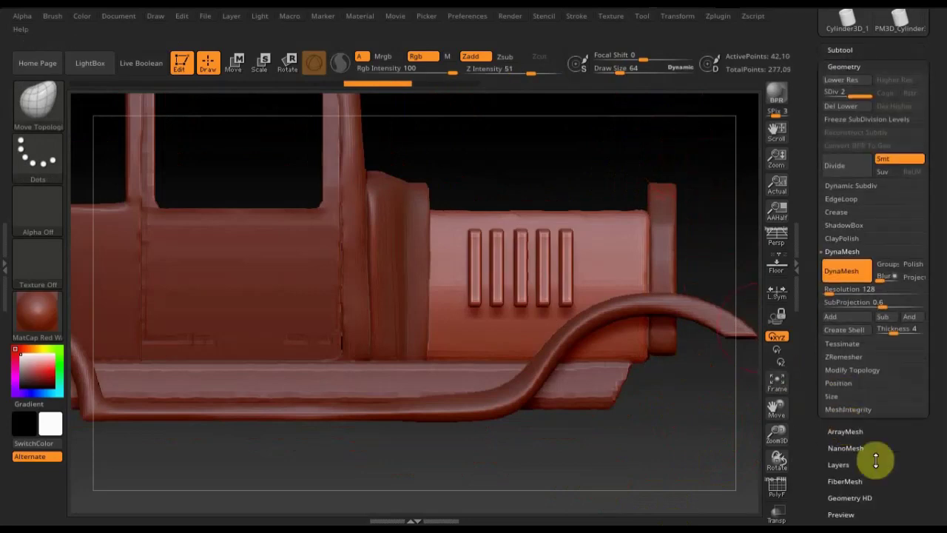
pyautogui.scroll(-3, 888, 450)
pyautogui.scroll(6, 892, 389)
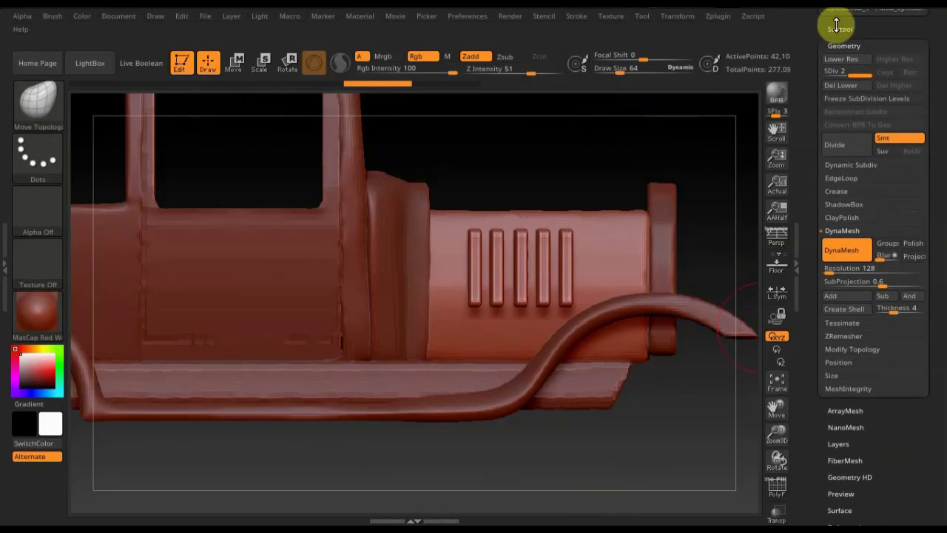
pyautogui.click(851, 89)
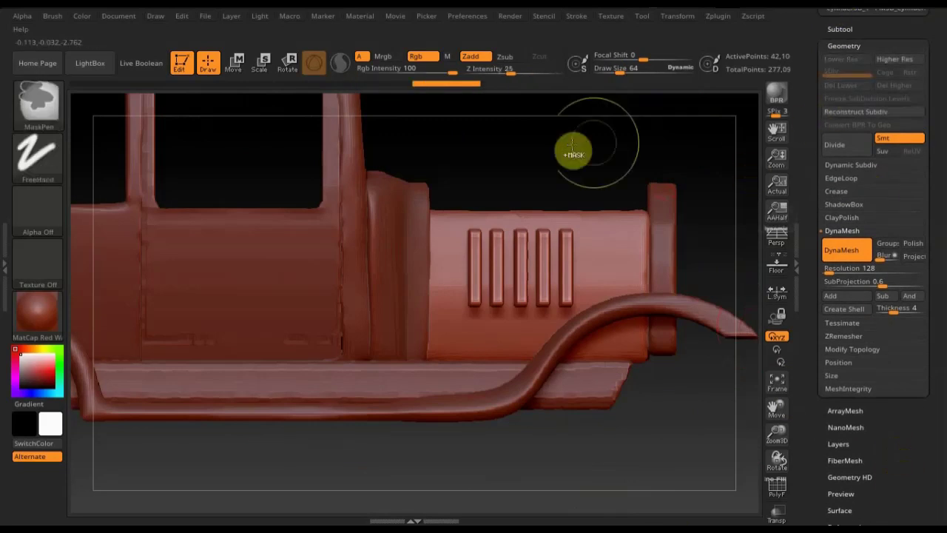
# - Undo an accidental DynaMesh remesh and bring up the Deformation subpalette
pyautogui.press('ctrl')
pyautogui.keyDown('ctrl'); pyautogui.moveTo(604, 174); pyautogui.dragTo(612, 174); pyautogui.keyUp('ctrl')
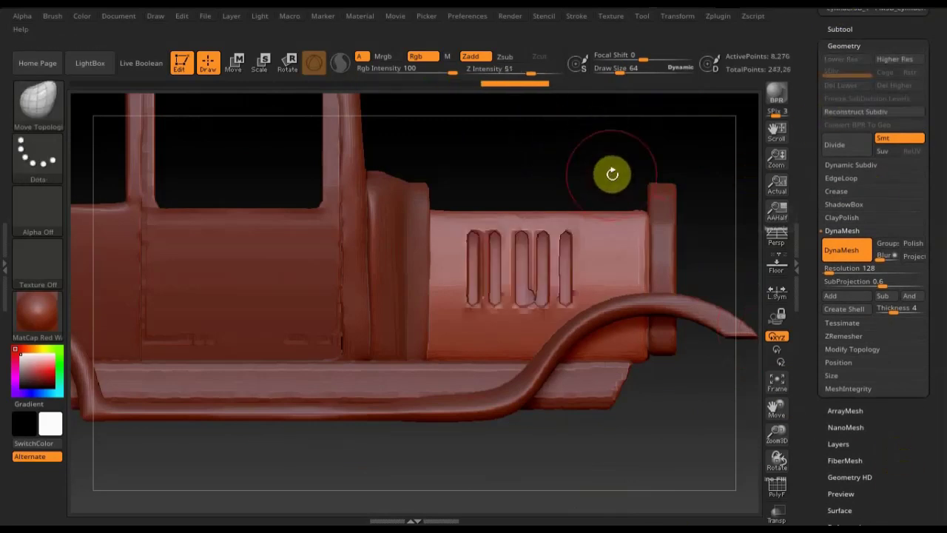
pyautogui.hotkey('ctrl', 'z')
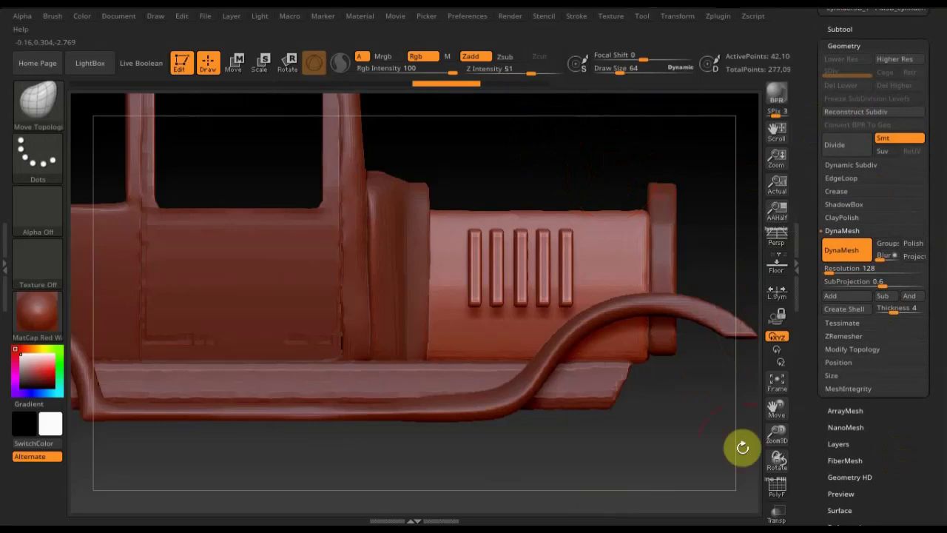
pyautogui.click(846, 525)
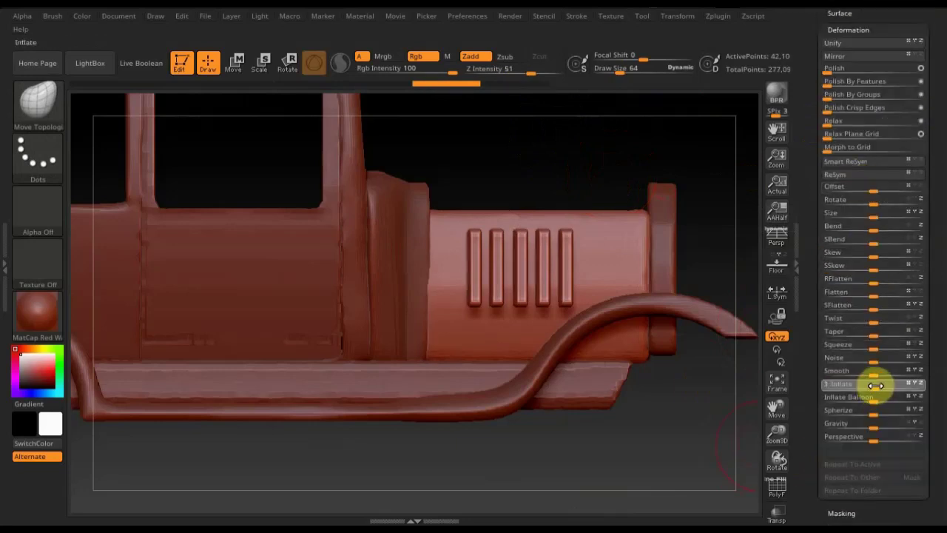
# - Inflate the vent ribs slightly, DynaMesh the model into sunken 8,276-point vents, and view the front
pyautogui.moveTo(876, 385); pyautogui.dragTo(877, 385)
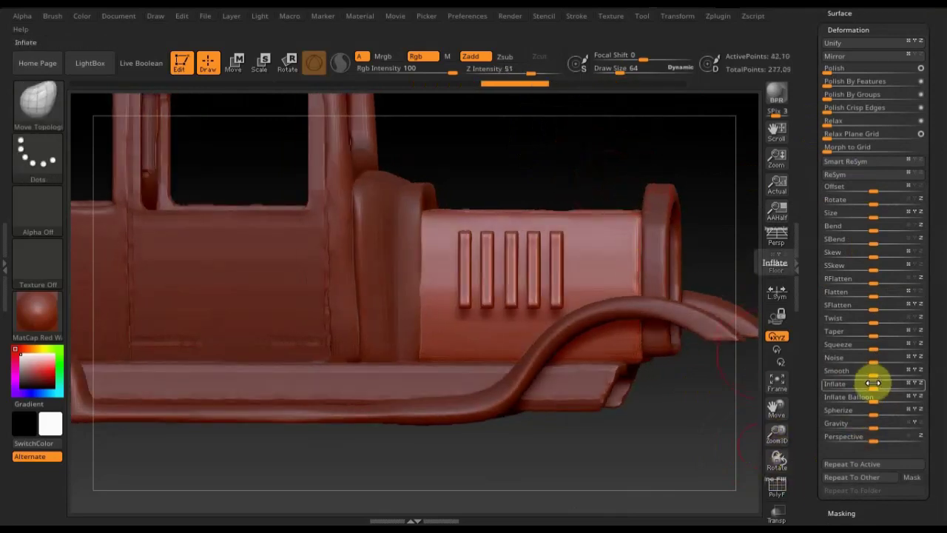
pyautogui.moveTo(875, 384); pyautogui.dragTo(878, 384)
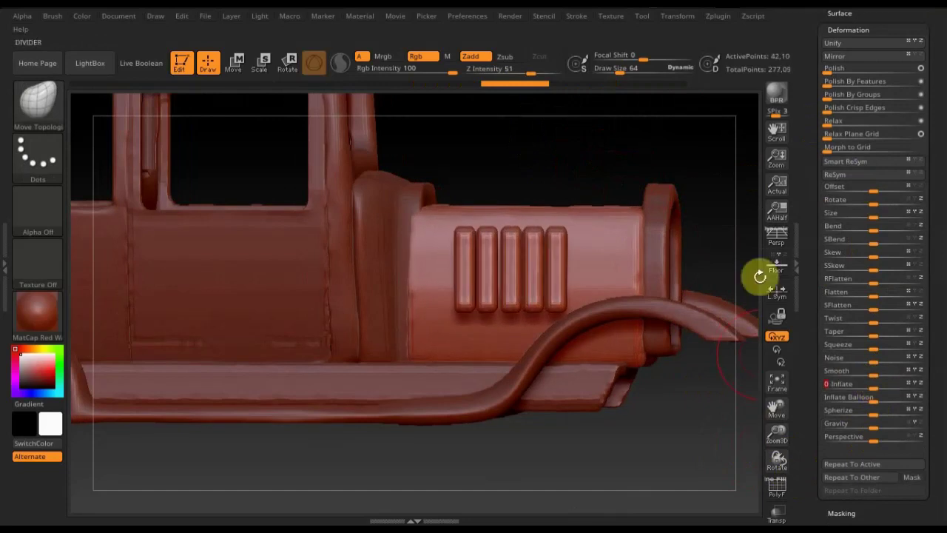
pyautogui.press('ctrl')
pyautogui.keyDown('ctrl'); pyautogui.moveTo(622, 163); pyautogui.dragTo(618, 169); pyautogui.keyUp('ctrl')
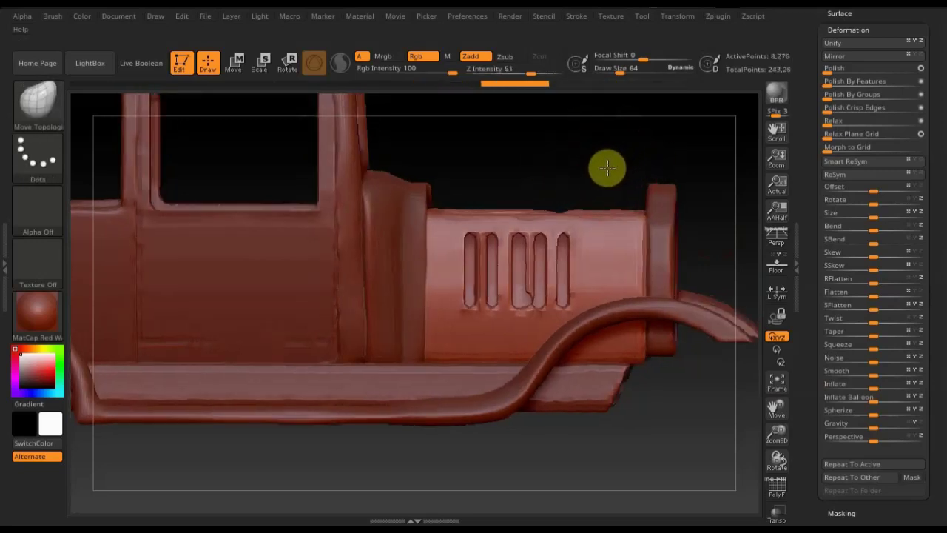
pyautogui.moveTo(607, 166)
pyautogui.mouseDown()
pyautogui.moveTo(545, 173)
pyautogui.moveTo(698, 191)
pyautogui.mouseUp()
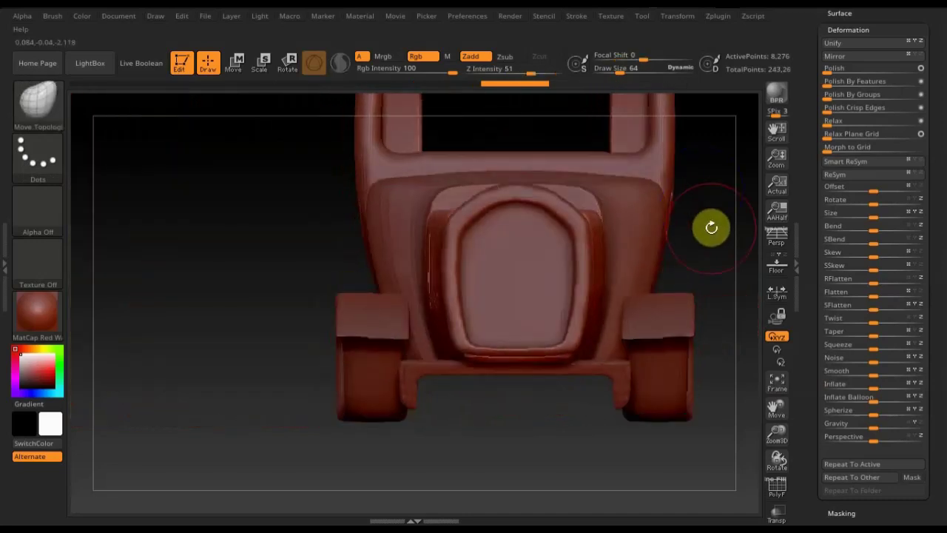
pyautogui.keyDown('alt'); pyautogui.moveTo(710, 226); pyautogui.dragTo(594, 222); pyautogui.keyUp('alt')
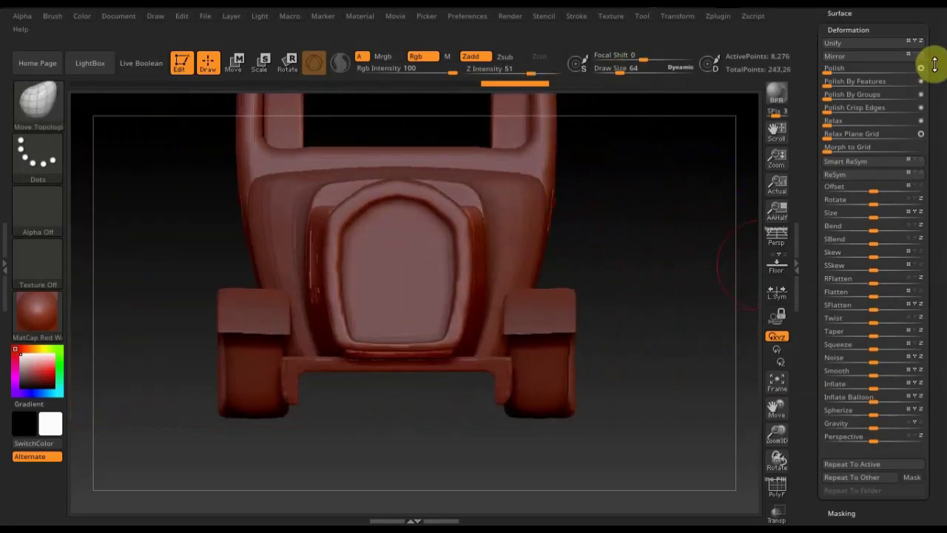
pyautogui.moveTo(926, 59); pyautogui.dragTo(930, 158)
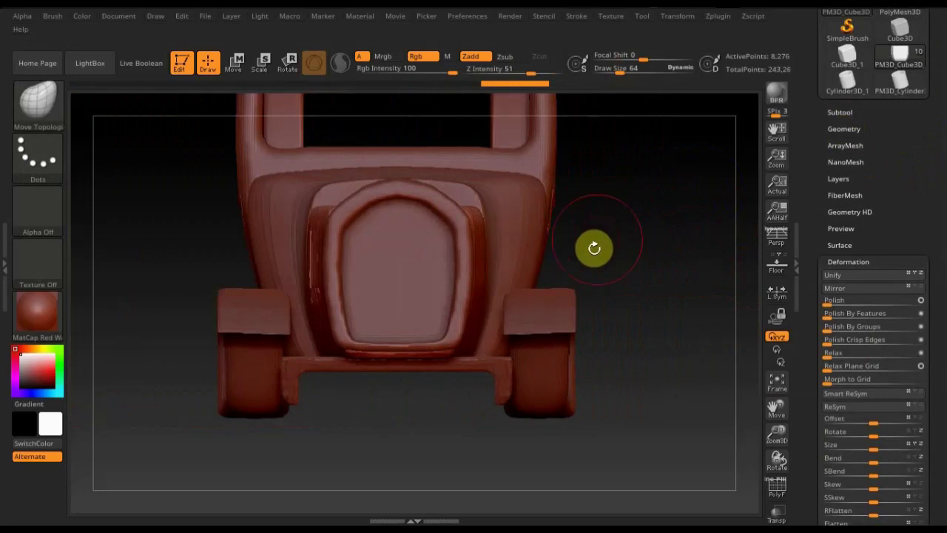
# - Mirror And Weld the body so the vents appear on both sides
pyautogui.moveTo(600, 319)
pyautogui.mouseDown()
pyautogui.moveTo(584, 362)
pyautogui.moveTo(547, 345)
pyautogui.moveTo(605, 318)
pyautogui.moveTo(617, 281)
pyautogui.moveTo(637, 278)
pyautogui.mouseUp()
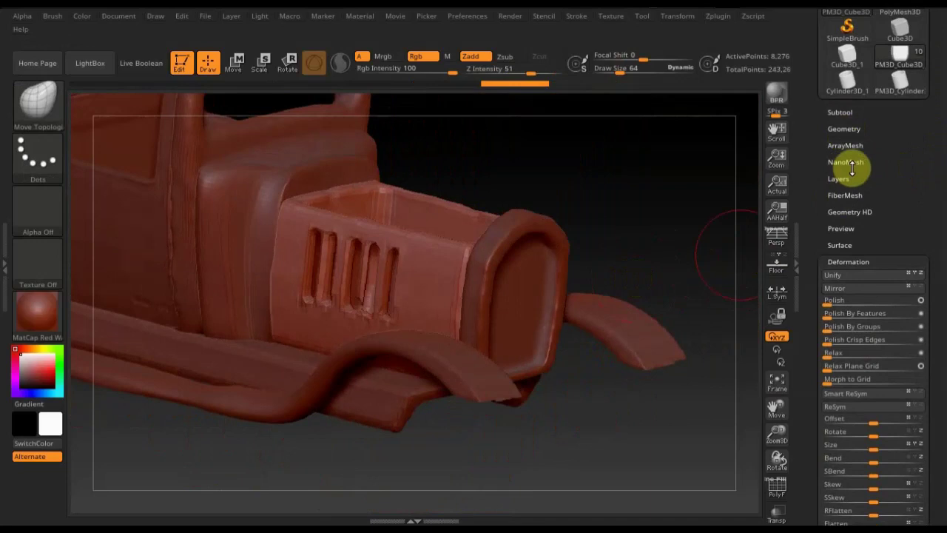
pyautogui.click(850, 129)
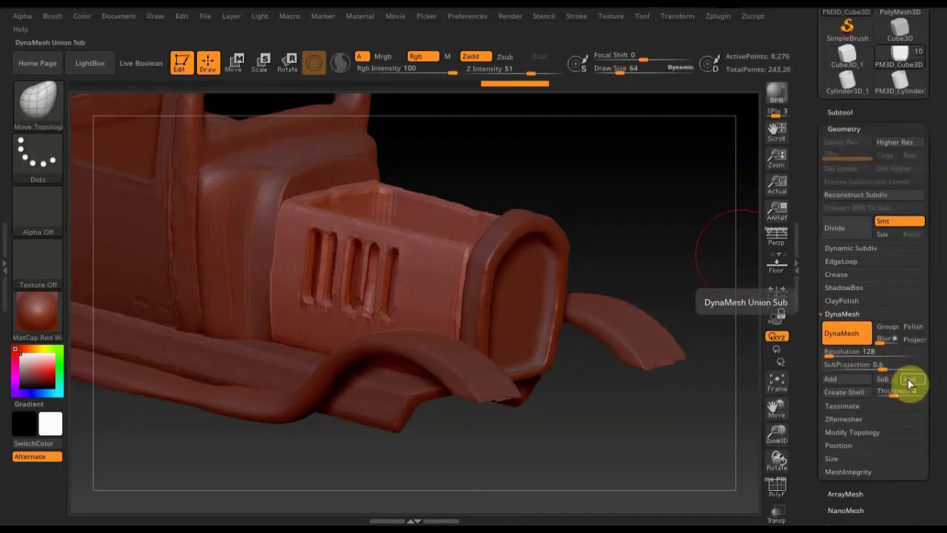
pyautogui.click(853, 433)
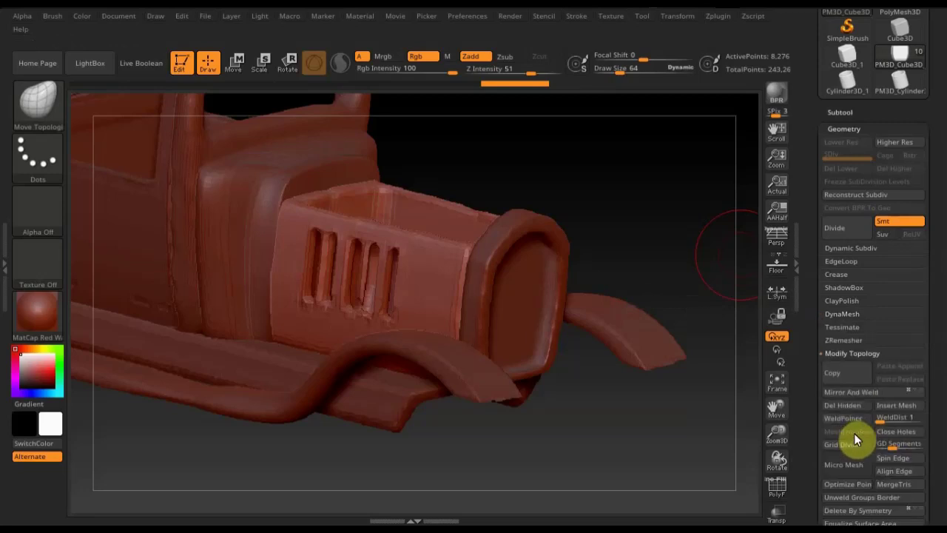
pyautogui.click(875, 397)
# - Subdivide twice to SDiv 3, over 135,000 points, and snap to side view
pyautogui.moveTo(668, 433)
pyautogui.mouseDown()
pyautogui.moveTo(649, 440)
pyautogui.moveTo(677, 362)
pyautogui.mouseUp()
pyautogui.press('ctrl')
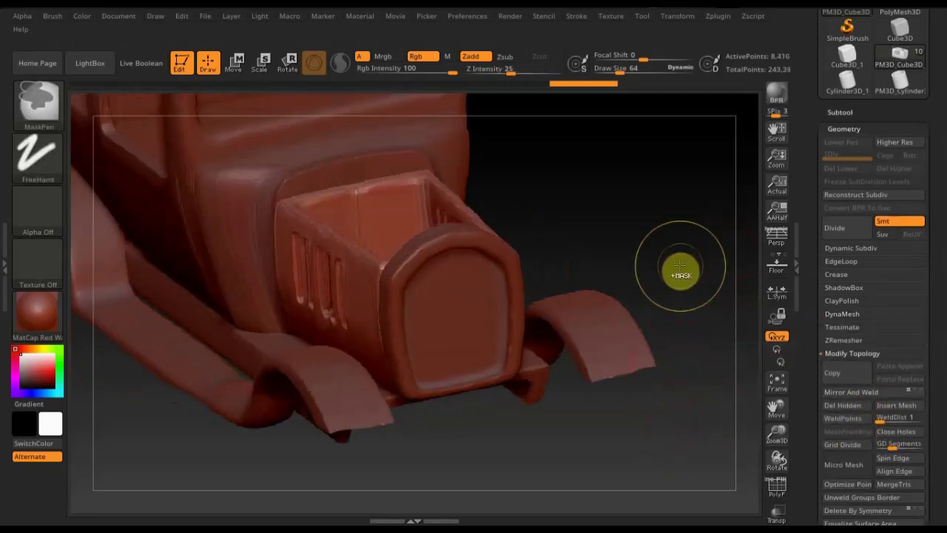
pyautogui.hotkey('ctrl', 'd')
pyautogui.hotkey('ctrl', 'd')
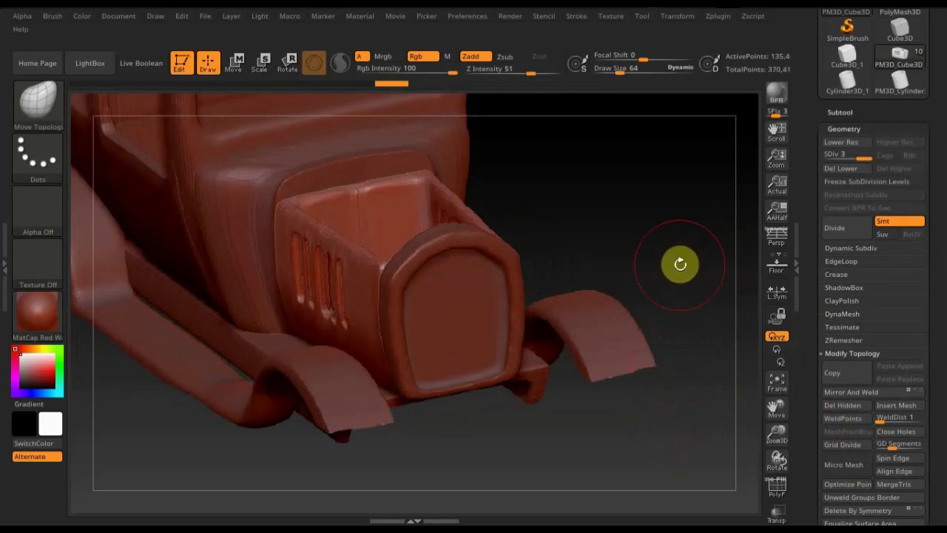
pyautogui.moveTo(633, 208); pyautogui.dragTo(658, 190)
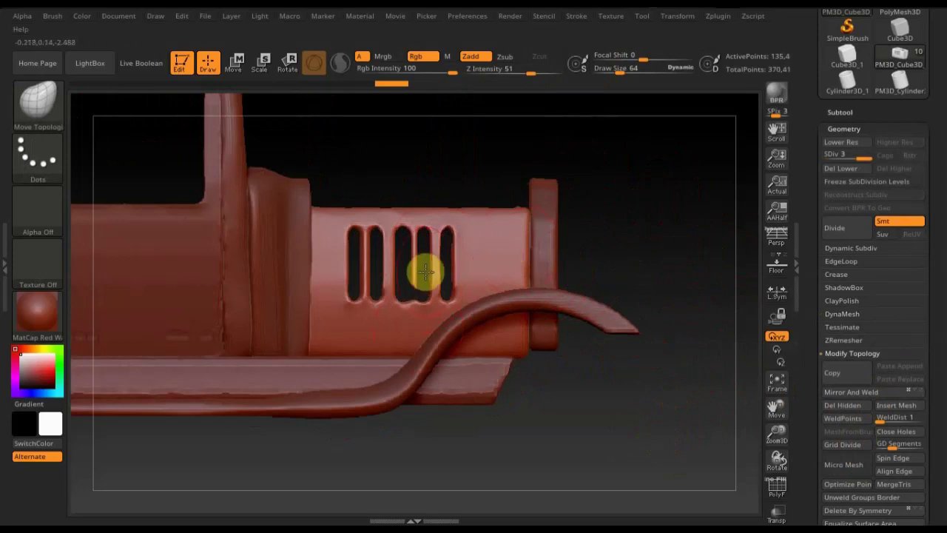
# - Check the car from side and rear views, then drop the body with Lower Res
pyautogui.moveTo(612, 252)
pyautogui.mouseDown()
pyautogui.moveTo(550, 256)
pyautogui.moveTo(599, 251)
pyautogui.moveTo(611, 264)
pyautogui.moveTo(643, 266)
pyautogui.moveTo(634, 207)
pyautogui.moveTo(617, 231)
pyautogui.moveTo(566, 240)
pyautogui.mouseUp()
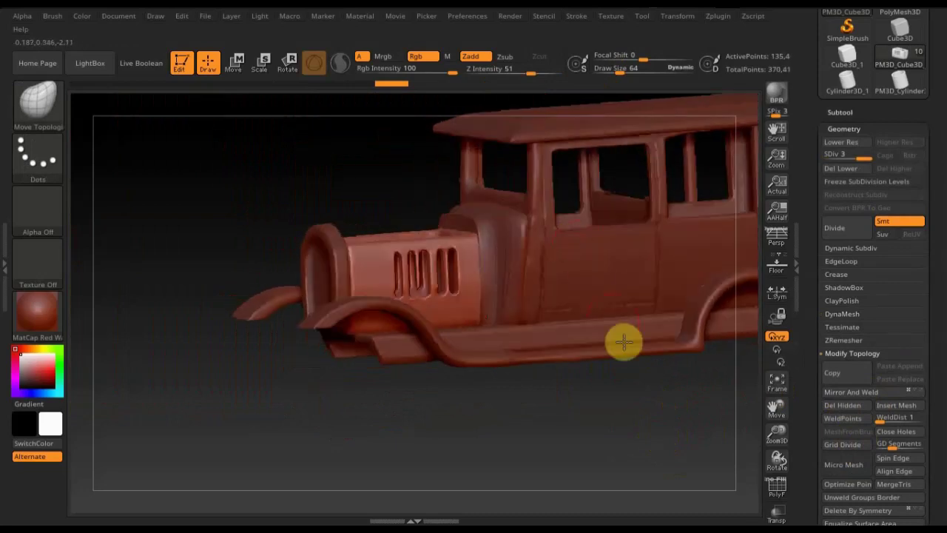
pyautogui.moveTo(628, 434)
pyautogui.keyDown('shift'); pyautogui.mouseDown()
pyautogui.moveTo(679, 437)
pyautogui.moveTo(667, 416)
pyautogui.moveTo(578, 413)
pyautogui.mouseUp(); pyautogui.keyUp('shift')
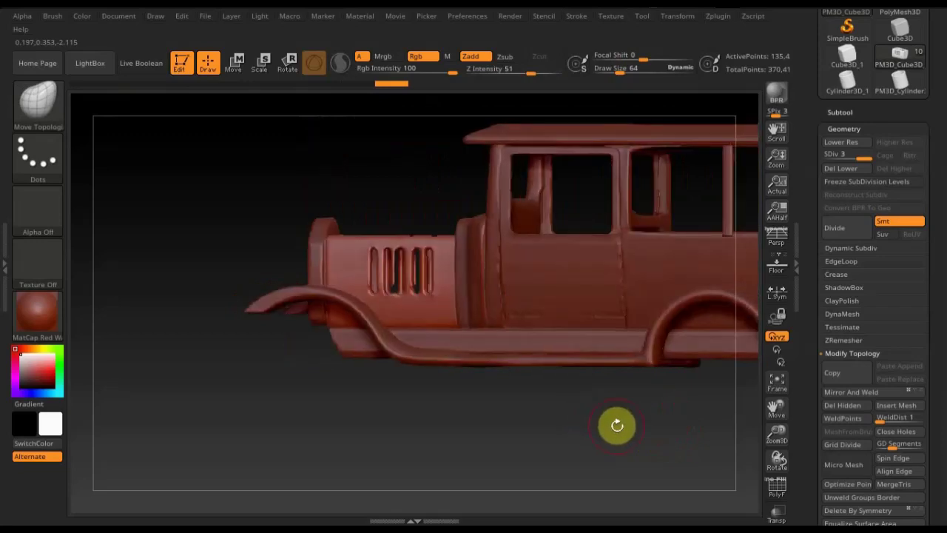
pyautogui.moveTo(526, 437)
pyautogui.keyDown('alt'); pyautogui.mouseDown()
pyautogui.moveTo(422, 435)
pyautogui.moveTo(518, 437)
pyautogui.moveTo(533, 451)
pyautogui.mouseUp(); pyautogui.keyUp('alt')
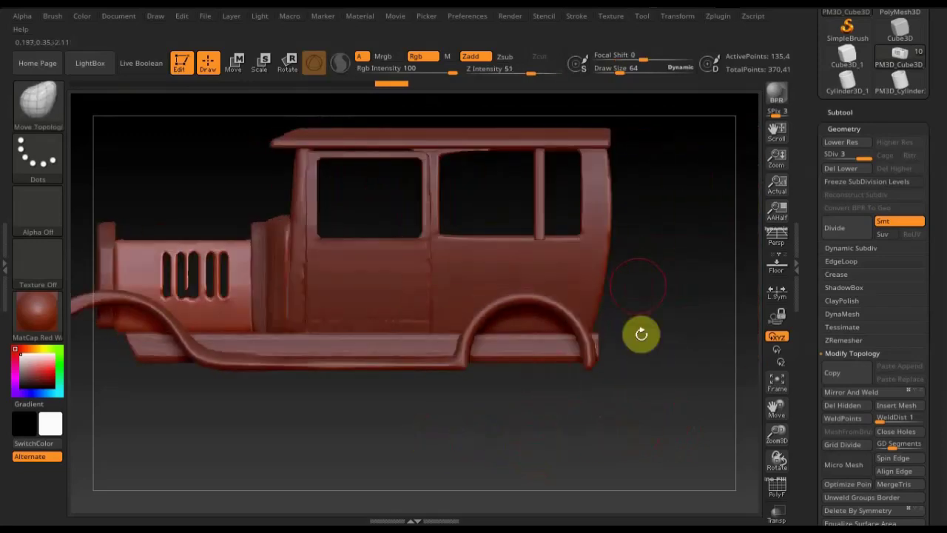
pyautogui.moveTo(647, 388)
pyautogui.mouseDown()
pyautogui.moveTo(617, 398)
pyautogui.moveTo(681, 395)
pyautogui.mouseUp()
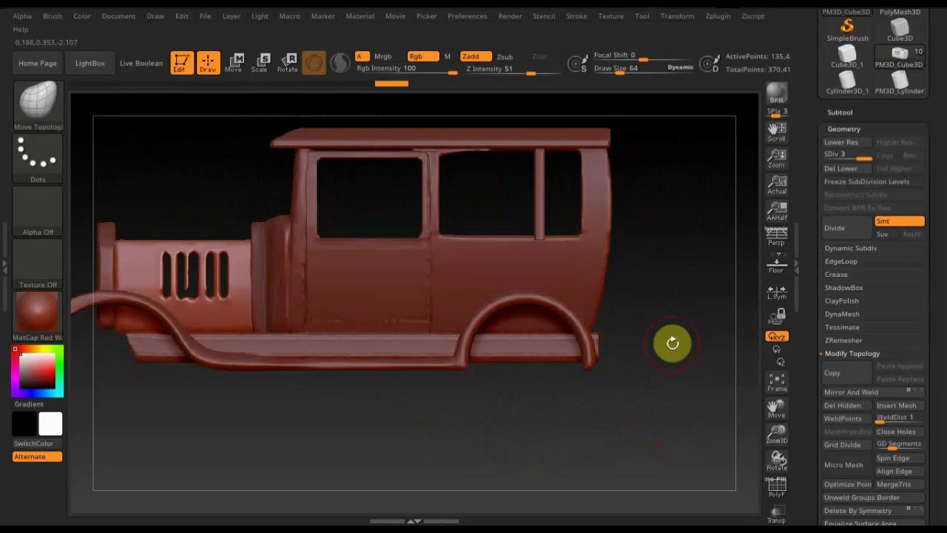
pyautogui.moveTo(692, 338)
pyautogui.keyDown('alt'); pyautogui.mouseDown()
pyautogui.moveTo(538, 321)
pyautogui.moveTo(711, 316)
pyautogui.mouseUp(); pyautogui.keyUp('alt')
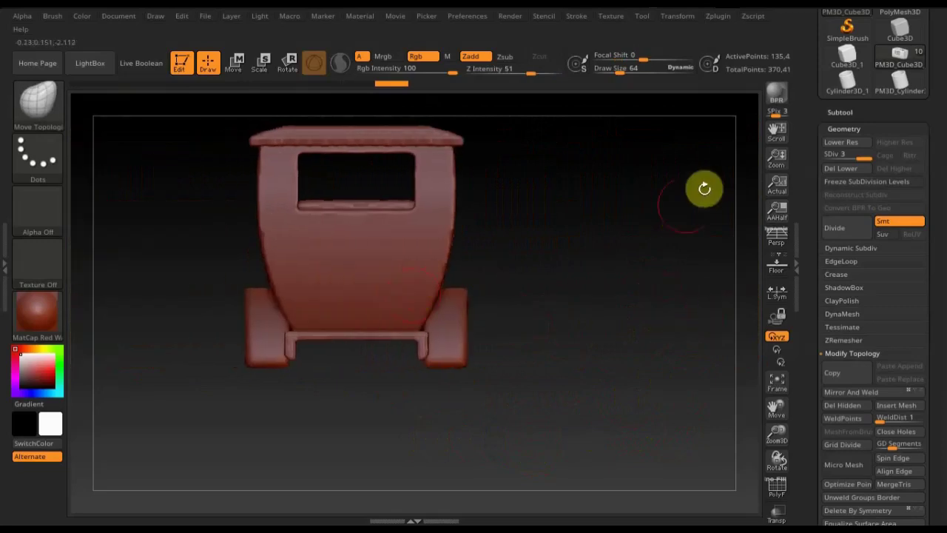
pyautogui.click(844, 142)
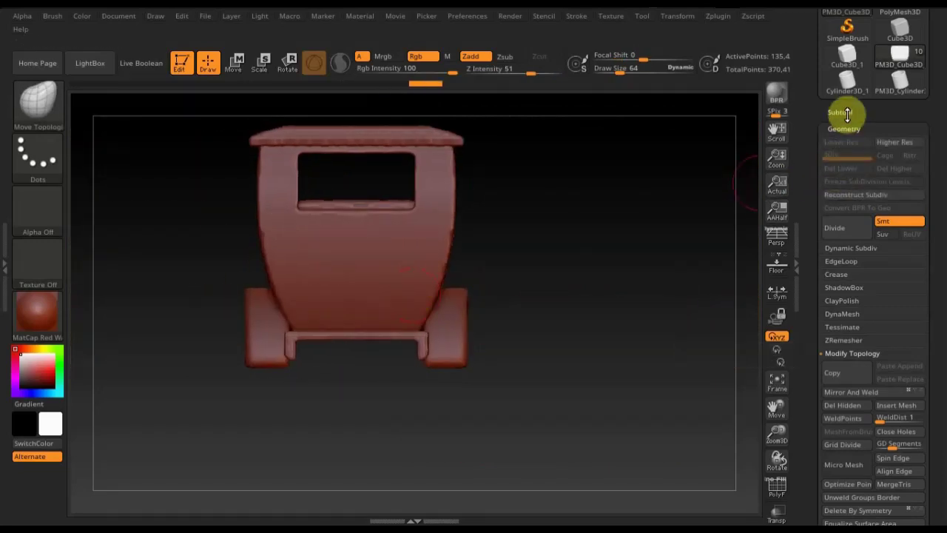
# - Append a Cube3D subtool to the car and select it
pyautogui.click(843, 112)
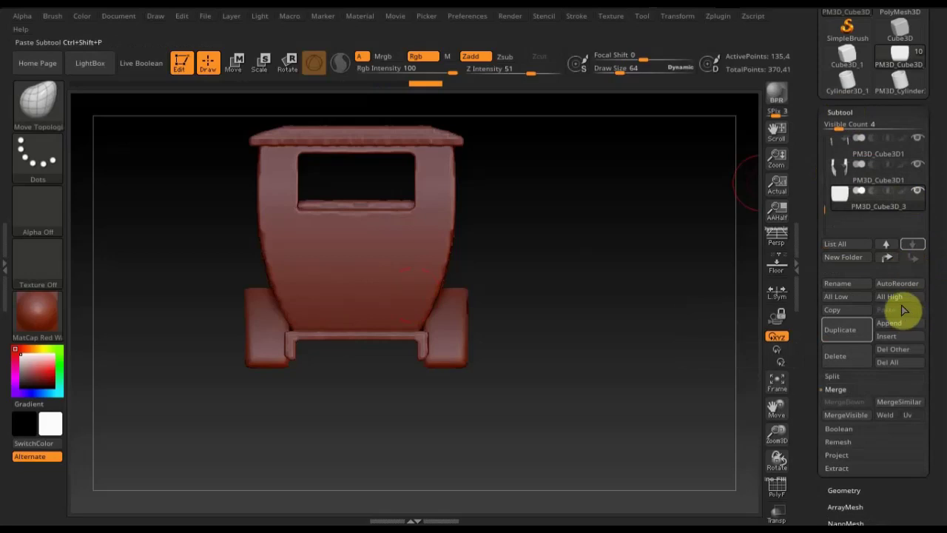
pyautogui.click(897, 326)
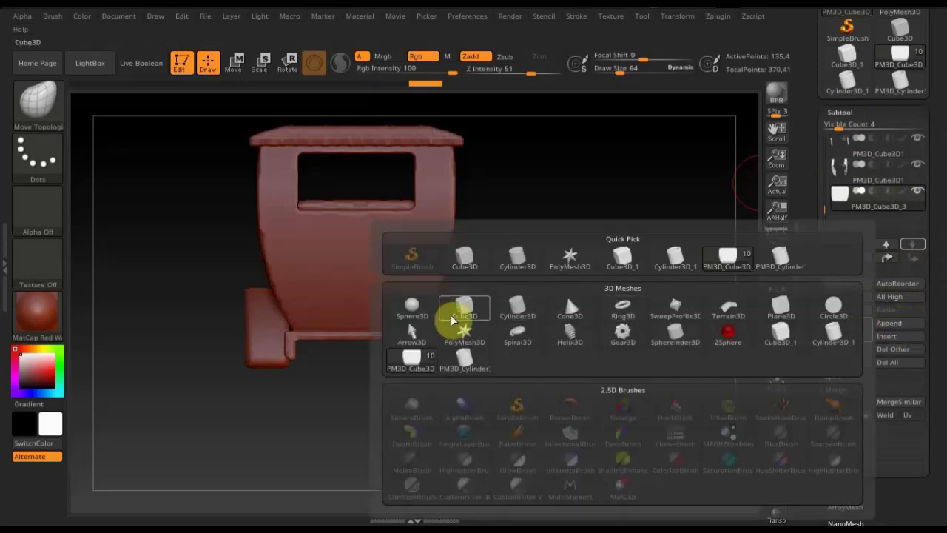
pyautogui.click(465, 302)
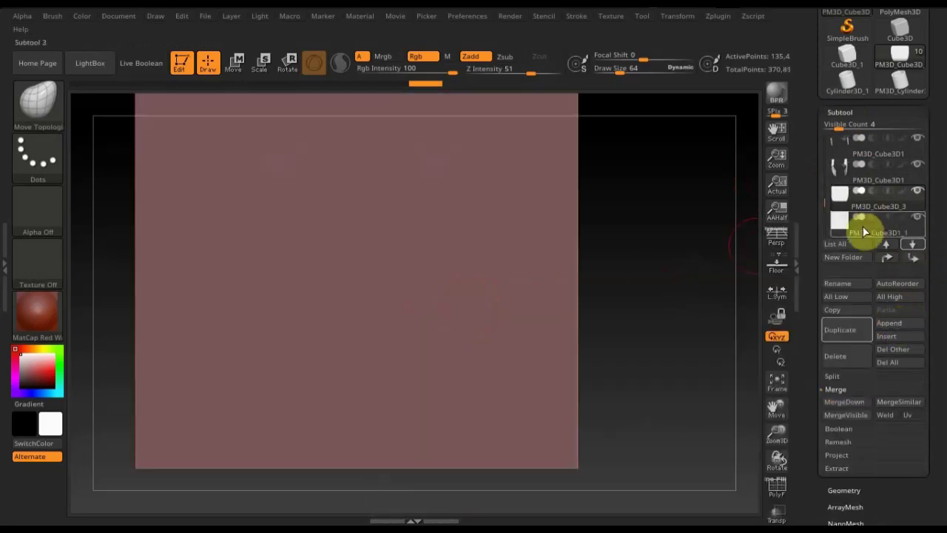
pyautogui.click(913, 246)
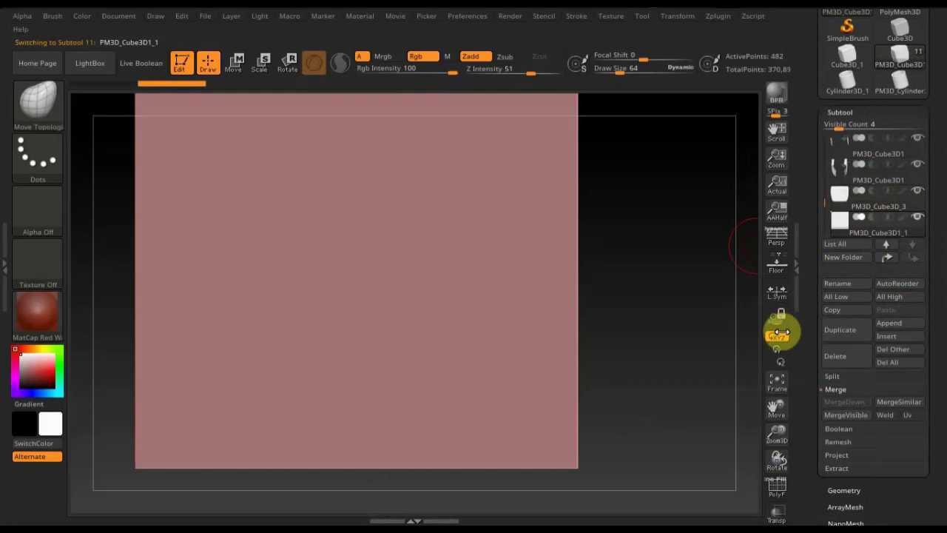
# - DynaMesh the new cube at resolution 128 and shrink it over the car's rear
pyautogui.click(844, 490)
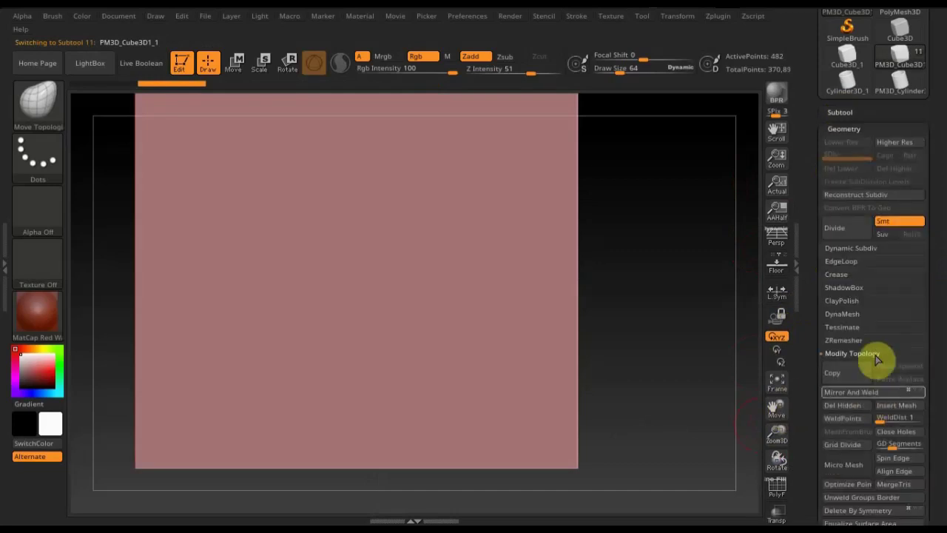
pyautogui.click(847, 316)
pyautogui.click(849, 336)
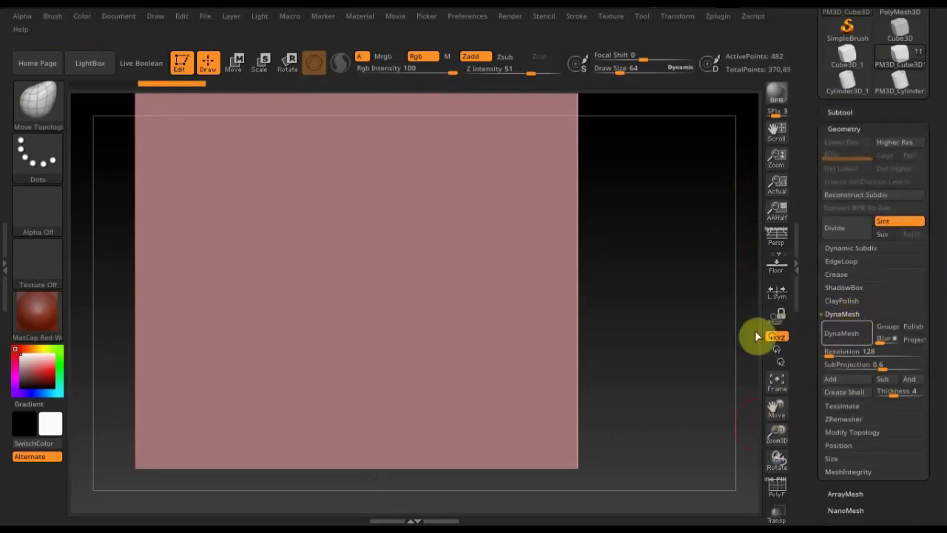
pyautogui.click(245, 74)
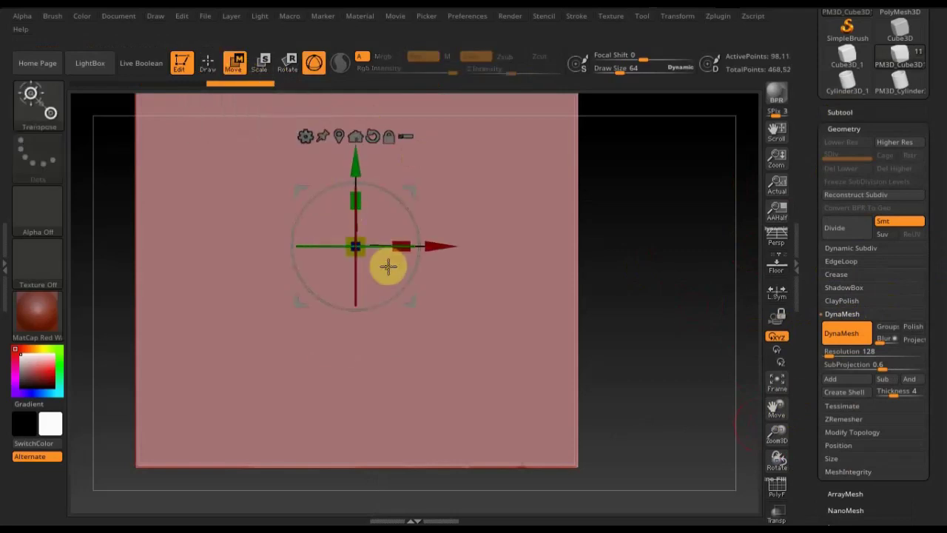
pyautogui.moveTo(364, 256); pyautogui.dragTo(292, 89)
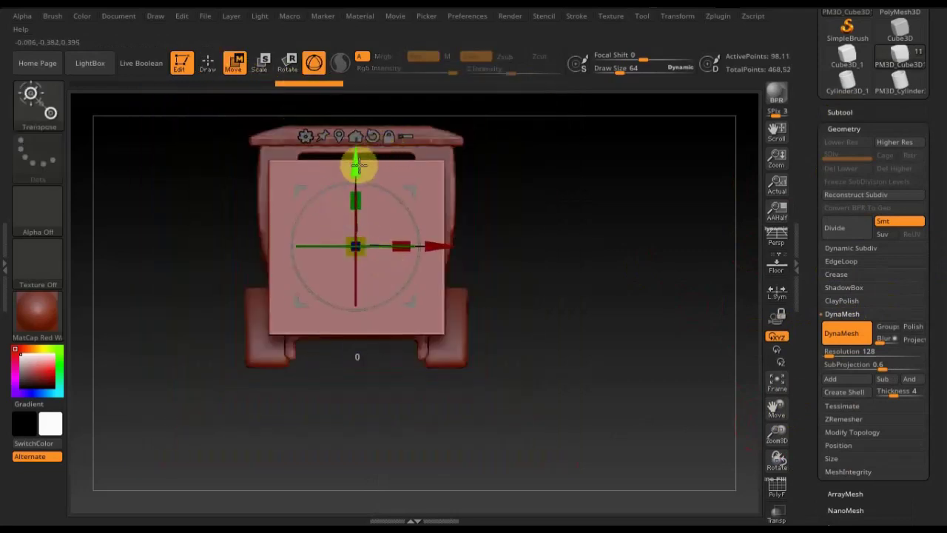
# - Shrink the cube, stretch it across the car's width, and narrow its depth
pyautogui.moveTo(357, 164); pyautogui.dragTo(359, 191)
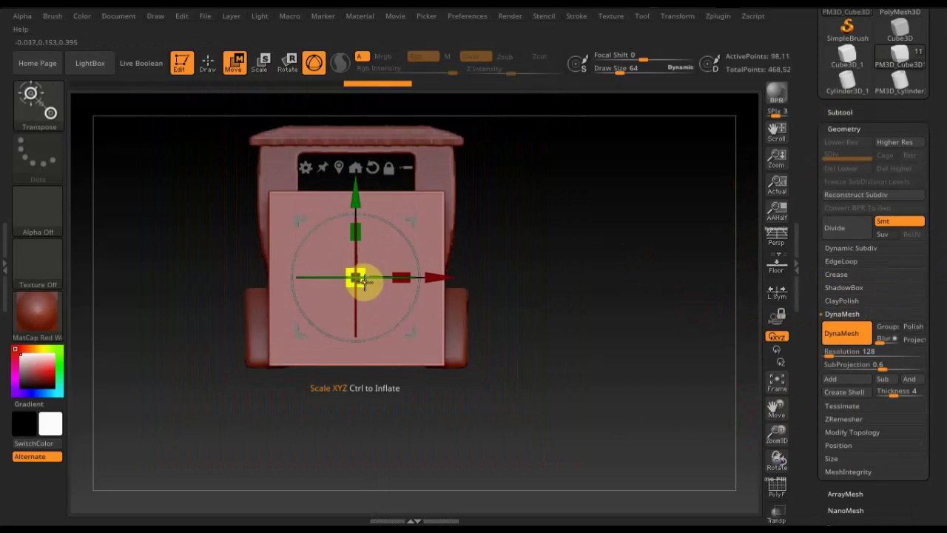
pyautogui.moveTo(363, 280); pyautogui.dragTo(332, 237)
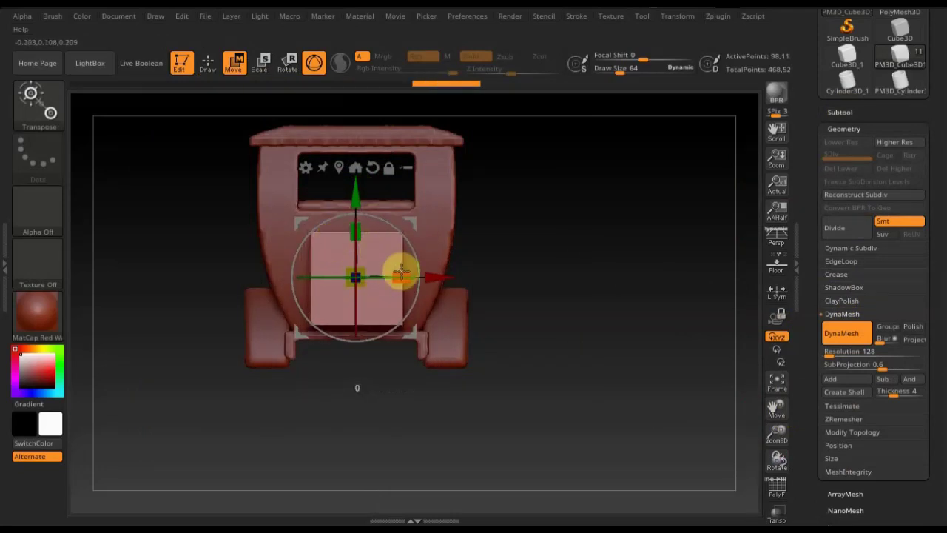
pyautogui.moveTo(402, 273); pyautogui.dragTo(438, 277)
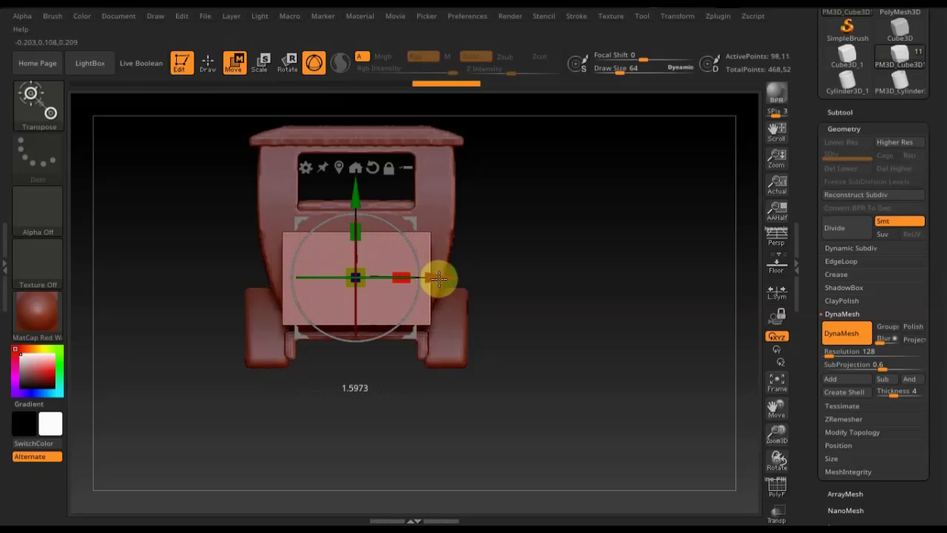
pyautogui.moveTo(513, 264)
pyautogui.mouseDown()
pyautogui.moveTo(596, 258)
pyautogui.moveTo(556, 281)
pyautogui.mouseUp()
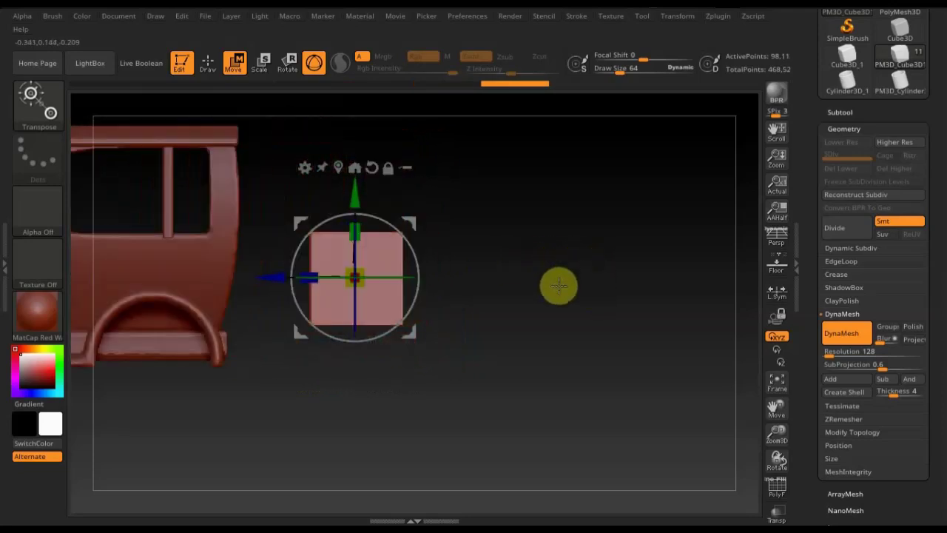
pyautogui.moveTo(309, 275)
pyautogui.mouseDown()
pyautogui.moveTo(322, 274)
pyautogui.moveTo(188, 279)
pyautogui.mouseUp()
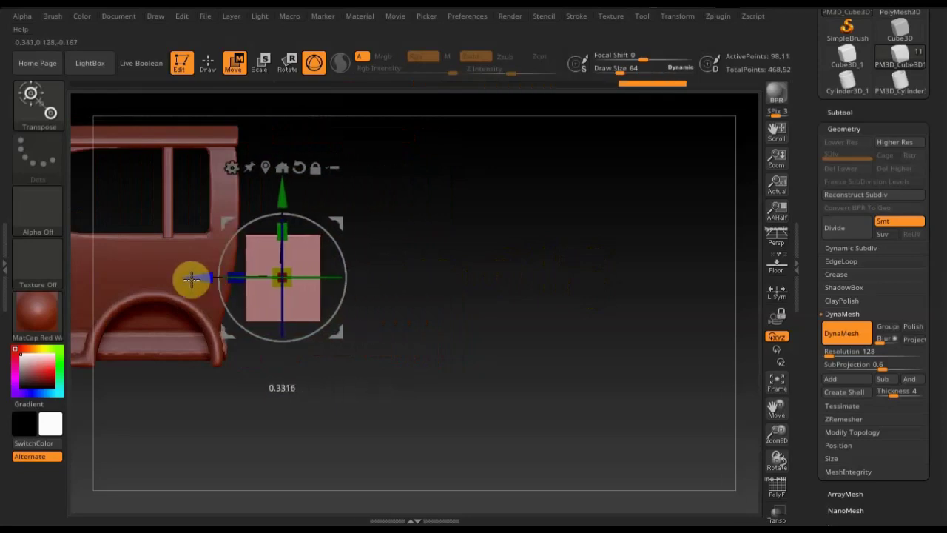
# - Lower the block and move it behind the rear fender, then put away the gizmo
pyautogui.moveTo(271, 195); pyautogui.dragTo(271, 207)
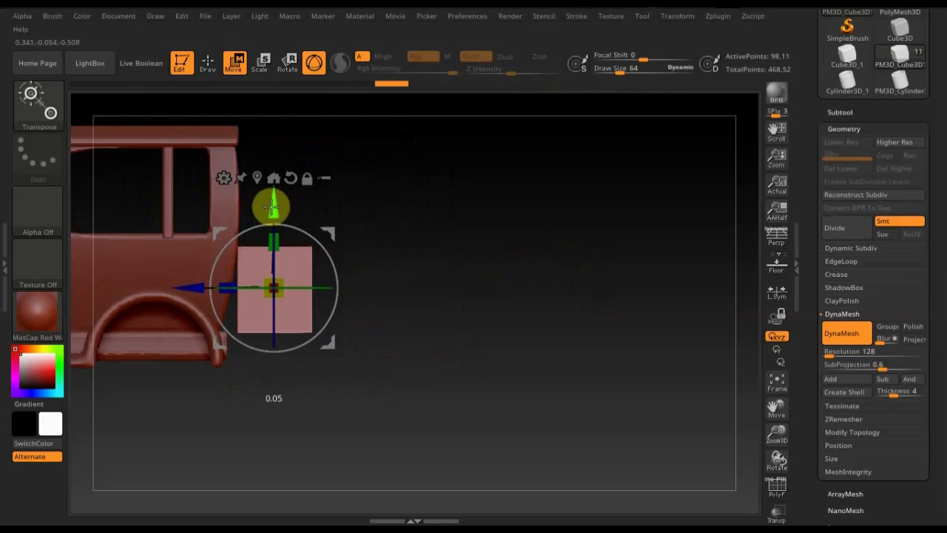
pyautogui.moveTo(223, 272); pyautogui.dragTo(169, 296)
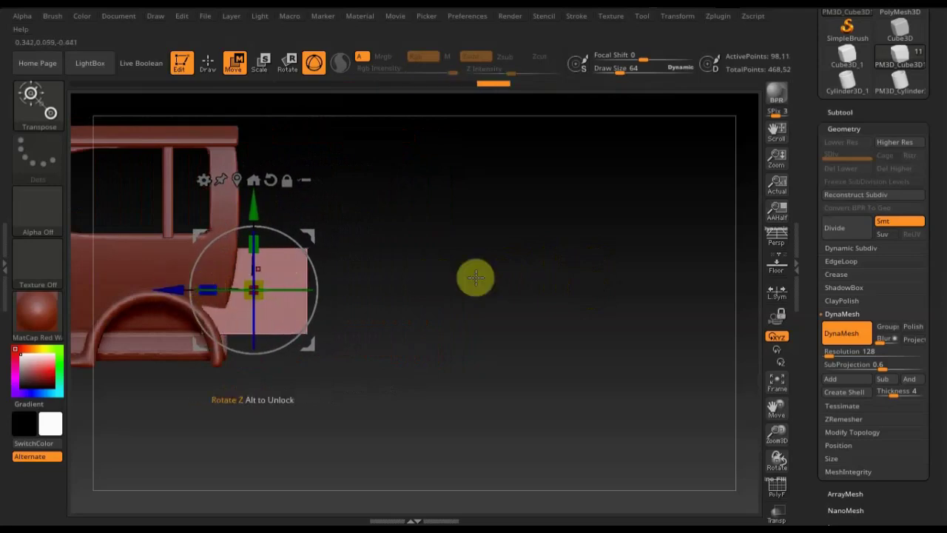
pyautogui.moveTo(474, 274)
pyautogui.mouseDown()
pyautogui.moveTo(442, 292)
pyautogui.moveTo(536, 287)
pyautogui.mouseUp()
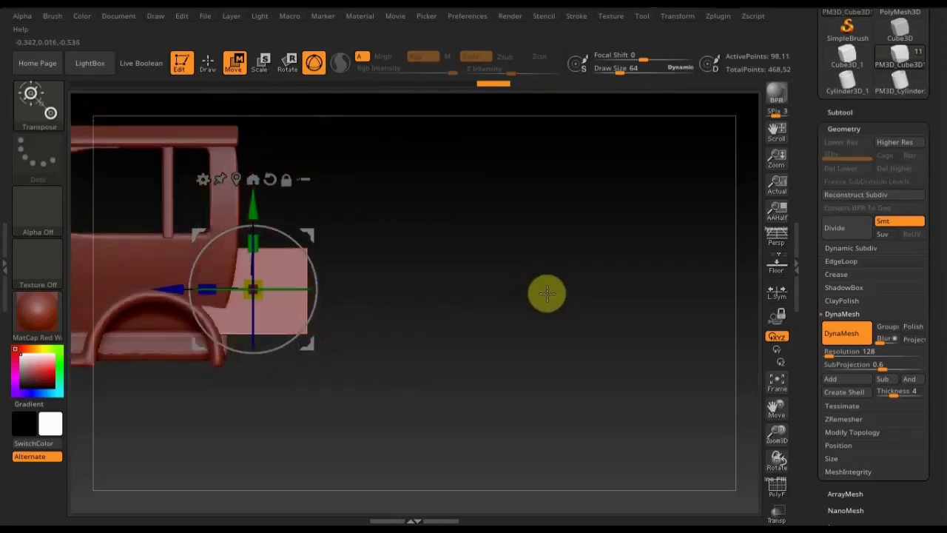
pyautogui.moveTo(505, 328)
pyautogui.keyDown('alt'); pyautogui.mouseDown()
pyautogui.moveTo(571, 338)
pyautogui.moveTo(495, 338)
pyautogui.moveTo(544, 329)
pyautogui.mouseUp(); pyautogui.keyUp('alt')
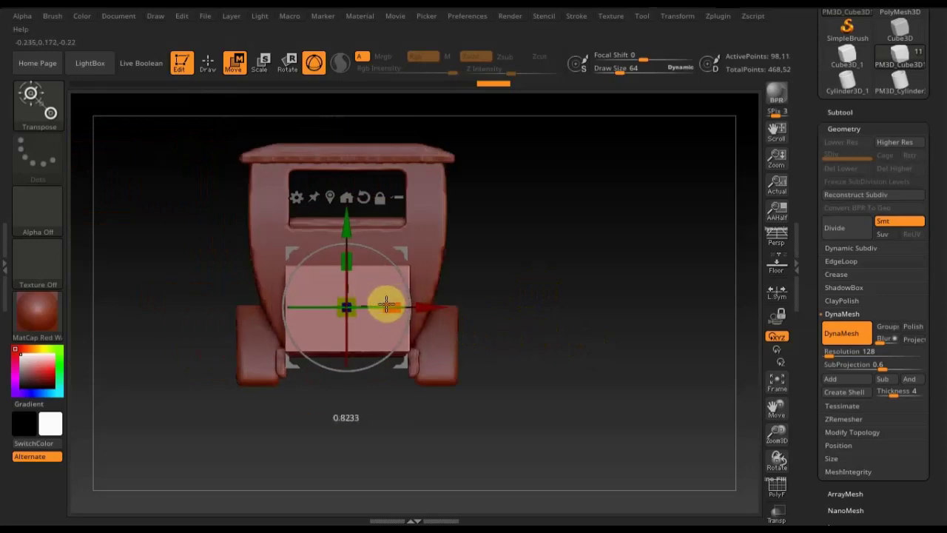
pyautogui.moveTo(532, 333)
pyautogui.keyDown('shift'); pyautogui.mouseDown()
pyautogui.moveTo(578, 333)
pyautogui.moveTo(544, 349)
pyautogui.moveTo(545, 363)
pyautogui.moveTo(604, 361)
pyautogui.moveTo(590, 355)
pyautogui.mouseUp(); pyautogui.keyUp('shift')
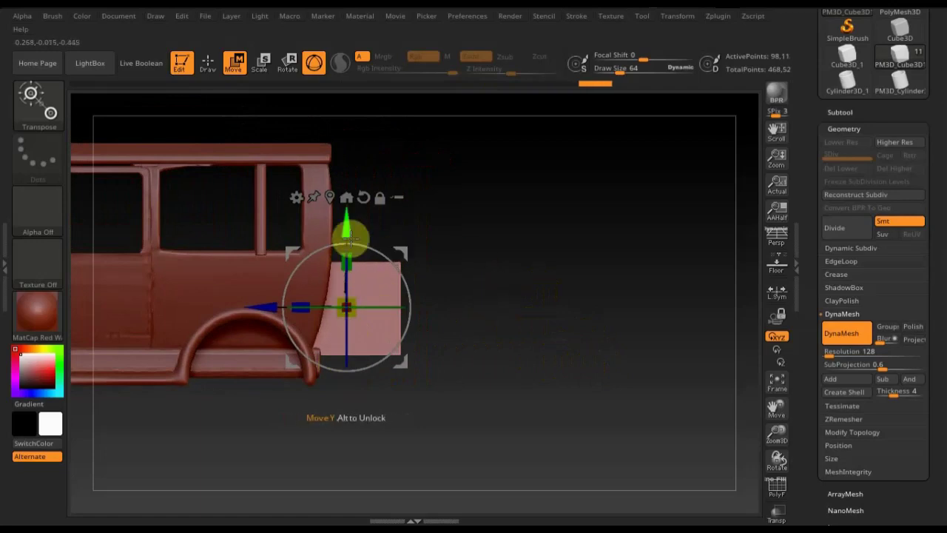
pyautogui.keyDown('alt'); pyautogui.moveTo(522, 330); pyautogui.dragTo(621, 343); pyautogui.keyUp('alt')
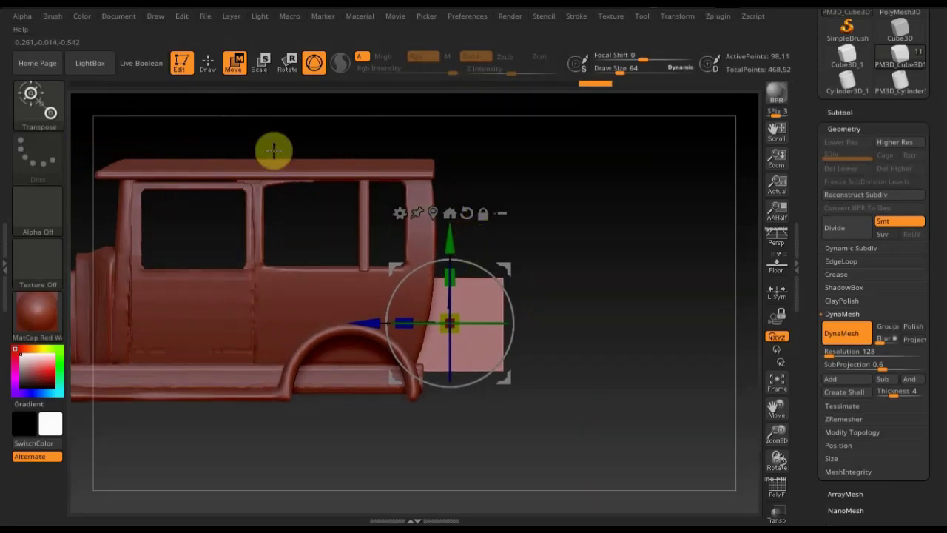
pyautogui.click(208, 65)
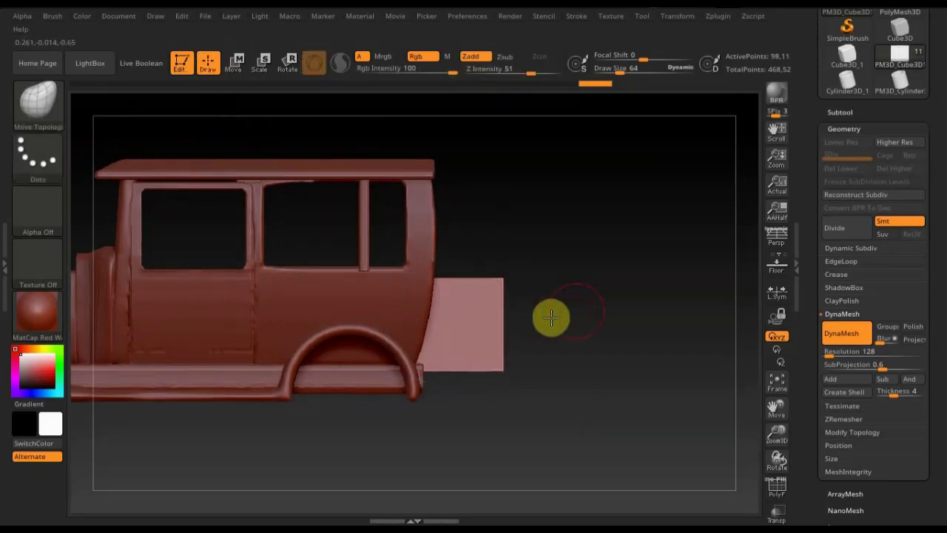
# - Show the subtool list and select the PM3D_Cube3D_1 subtool
pyautogui.moveTo(551, 318); pyautogui.dragTo(503, 334)
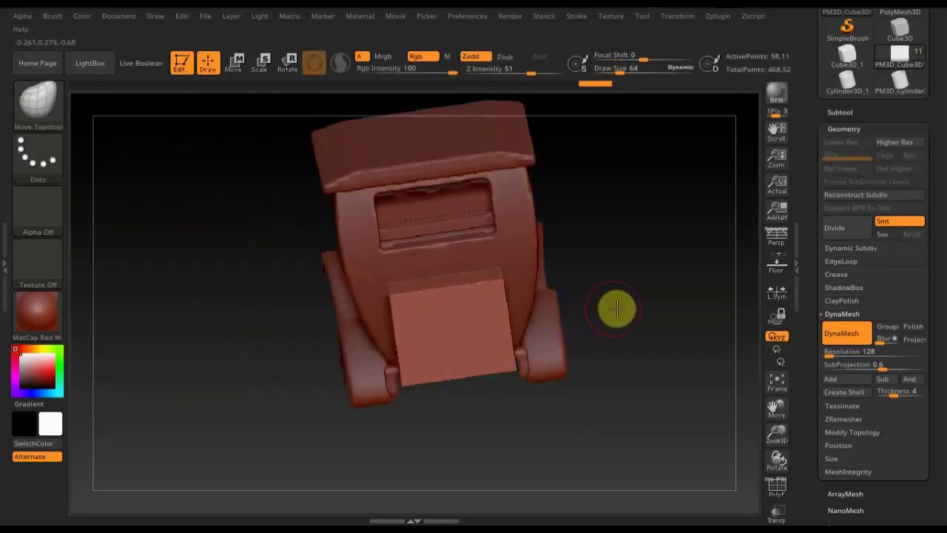
pyautogui.moveTo(617, 309)
pyautogui.mouseDown()
pyautogui.moveTo(660, 289)
pyautogui.moveTo(634, 282)
pyautogui.mouseUp()
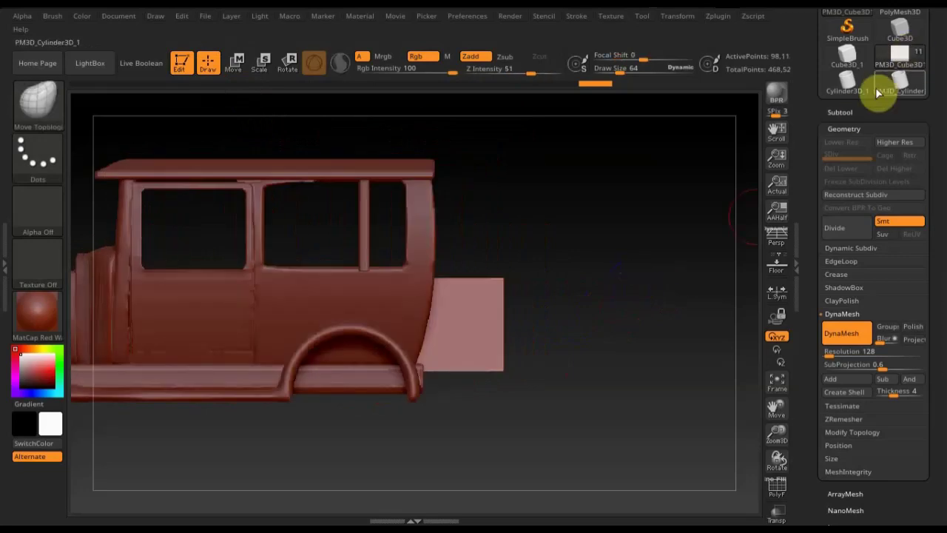
pyautogui.click(841, 112)
pyautogui.moveTo(878, 175)
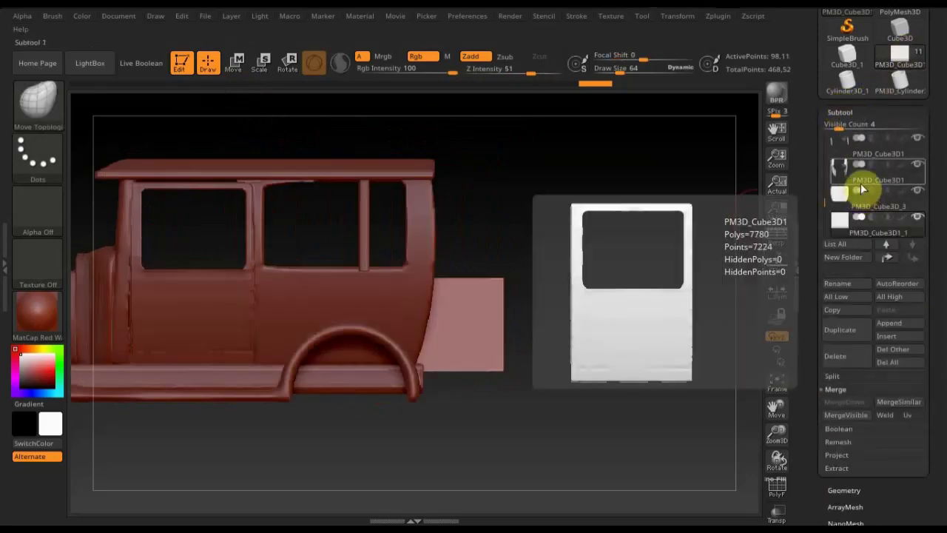
pyautogui.click(862, 190)
pyautogui.click(859, 213)
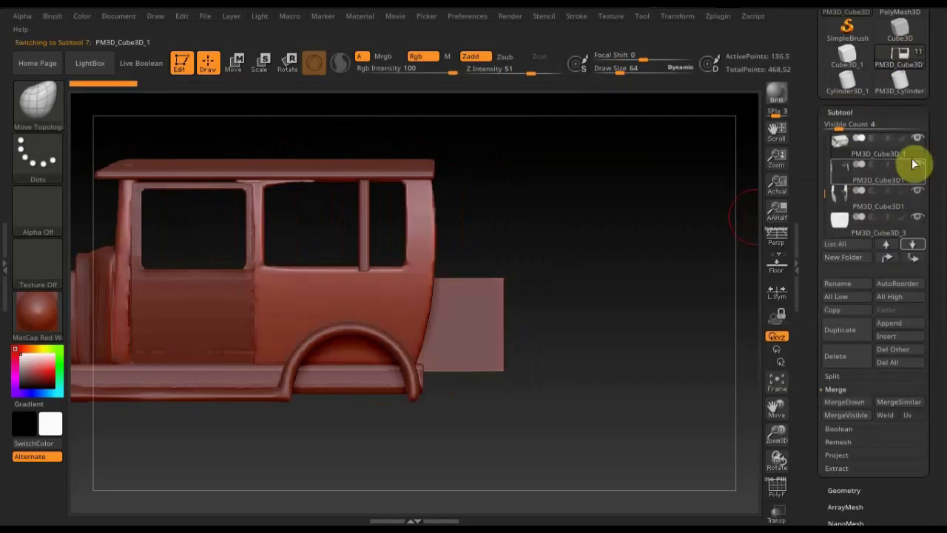
# - Move PM3D_Cube3D_6 below PM3D_Cube3D1_1, select that block, and enable Transp
pyautogui.click(919, 261)
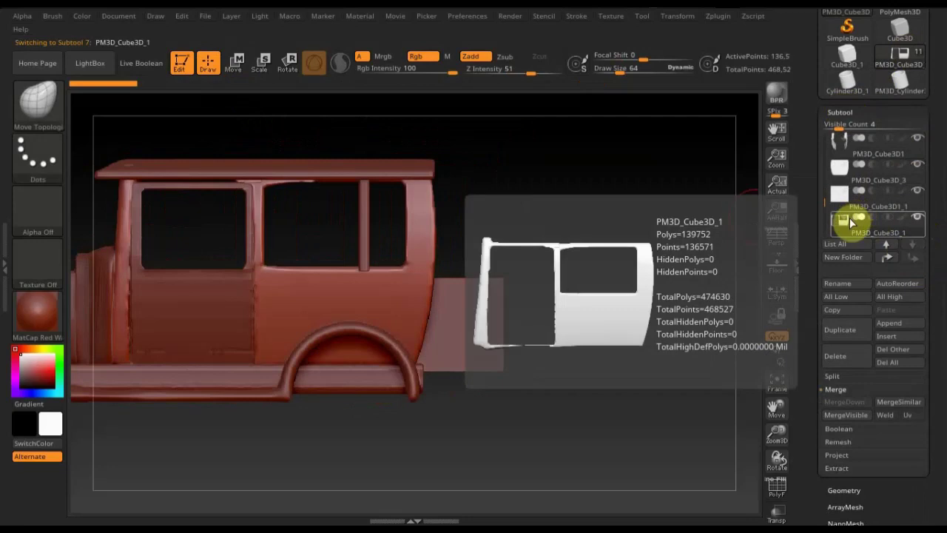
pyautogui.click(886, 245)
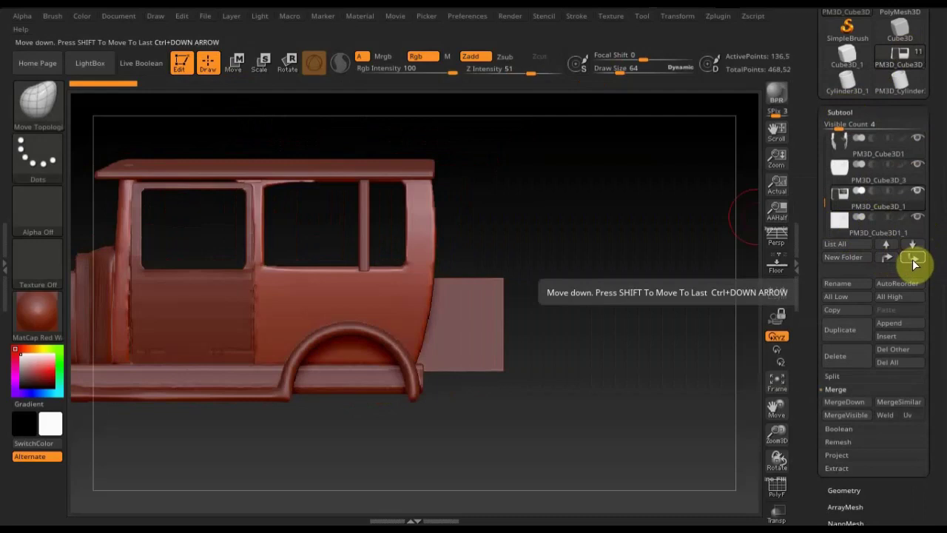
pyautogui.click(913, 260)
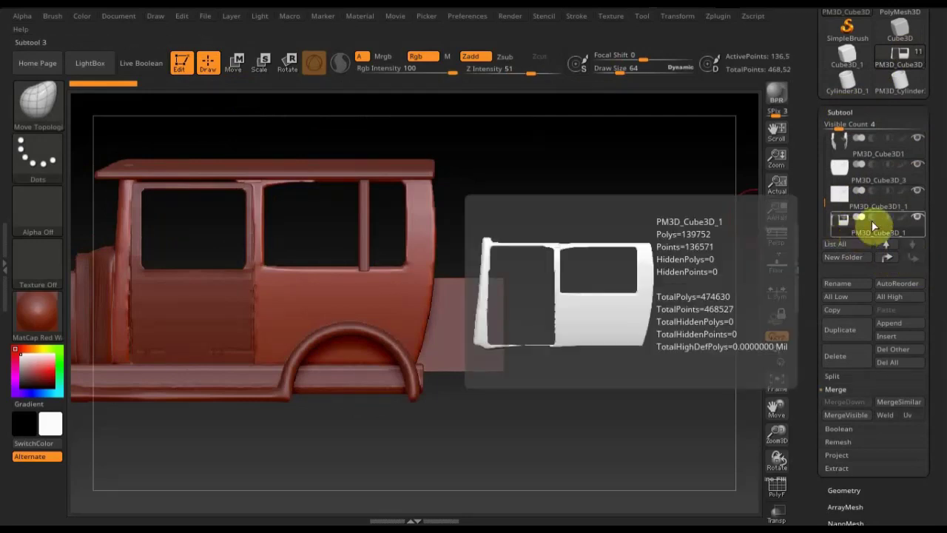
pyautogui.click(888, 259)
pyautogui.click(889, 258)
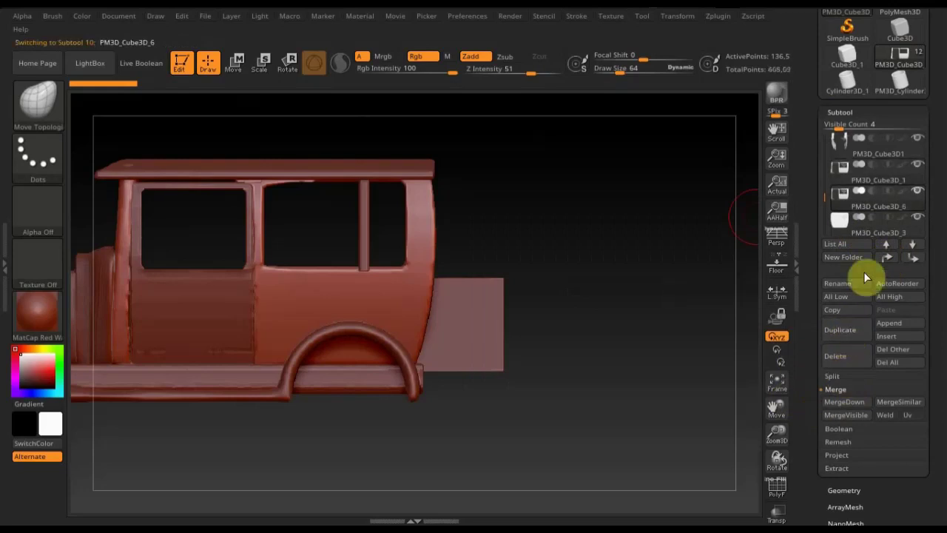
pyautogui.click(916, 259)
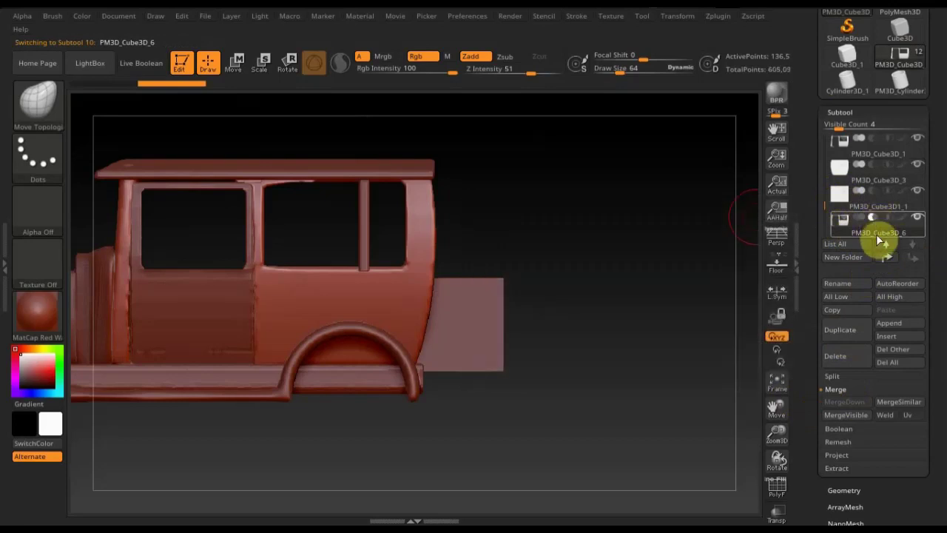
pyautogui.moveTo(857, 215)
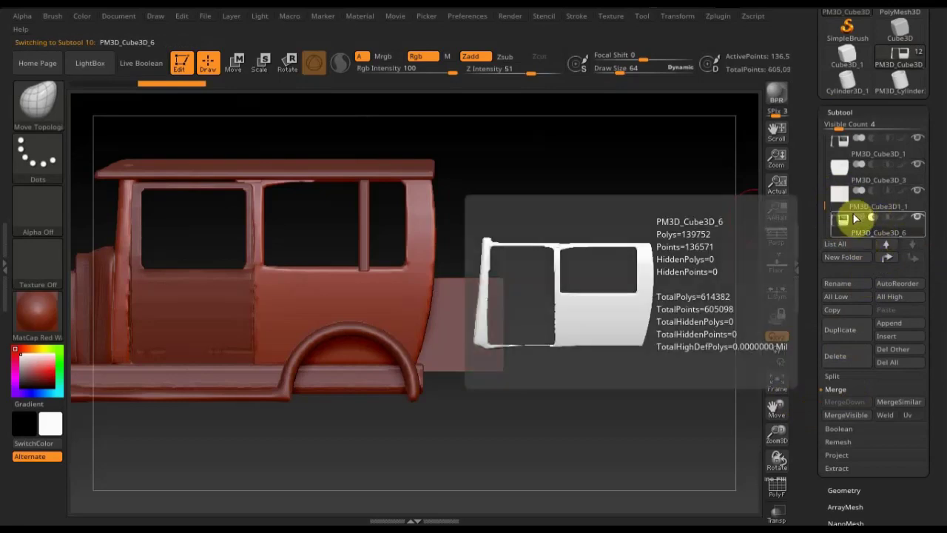
pyautogui.click(856, 205)
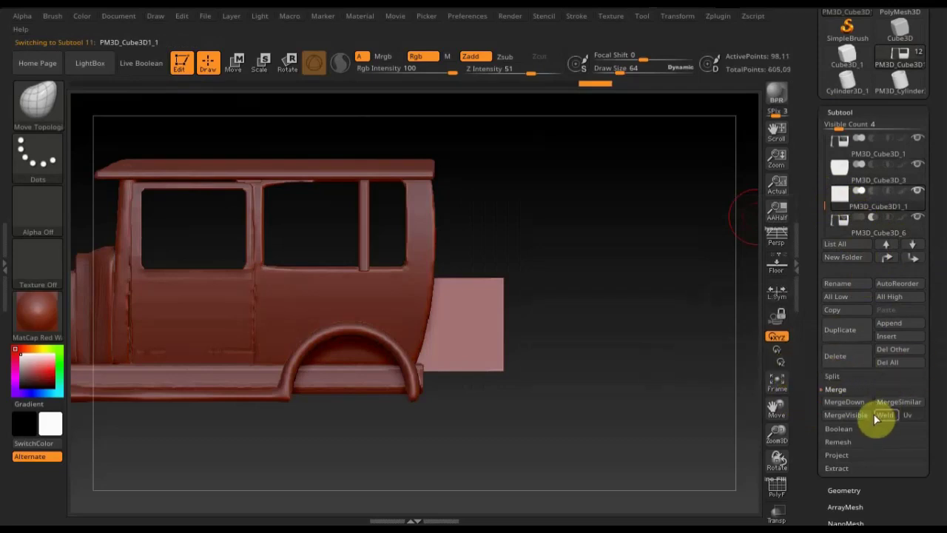
pyautogui.click(777, 513)
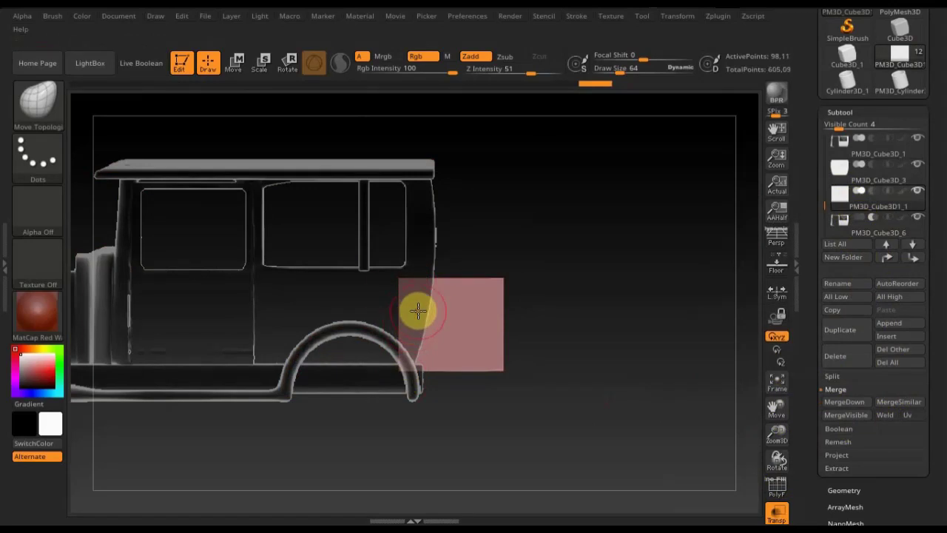
# - Narrow the pink block slightly and MergeDown it with PM3D_Cube3D_6, confirming OK
pyautogui.click(238, 65)
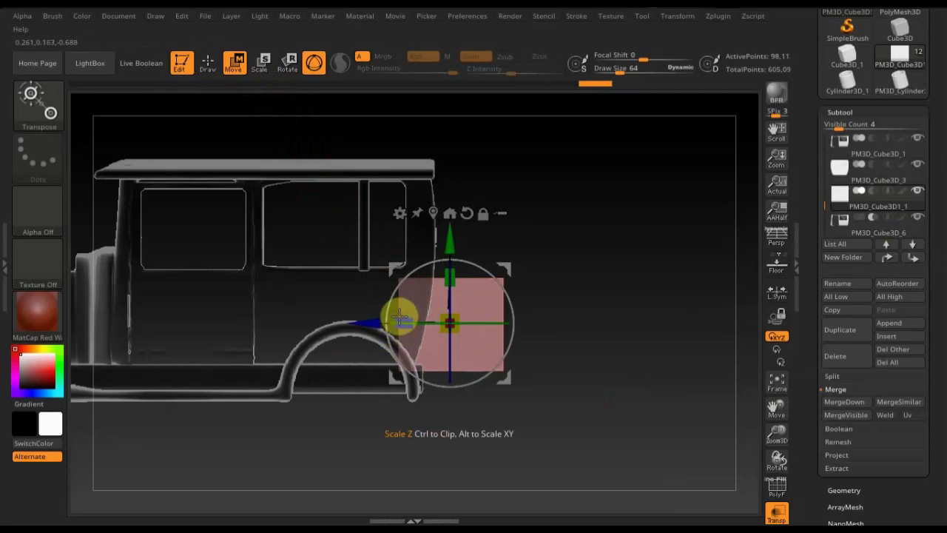
pyautogui.moveTo(399, 318); pyautogui.dragTo(404, 321)
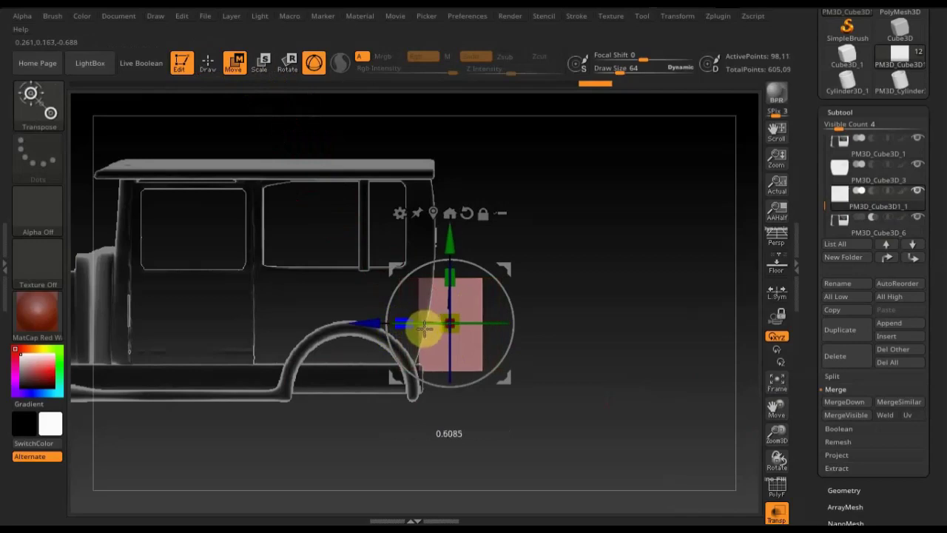
pyautogui.moveTo(413, 326); pyautogui.dragTo(412, 327)
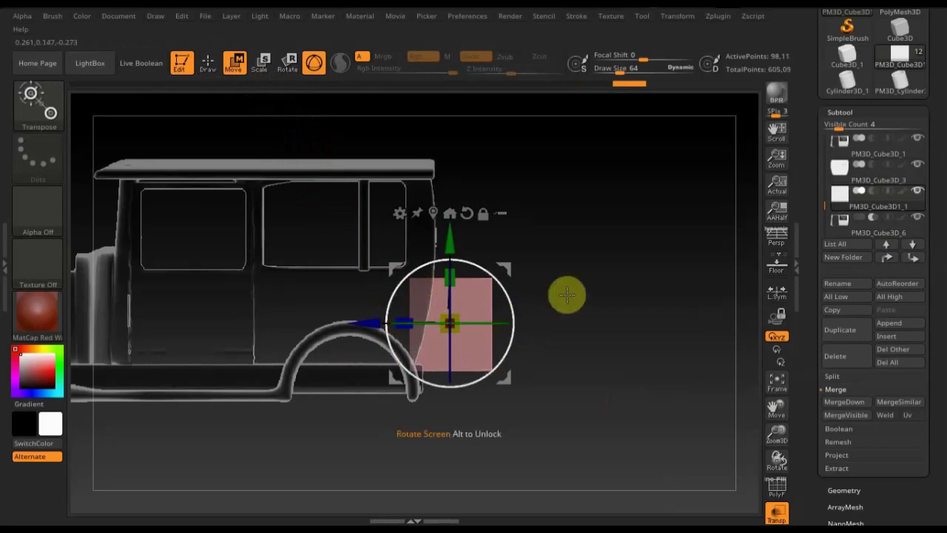
pyautogui.click(214, 64)
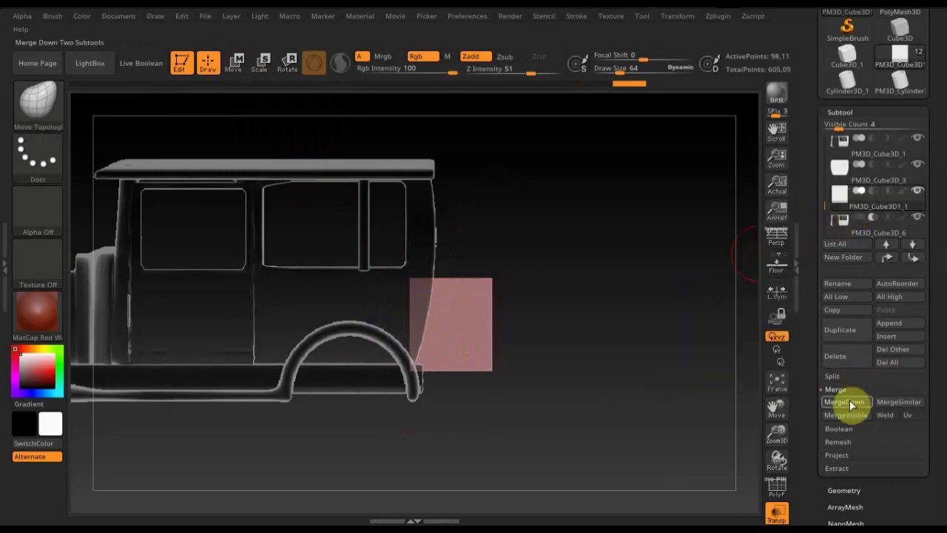
pyautogui.click(844, 401)
pyautogui.click(719, 430)
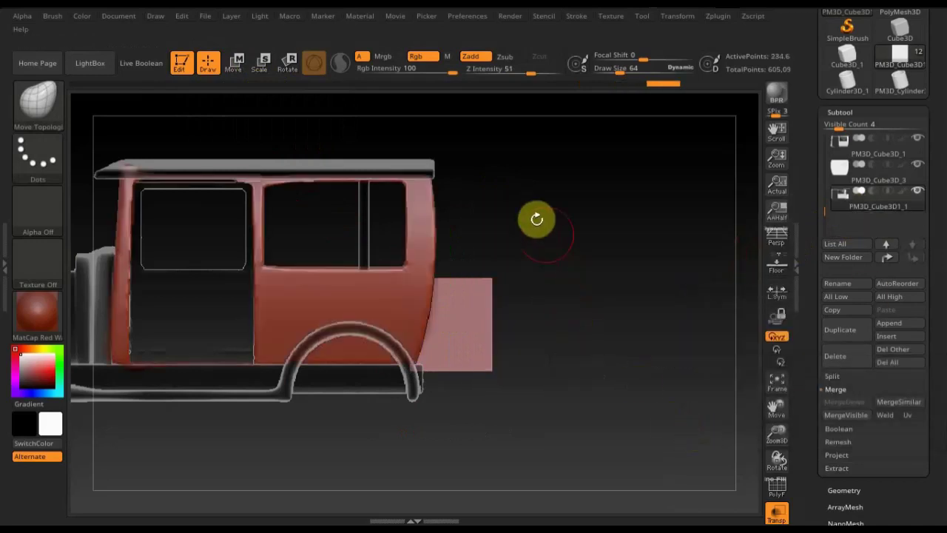
# - Hide PM3D_Cube3D_1 and the thin strip so only the pink block remains visible
pyautogui.moveTo(530, 197)
pyautogui.keyDown('ctrl'); pyautogui.mouseDown()
pyautogui.moveTo(614, 346)
pyautogui.moveTo(628, 351)
pyautogui.mouseUp(); pyautogui.keyUp('ctrl')
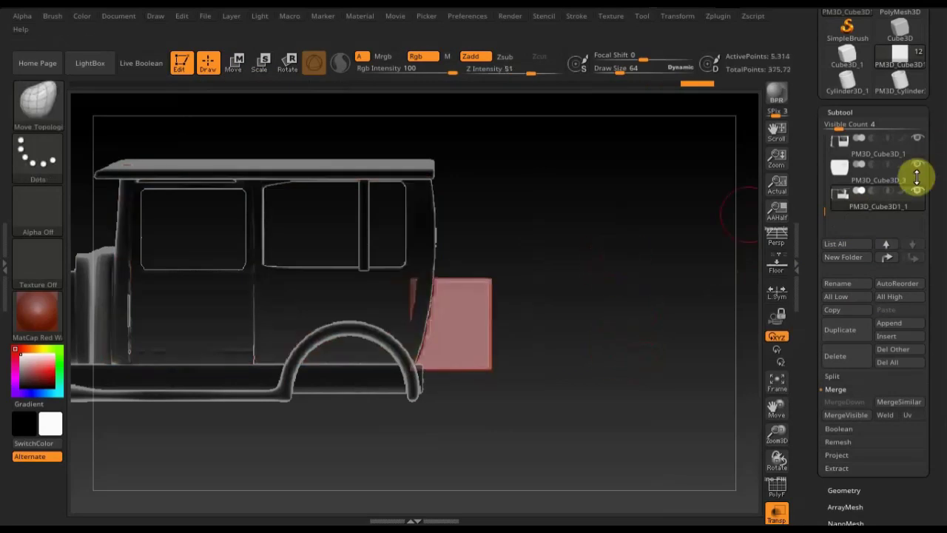
pyautogui.moveTo(878, 174)
pyautogui.click(917, 138)
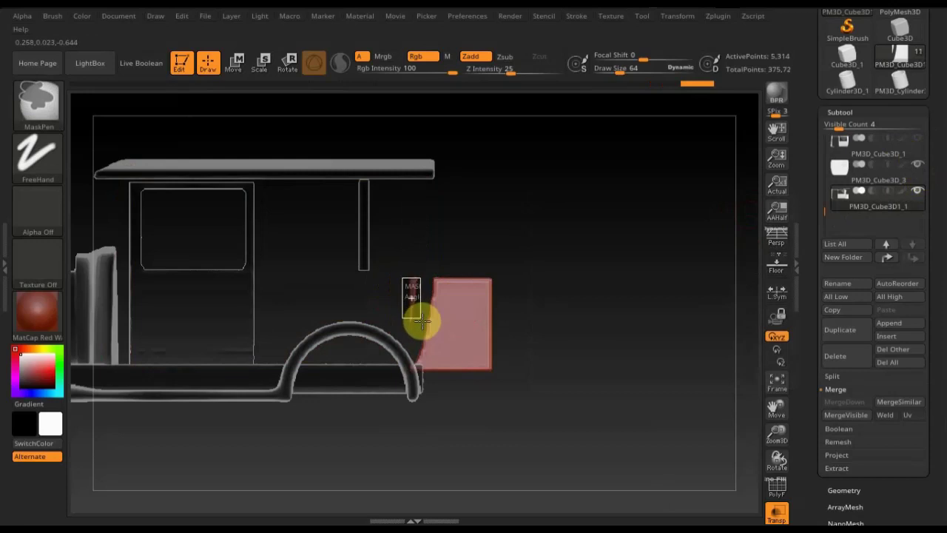
pyautogui.keyDown('ctrl'); pyautogui.moveTo(421, 320); pyautogui.dragTo(420, 324); pyautogui.keyUp('ctrl')
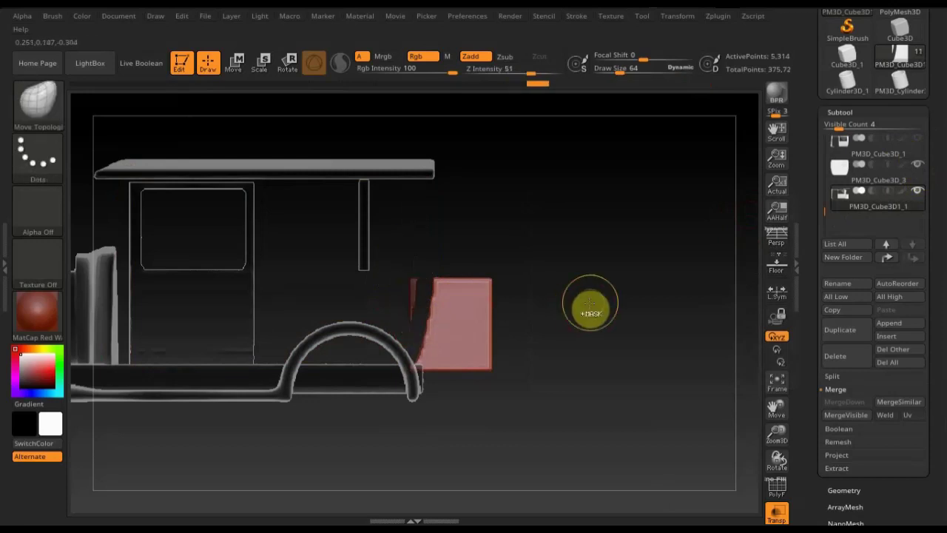
pyautogui.press('ctrl')
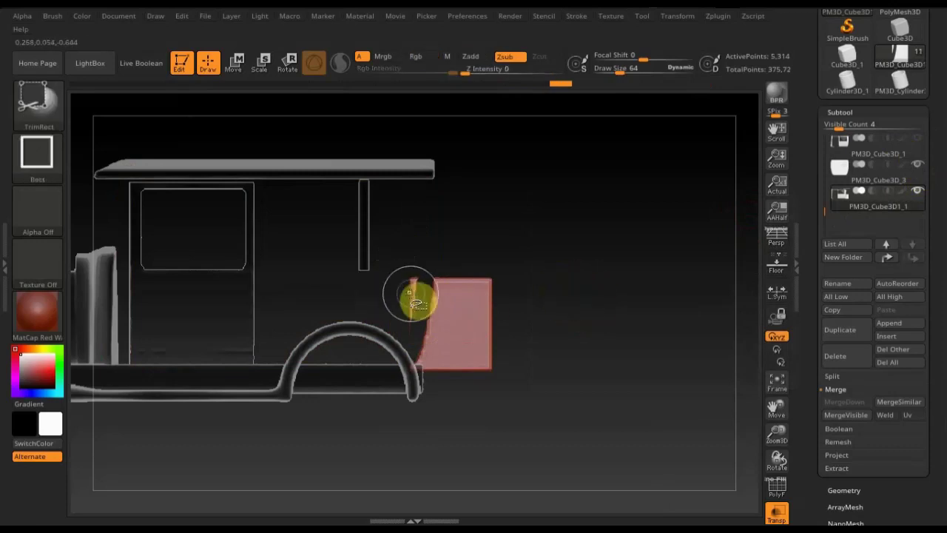
pyautogui.keyDown('ctrl'); pyautogui.moveTo(413, 294); pyautogui.dragTo(411, 293); pyautogui.keyUp('ctrl')
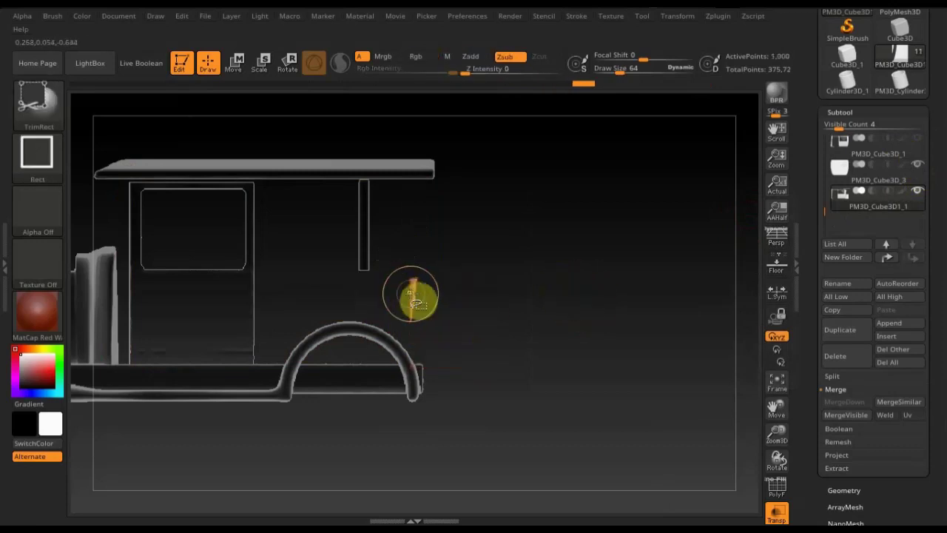
pyautogui.keyDown('ctrl'); pyautogui.keyDown('shift'); pyautogui.click(411, 294); pyautogui.keyUp('shift'); pyautogui.keyUp('ctrl')
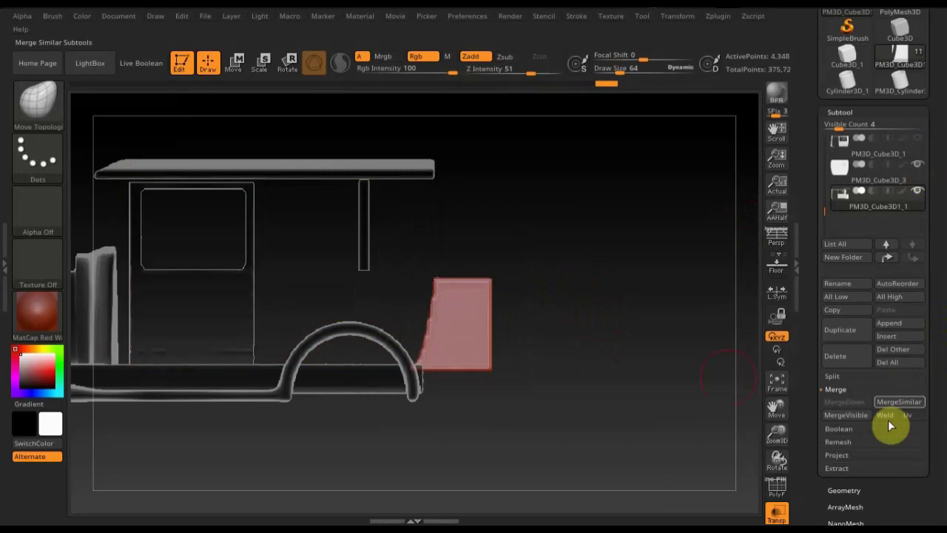
pyautogui.click(844, 490)
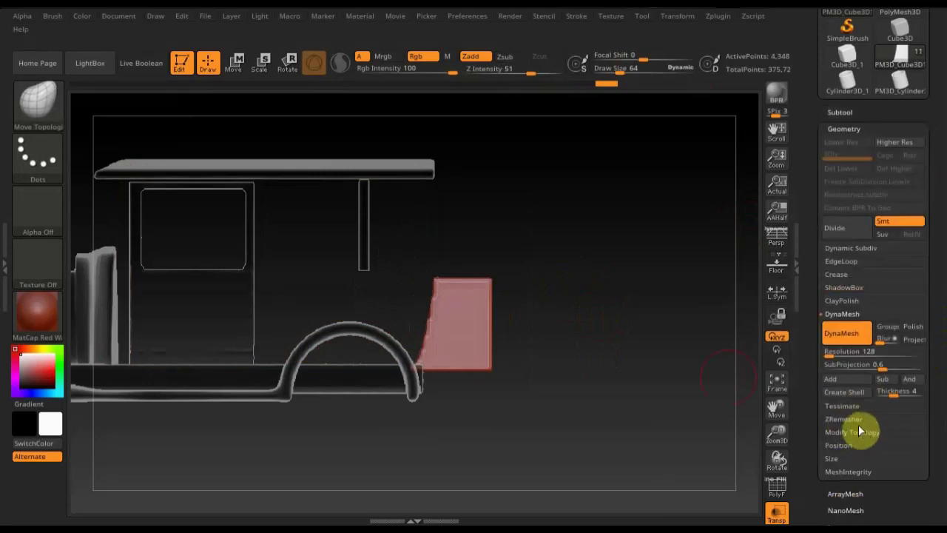
# - Delete the block's hidden geometry with Del Hidden and subdivide it to level 2, about 17,400 points
pyautogui.click(859, 432)
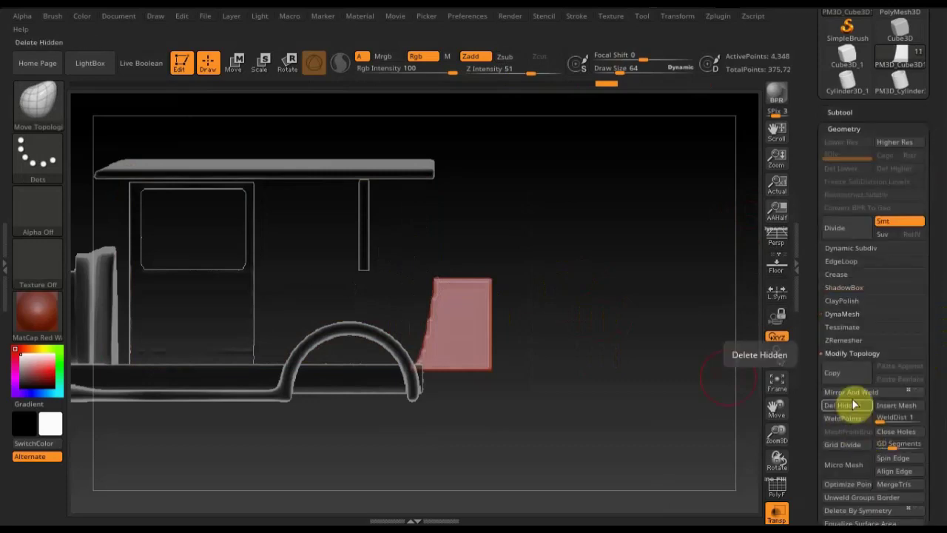
pyautogui.click(851, 407)
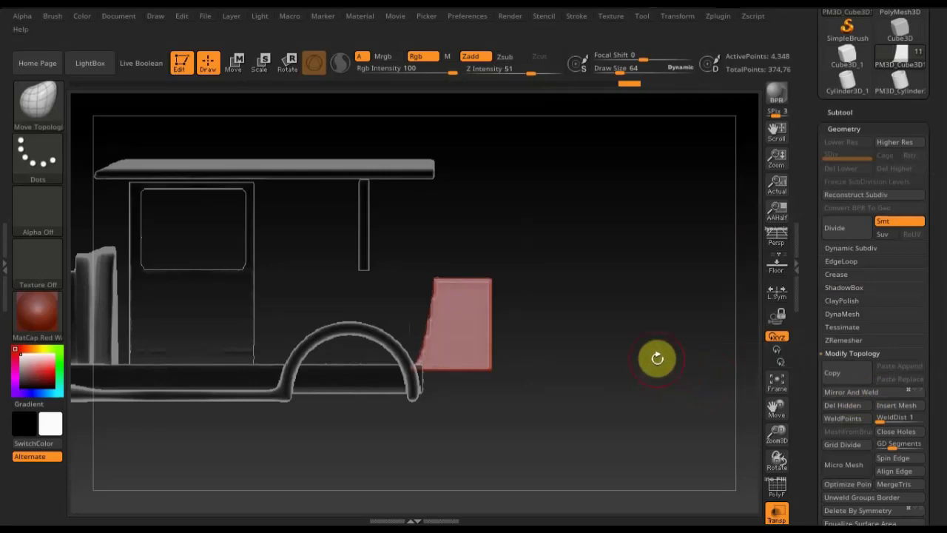
pyautogui.press('ctrl')
pyautogui.hotkey('ctrl', 'd')
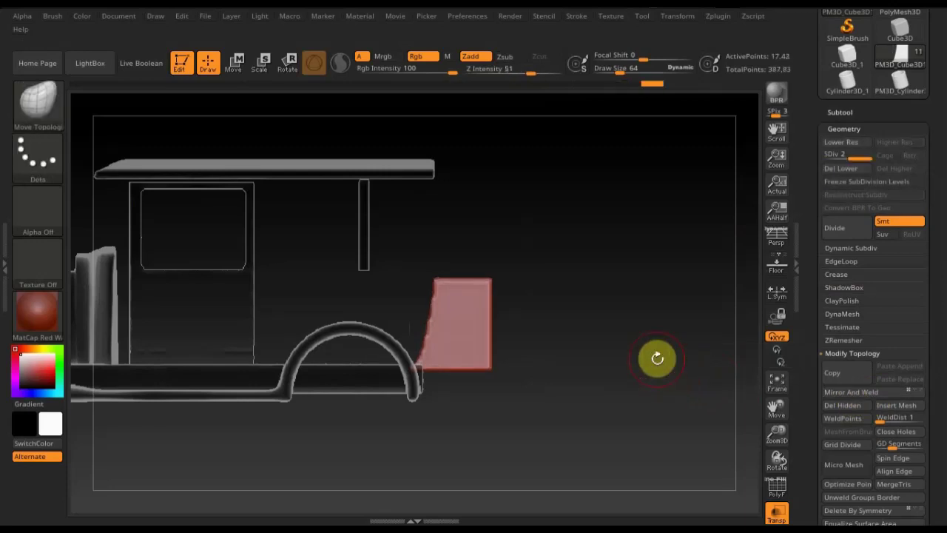
pyautogui.keyDown('shift'); pyautogui.moveTo(658, 358); pyautogui.dragTo(635, 316); pyautogui.keyUp('shift')
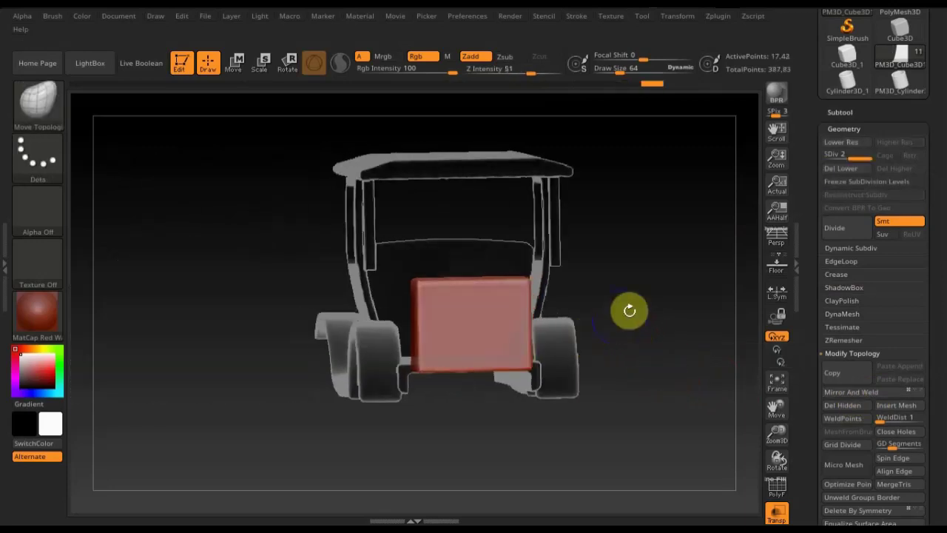
# - Scale the red block slightly narrower between the rear wheels and adjust its height
pyautogui.click(235, 65)
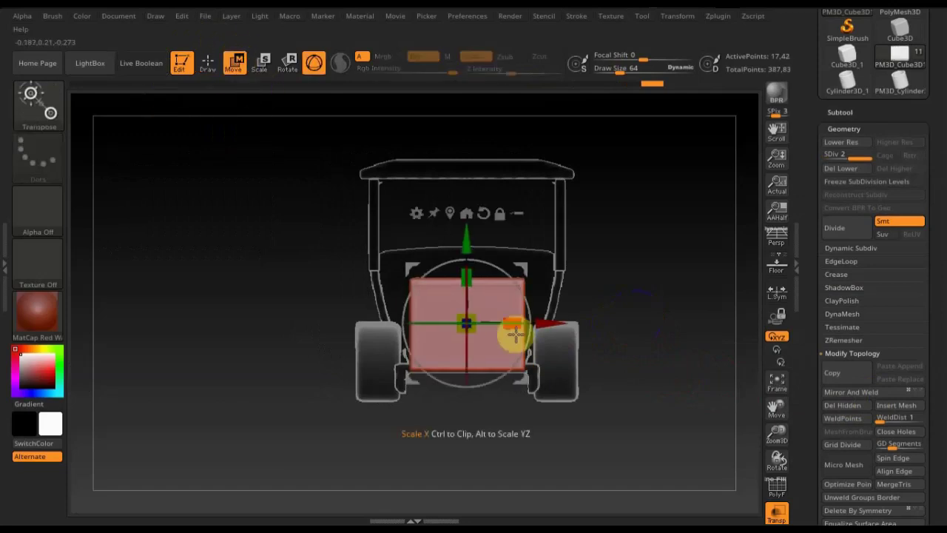
pyautogui.moveTo(516, 318); pyautogui.dragTo(525, 320)
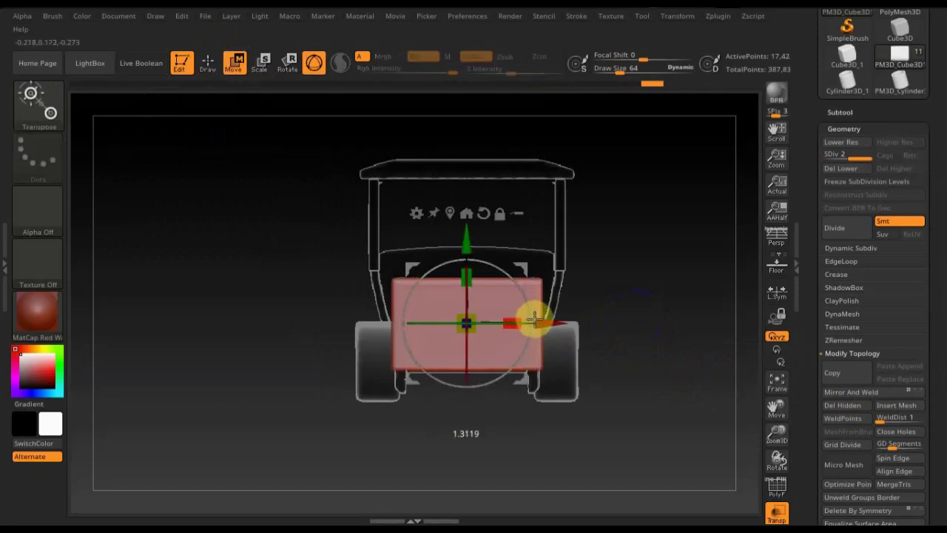
pyautogui.moveTo(641, 302)
pyautogui.mouseDown()
pyautogui.moveTo(700, 302)
pyautogui.moveTo(663, 331)
pyautogui.moveTo(651, 370)
pyautogui.mouseUp()
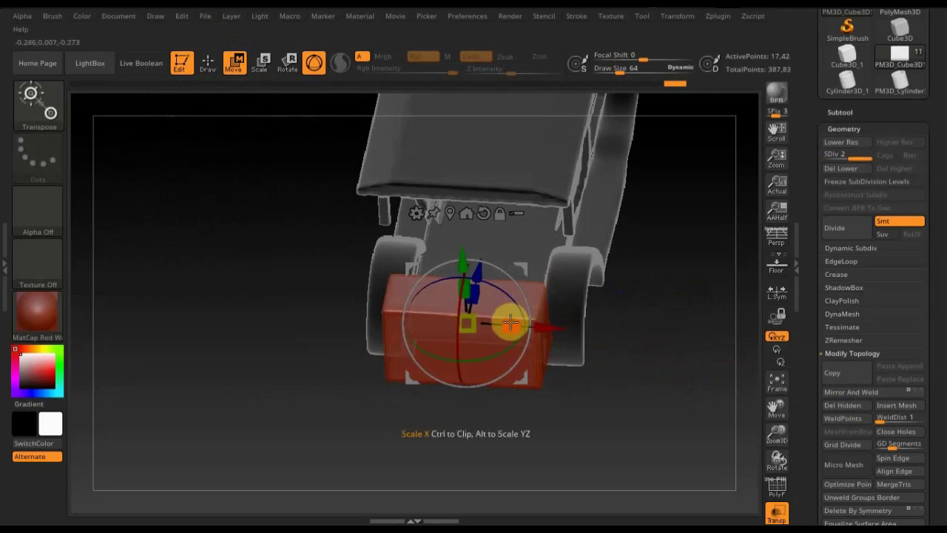
pyautogui.moveTo(508, 324); pyautogui.dragTo(504, 324)
pyautogui.moveTo(620, 372)
pyautogui.mouseDown()
pyautogui.moveTo(620, 318)
pyautogui.moveTo(649, 296)
pyautogui.mouseUp()
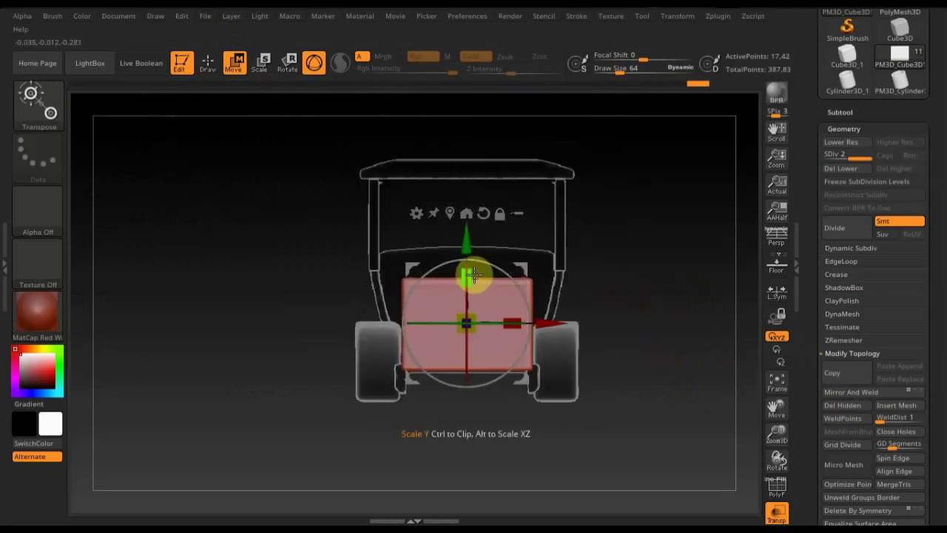
pyautogui.moveTo(472, 276); pyautogui.dragTo(469, 263)
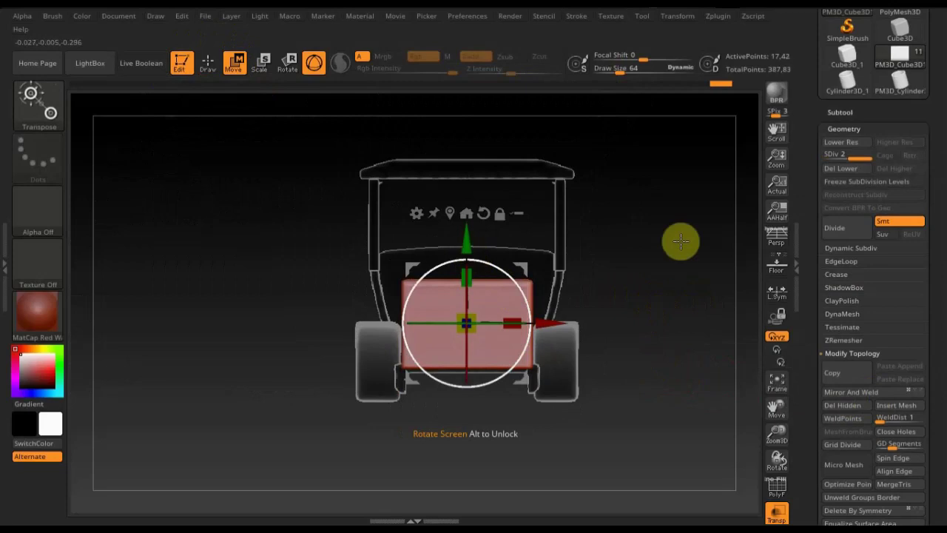
pyautogui.click(843, 110)
# - Unhide the cab subtool and turn off see-through so the whole car shows solid
pyautogui.click(919, 140)
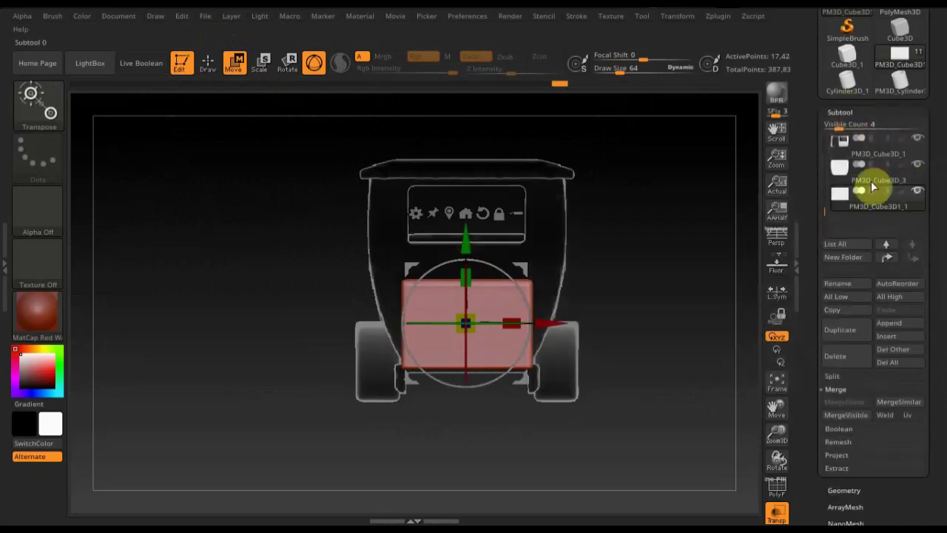
pyautogui.click(779, 516)
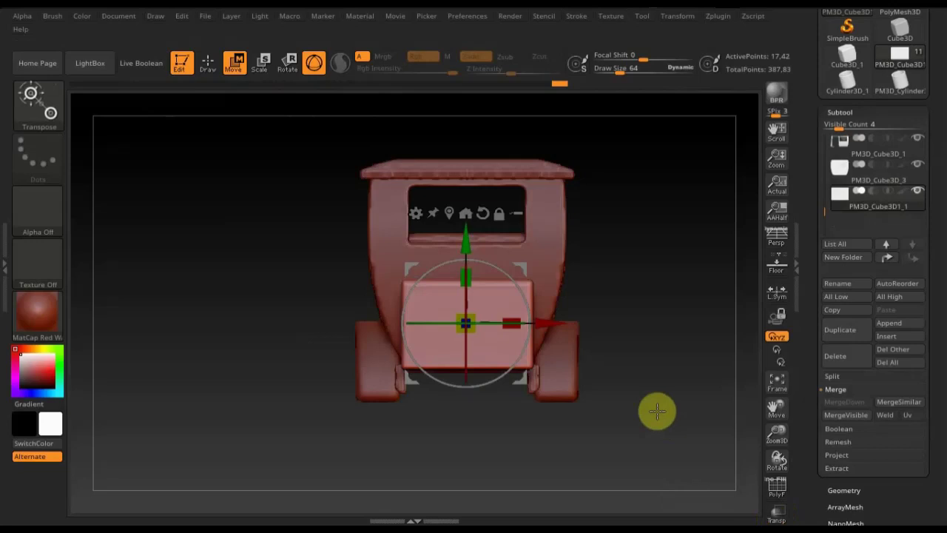
pyautogui.moveTo(656, 410)
pyautogui.mouseDown()
pyautogui.moveTo(719, 410)
pyautogui.moveTo(679, 407)
pyautogui.moveTo(649, 377)
pyautogui.moveTo(643, 351)
pyautogui.moveTo(612, 407)
pyautogui.moveTo(700, 410)
pyautogui.moveTo(654, 427)
pyautogui.moveTo(637, 472)
pyautogui.moveTo(660, 476)
pyautogui.moveTo(651, 463)
pyautogui.moveTo(757, 360)
pyautogui.mouseUp()
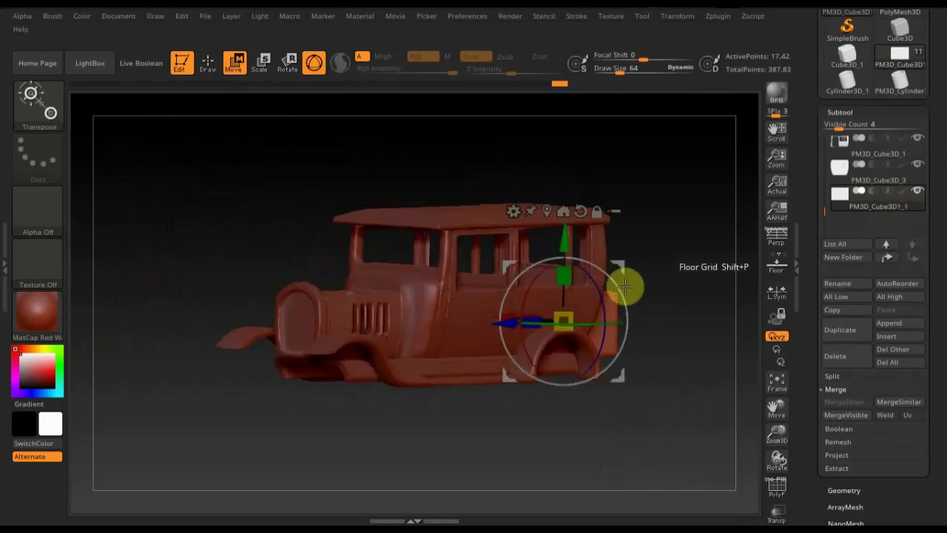
# - Pick PM3D_Cube3D_5 from the subtool popup and rotate to a straight front view
pyautogui.press('n')
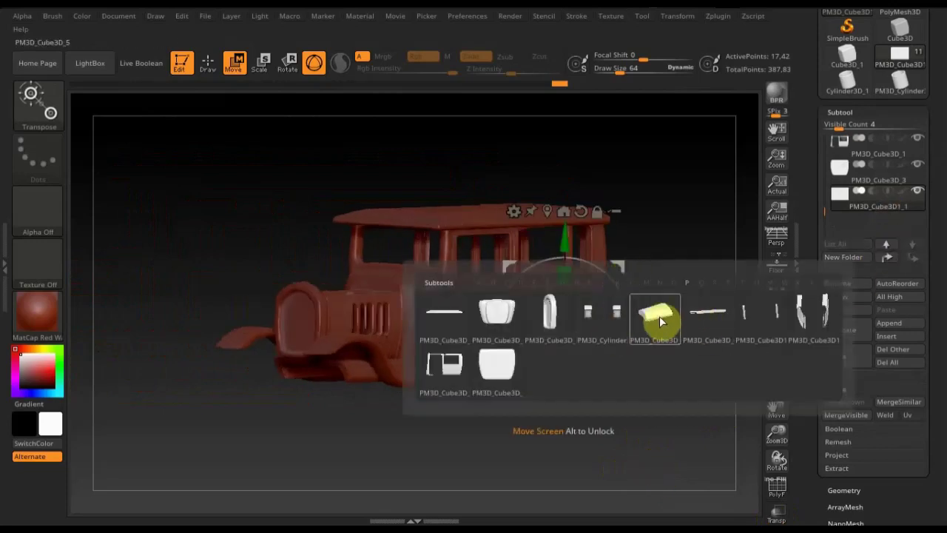
pyautogui.click(661, 320)
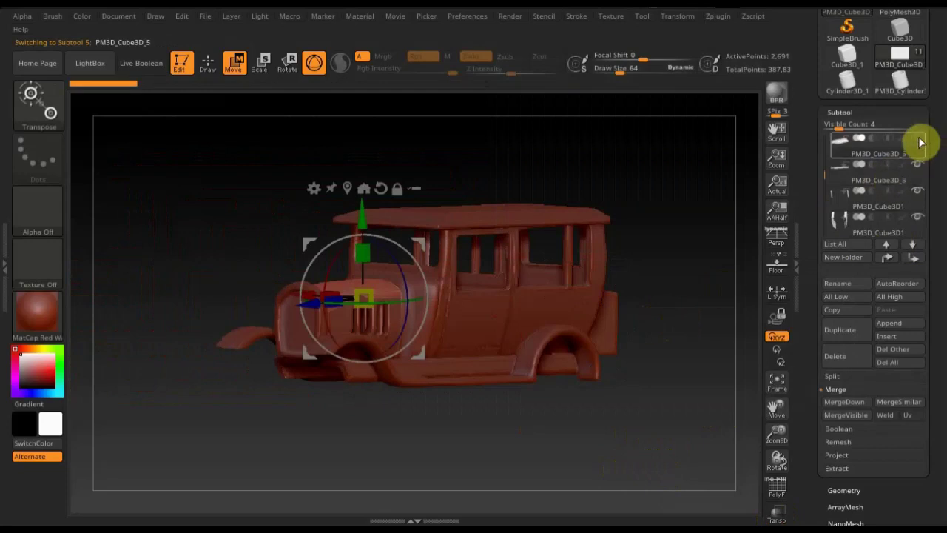
pyautogui.moveTo(658, 408)
pyautogui.mouseDown()
pyautogui.moveTo(641, 410)
pyautogui.moveTo(652, 448)
pyautogui.moveTo(681, 460)
pyautogui.moveTo(628, 372)
pyautogui.moveTo(644, 457)
pyautogui.moveTo(632, 442)
pyautogui.moveTo(628, 357)
pyautogui.moveTo(571, 372)
pyautogui.moveTo(473, 363)
pyautogui.moveTo(582, 353)
pyautogui.moveTo(581, 373)
pyautogui.moveTo(618, 423)
pyautogui.moveTo(612, 404)
pyautogui.mouseUp()
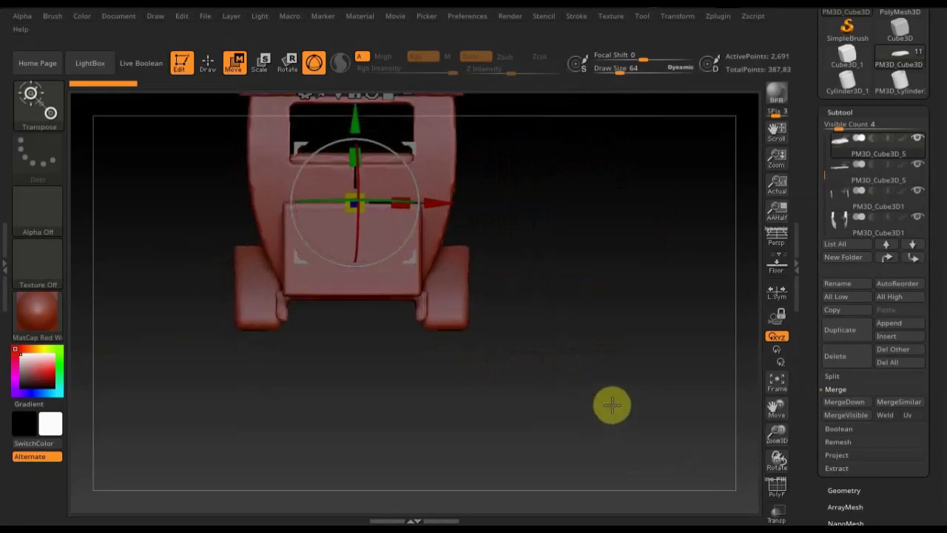
pyautogui.moveTo(497, 362)
pyautogui.mouseDown()
pyautogui.moveTo(497, 348)
pyautogui.moveTo(498, 377)
pyautogui.mouseUp()
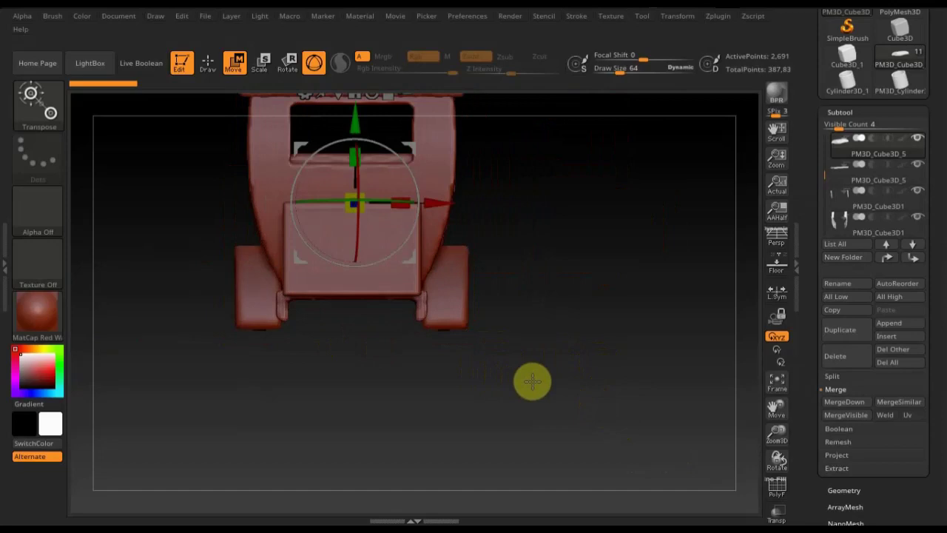
# - Append a Cylinder3D subtool, select PM3D_Cylinder3D1 and subdivide it with Ctrl+D
pyautogui.click(898, 326)
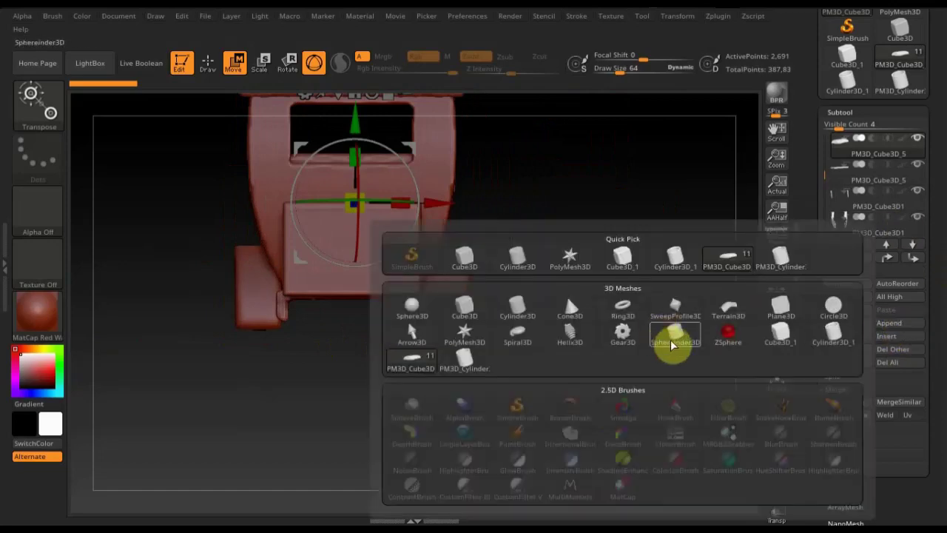
pyautogui.click(533, 313)
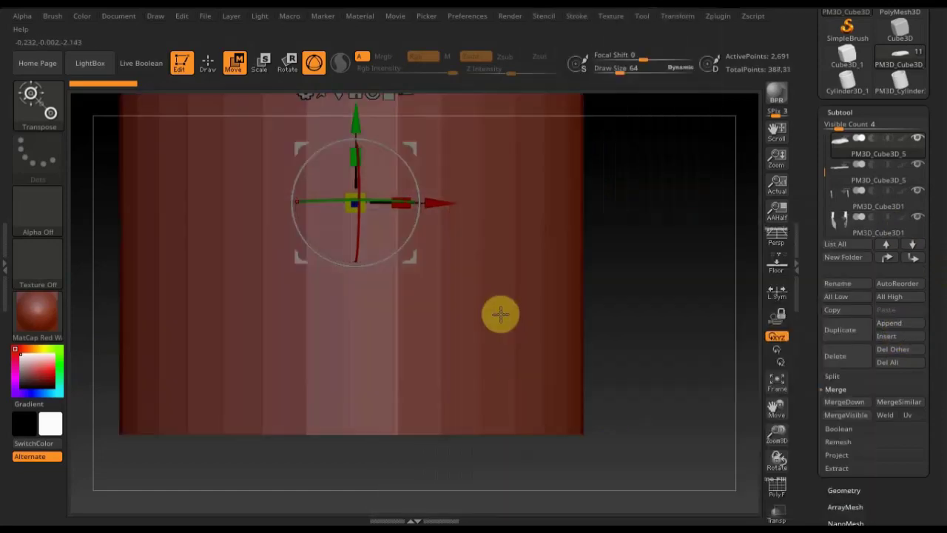
pyautogui.click(914, 248)
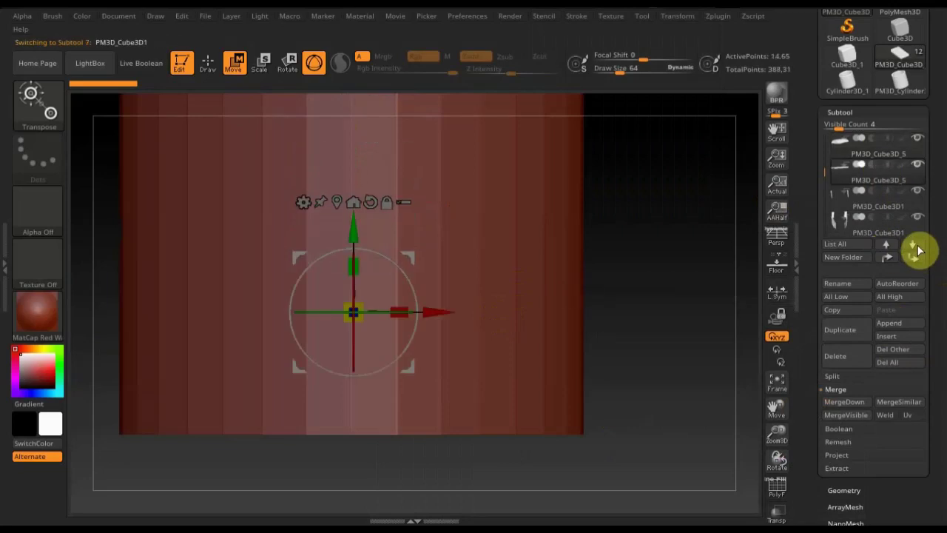
pyautogui.click(915, 250)
pyautogui.click(915, 251)
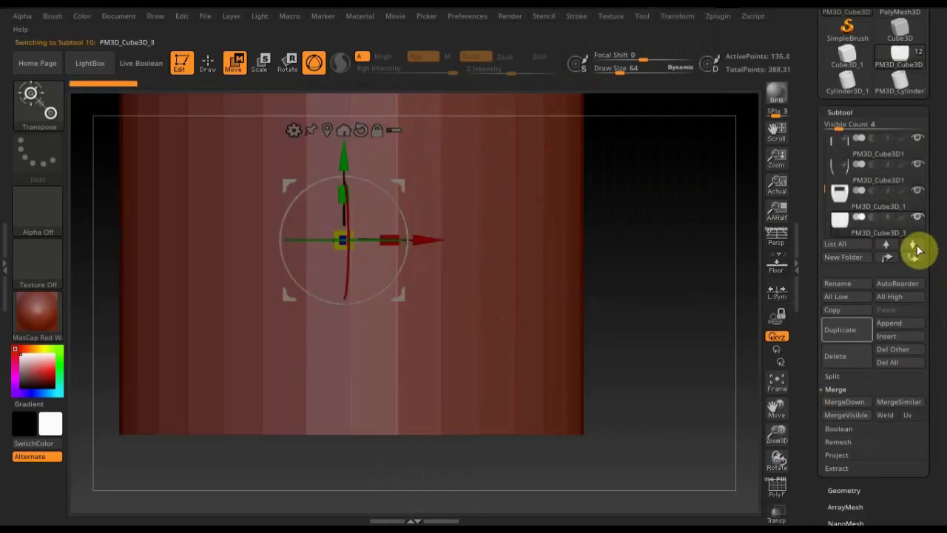
pyautogui.click(916, 251)
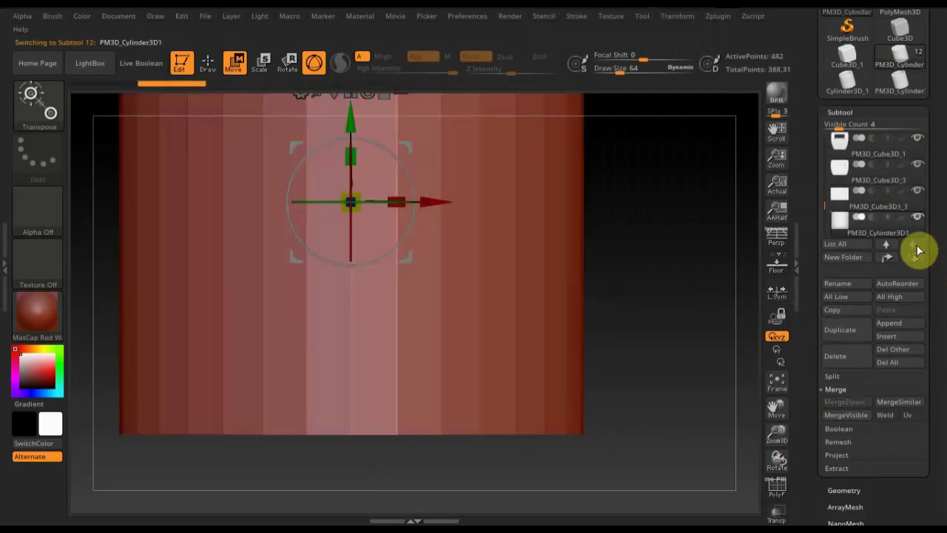
pyautogui.press('ctrl')
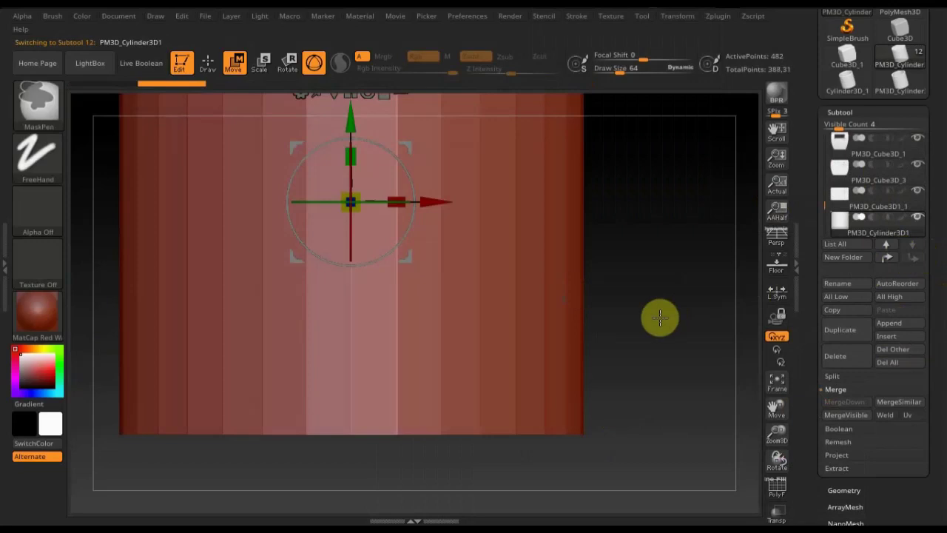
pyautogui.hotkey('ctrl', 'd')
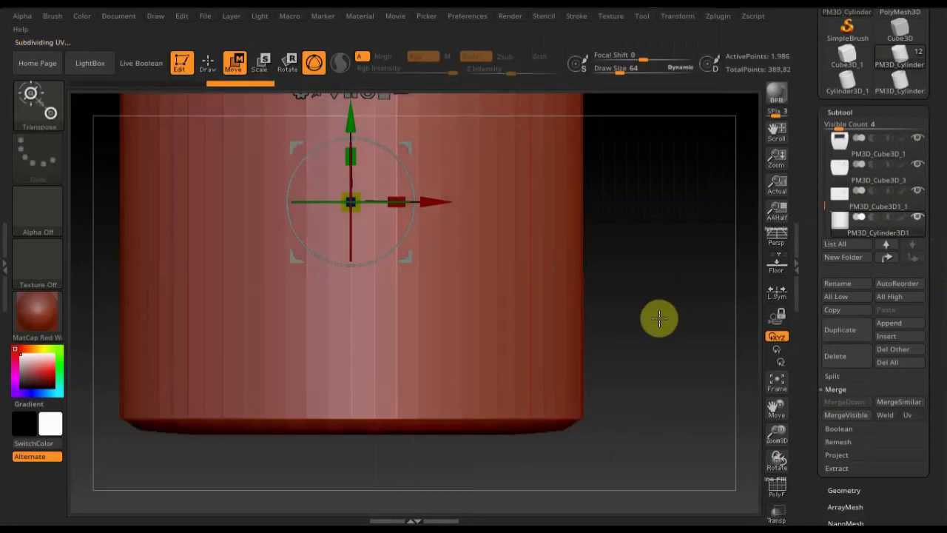
pyautogui.keyDown('alt'); pyautogui.moveTo(659, 318); pyautogui.dragTo(646, 209); pyautogui.keyUp('alt')
pyautogui.moveTo(626, 175)
pyautogui.keyDown('alt'); pyautogui.mouseDown()
pyautogui.moveTo(643, 293)
pyautogui.moveTo(624, 296)
pyautogui.mouseUp(); pyautogui.keyUp('alt')
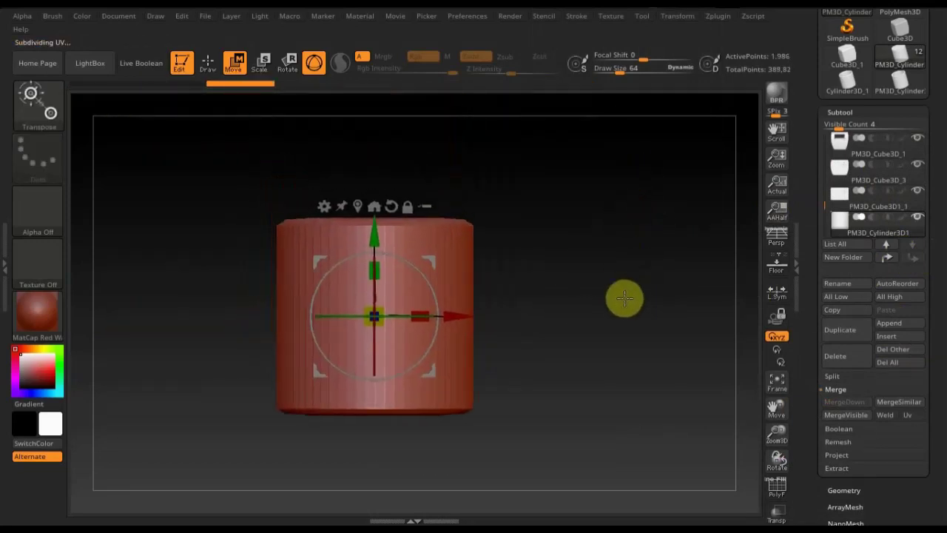
# - DynaMesh the cylinder, shrink it, and rotate it 90° to lie across the car's front
pyautogui.click(838, 490)
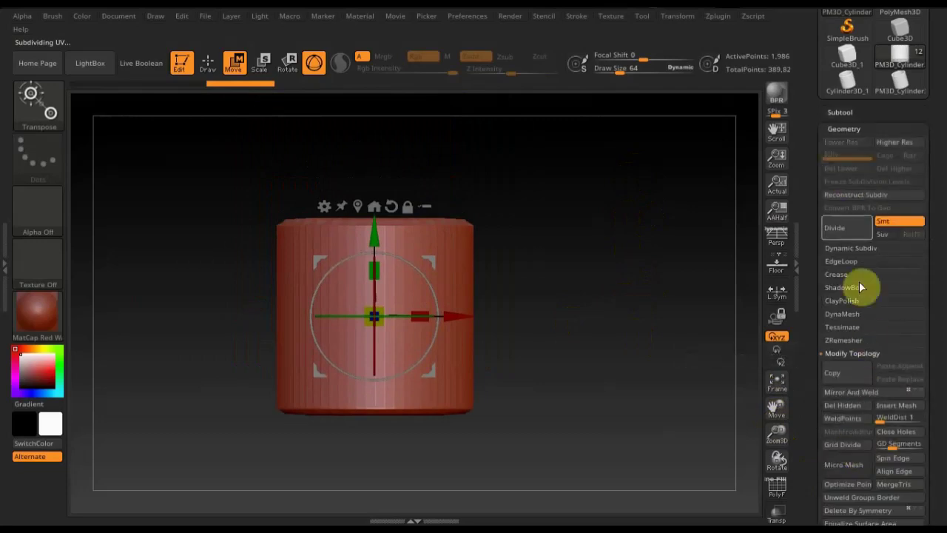
pyautogui.click(844, 314)
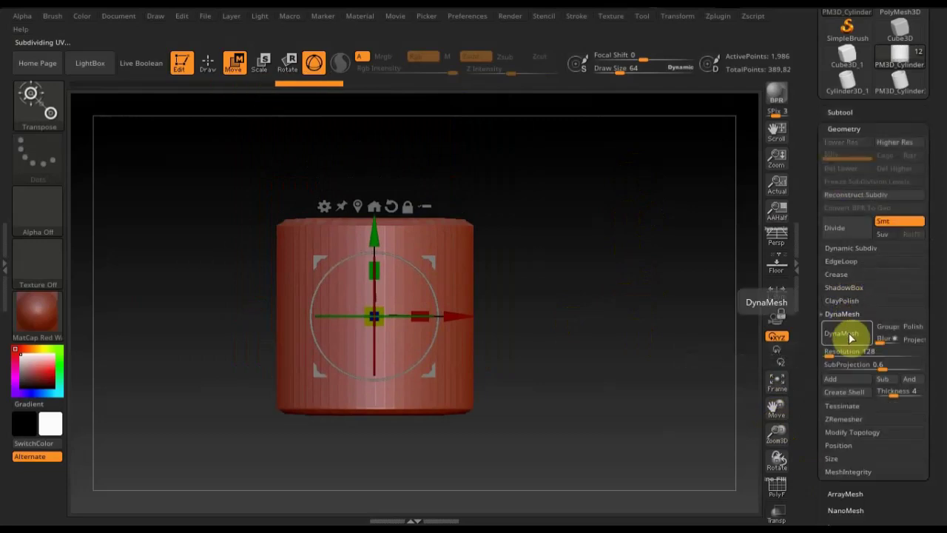
pyautogui.click(842, 347)
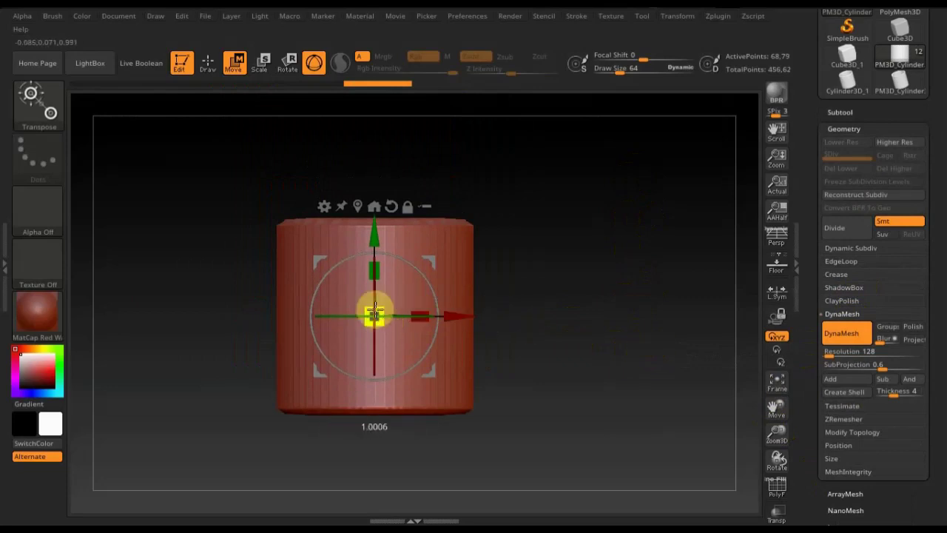
pyautogui.moveTo(374, 311); pyautogui.dragTo(333, 230)
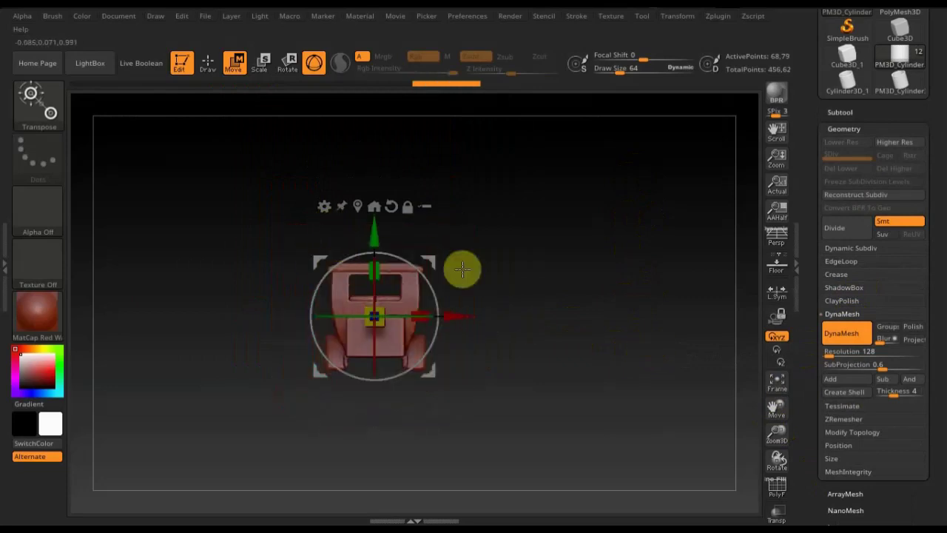
pyautogui.hotkey('ctrl', 'z')
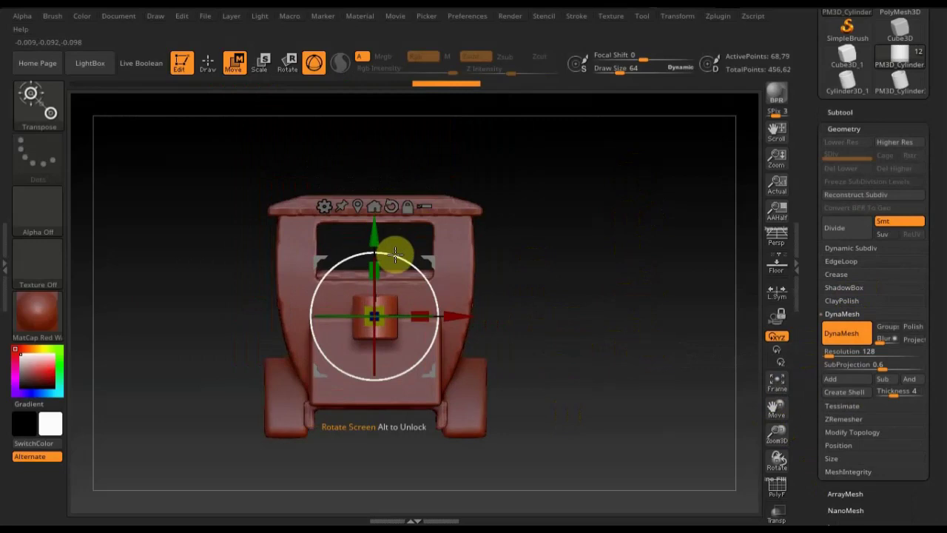
pyautogui.moveTo(393, 254)
pyautogui.mouseDown()
pyautogui.moveTo(414, 281)
pyautogui.moveTo(420, 337)
pyautogui.mouseUp()
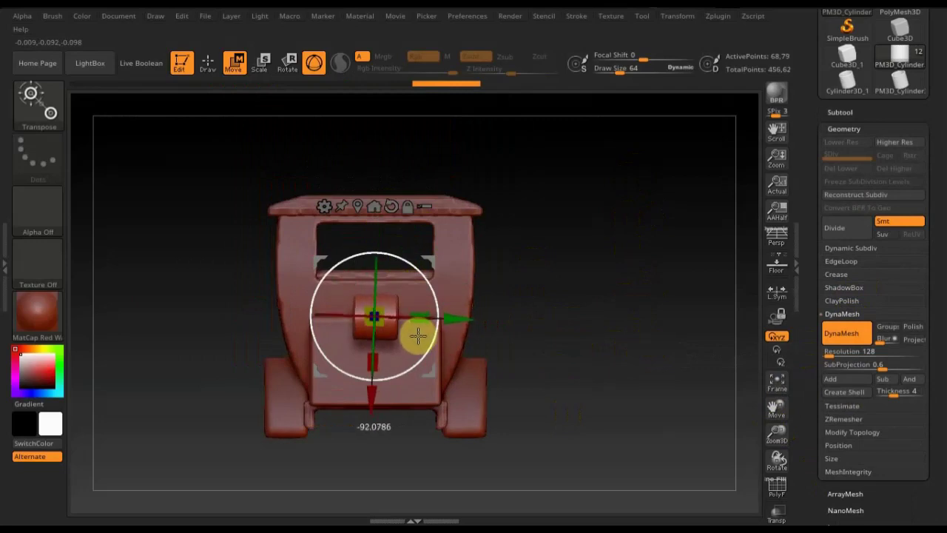
pyautogui.moveTo(418, 334); pyautogui.dragTo(419, 329)
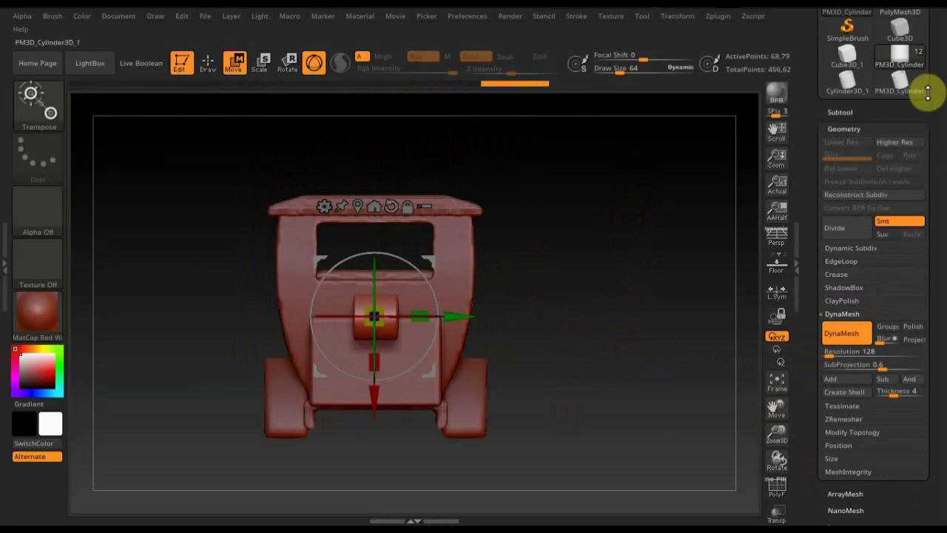
# - Duplicate the cylinder subtool and hide the copy, keeping the original active
pyautogui.click(844, 112)
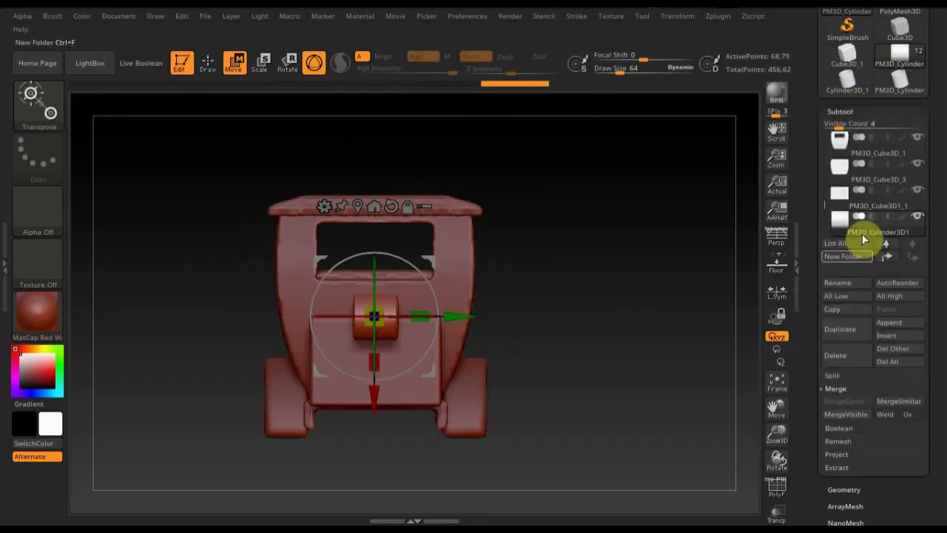
pyautogui.click(826, 331)
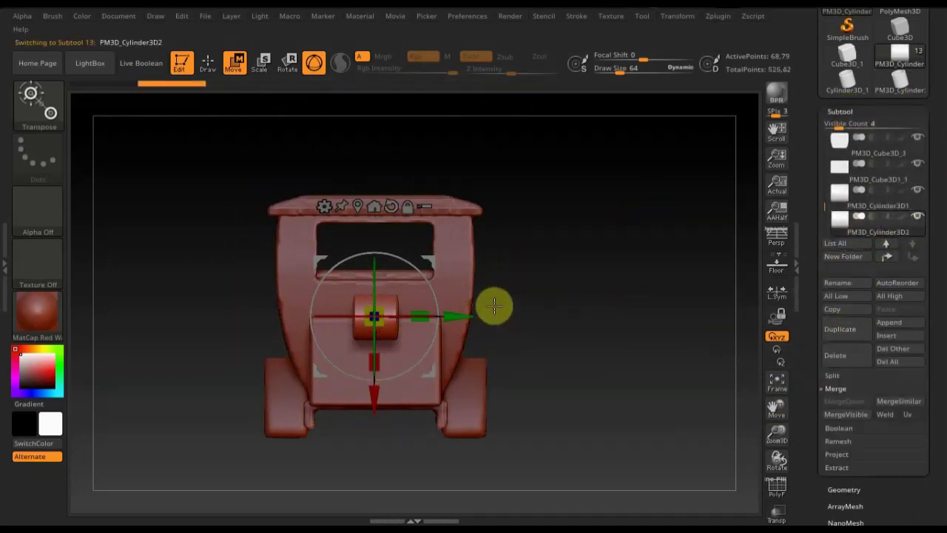
pyautogui.click(857, 213)
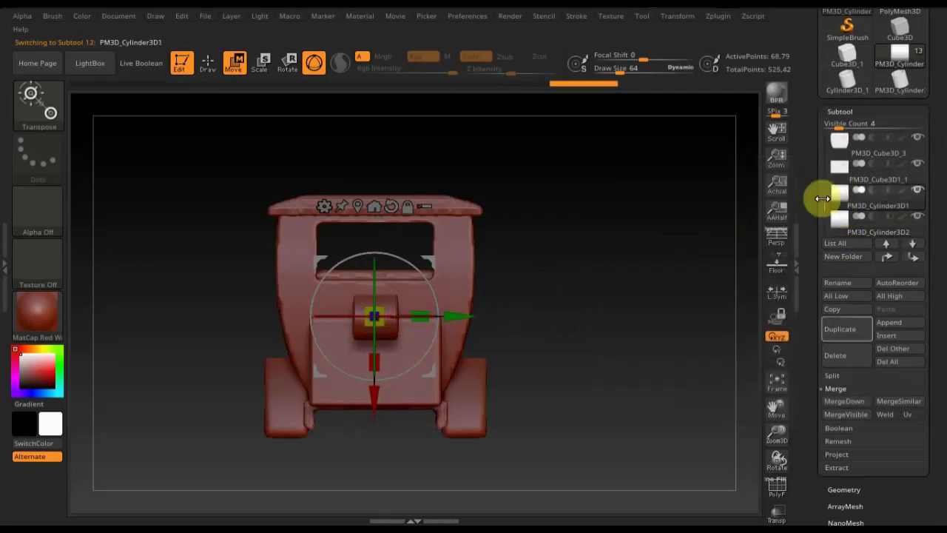
pyautogui.click(918, 216)
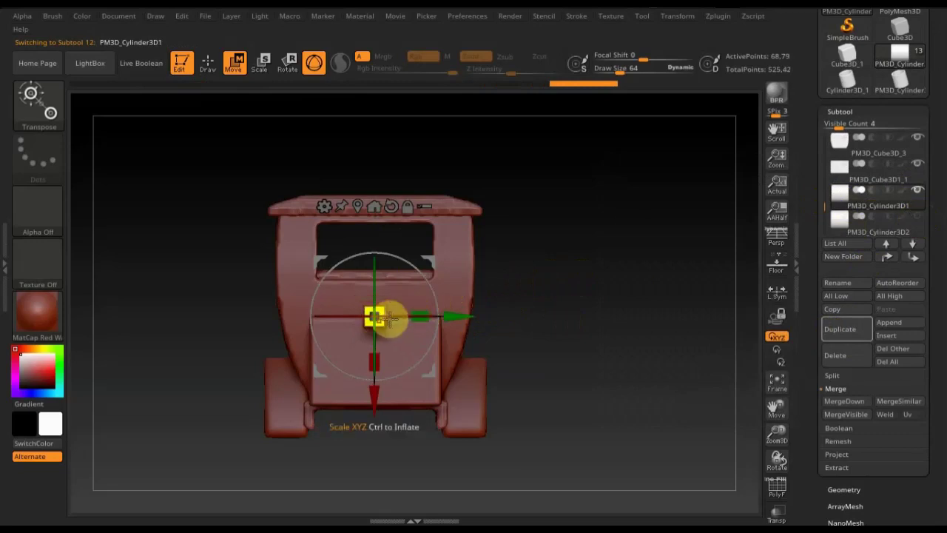
# - Stretch the cylinder into a long horizontal bar and lower it to wheel height across the front
pyautogui.moveTo(375, 317)
pyautogui.mouseDown()
pyautogui.moveTo(472, 314)
pyautogui.moveTo(386, 326)
pyautogui.mouseUp()
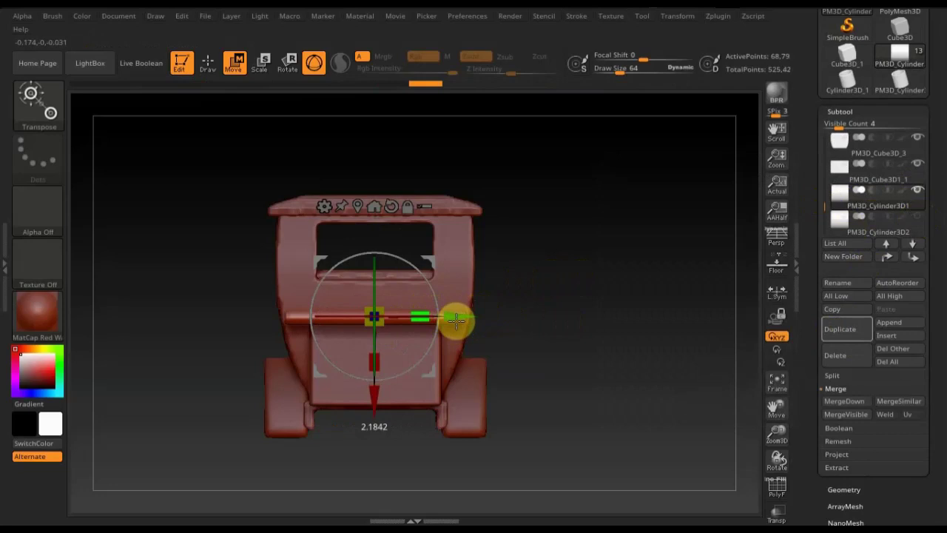
pyautogui.moveTo(383, 396)
pyautogui.mouseDown()
pyautogui.moveTo(393, 484)
pyautogui.moveTo(415, 481)
pyautogui.mouseUp()
pyautogui.moveTo(522, 469)
pyautogui.mouseDown()
pyautogui.moveTo(598, 469)
pyautogui.moveTo(555, 455)
pyautogui.mouseUp()
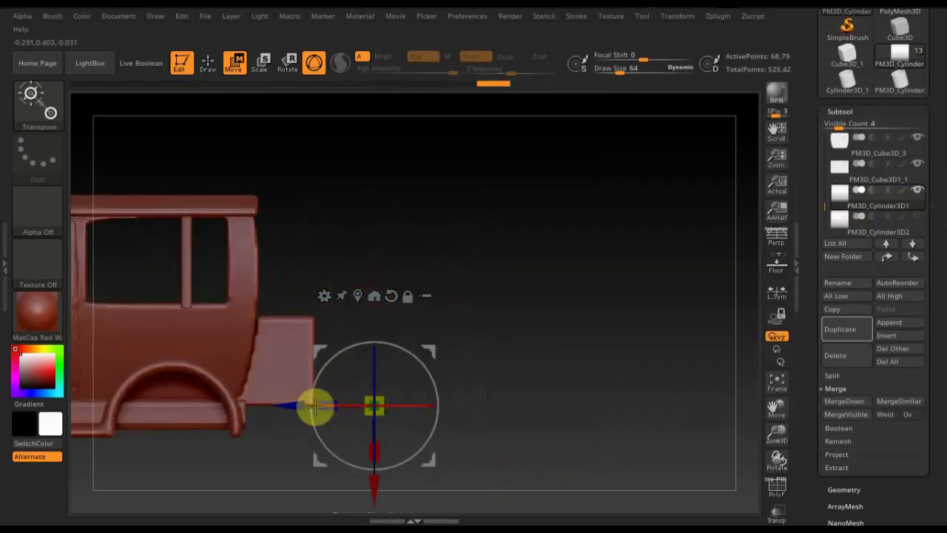
pyautogui.moveTo(313, 404); pyautogui.dragTo(99, 415)
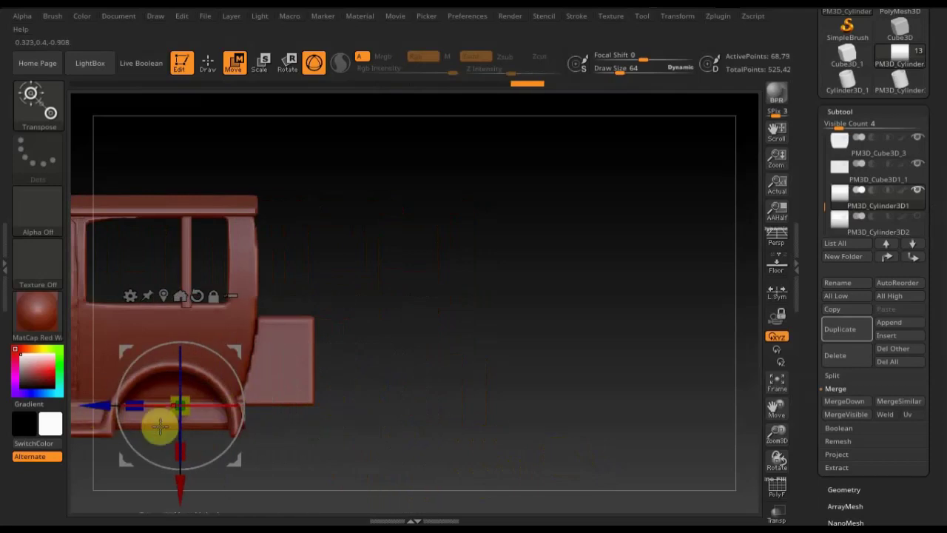
pyautogui.moveTo(182, 486); pyautogui.dragTo(181, 505)
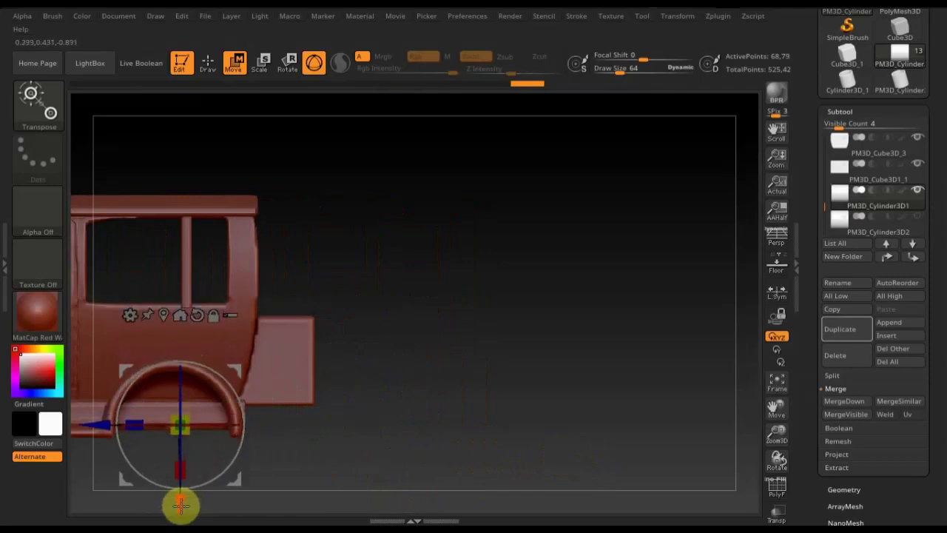
pyautogui.moveTo(518, 447)
pyautogui.mouseDown()
pyautogui.moveTo(491, 449)
pyautogui.moveTo(517, 430)
pyautogui.mouseUp()
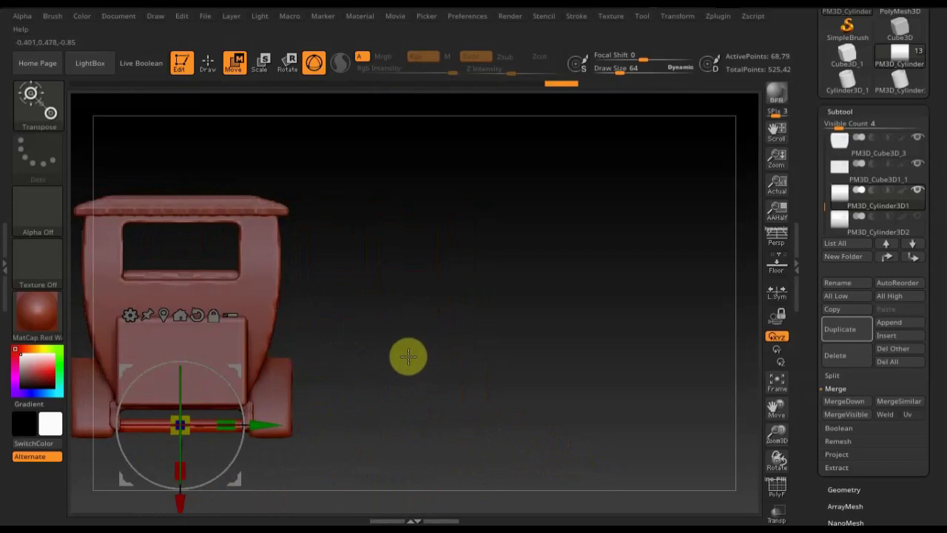
pyautogui.moveTo(408, 356)
pyautogui.keyDown('alt'); pyautogui.mouseDown()
pyautogui.moveTo(540, 334)
pyautogui.moveTo(541, 297)
pyautogui.mouseUp(); pyautogui.keyUp('alt')
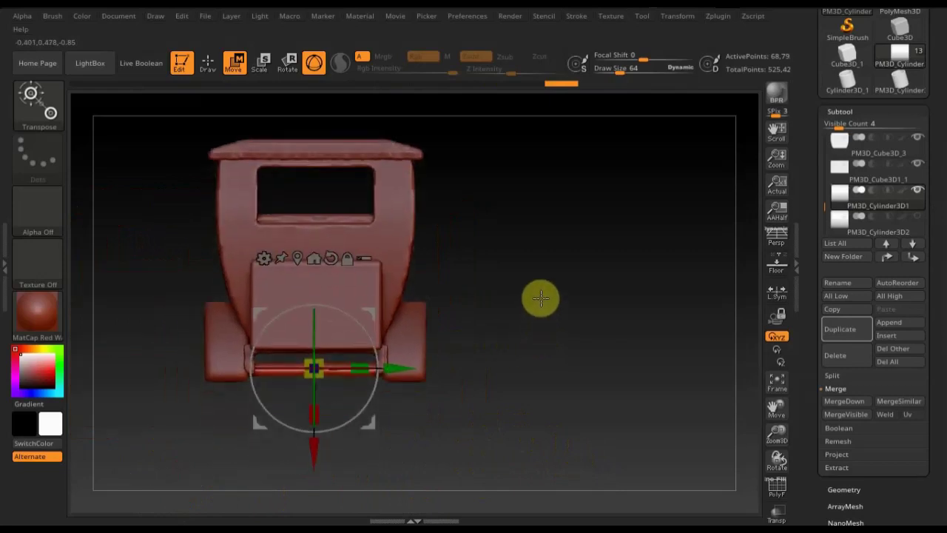
# - Copy the small cylinder part and move the selected one down onto the bar
pyautogui.click(919, 221)
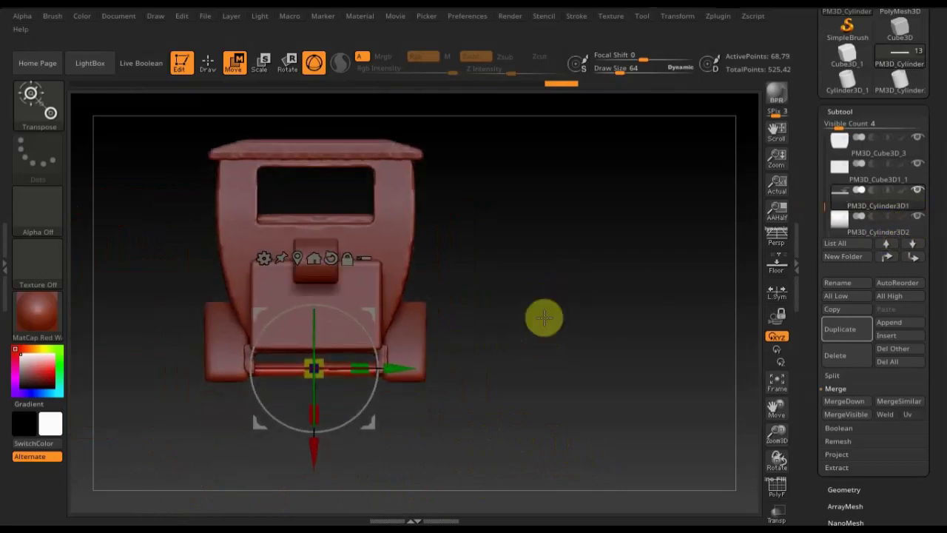
pyautogui.click(854, 231)
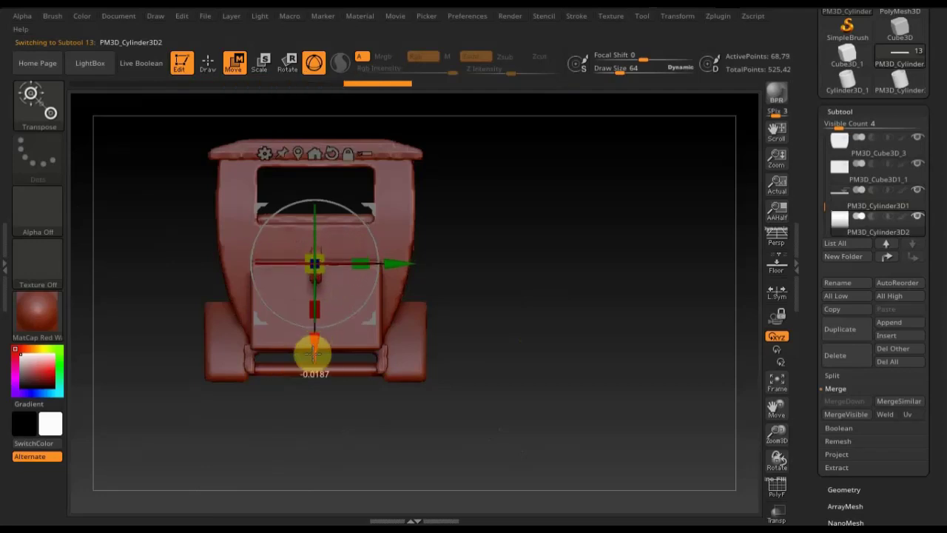
pyautogui.moveTo(313, 348); pyautogui.dragTo(299, 456)
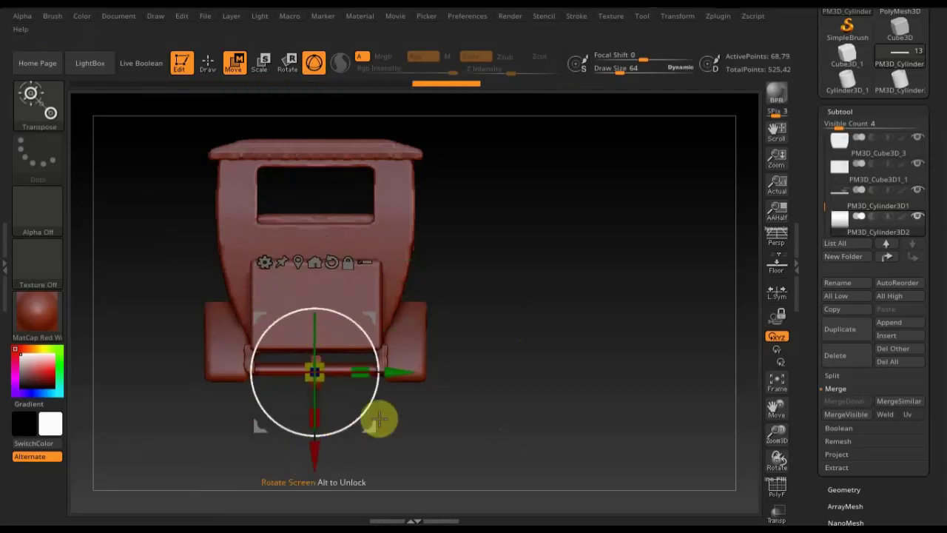
pyautogui.moveTo(455, 408); pyautogui.dragTo(521, 411)
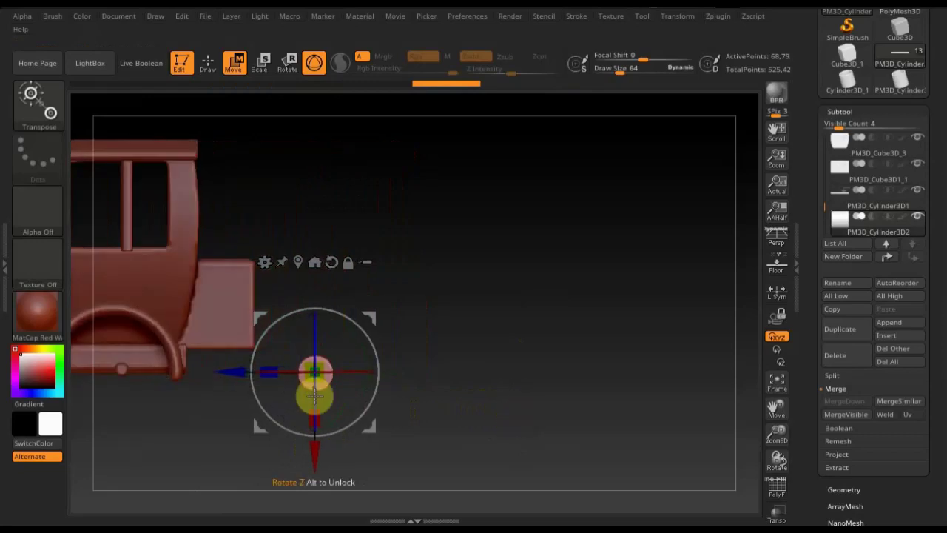
pyautogui.moveTo(237, 369)
pyautogui.mouseDown()
pyautogui.moveTo(76, 373)
pyautogui.moveTo(126, 374)
pyautogui.mouseUp()
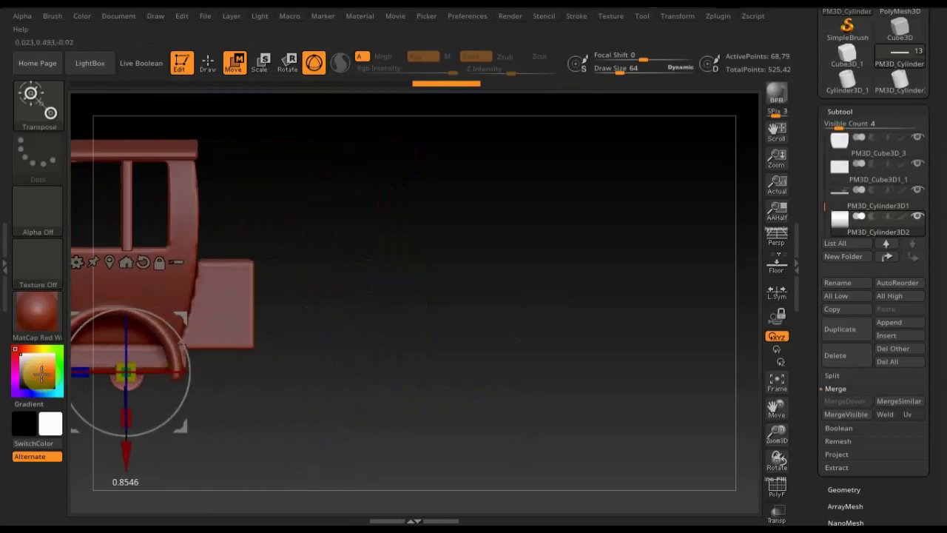
pyautogui.moveTo(272, 389)
pyautogui.mouseDown()
pyautogui.moveTo(302, 221)
pyautogui.moveTo(322, 275)
pyautogui.moveTo(612, 243)
pyautogui.mouseUp()
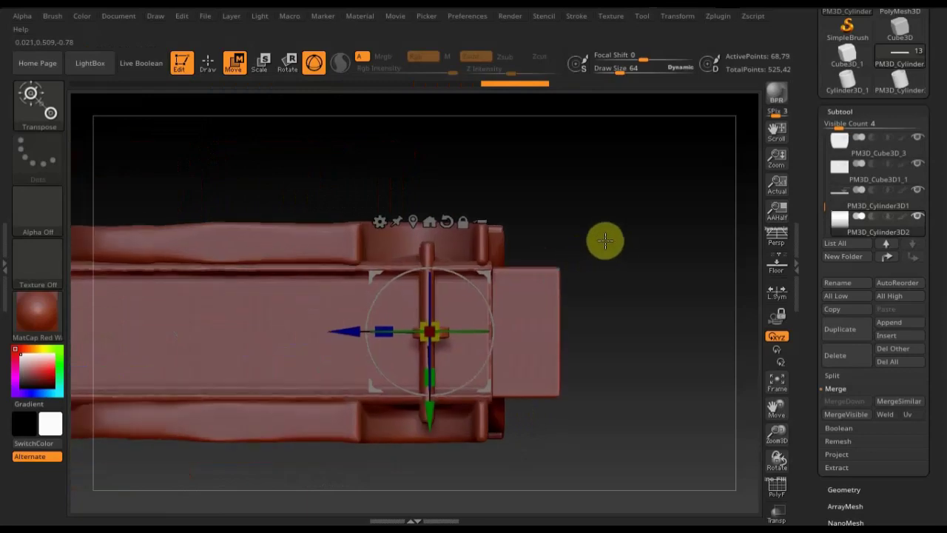
# - Fine-tune the collar's position along the bar and raise it slightly
pyautogui.moveTo(345, 326); pyautogui.dragTo(338, 328)
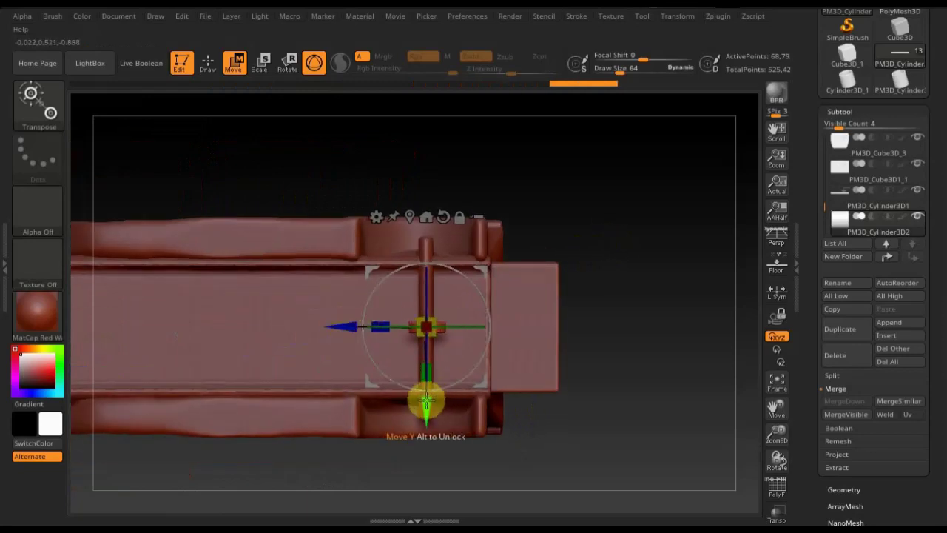
pyautogui.moveTo(426, 404); pyautogui.dragTo(428, 407)
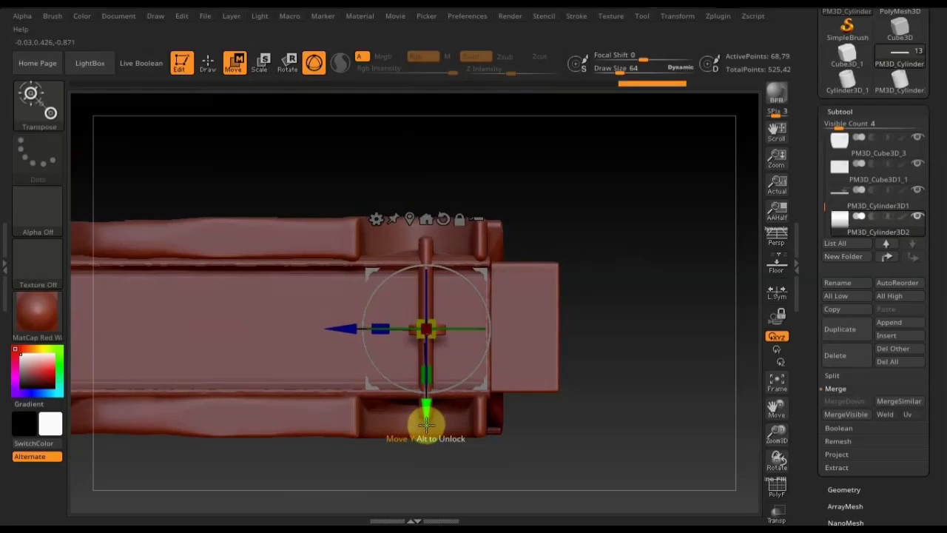
pyautogui.moveTo(427, 412); pyautogui.dragTo(427, 398)
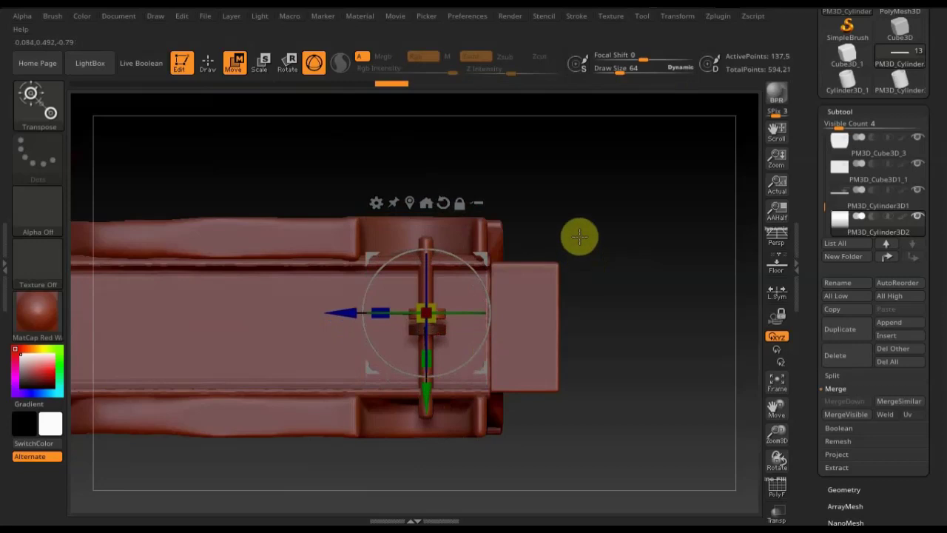
pyautogui.moveTo(582, 277)
pyautogui.mouseDown()
pyautogui.moveTo(577, 376)
pyautogui.moveTo(497, 372)
pyautogui.moveTo(502, 382)
pyautogui.mouseUp()
pyautogui.moveTo(666, 338)
pyautogui.mouseDown()
pyautogui.moveTo(650, 234)
pyautogui.moveTo(597, 344)
pyautogui.mouseUp()
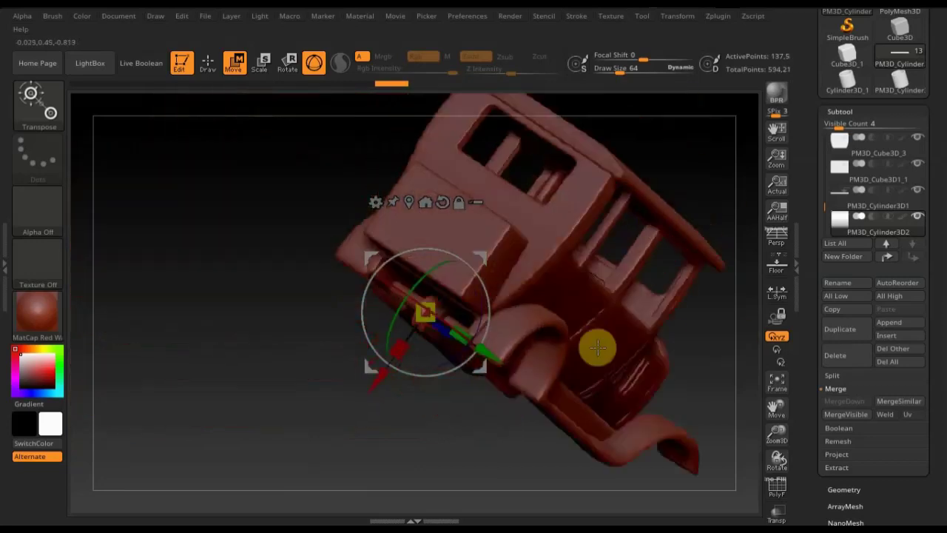
pyautogui.keyDown('shift'); pyautogui.moveTo(548, 454); pyautogui.dragTo(537, 376); pyautogui.keyUp('shift')
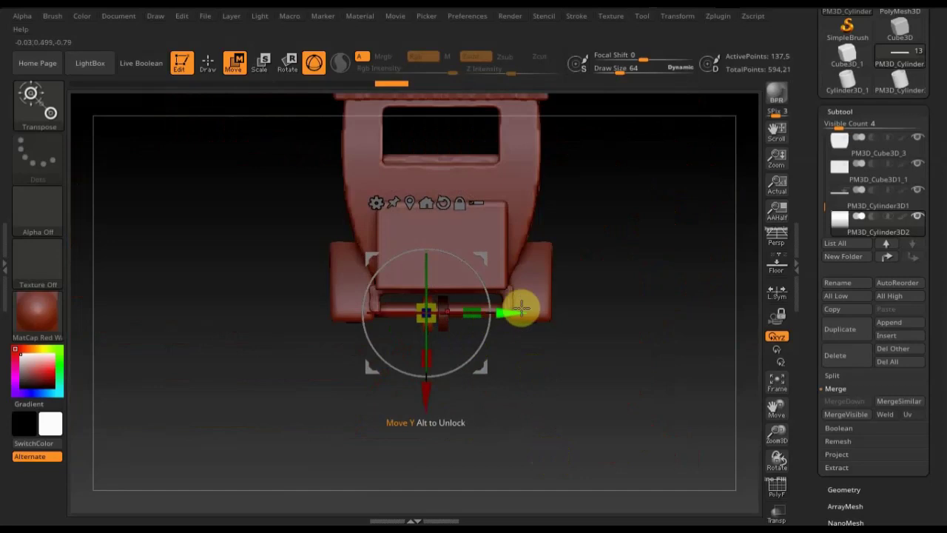
# - Slide the collar out toward the bar's right end and turn on Transp see-through display
pyautogui.moveTo(510, 311); pyautogui.dragTo(618, 313)
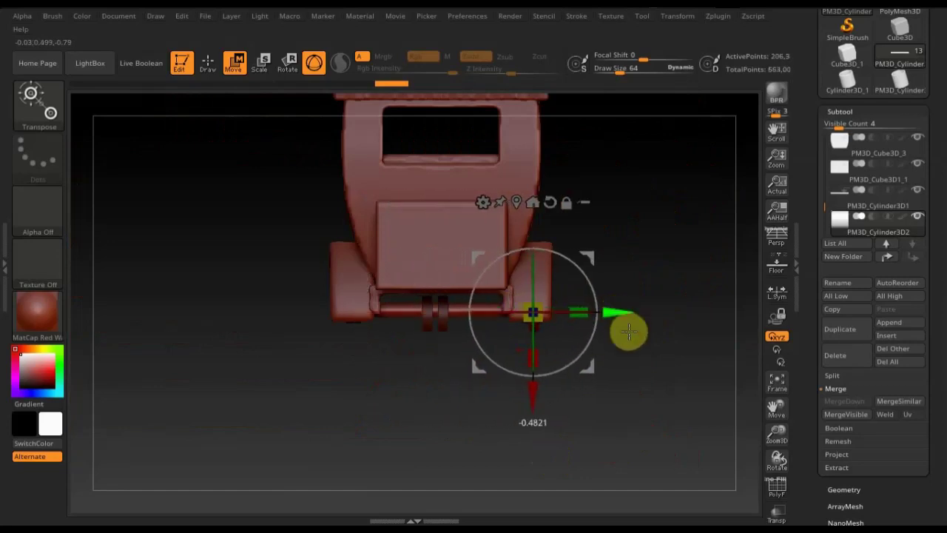
pyautogui.moveTo(600, 370); pyautogui.dragTo(590, 366)
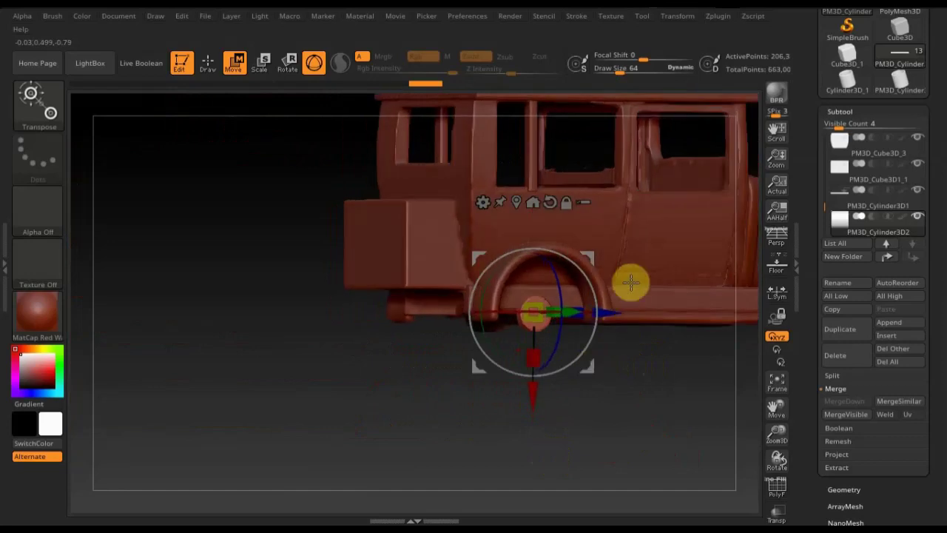
pyautogui.moveTo(631, 282)
pyautogui.mouseDown()
pyautogui.moveTo(651, 207)
pyautogui.moveTo(628, 271)
pyautogui.mouseUp()
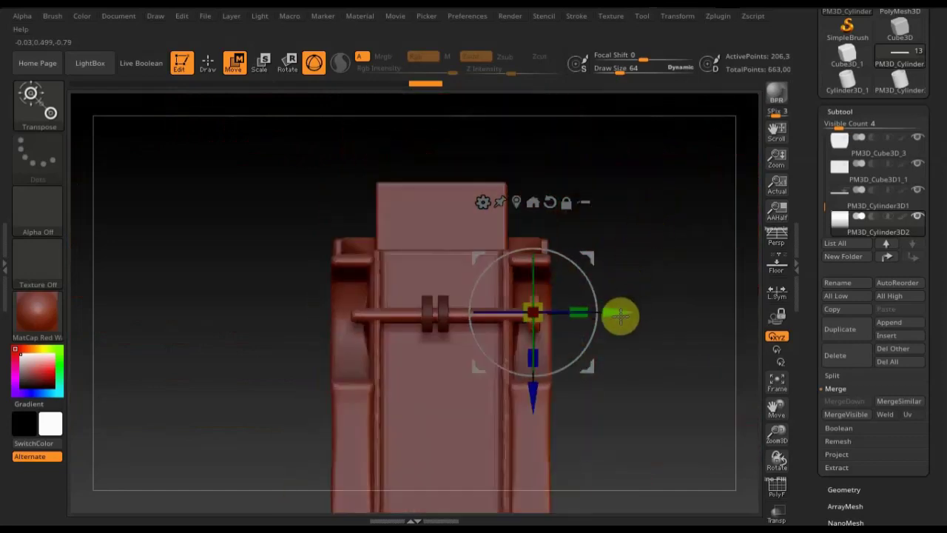
pyautogui.moveTo(620, 316)
pyautogui.mouseDown()
pyautogui.moveTo(672, 365)
pyautogui.moveTo(627, 434)
pyautogui.moveTo(545, 385)
pyautogui.moveTo(518, 390)
pyautogui.mouseUp()
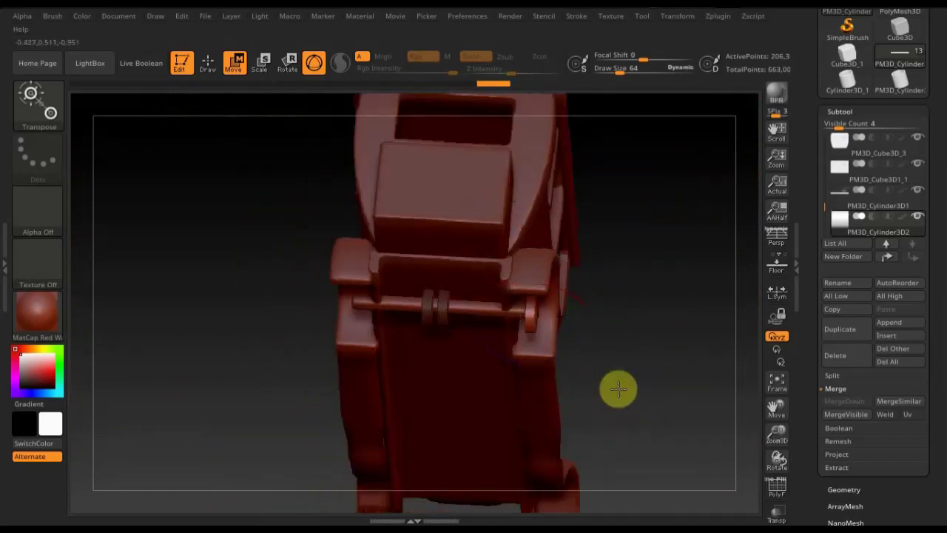
pyautogui.moveTo(619, 389)
pyautogui.mouseDown()
pyautogui.moveTo(567, 381)
pyautogui.moveTo(571, 406)
pyautogui.mouseUp()
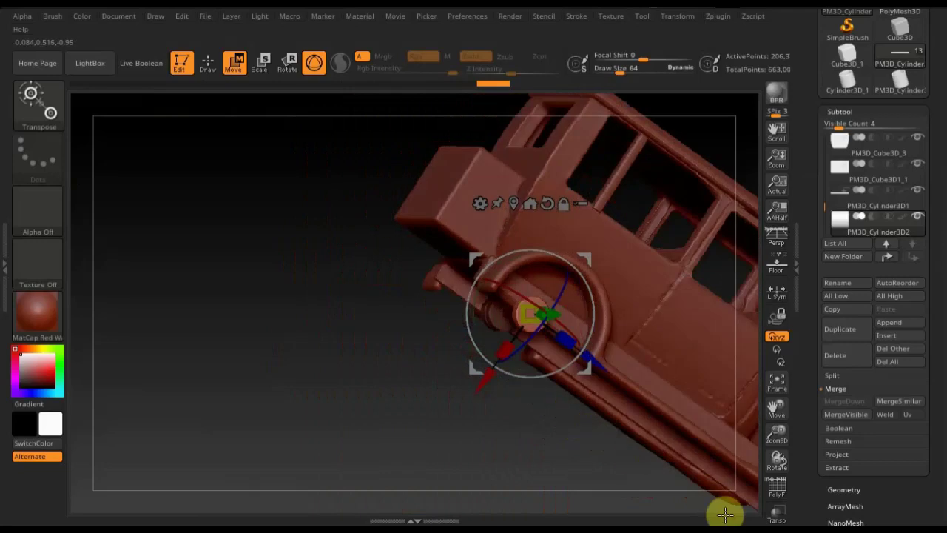
pyautogui.click(777, 511)
pyautogui.moveTo(603, 440)
pyautogui.mouseDown()
pyautogui.moveTo(553, 442)
pyautogui.moveTo(615, 449)
pyautogui.mouseUp()
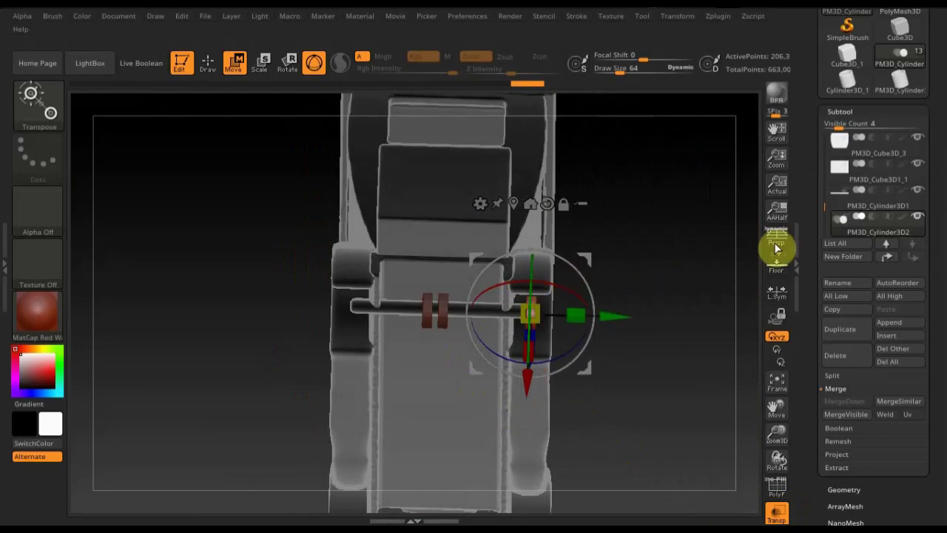
# - Select PM3D_Cylinder3D2 and nudge it up and along the car's length in side view
pyautogui.click(842, 206)
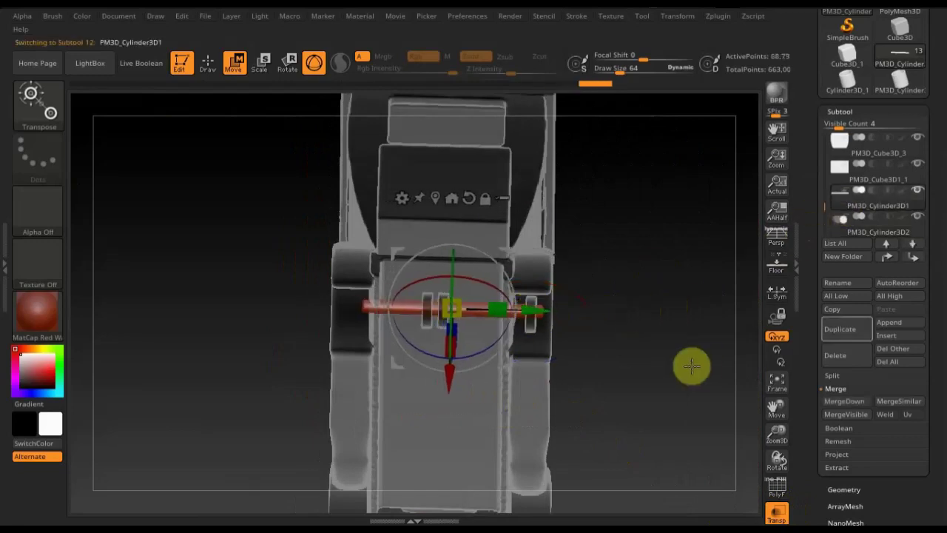
pyautogui.moveTo(689, 366); pyautogui.dragTo(630, 363)
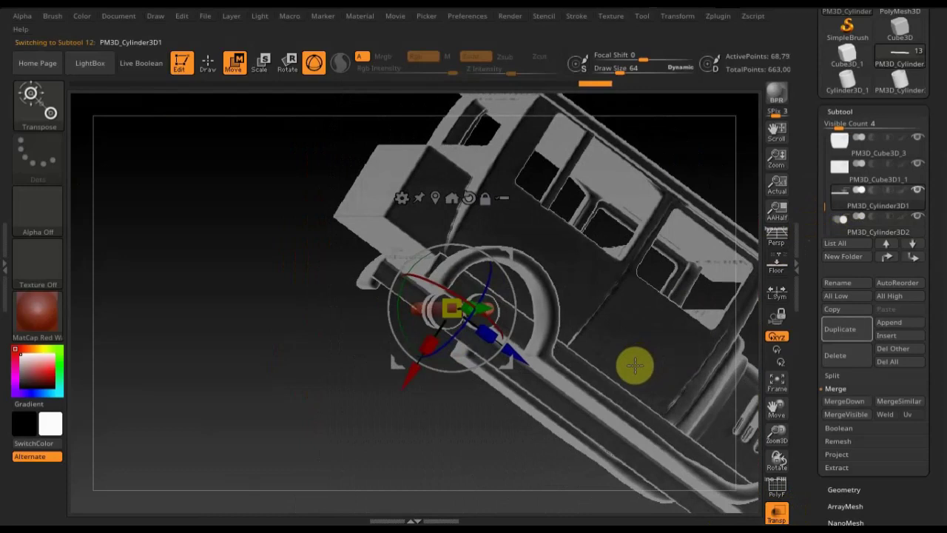
pyautogui.click(842, 231)
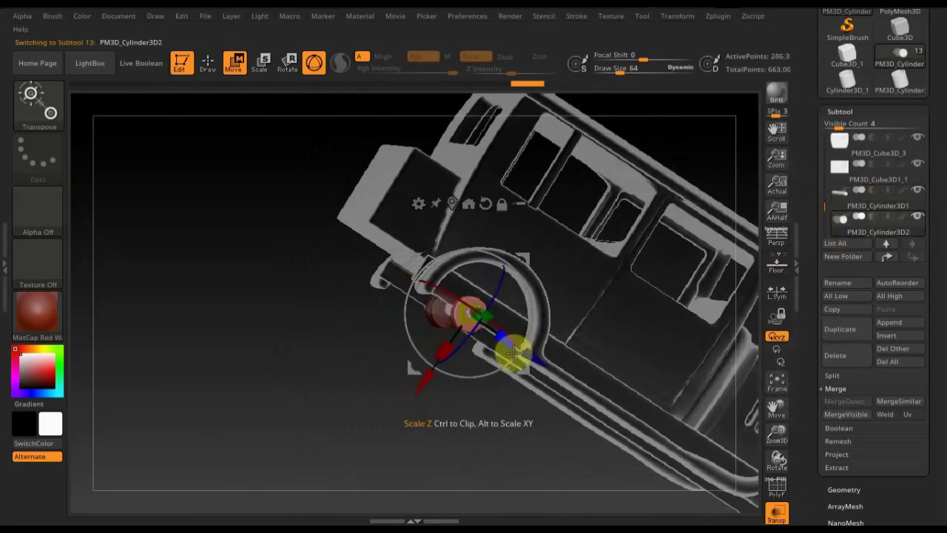
pyautogui.moveTo(522, 325)
pyautogui.mouseDown()
pyautogui.moveTo(439, 427)
pyautogui.moveTo(459, 459)
pyautogui.mouseUp()
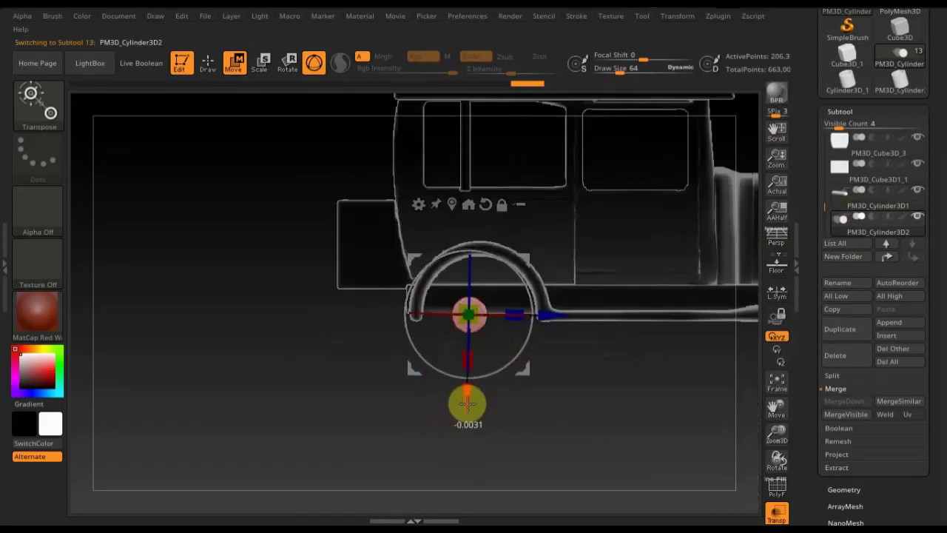
pyautogui.moveTo(467, 402); pyautogui.dragTo(467, 401)
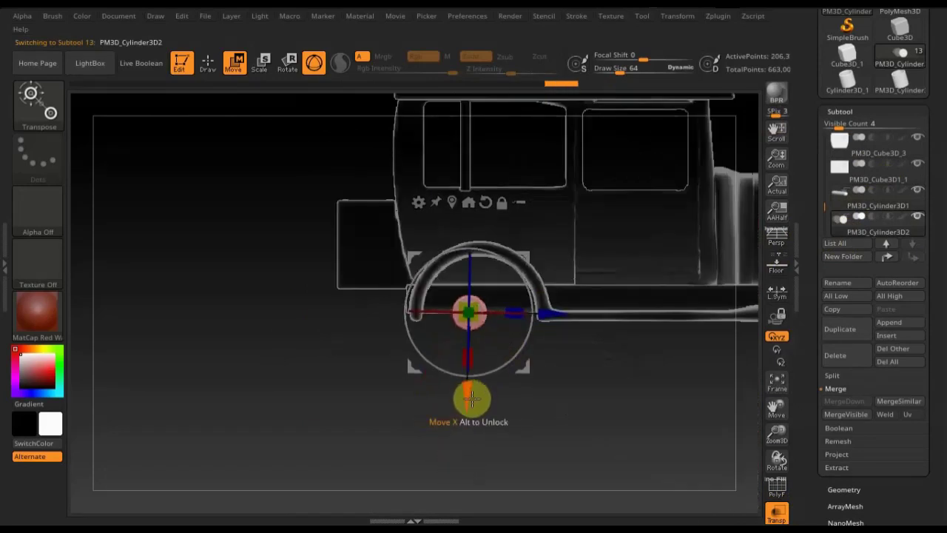
pyautogui.moveTo(553, 315); pyautogui.dragTo(550, 316)
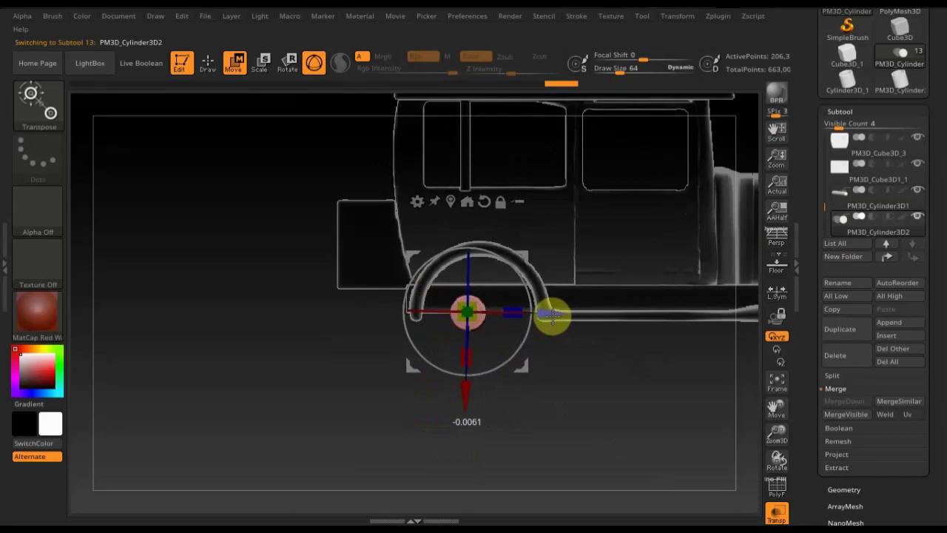
# - Nudge the collar slightly further up, then check it end-on and from below
pyautogui.click(216, 63)
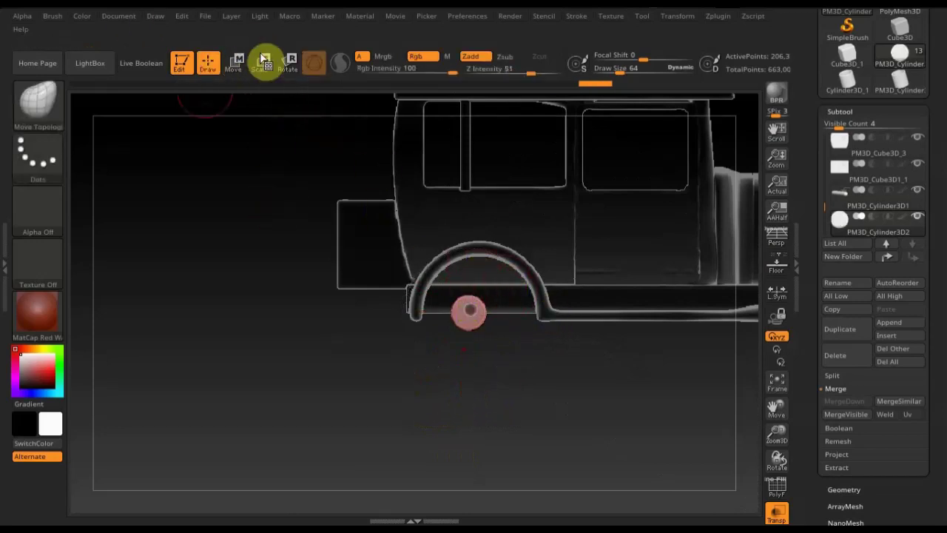
pyautogui.click(235, 64)
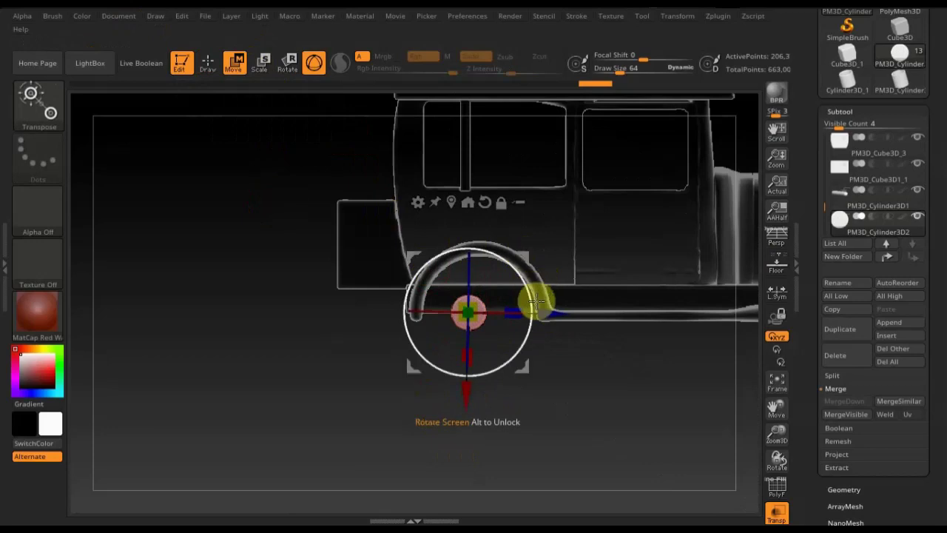
pyautogui.moveTo(546, 317); pyautogui.dragTo(548, 318)
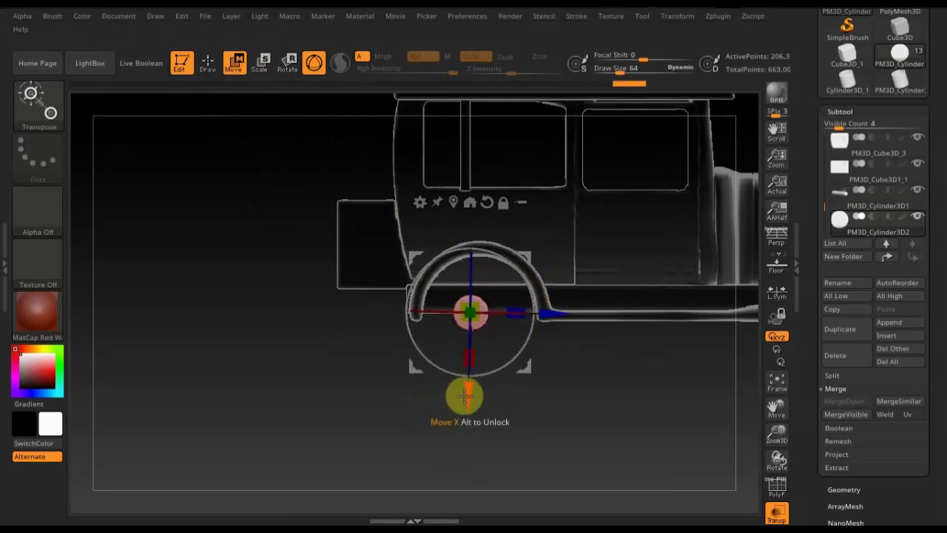
pyautogui.moveTo(469, 402); pyautogui.dragTo(470, 402)
pyautogui.click(208, 64)
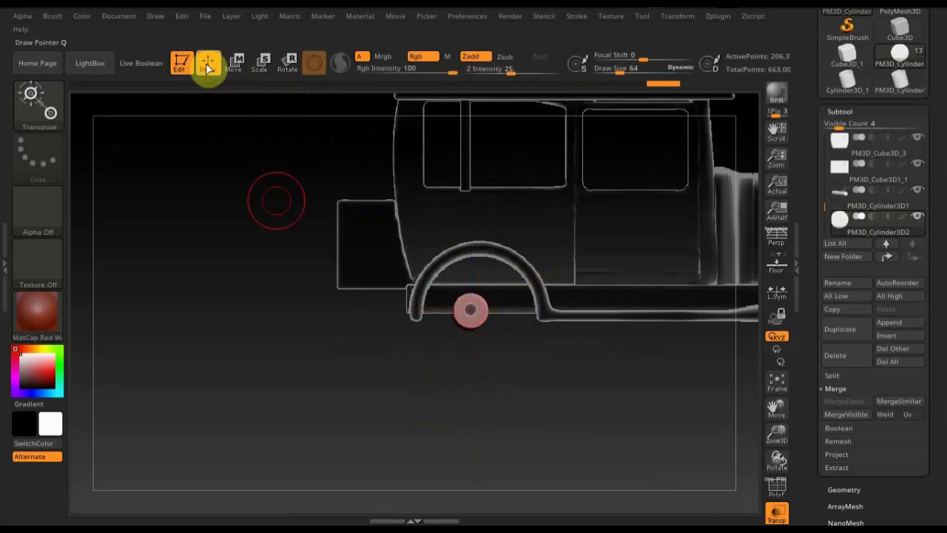
pyautogui.moveTo(409, 393)
pyautogui.mouseDown()
pyautogui.moveTo(465, 404)
pyautogui.moveTo(493, 398)
pyautogui.moveTo(782, 260)
pyautogui.mouseUp()
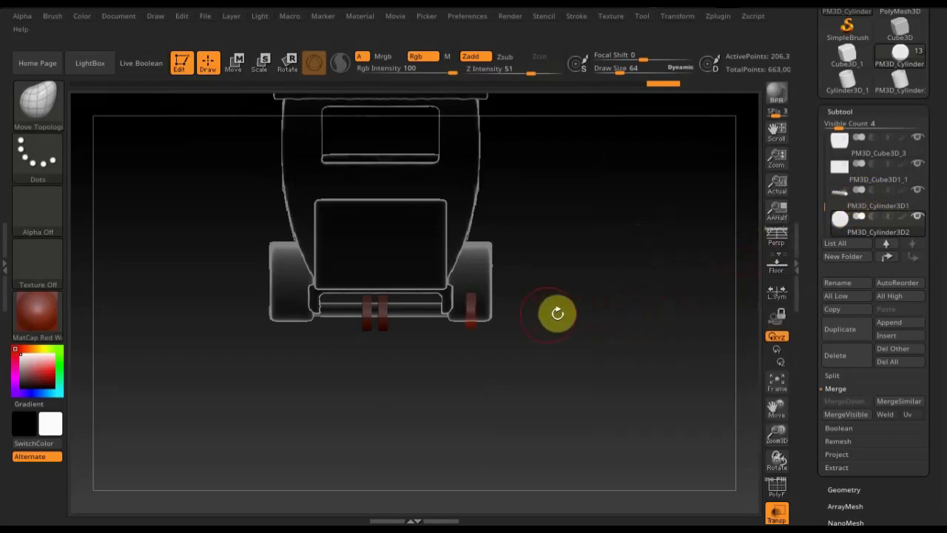
pyautogui.moveTo(555, 321)
pyautogui.mouseDown()
pyautogui.moveTo(513, 321)
pyautogui.moveTo(556, 300)
pyautogui.moveTo(580, 235)
pyautogui.moveTo(569, 220)
pyautogui.moveTo(575, 247)
pyautogui.moveTo(665, 283)
pyautogui.mouseUp()
# - Select the horizontal bar and shift it slightly left along its axis
pyautogui.click(841, 206)
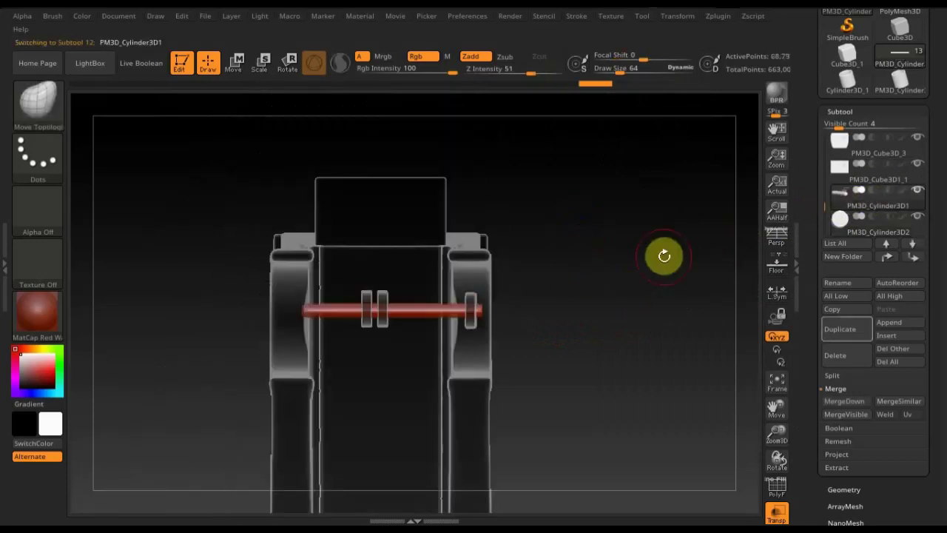
pyautogui.click(231, 65)
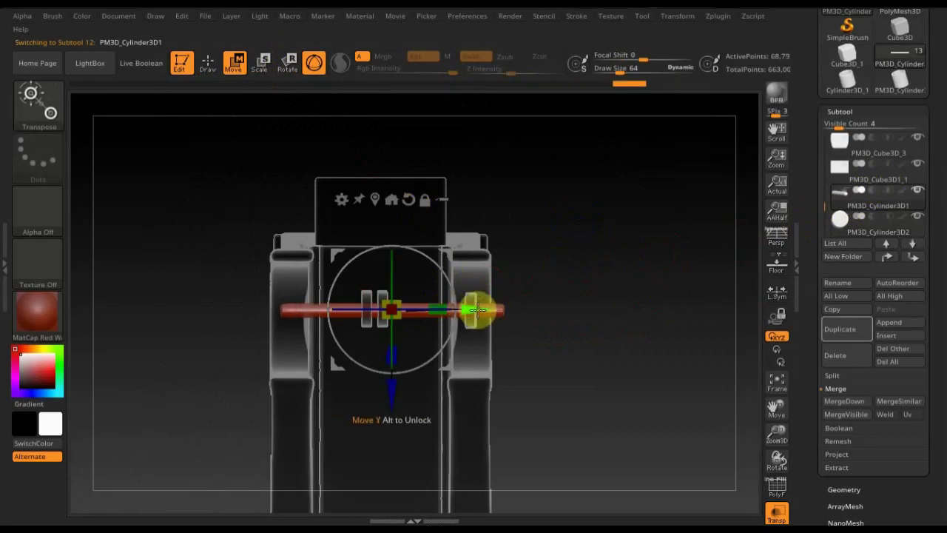
pyautogui.moveTo(477, 309); pyautogui.dragTo(472, 311)
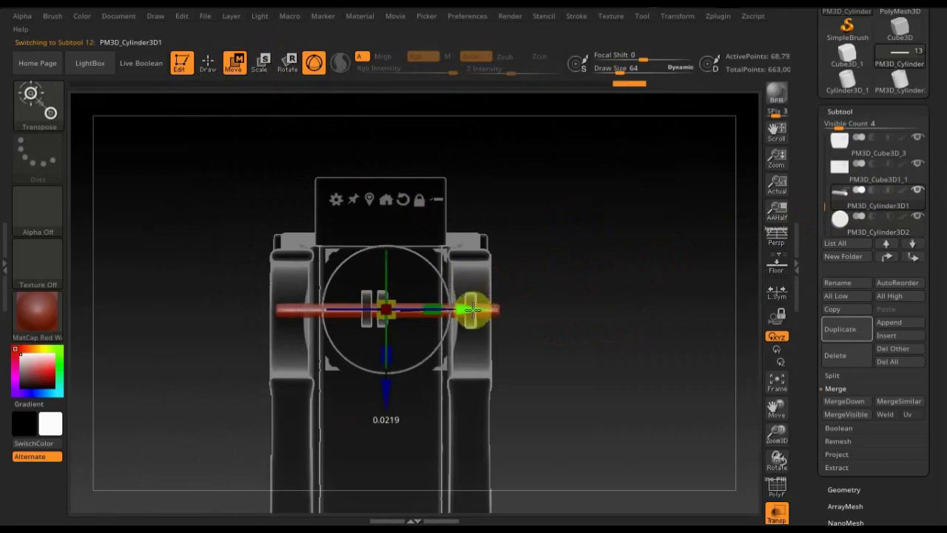
pyautogui.moveTo(473, 312); pyautogui.dragTo(471, 311)
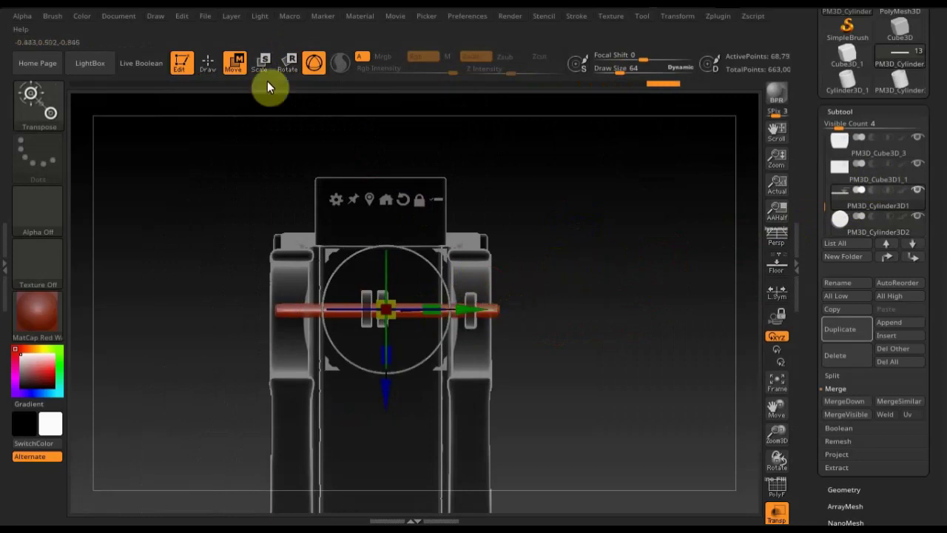
# - Turn off Transp and move the right-hand cylinder slightly outward along the bar
pyautogui.click(848, 233)
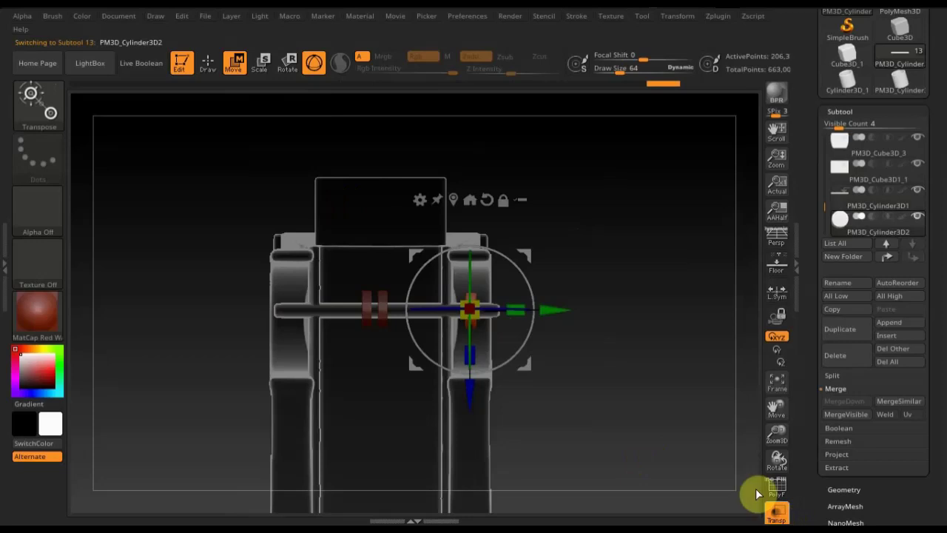
pyautogui.click(776, 511)
pyautogui.press('ctrl')
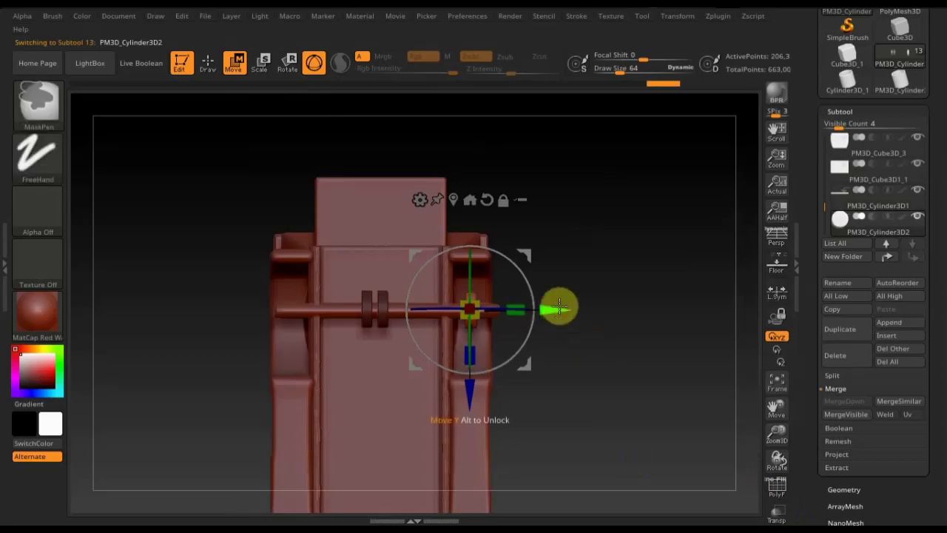
pyautogui.click(208, 63)
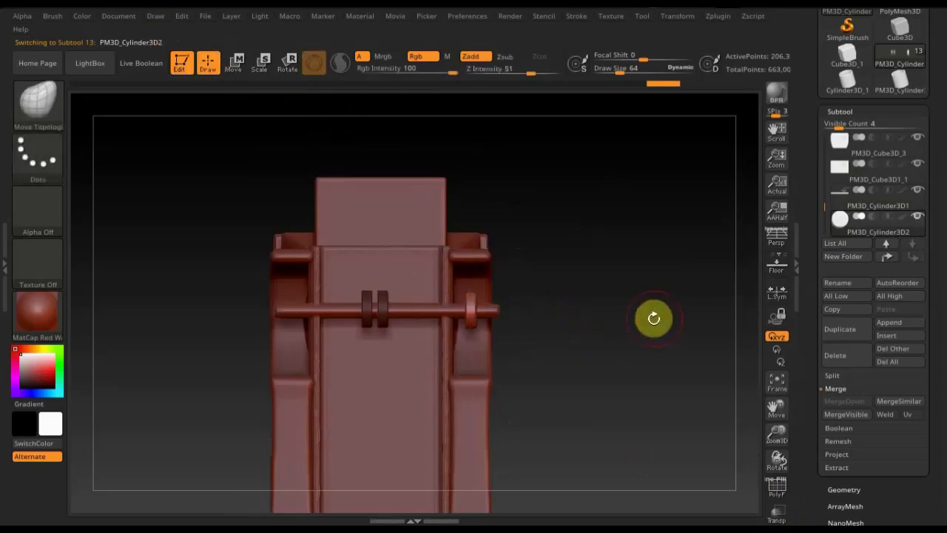
pyautogui.press('ctrl')
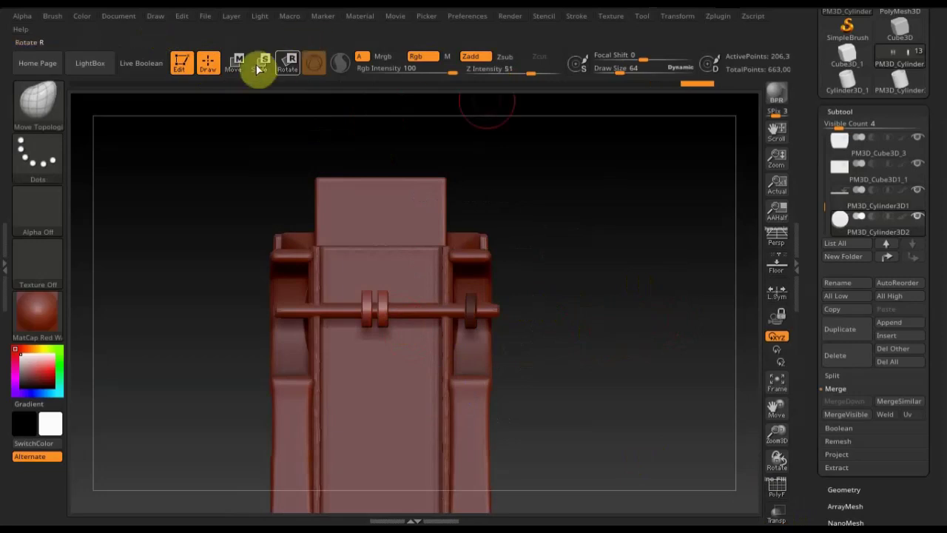
pyautogui.click(234, 63)
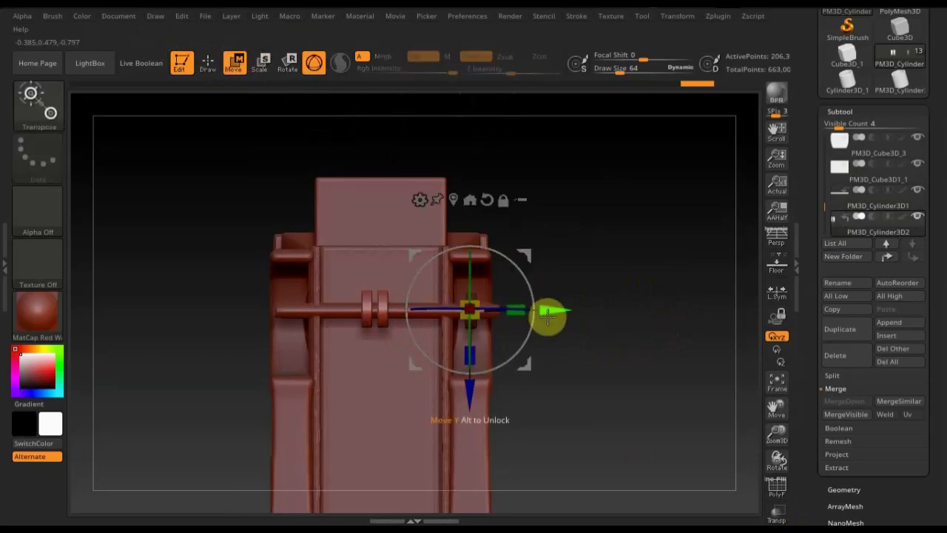
pyautogui.moveTo(548, 316); pyautogui.dragTo(557, 316)
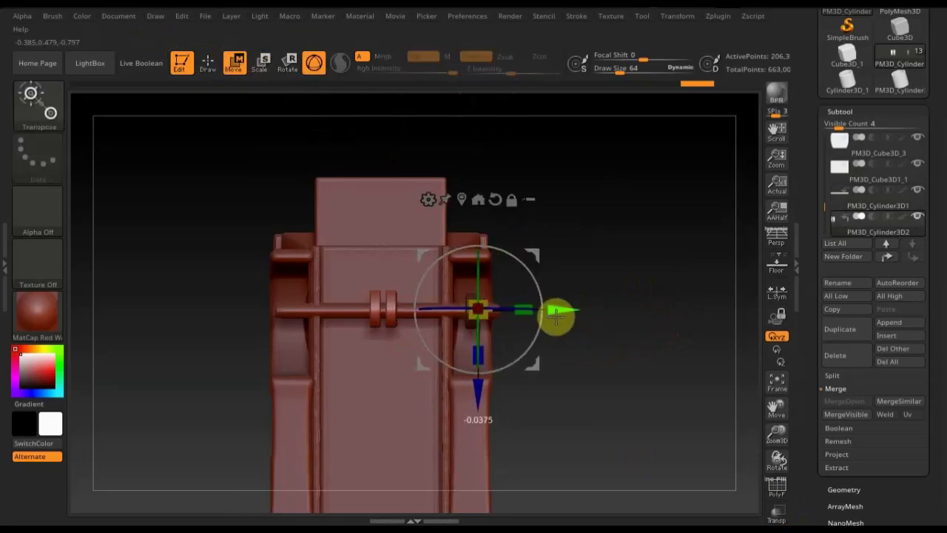
# - Apply Mirror And Weld to create a matching cylinder at the bar's opposite end, then check both sides
pyautogui.click(850, 490)
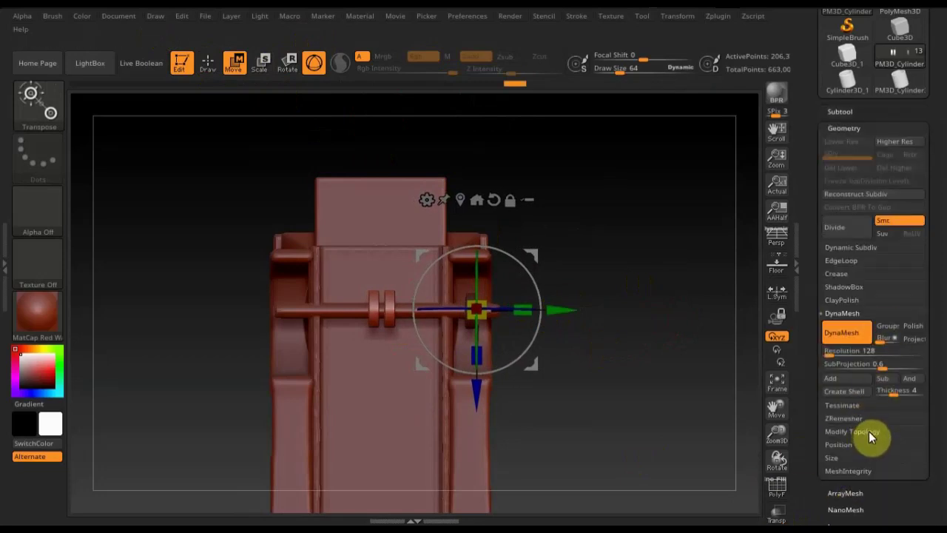
pyautogui.click(868, 432)
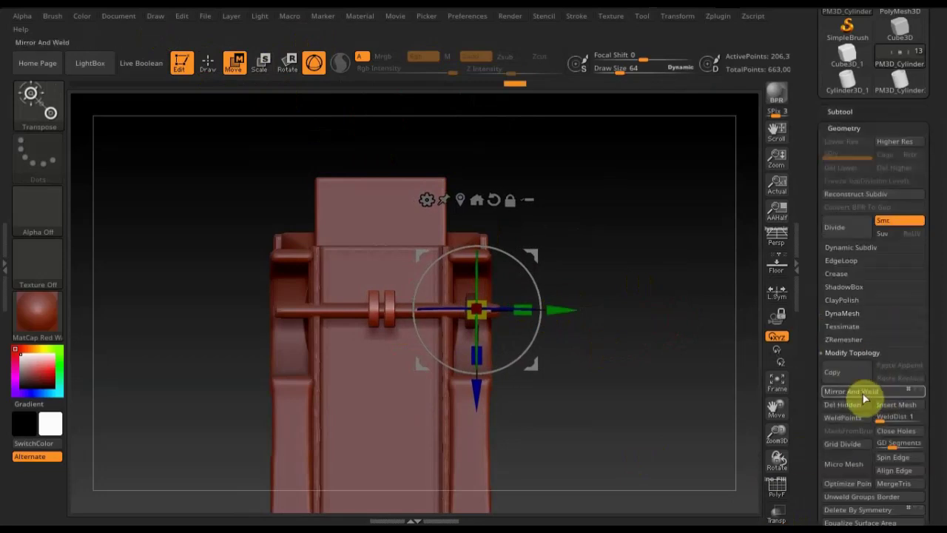
pyautogui.click(865, 393)
pyautogui.moveTo(669, 338)
pyautogui.mouseDown()
pyautogui.moveTo(630, 478)
pyautogui.moveTo(656, 446)
pyautogui.moveTo(637, 390)
pyautogui.moveTo(662, 307)
pyautogui.moveTo(683, 395)
pyautogui.moveTo(659, 461)
pyautogui.moveTo(678, 377)
pyautogui.moveTo(678, 398)
pyautogui.mouseUp()
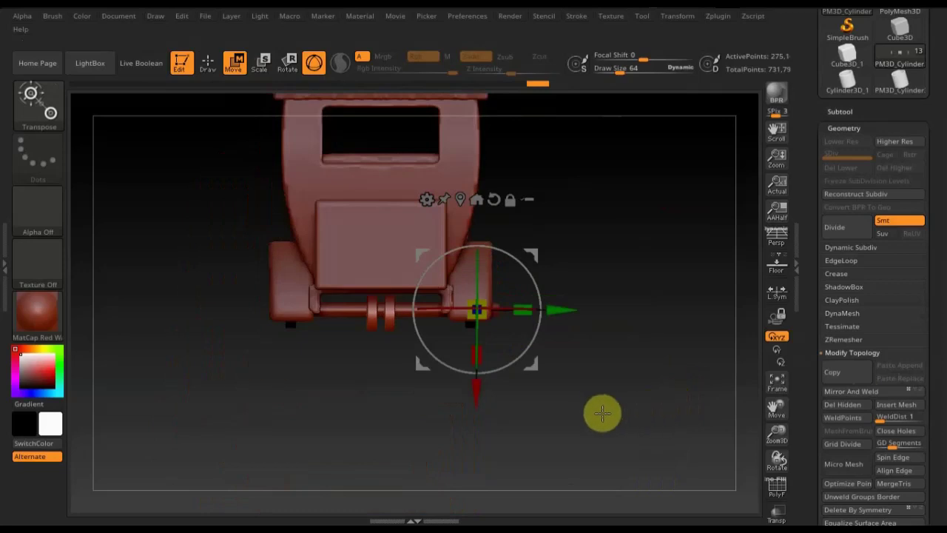
pyautogui.moveTo(603, 413); pyautogui.dragTo(700, 416)
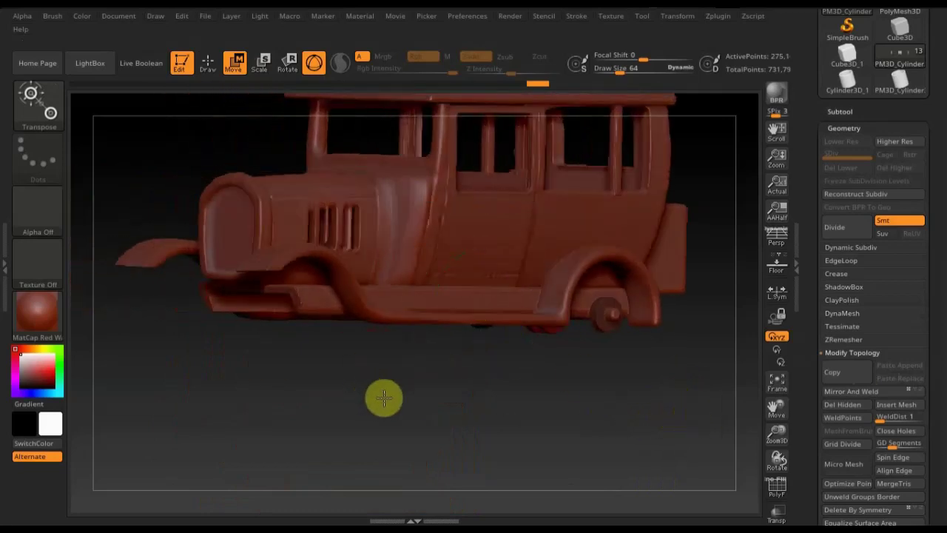
pyautogui.moveTo(381, 396)
pyautogui.mouseDown()
pyautogui.moveTo(630, 423)
pyautogui.moveTo(530, 418)
pyautogui.mouseUp()
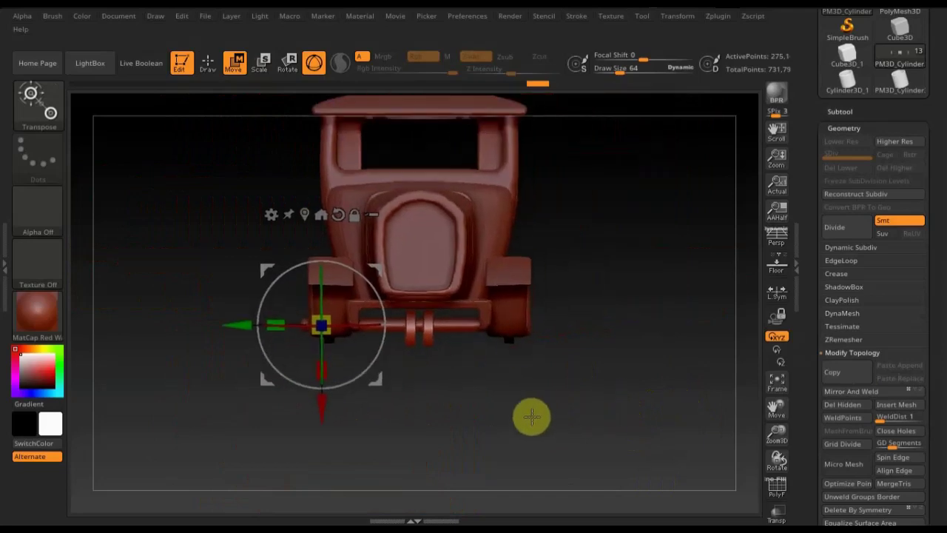
pyautogui.click(214, 65)
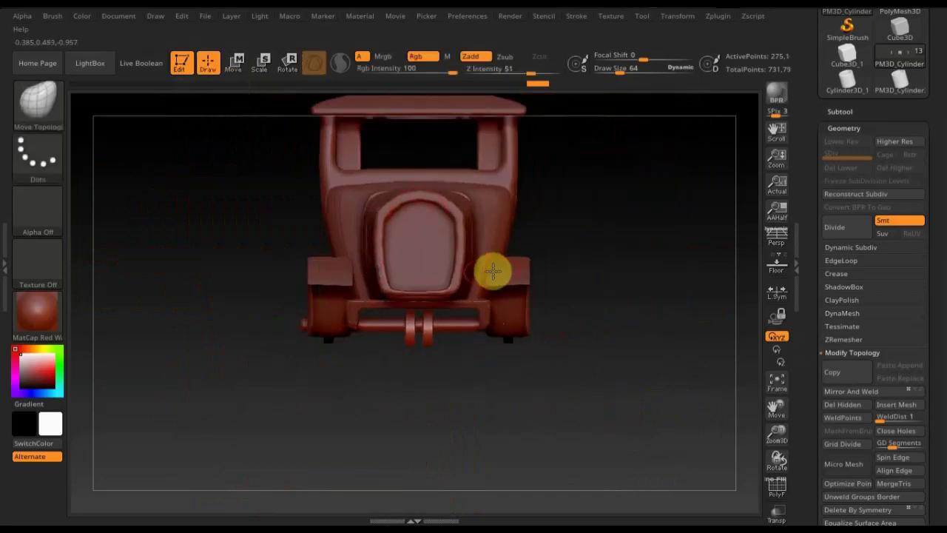
# - Append a plane mesh as a new subtool, move it to the list's end and shrink it
pyautogui.click(842, 111)
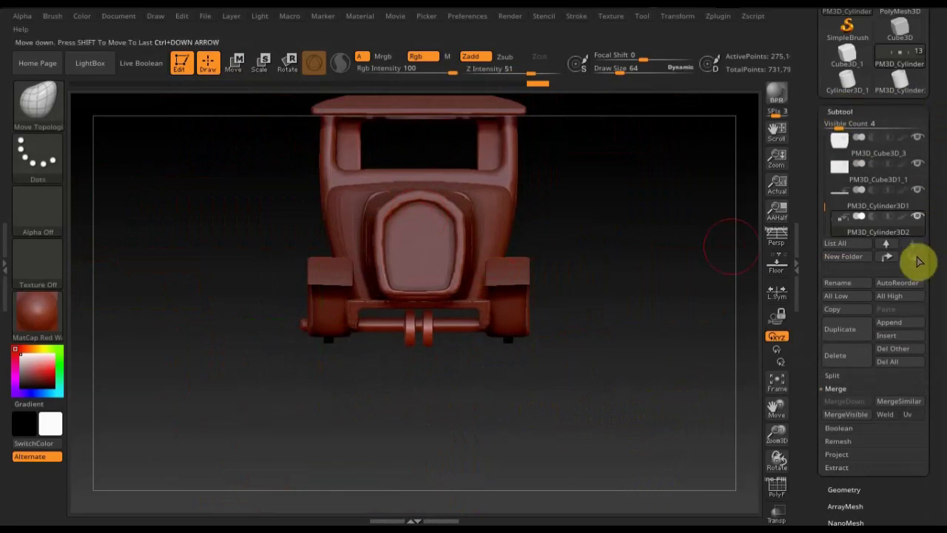
pyautogui.click(899, 324)
pyautogui.click(455, 313)
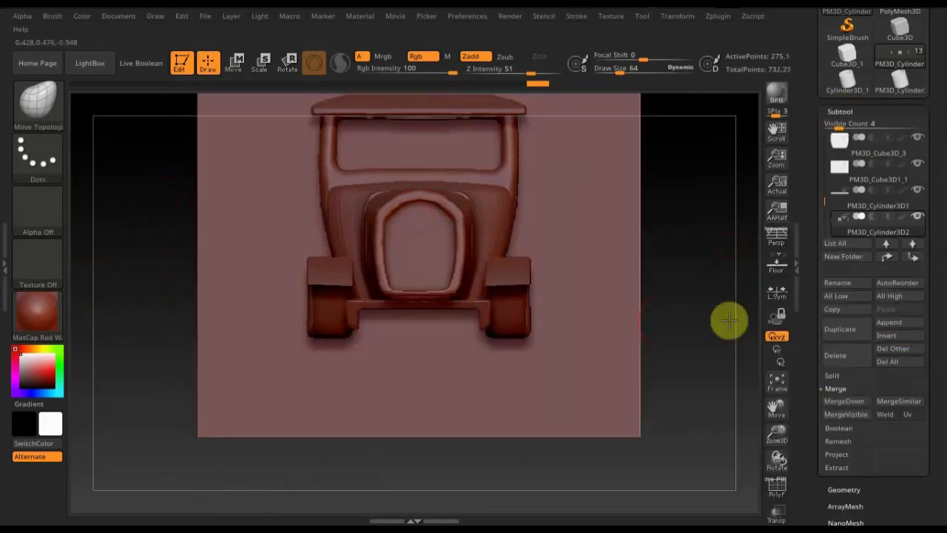
pyautogui.click(915, 245)
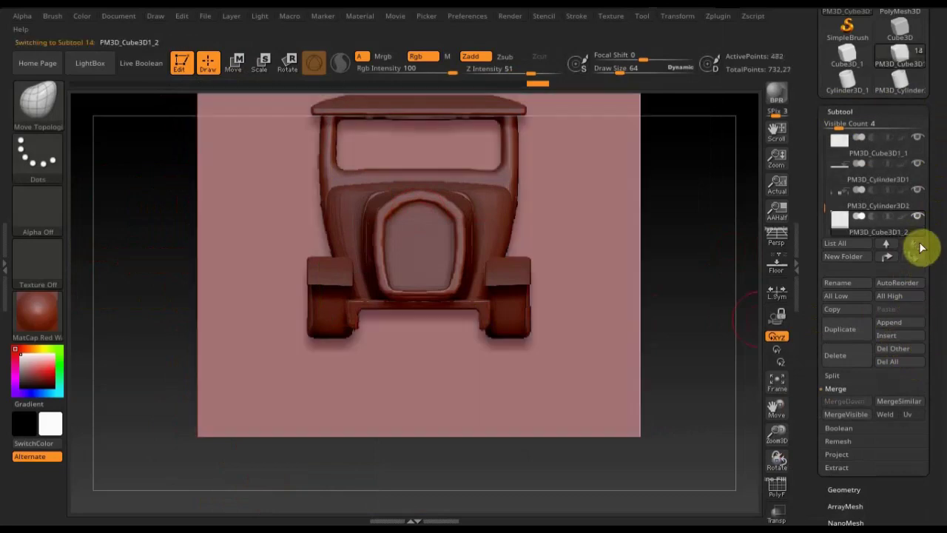
pyautogui.click(239, 65)
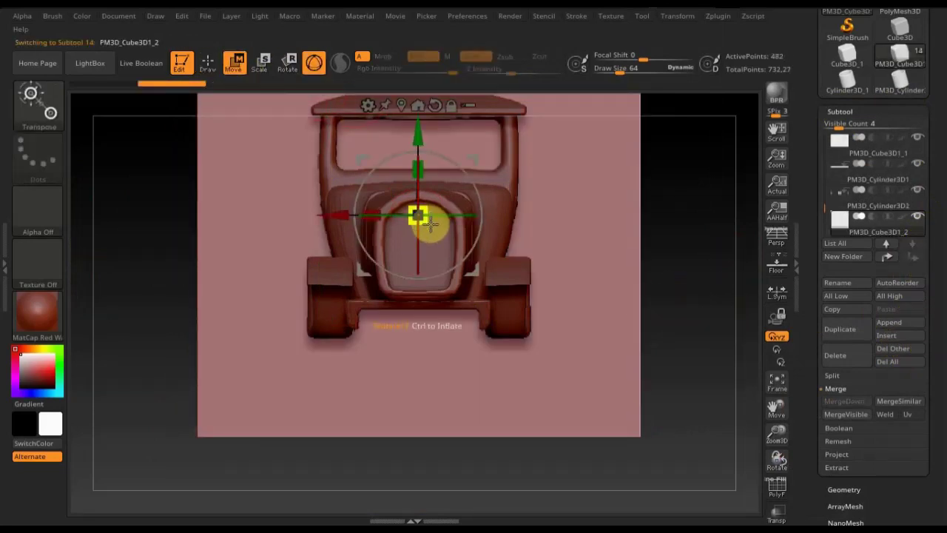
pyautogui.moveTo(429, 224); pyautogui.dragTo(300, 6)
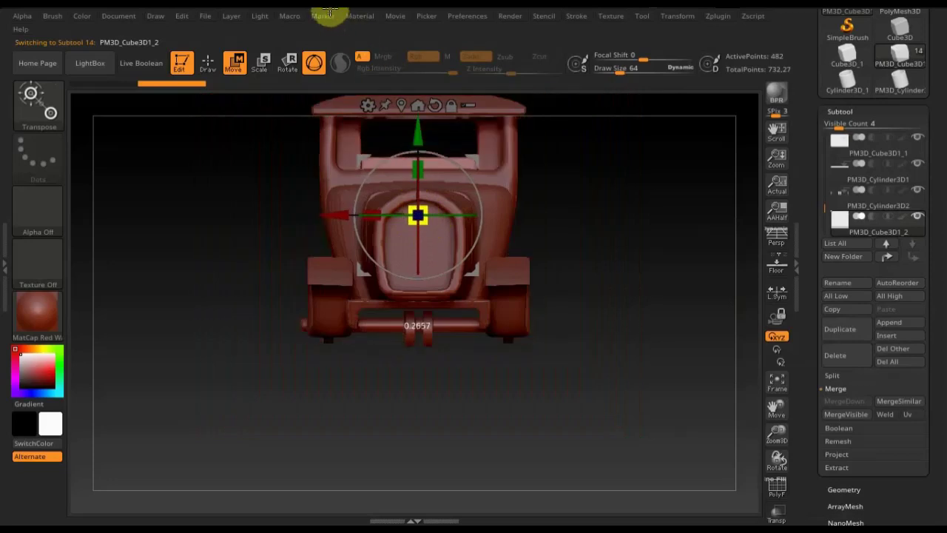
# - Move the new part forward to the front of the car and frame the view
pyautogui.moveTo(590, 252); pyautogui.dragTo(508, 260)
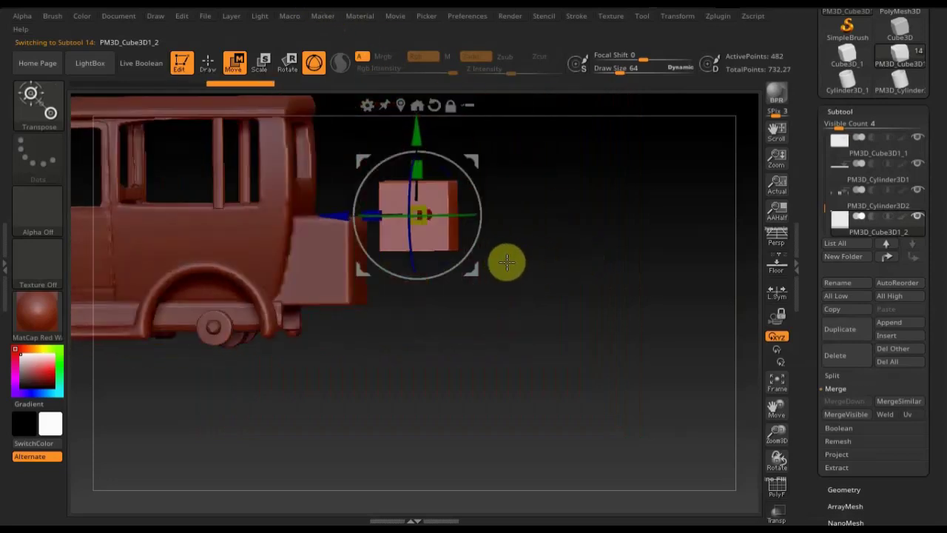
pyautogui.moveTo(343, 213); pyautogui.dragTo(47, 245)
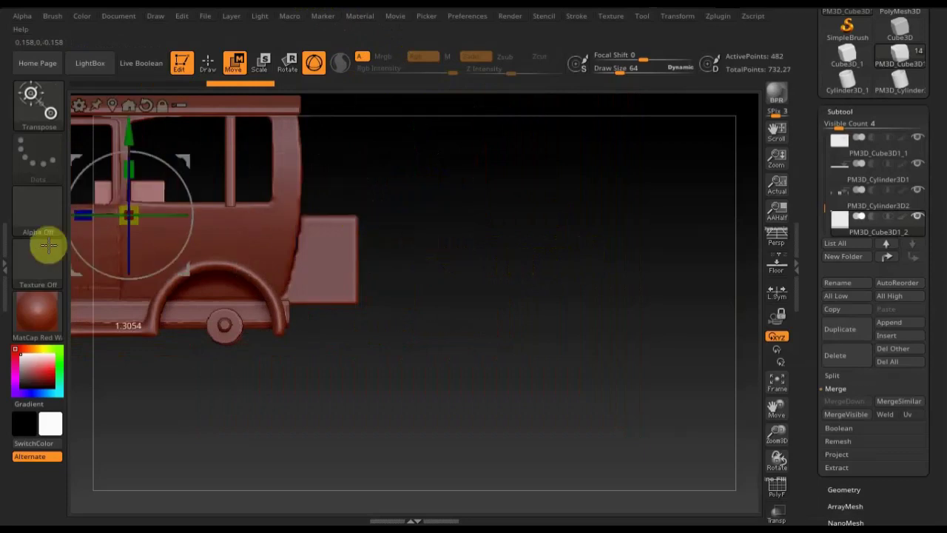
pyautogui.click(777, 381)
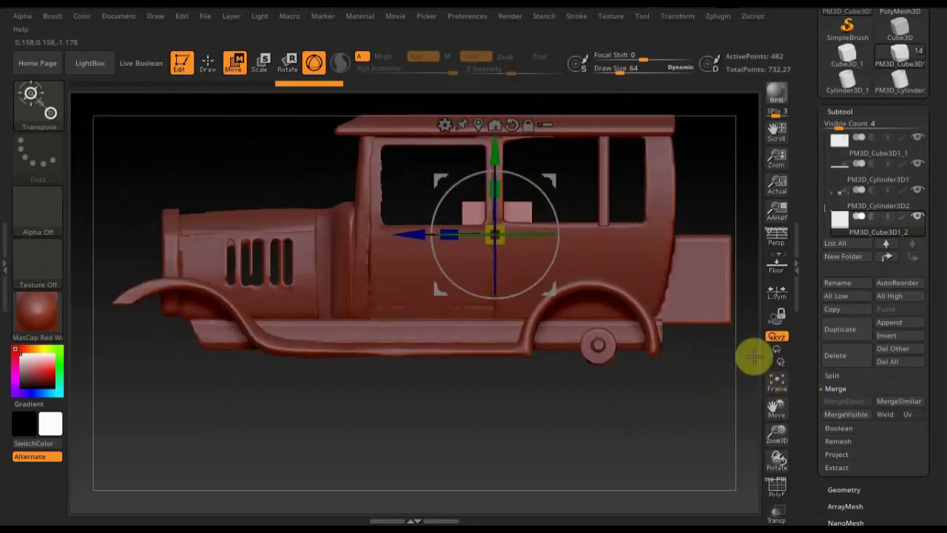
pyautogui.moveTo(417, 235); pyautogui.dragTo(101, 279)
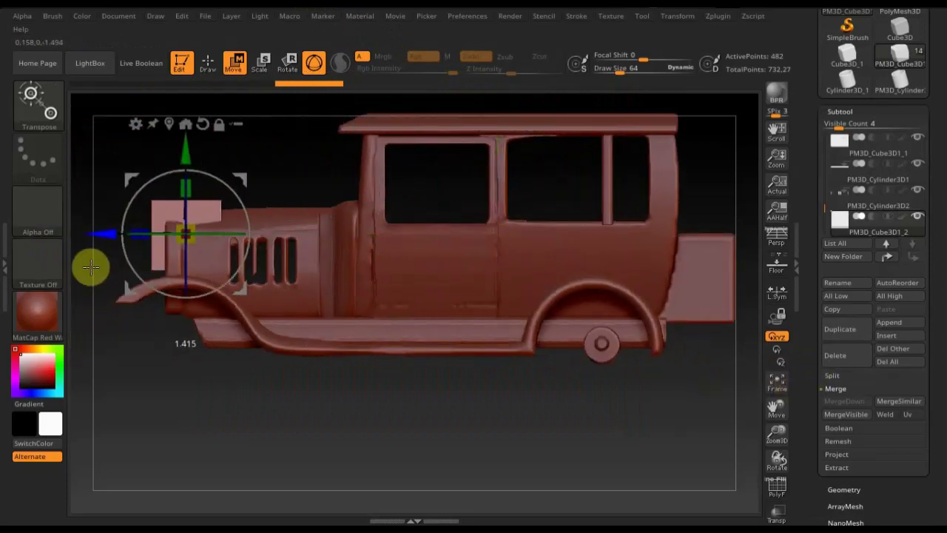
pyautogui.moveTo(439, 437)
pyautogui.mouseDown()
pyautogui.moveTo(442, 393)
pyautogui.moveTo(439, 409)
pyautogui.mouseUp()
pyautogui.press('f')
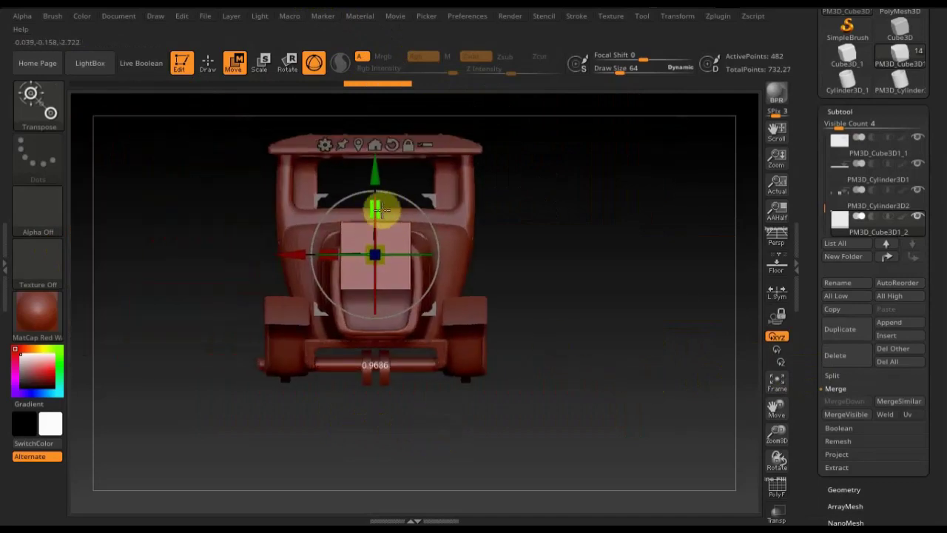
# - Flatten the part into a thin bar and reduce its depth
pyautogui.moveTo(379, 210); pyautogui.dragTo(376, 249)
pyautogui.moveTo(518, 269)
pyautogui.mouseDown()
pyautogui.moveTo(465, 275)
pyautogui.moveTo(289, 248)
pyautogui.moveTo(269, 256)
pyautogui.mouseUp()
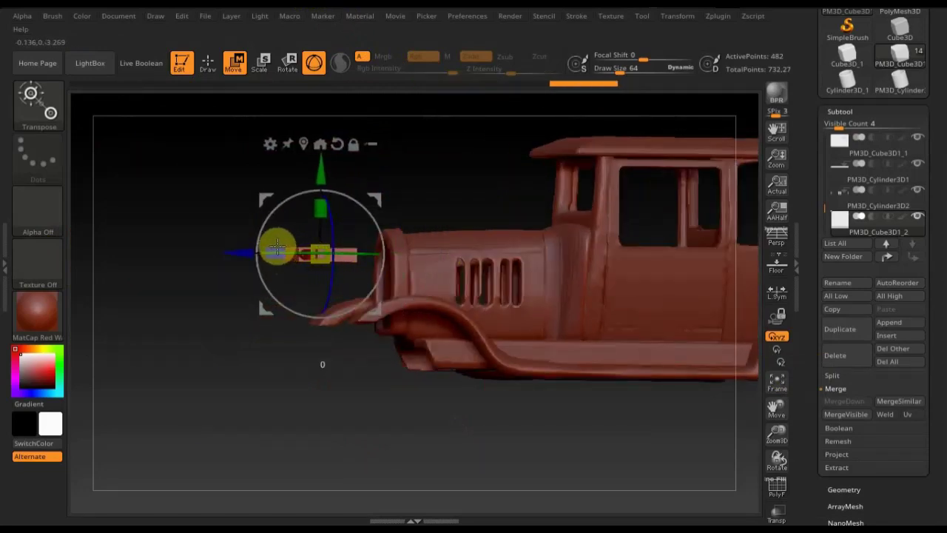
pyautogui.moveTo(292, 250); pyautogui.dragTo(318, 281)
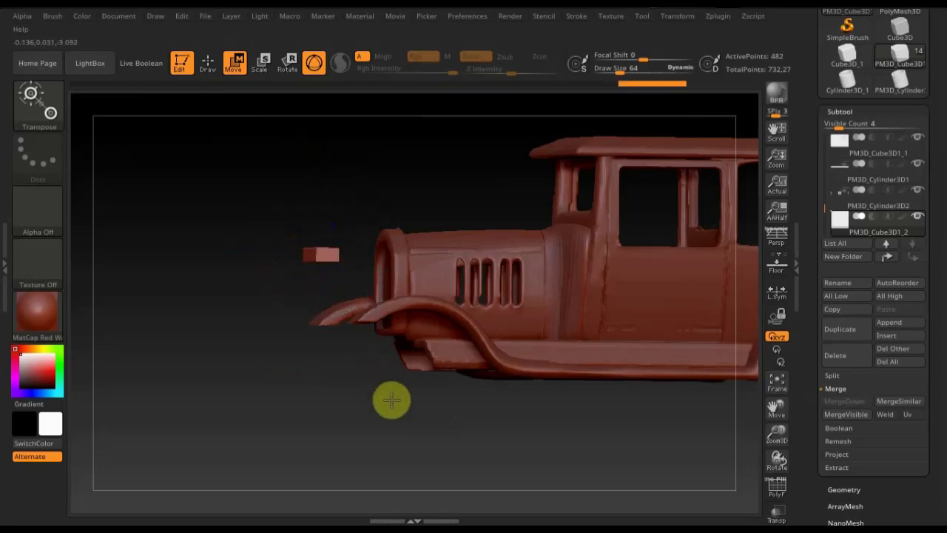
pyautogui.moveTo(392, 398)
pyautogui.mouseDown()
pyautogui.moveTo(406, 441)
pyautogui.moveTo(423, 440)
pyautogui.moveTo(444, 395)
pyautogui.moveTo(499, 380)
pyautogui.moveTo(523, 449)
pyautogui.mouseUp()
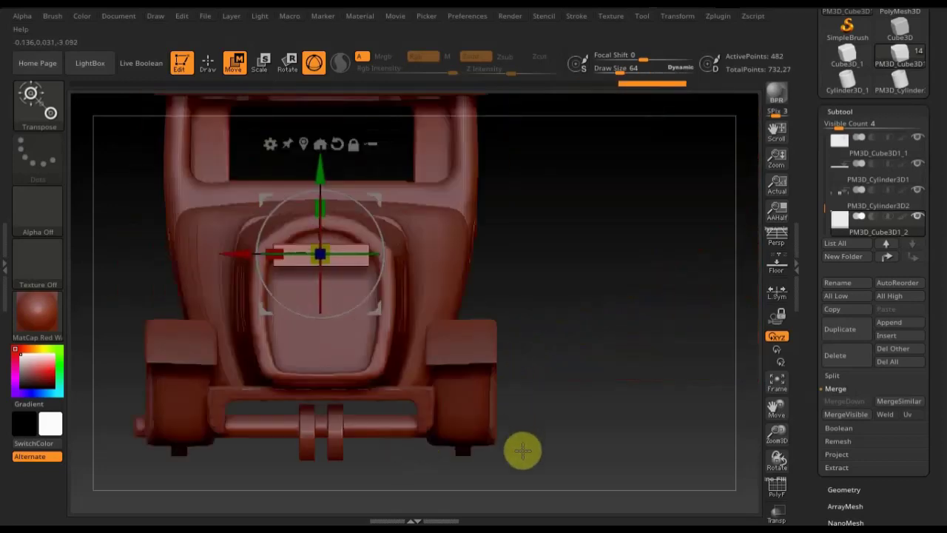
# - Lower the bar onto the front bumper and stretch it wider toward the fender
pyautogui.moveTo(320, 182); pyautogui.dragTo(317, 359)
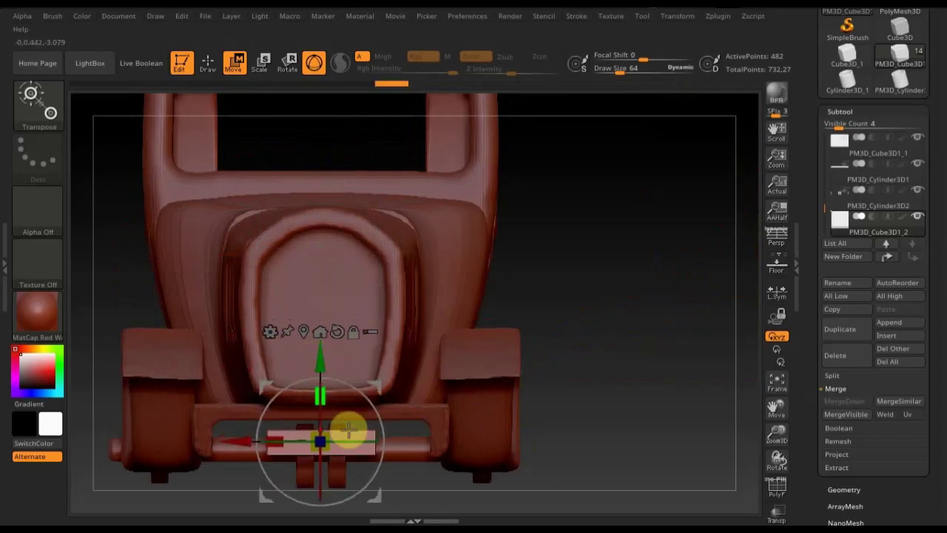
pyautogui.keyDown('alt'); pyautogui.moveTo(554, 315); pyautogui.dragTo(562, 210); pyautogui.keyUp('alt')
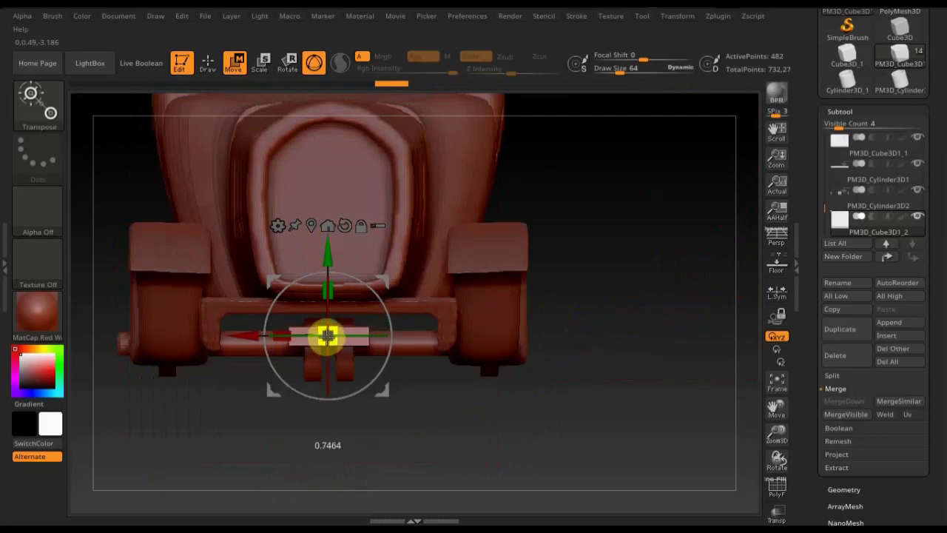
pyautogui.moveTo(328, 254); pyautogui.dragTo(329, 261)
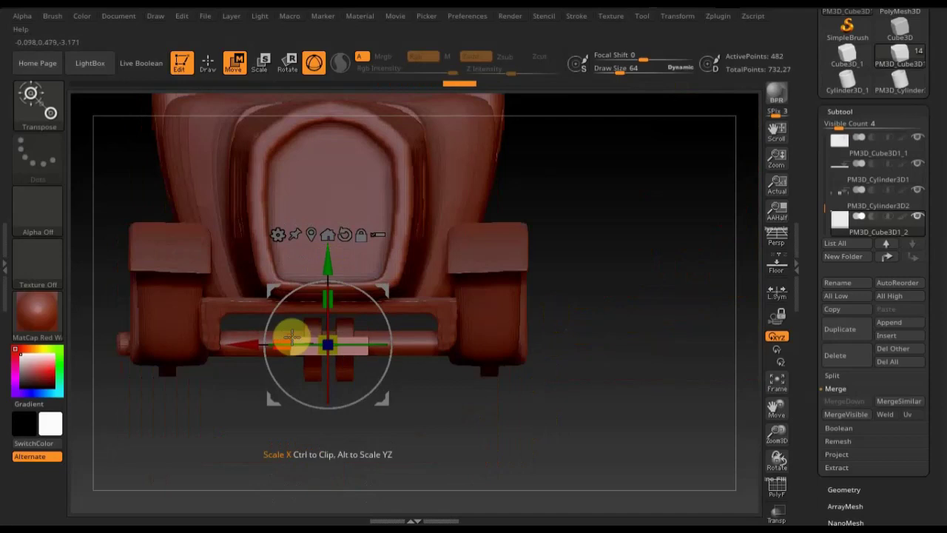
pyautogui.moveTo(284, 337); pyautogui.dragTo(233, 344)
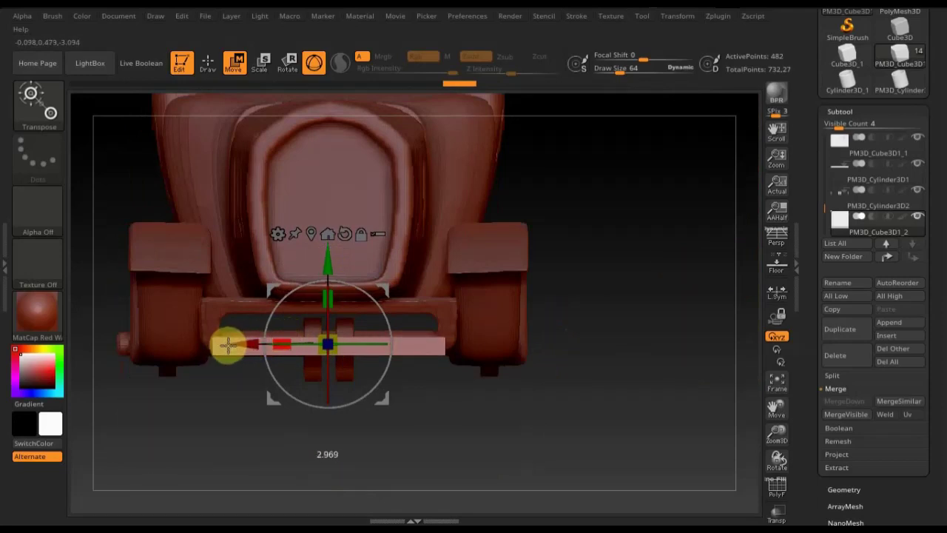
pyautogui.moveTo(226, 345); pyautogui.dragTo(226, 345)
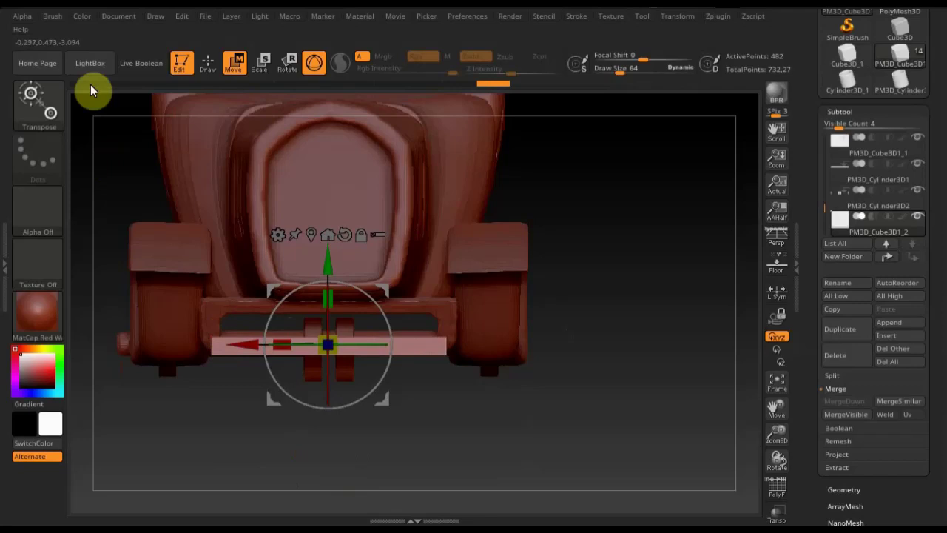
# - Duplicate the front bar, raise the copy just above the original and shorten it along X
pyautogui.click(208, 64)
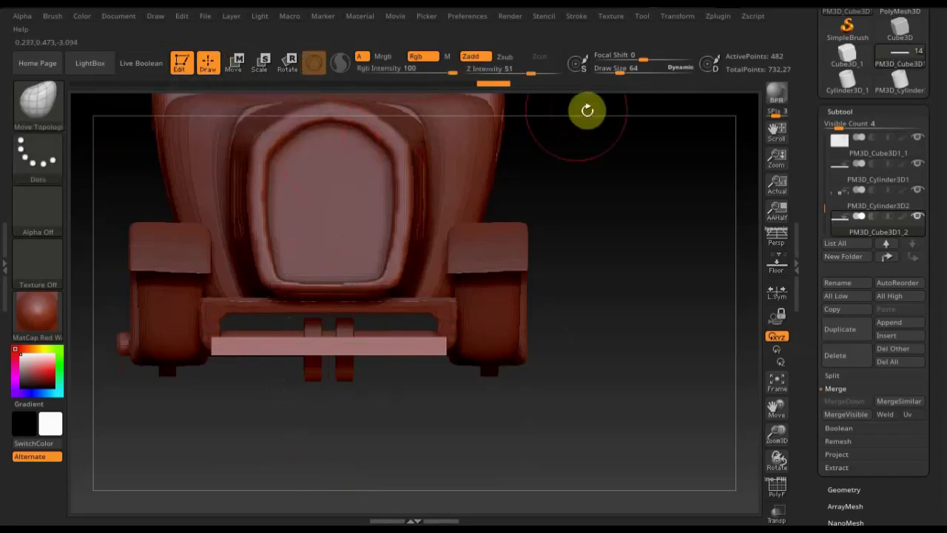
pyautogui.click(851, 329)
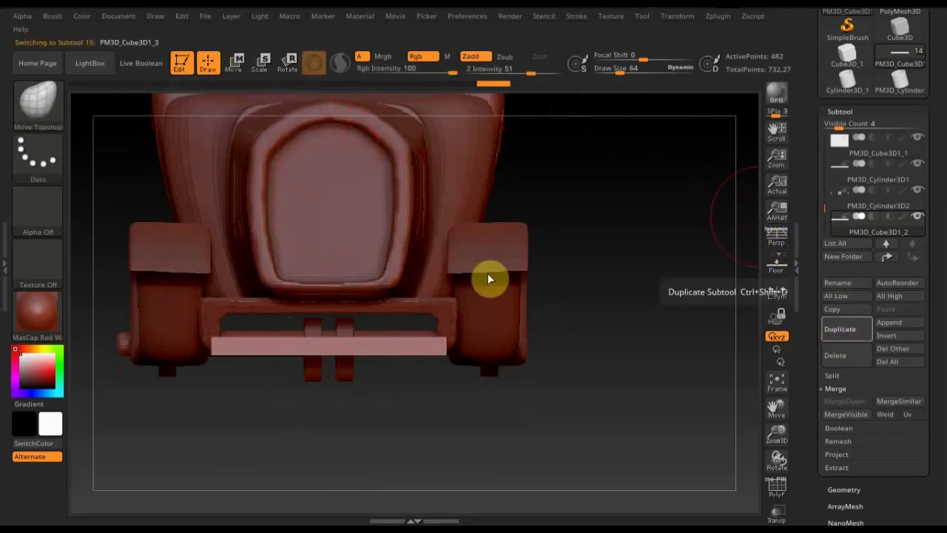
pyautogui.click(235, 66)
pyautogui.moveTo(330, 263); pyautogui.dragTo(330, 255)
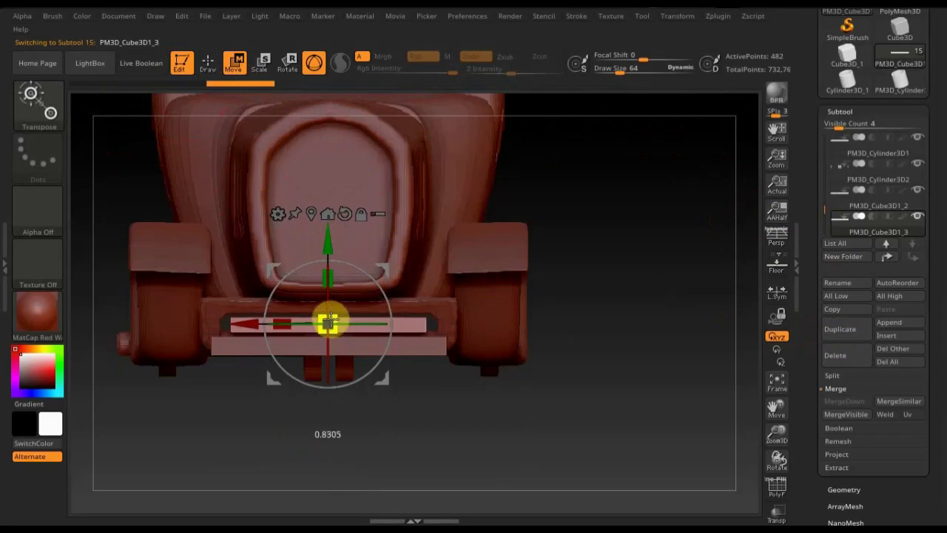
pyautogui.moveTo(328, 237); pyautogui.dragTo(328, 233)
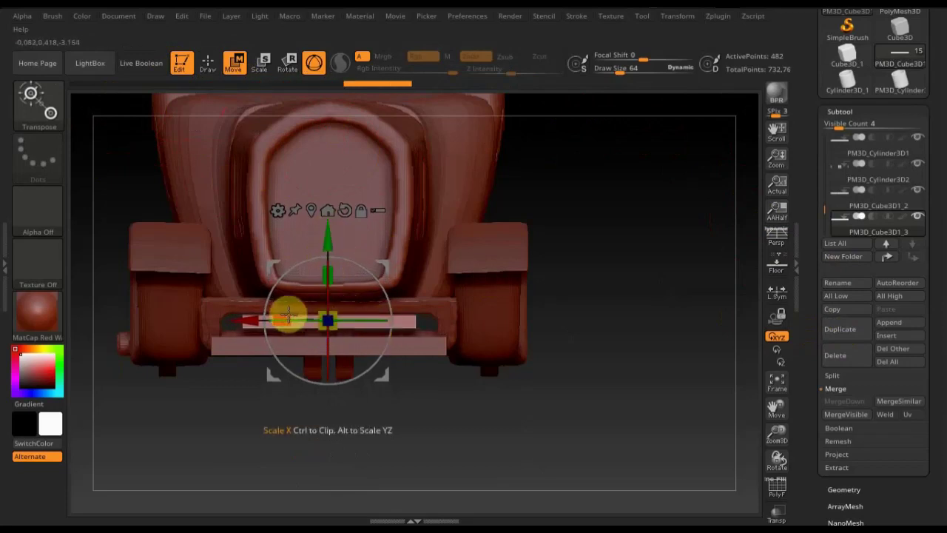
pyautogui.moveTo(282, 316); pyautogui.dragTo(279, 316)
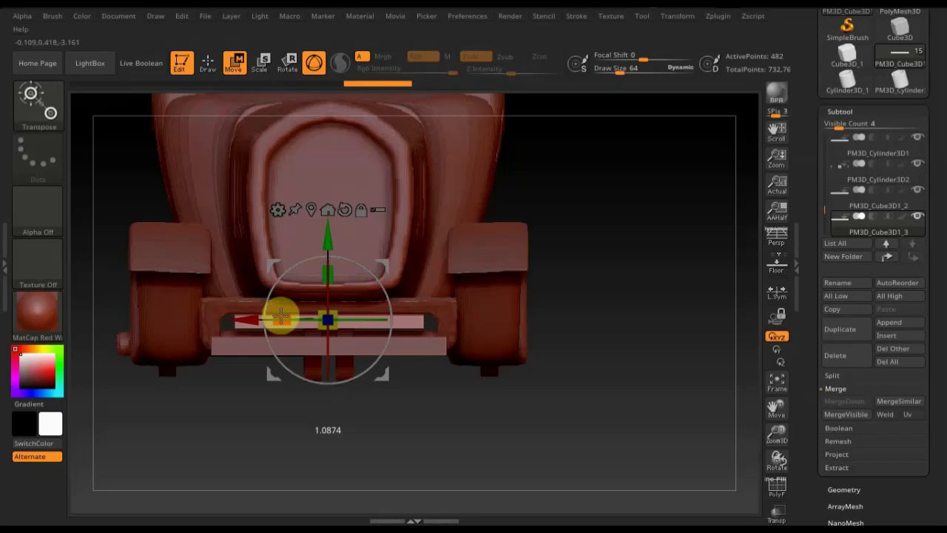
# - Make another duplicate of the upper bar
pyautogui.click(207, 65)
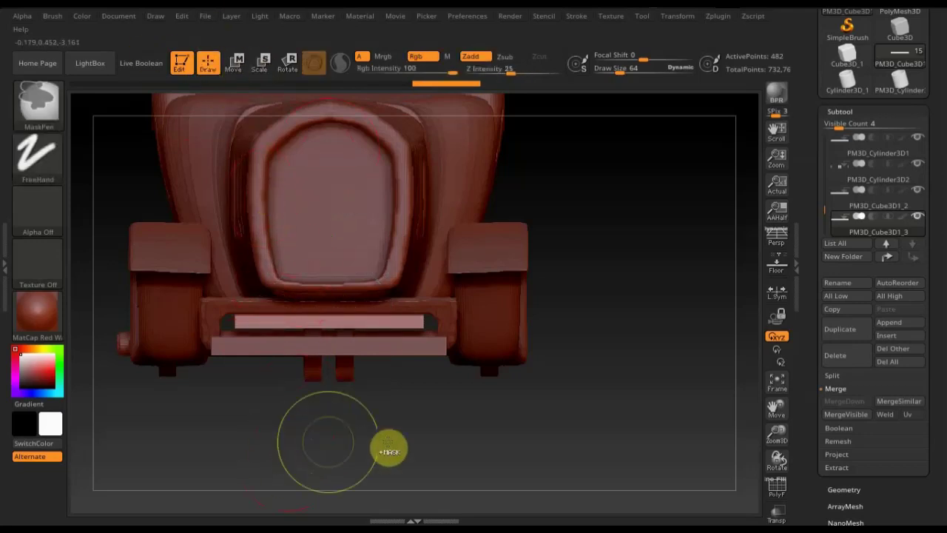
pyautogui.keyDown('ctrl'); pyautogui.moveTo(527, 447); pyautogui.dragTo(251, 227); pyautogui.keyUp('ctrl')
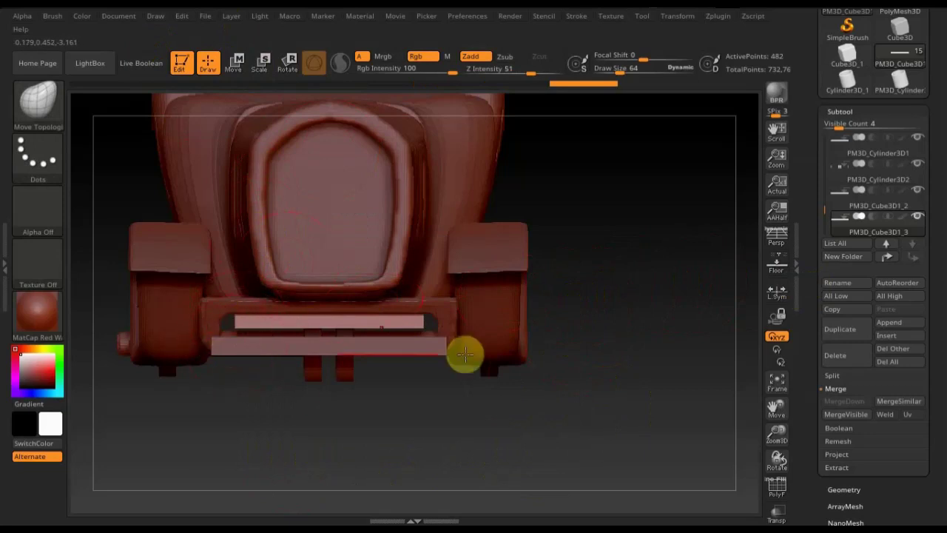
pyautogui.click(841, 330)
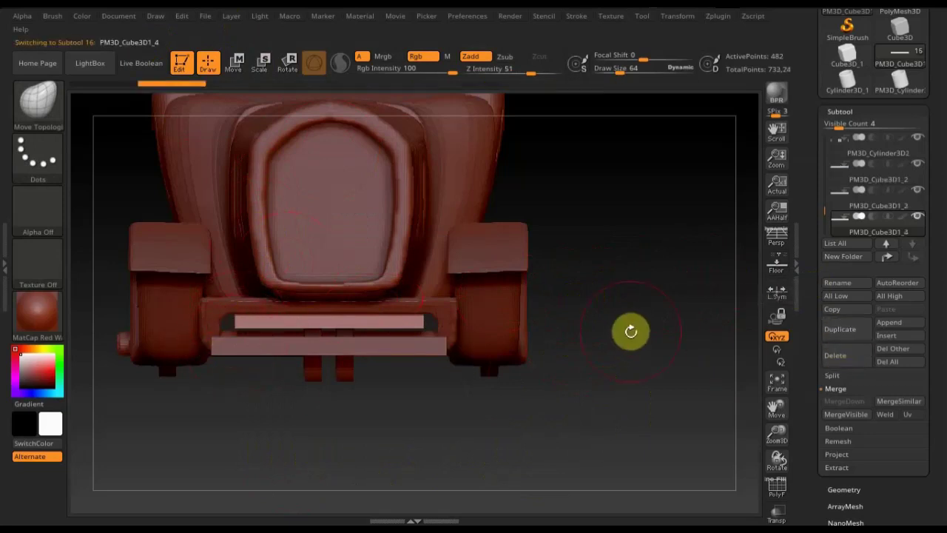
# - Slide the new copy to the upper bar's left end and tilt it about 29 degrees
pyautogui.click(242, 65)
pyautogui.moveTo(390, 286); pyautogui.dragTo(366, 237)
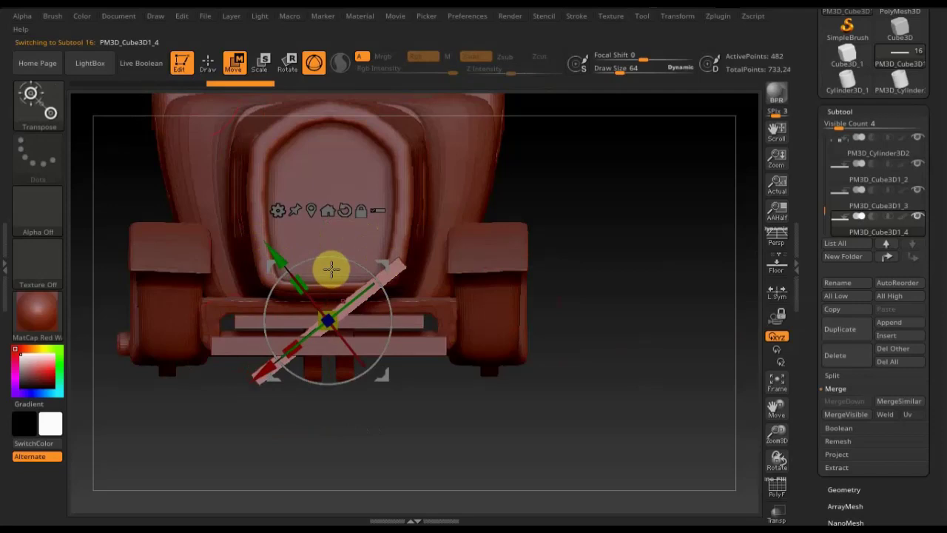
pyautogui.hotkey('ctrl', 'z')
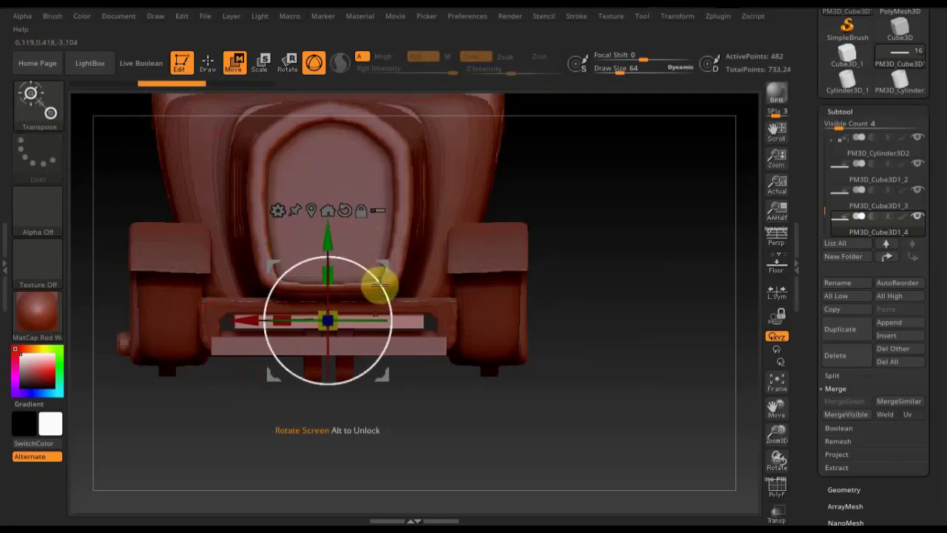
pyautogui.moveTo(234, 318); pyautogui.dragTo(148, 319)
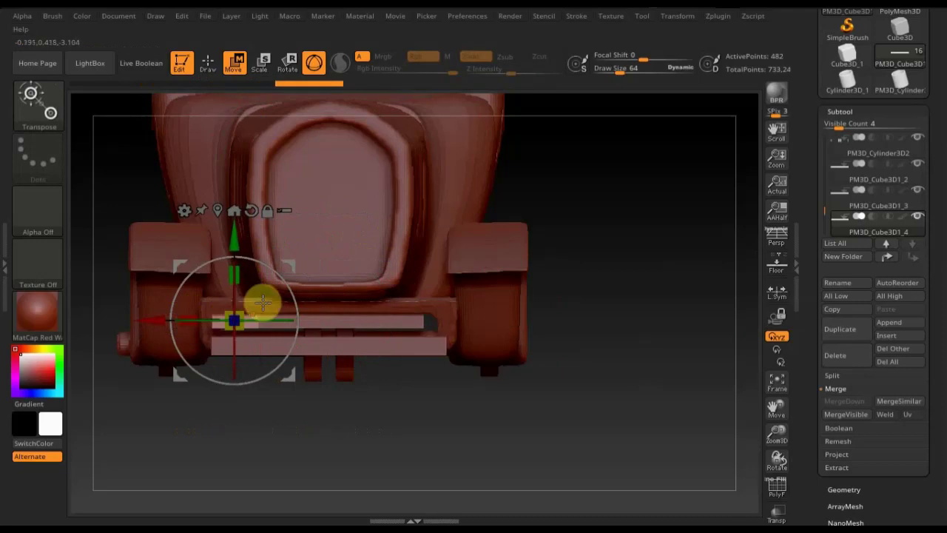
pyautogui.moveTo(281, 277)
pyautogui.mouseDown()
pyautogui.moveTo(255, 214)
pyautogui.moveTo(237, 212)
pyautogui.mouseUp()
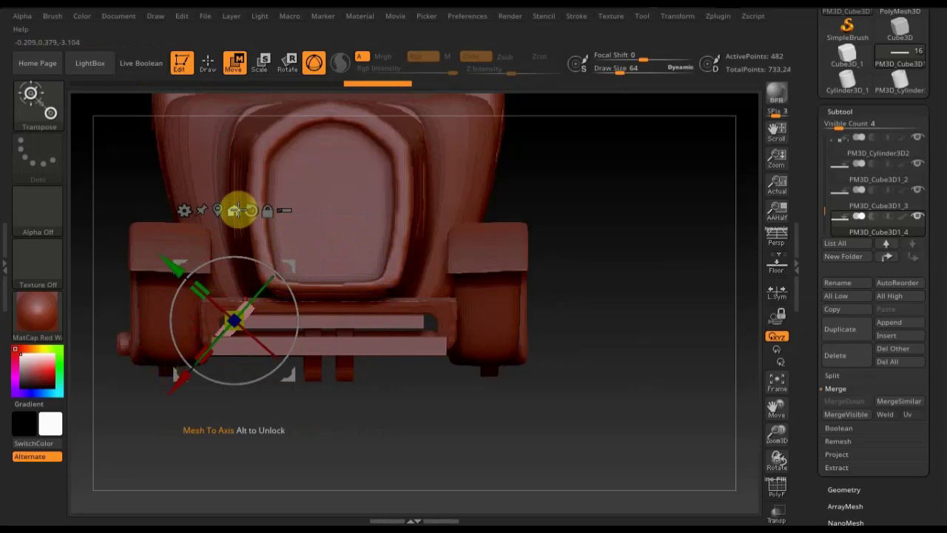
# - Trim the excess off the angled strut with TrimRect, checking it from other angles
pyautogui.click(208, 63)
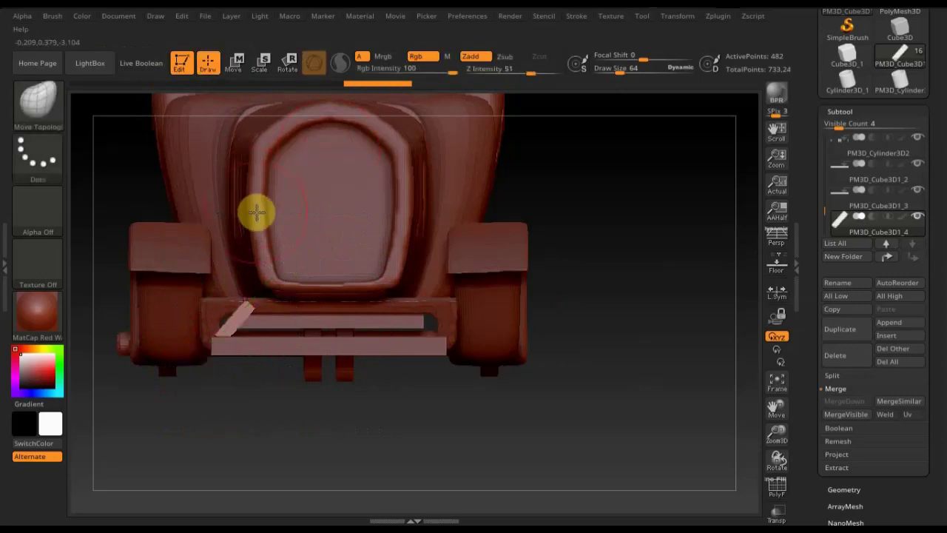
pyautogui.moveTo(355, 387)
pyautogui.mouseDown()
pyautogui.moveTo(423, 424)
pyautogui.moveTo(391, 421)
pyautogui.moveTo(358, 363)
pyautogui.mouseUp()
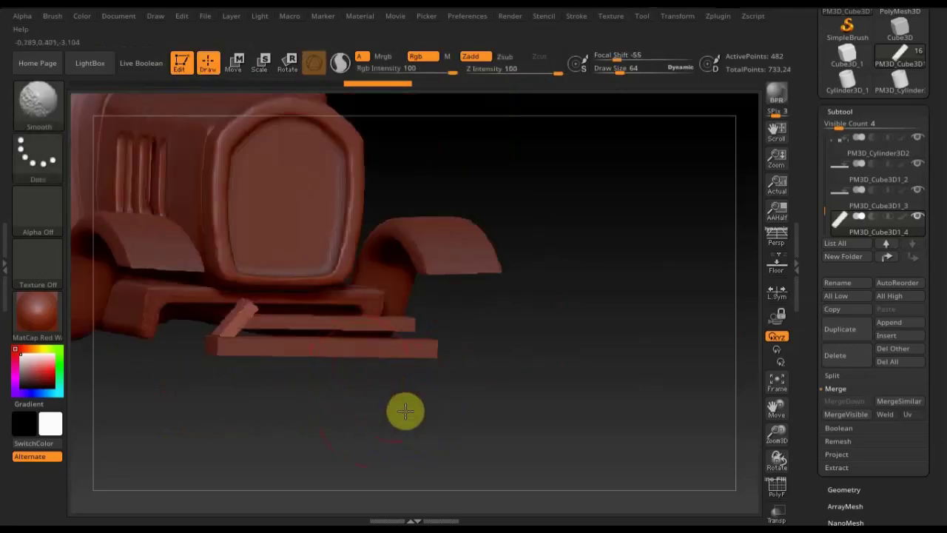
pyautogui.keyDown('shift'); pyautogui.moveTo(404, 410); pyautogui.dragTo(402, 410); pyautogui.keyUp('shift')
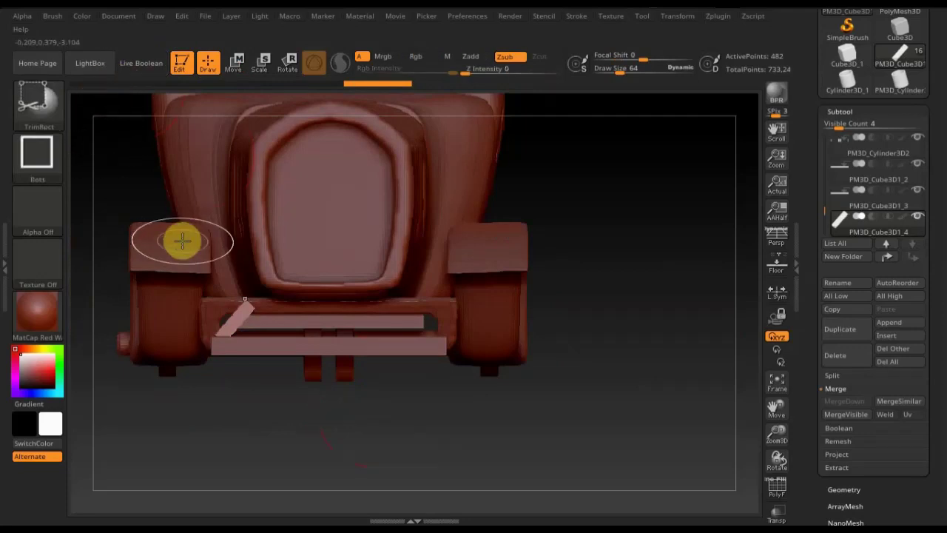
pyautogui.keyDown('ctrl'); pyautogui.keyDown('shift'); pyautogui.moveTo(183, 240); pyautogui.dragTo(295, 314); pyautogui.keyUp('shift'); pyautogui.keyUp('ctrl')
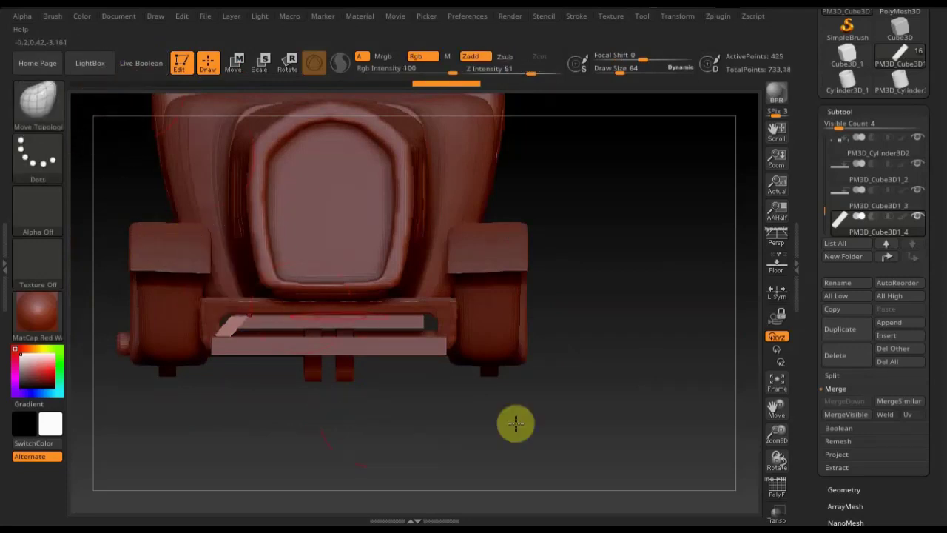
pyautogui.moveTo(532, 404)
pyautogui.mouseDown()
pyautogui.moveTo(561, 422)
pyautogui.moveTo(599, 422)
pyautogui.mouseUp()
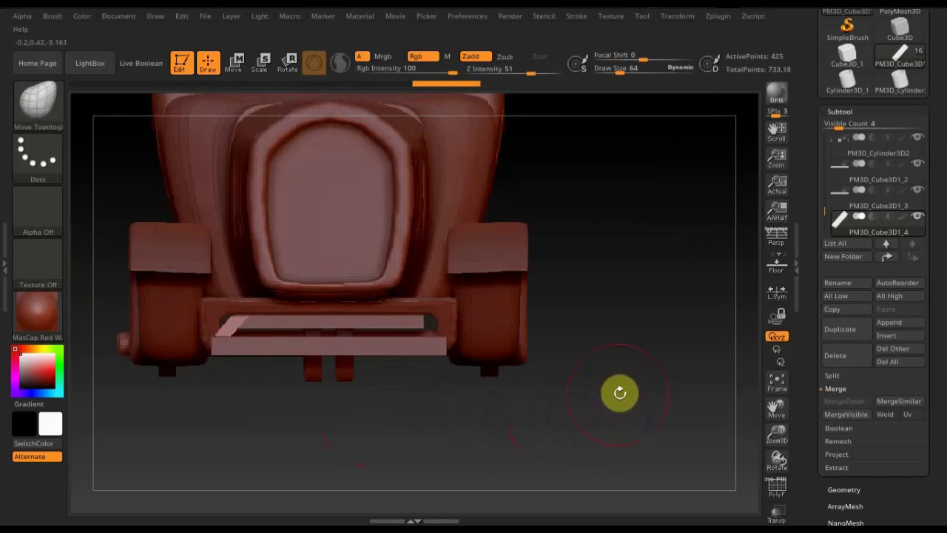
pyautogui.moveTo(859, 179)
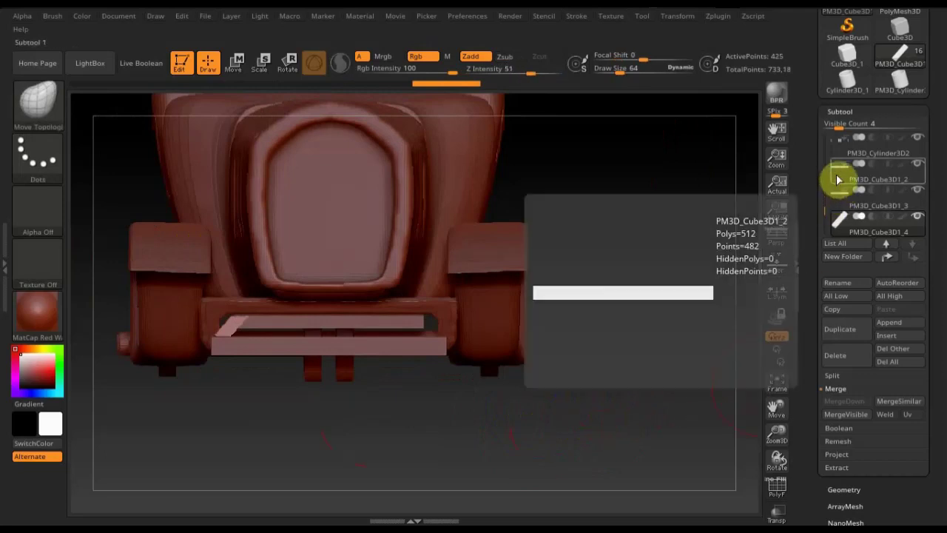
# - Select PM3D_Cube3D1_2 and merge the upper bar and angled strut down into it
pyautogui.click(838, 179)
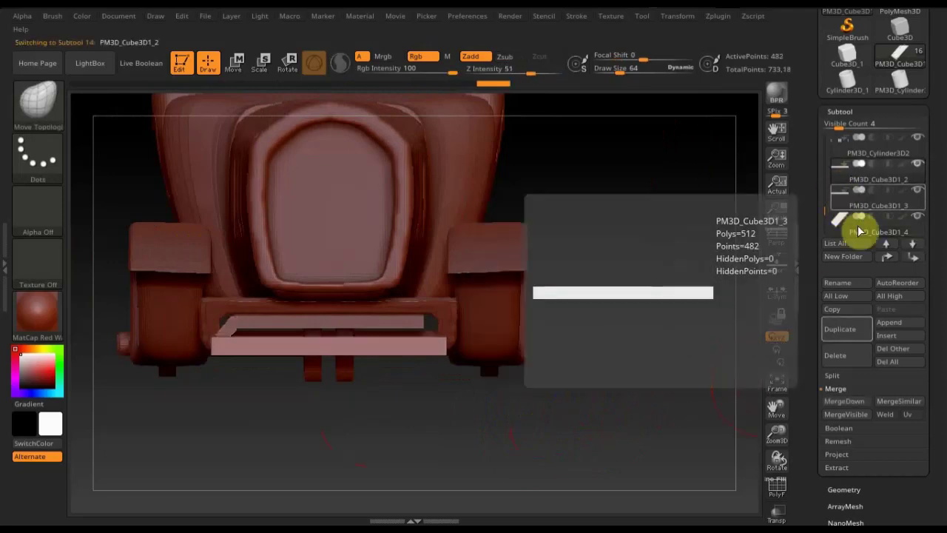
pyautogui.click(854, 402)
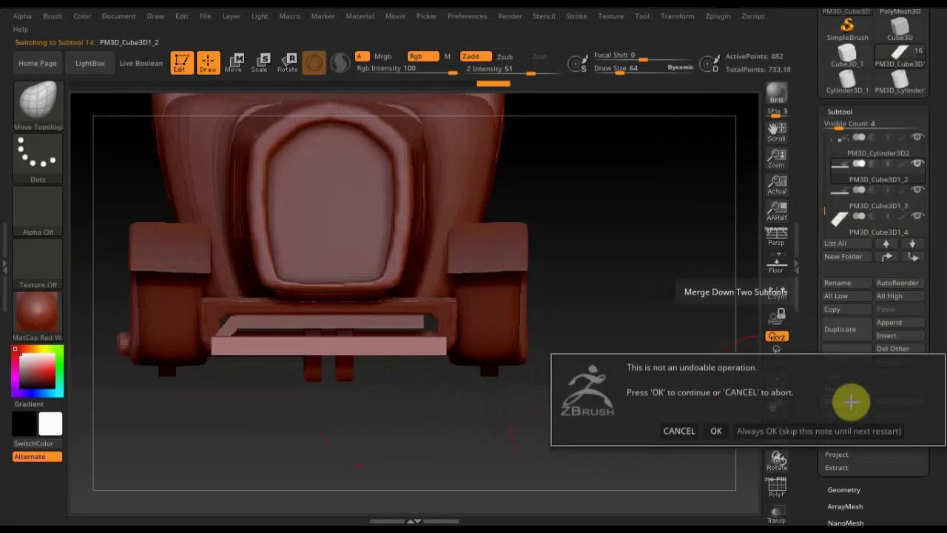
pyautogui.click(719, 430)
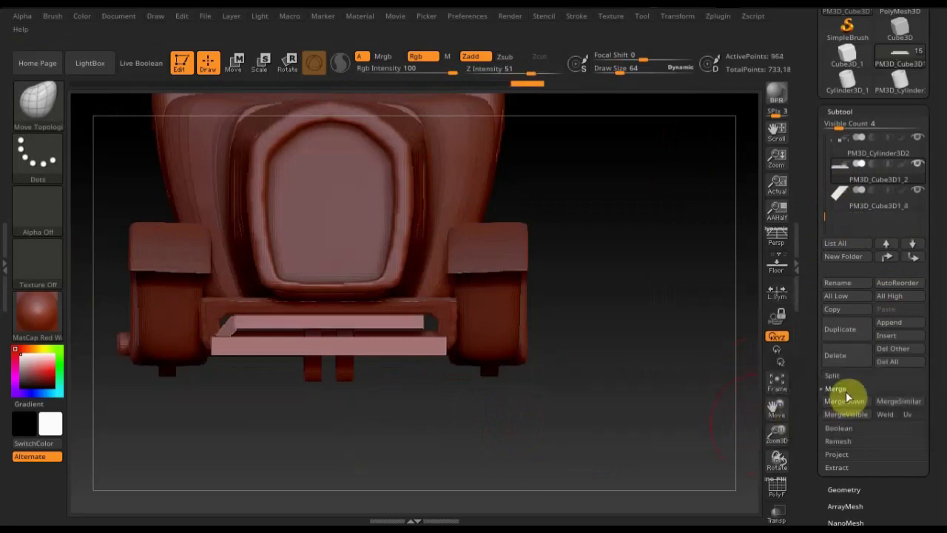
pyautogui.click(850, 401)
pyautogui.click(717, 433)
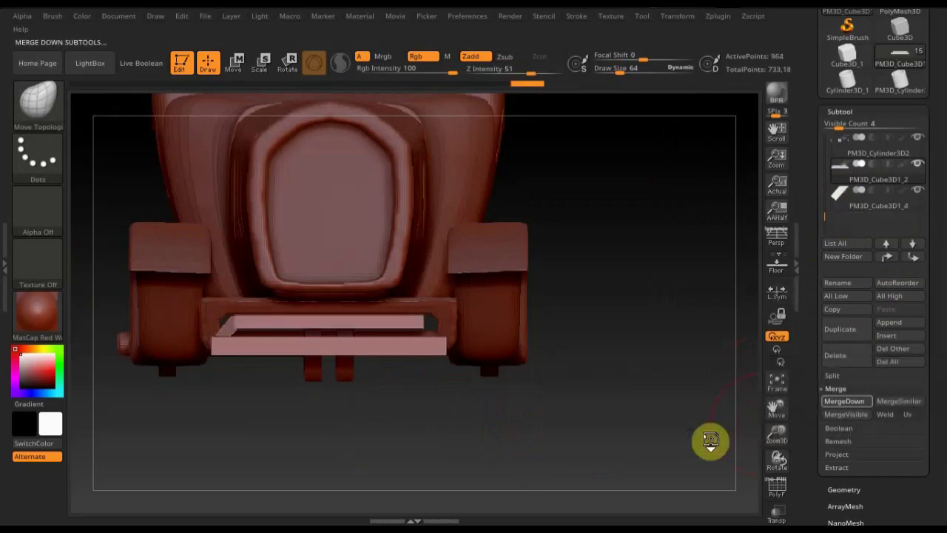
# - DynaMesh the merged front bar at resolution 408 into one solid frame
pyautogui.click(860, 484)
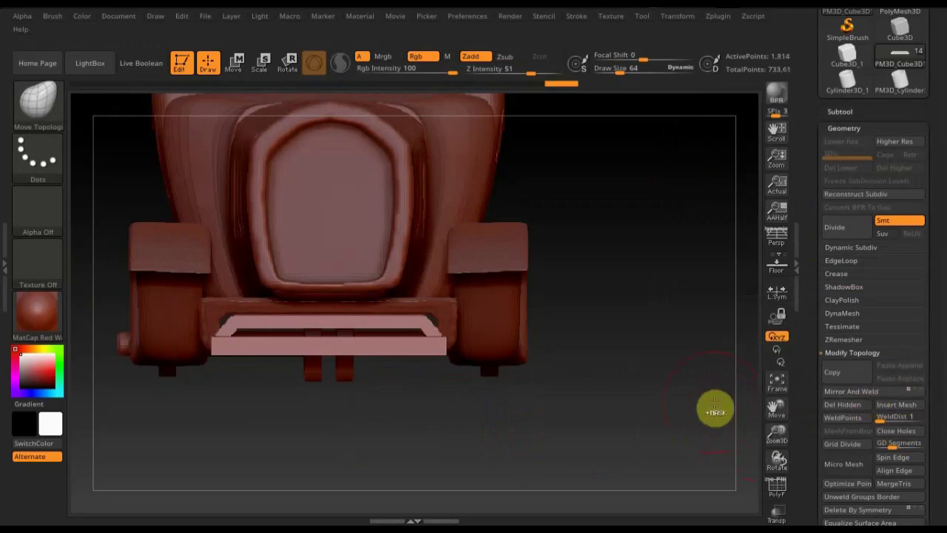
pyautogui.press('ctrl')
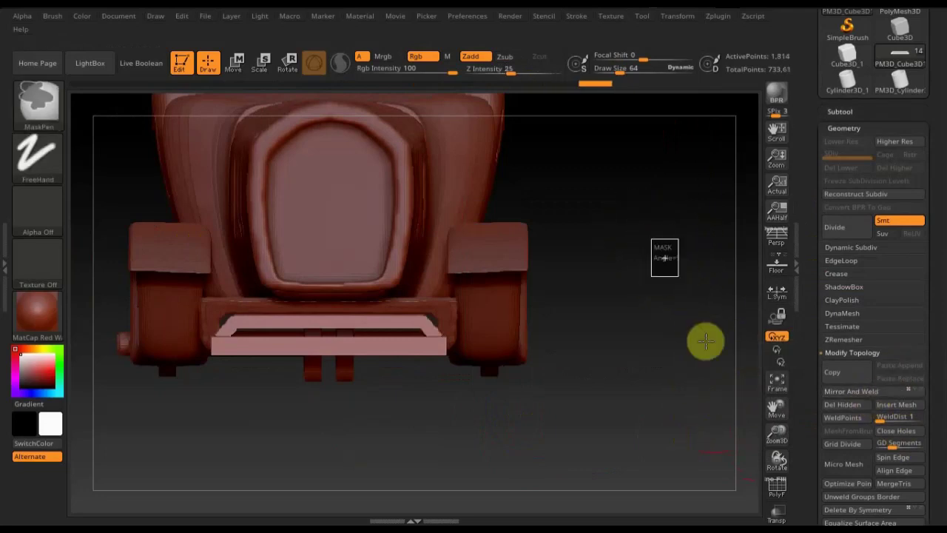
pyautogui.click(853, 313)
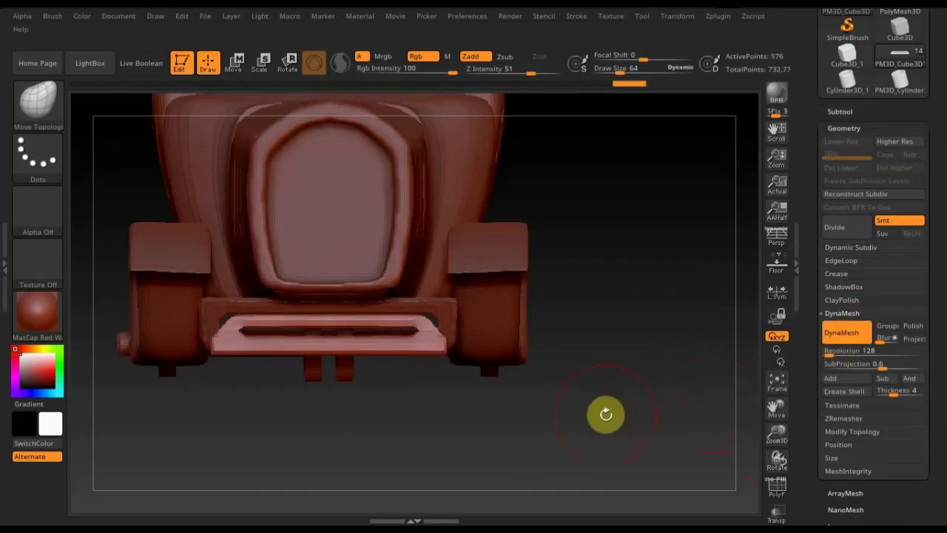
pyautogui.moveTo(547, 411); pyautogui.dragTo(605, 427)
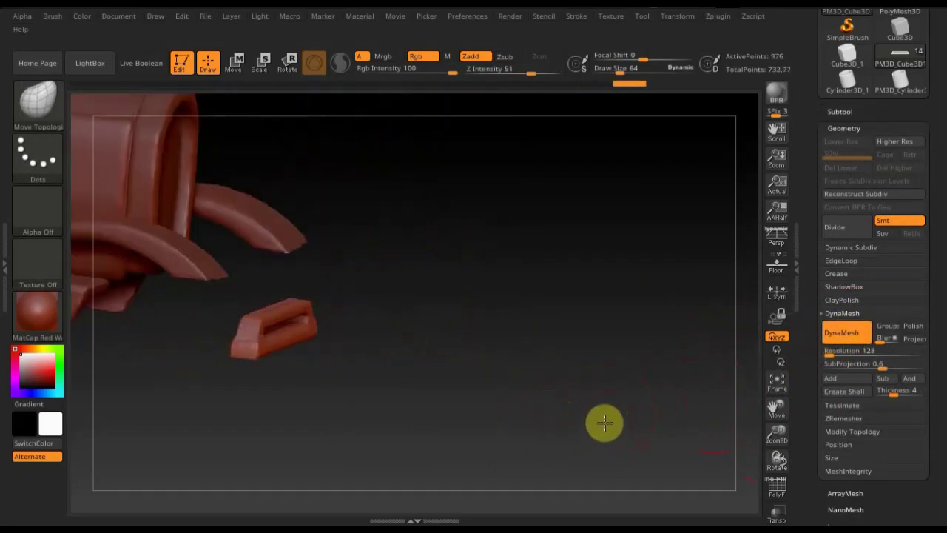
pyautogui.keyDown('ctrl'); pyautogui.click(603, 416); pyautogui.keyUp('ctrl')
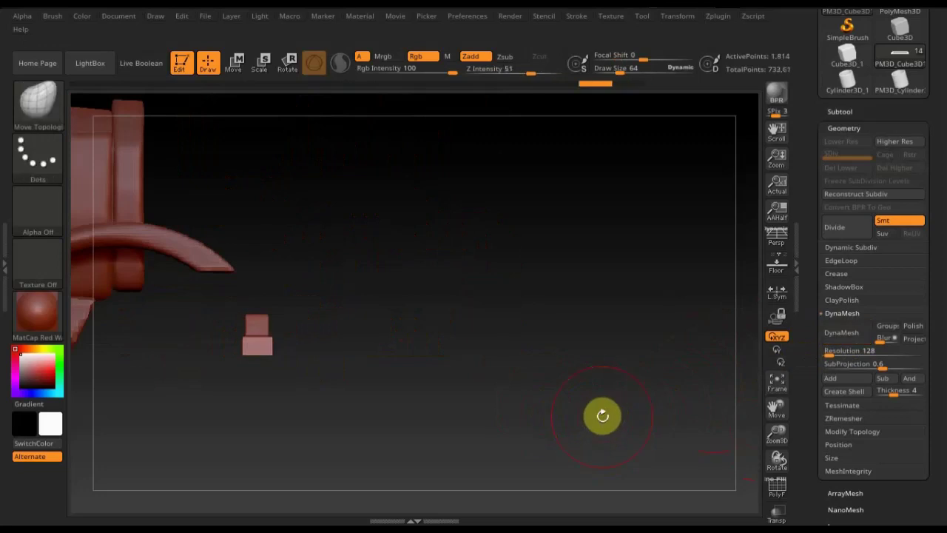
pyautogui.keyDown('shift'); pyautogui.moveTo(543, 404); pyautogui.dragTo(585, 419); pyautogui.keyUp('shift')
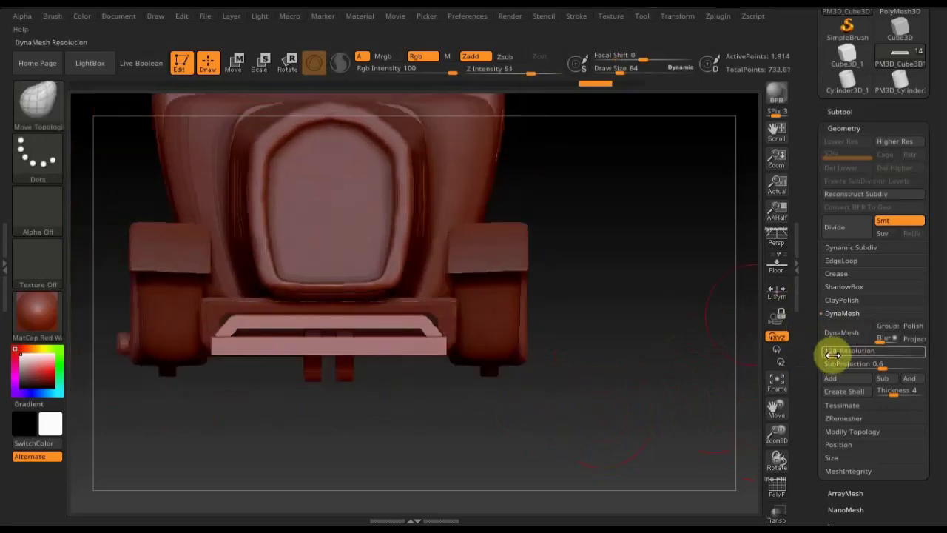
pyautogui.click(842, 334)
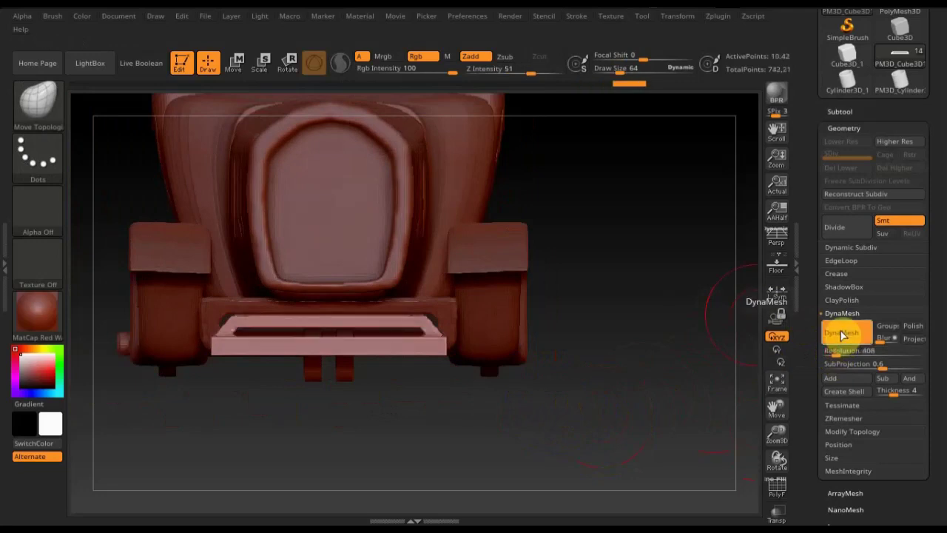
pyautogui.moveTo(607, 423)
pyautogui.mouseDown()
pyautogui.moveTo(630, 418)
pyautogui.moveTo(597, 398)
pyautogui.mouseUp()
# - Scale down the DynaMeshed bumper frame and thin it front to back, checking front and side views
pyautogui.click(238, 65)
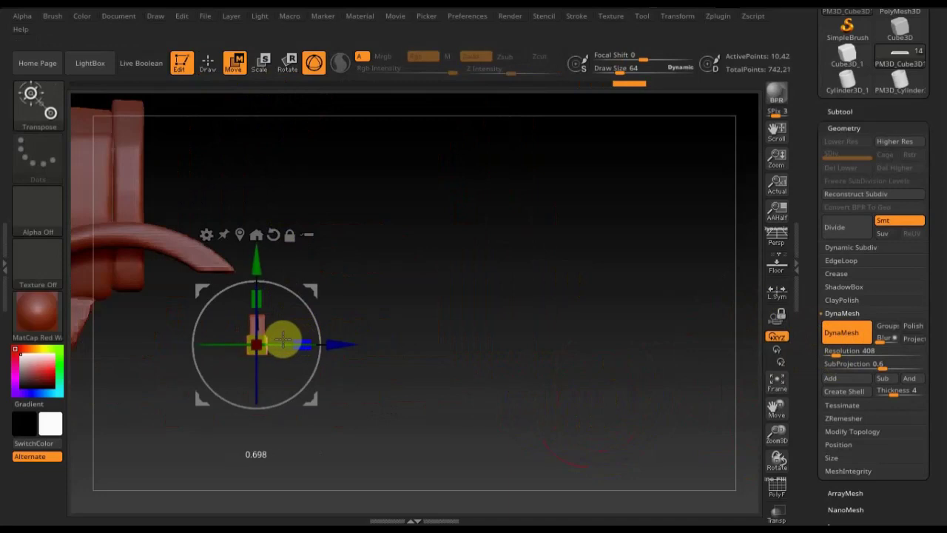
pyautogui.moveTo(340, 346); pyautogui.dragTo(169, 355)
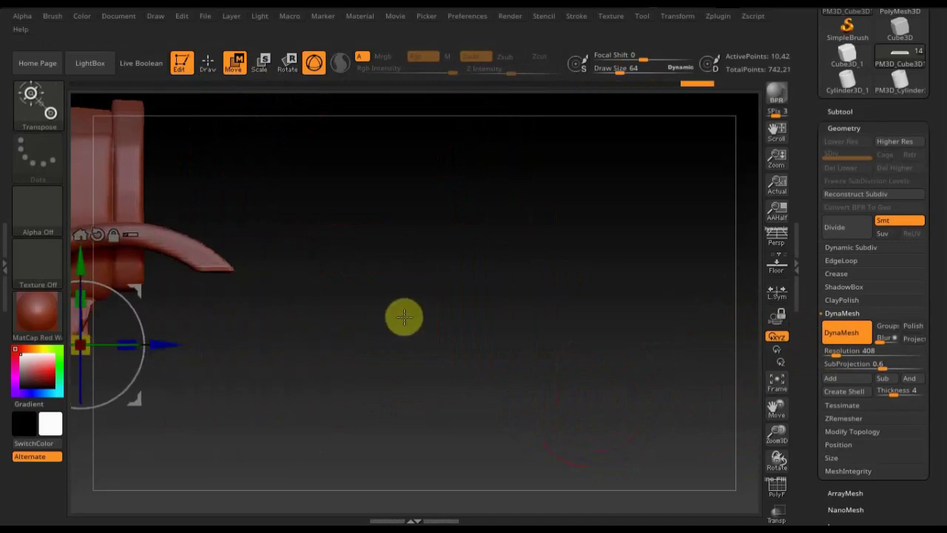
pyautogui.keyDown('alt'); pyautogui.moveTo(404, 318); pyautogui.dragTo(641, 318); pyautogui.keyUp('alt')
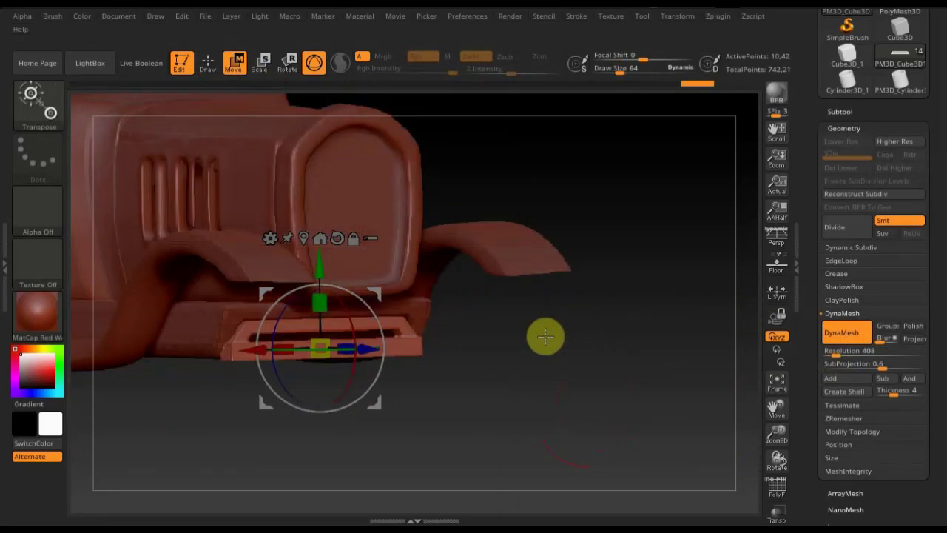
pyautogui.moveTo(545, 336); pyautogui.dragTo(609, 346)
pyautogui.moveTo(605, 421); pyautogui.dragTo(550, 422)
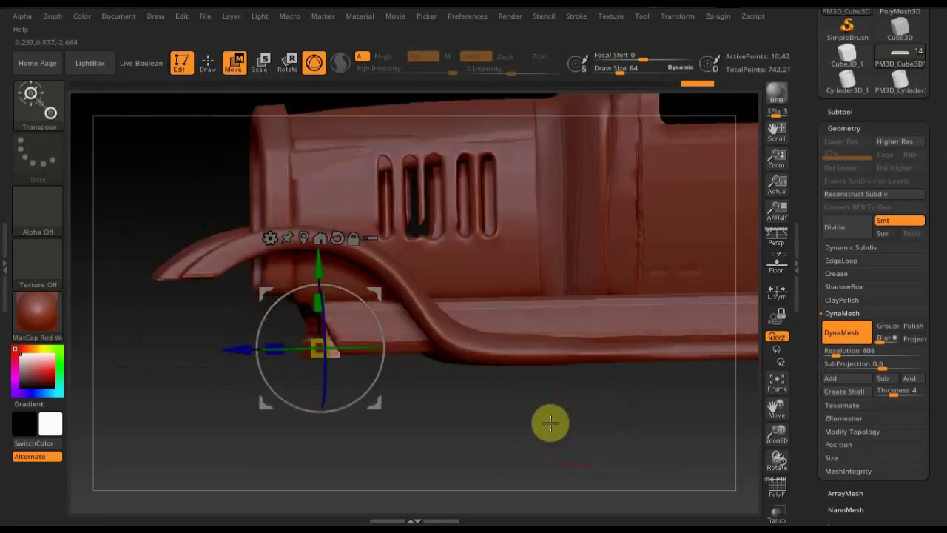
pyautogui.moveTo(259, 344)
pyautogui.mouseDown()
pyautogui.moveTo(221, 355)
pyautogui.moveTo(254, 349)
pyautogui.mouseUp()
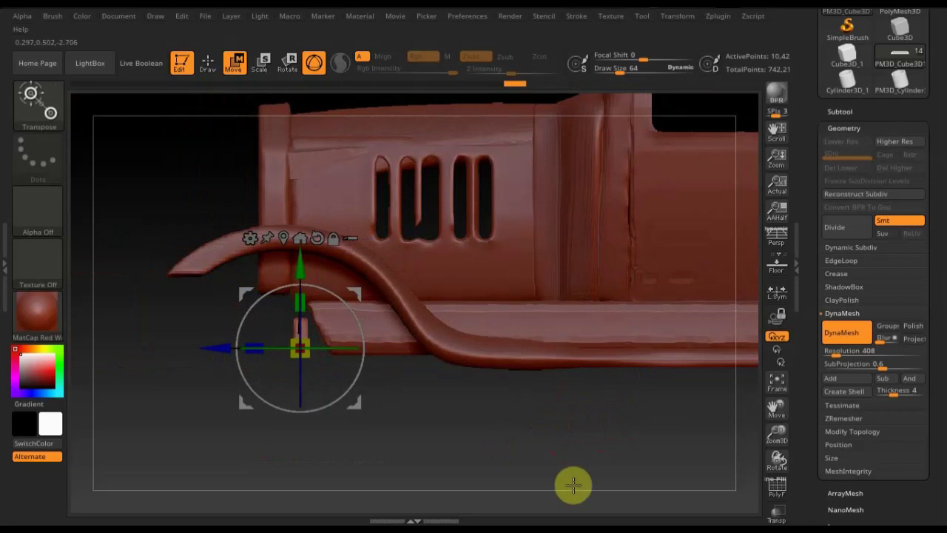
pyautogui.moveTo(571, 487)
pyautogui.mouseDown()
pyautogui.moveTo(643, 484)
pyautogui.moveTo(609, 444)
pyautogui.mouseUp()
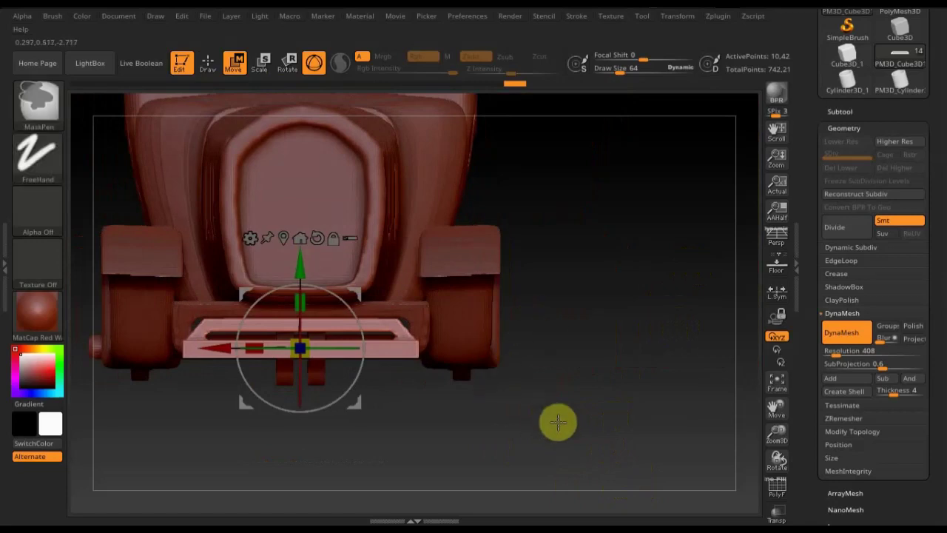
# - Mask the bumper frame's left portion and drag its left end out toward the left front wheel
pyautogui.keyDown('ctrl'); pyautogui.moveTo(555, 419); pyautogui.dragTo(449, 305); pyautogui.keyUp('ctrl')
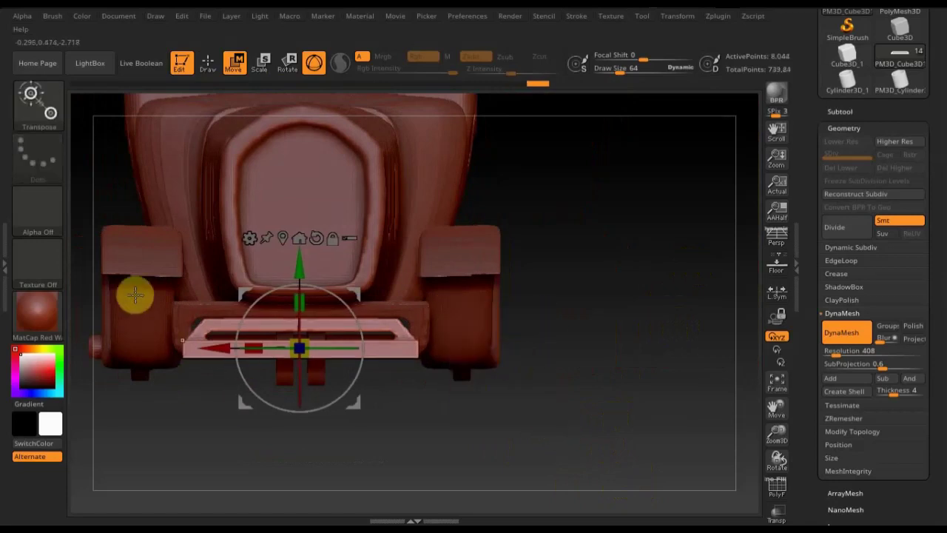
pyautogui.click(208, 63)
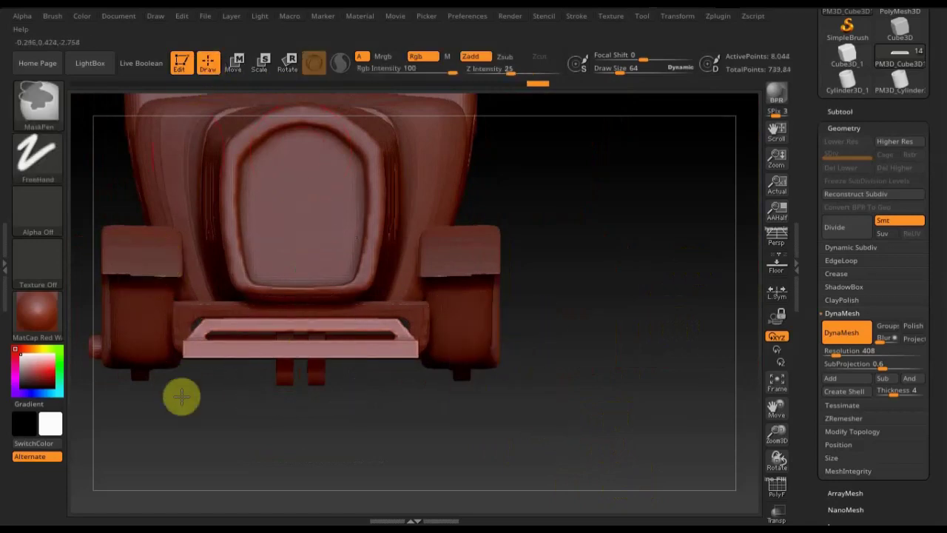
pyautogui.keyDown('ctrl'); pyautogui.moveTo(178, 393); pyautogui.dragTo(169, 348); pyautogui.keyUp('ctrl')
pyautogui.keyDown('ctrl'); pyautogui.moveTo(111, 201); pyautogui.dragTo(192, 418); pyautogui.keyUp('ctrl')
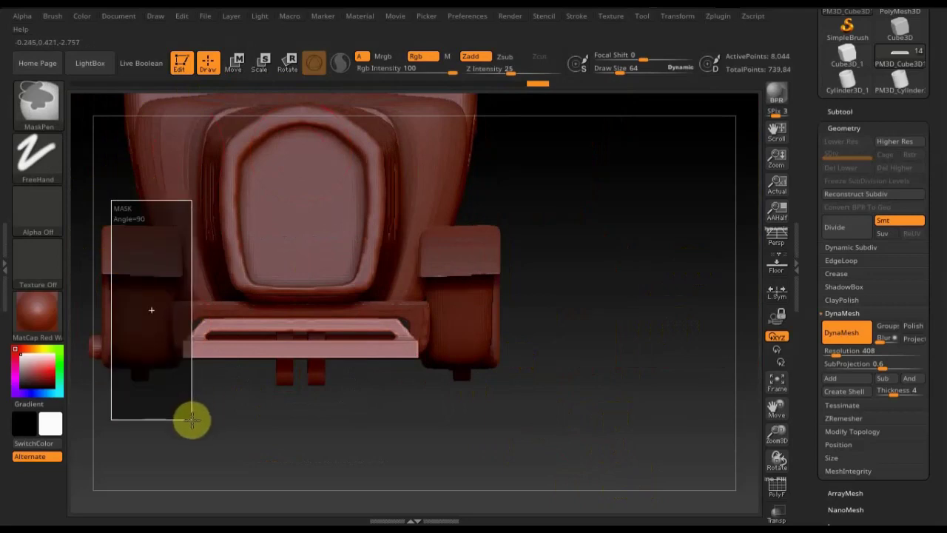
pyautogui.keyDown('ctrl'); pyautogui.moveTo(191, 418); pyautogui.dragTo(193, 420); pyautogui.keyUp('ctrl')
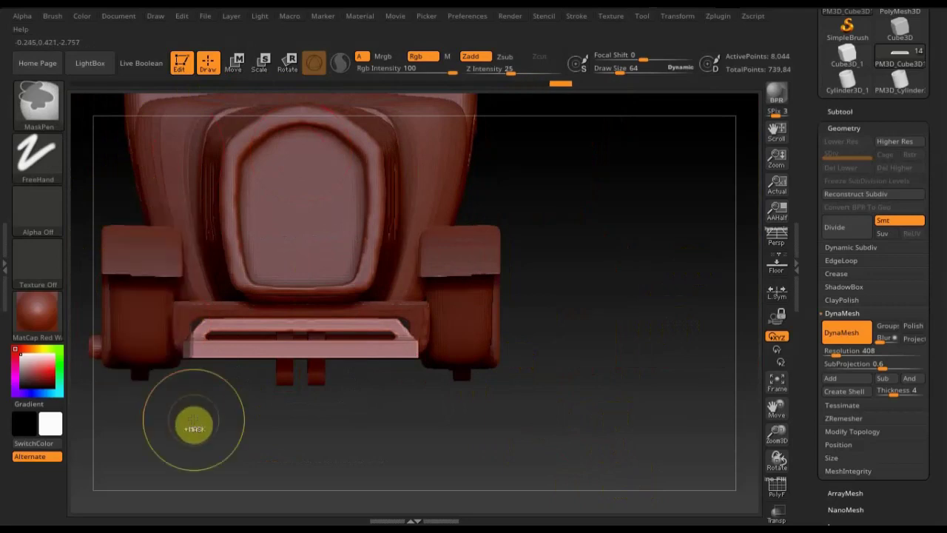
pyautogui.click(233, 63)
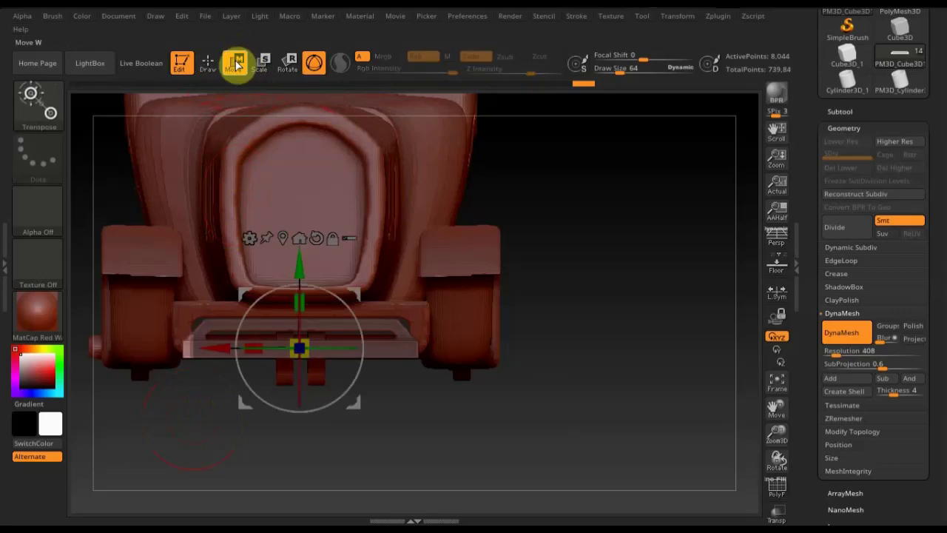
pyautogui.moveTo(225, 346); pyautogui.dragTo(140, 365)
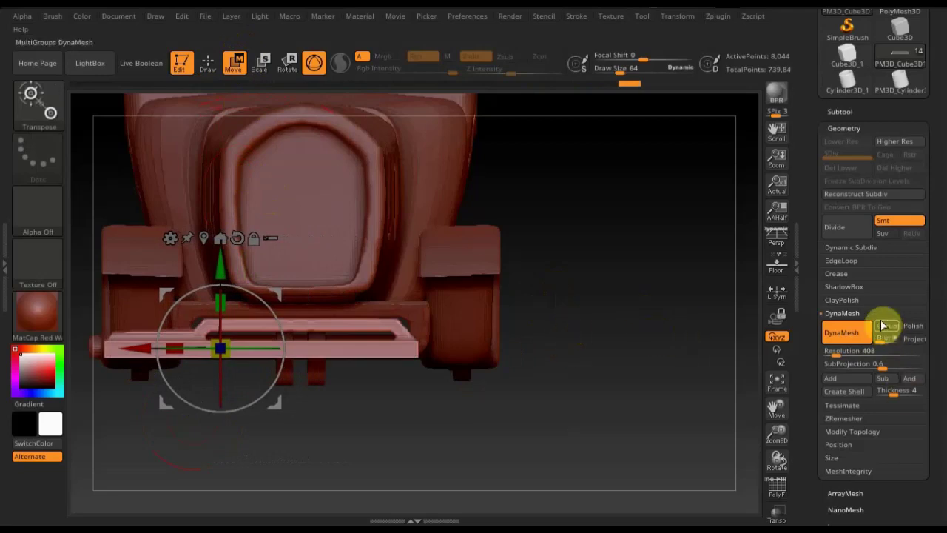
# - Mirror And Weld the bumper frame for symmetry, then view it straight from the side
pyautogui.click(860, 431)
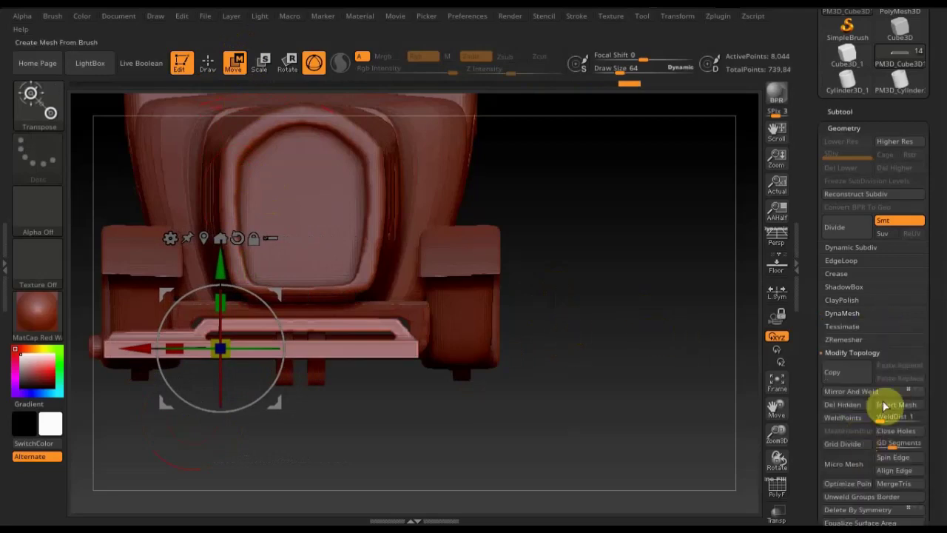
pyautogui.click(879, 390)
pyautogui.moveTo(659, 403)
pyautogui.mouseDown()
pyautogui.moveTo(634, 406)
pyautogui.moveTo(611, 393)
pyautogui.mouseUp()
pyautogui.moveTo(708, 439); pyautogui.dragTo(696, 395)
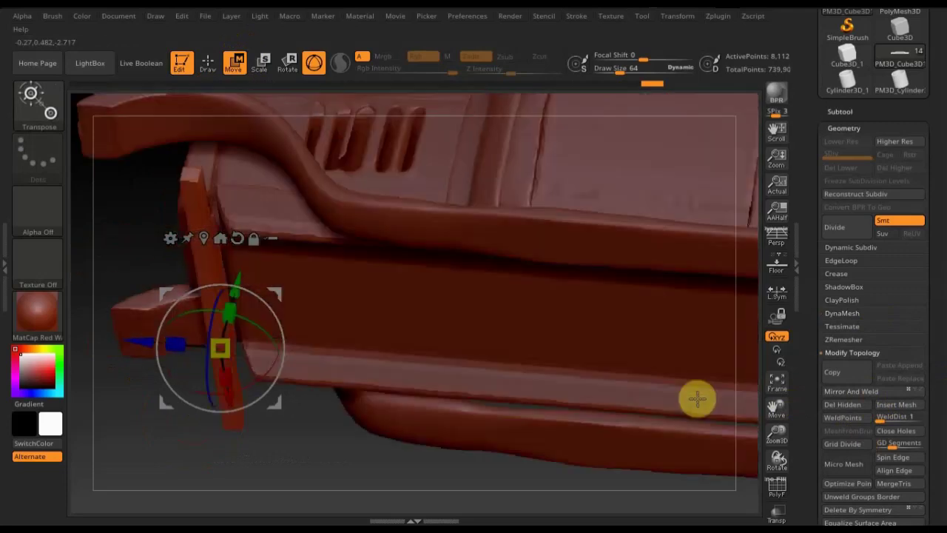
pyautogui.moveTo(555, 473)
pyautogui.mouseDown()
pyautogui.moveTo(562, 359)
pyautogui.moveTo(575, 383)
pyautogui.mouseUp()
pyautogui.keyDown('shift'); pyautogui.moveTo(404, 475); pyautogui.dragTo(421, 417); pyautogui.keyUp('shift')
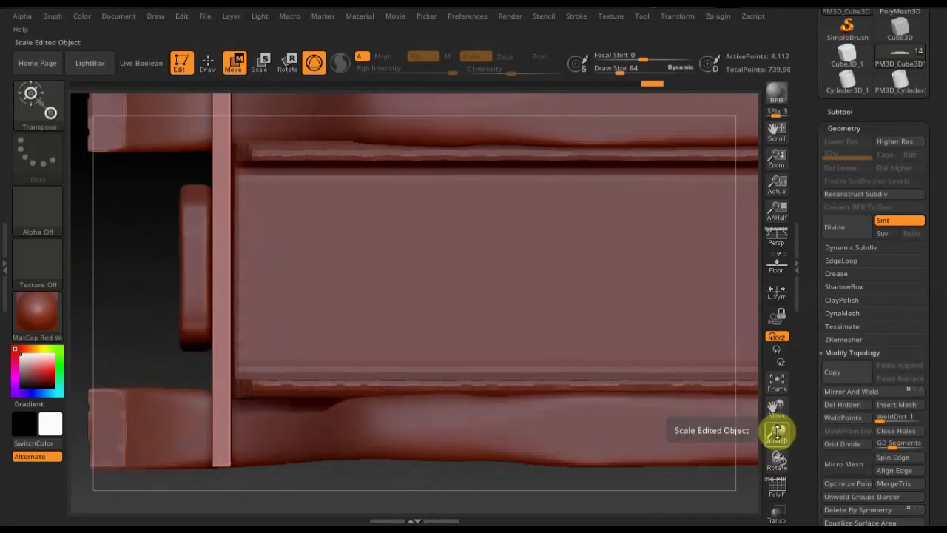
# - Zoom out to the whole car, return to Draw mode and show the subtool list
pyautogui.moveTo(776, 431)
pyautogui.mouseDown()
pyautogui.moveTo(776, 334)
pyautogui.moveTo(764, 333)
pyautogui.mouseUp()
pyautogui.keyDown('alt'); pyautogui.moveTo(620, 237); pyautogui.dragTo(632, 247); pyautogui.keyUp('alt')
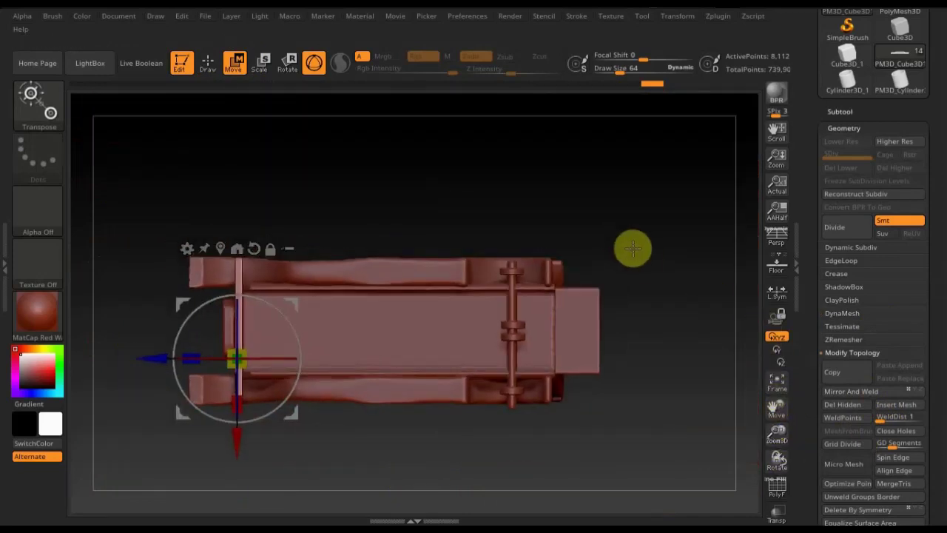
pyautogui.click(208, 63)
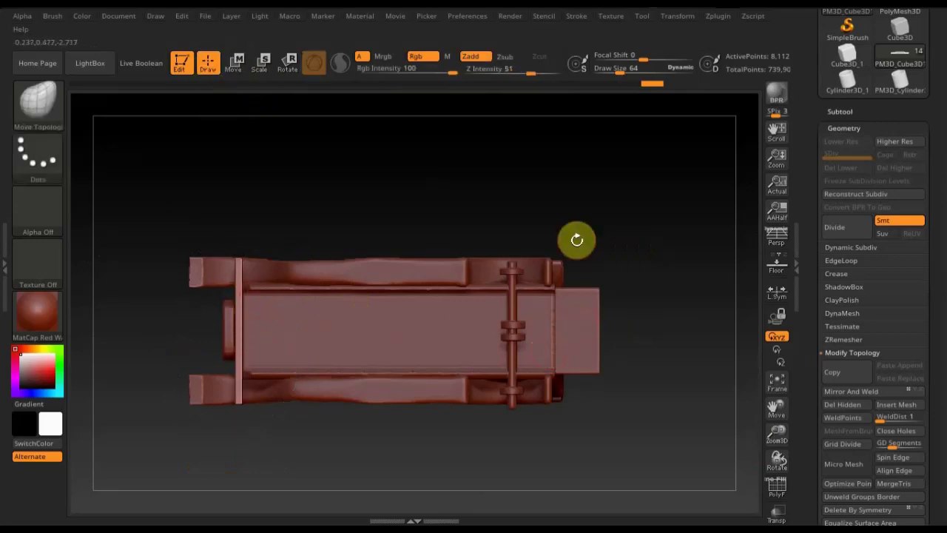
pyautogui.click(843, 112)
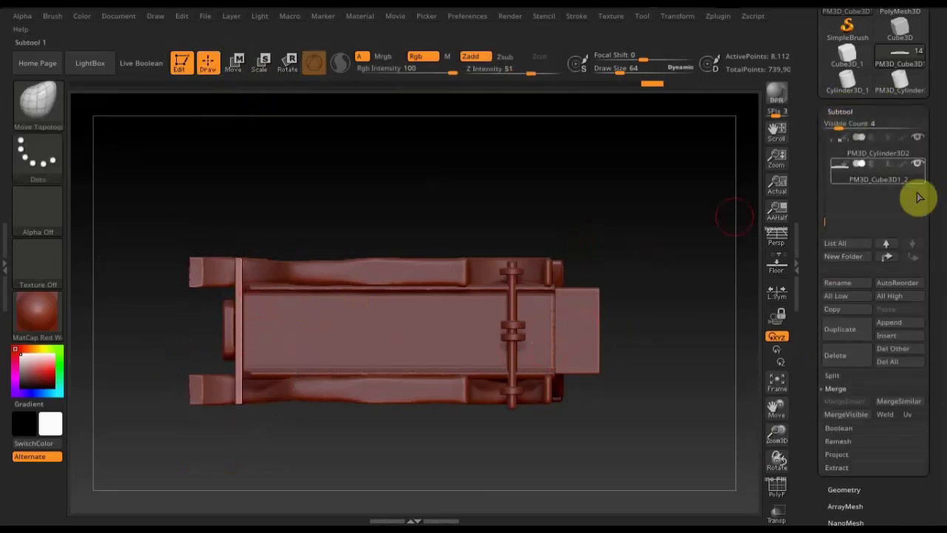
# - Append a Cube3D subtool, move it down the list and stretch it into a long thin bar
pyautogui.click(894, 323)
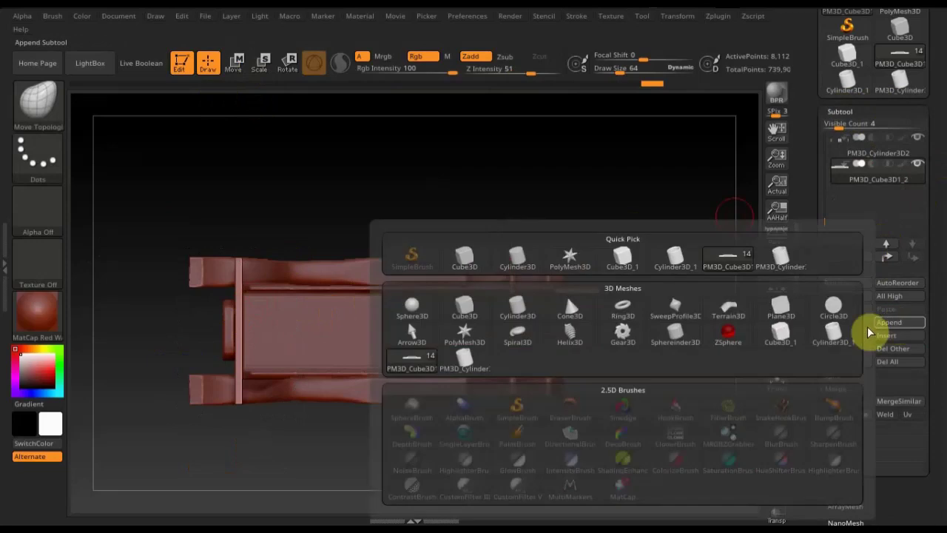
pyautogui.click(462, 314)
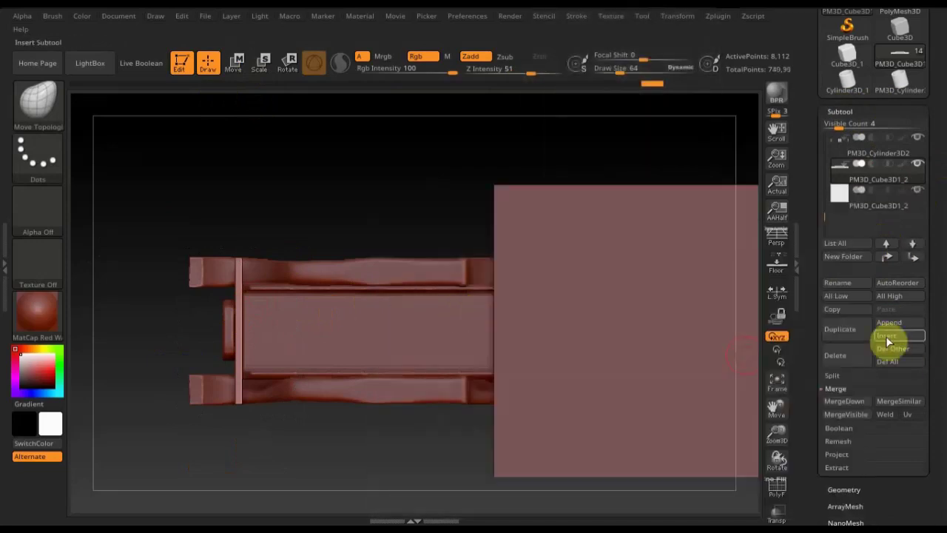
pyautogui.click(915, 248)
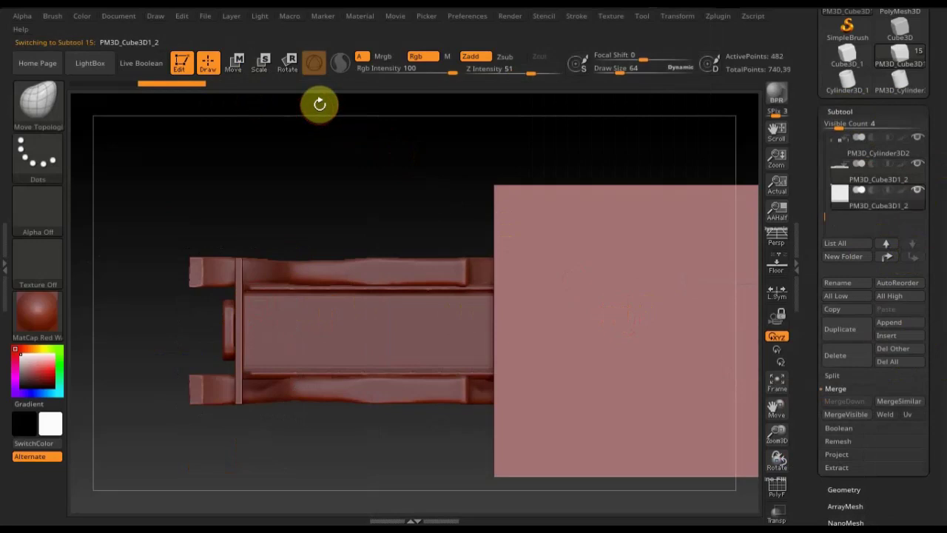
pyautogui.click(239, 68)
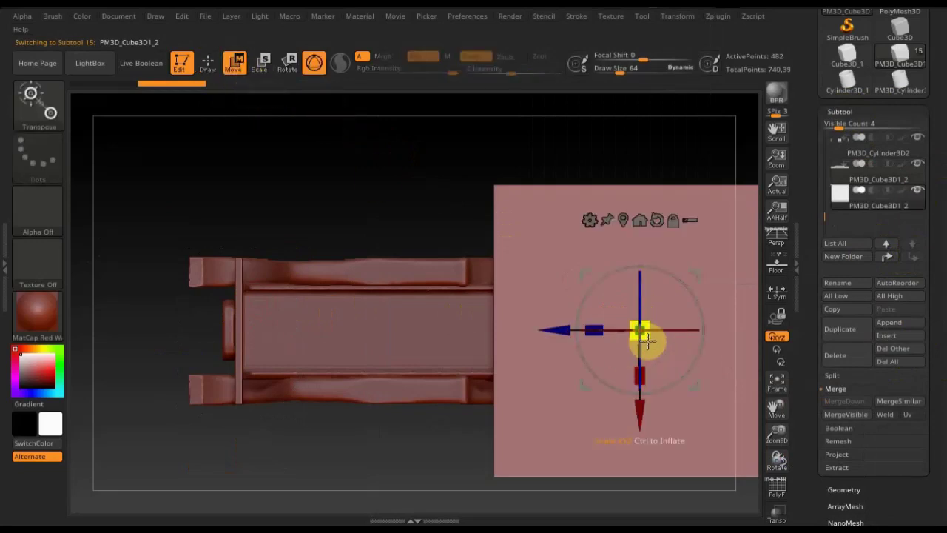
pyautogui.moveTo(642, 331); pyautogui.dragTo(582, 160)
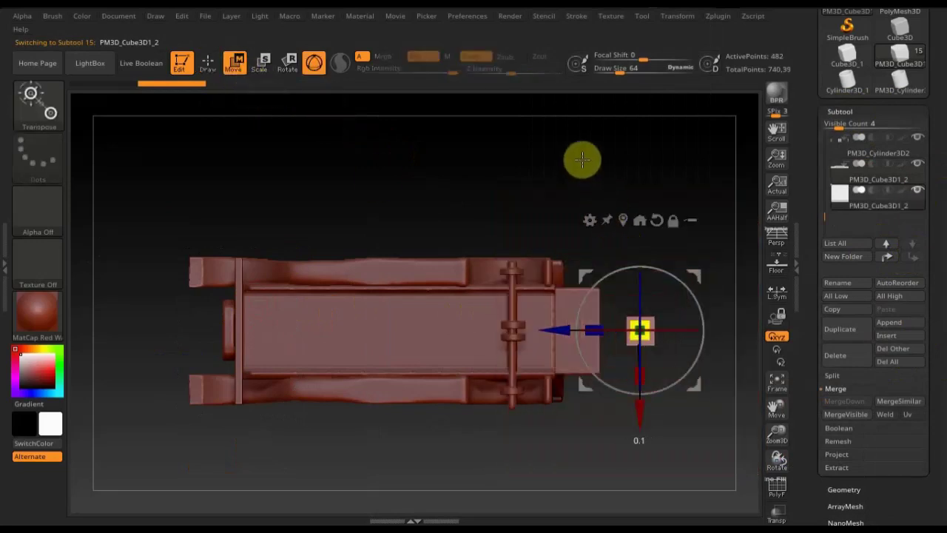
pyautogui.moveTo(593, 326)
pyautogui.mouseDown()
pyautogui.moveTo(457, 328)
pyautogui.moveTo(549, 341)
pyautogui.moveTo(306, 328)
pyautogui.mouseUp()
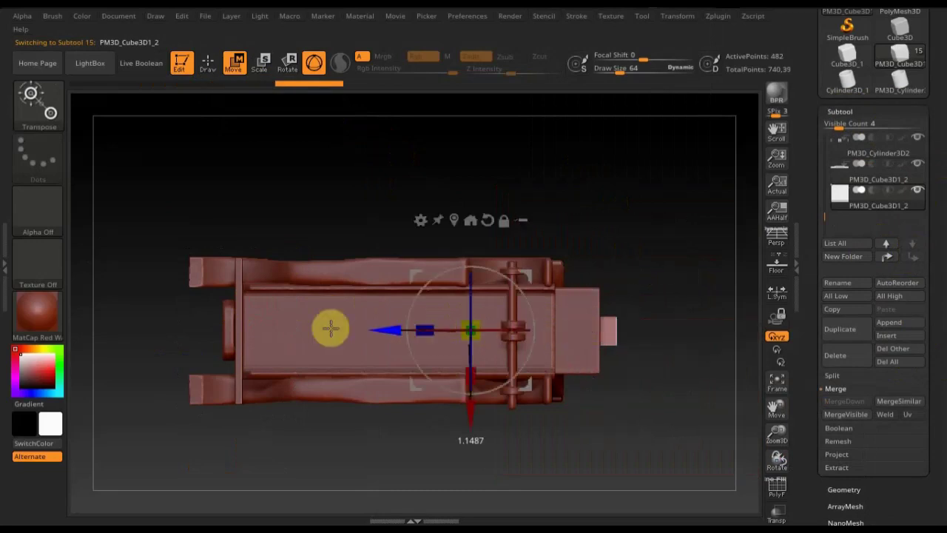
# - Resize the bar, move it across the chassis, and Ctrl-drag a parallel copy lower down
pyautogui.moveTo(486, 204)
pyautogui.mouseDown()
pyautogui.moveTo(391, 334)
pyautogui.moveTo(438, 334)
pyautogui.moveTo(446, 273)
pyautogui.moveTo(391, 342)
pyautogui.mouseUp()
pyautogui.moveTo(606, 339)
pyautogui.mouseDown()
pyautogui.moveTo(634, 224)
pyautogui.moveTo(626, 294)
pyautogui.mouseUp()
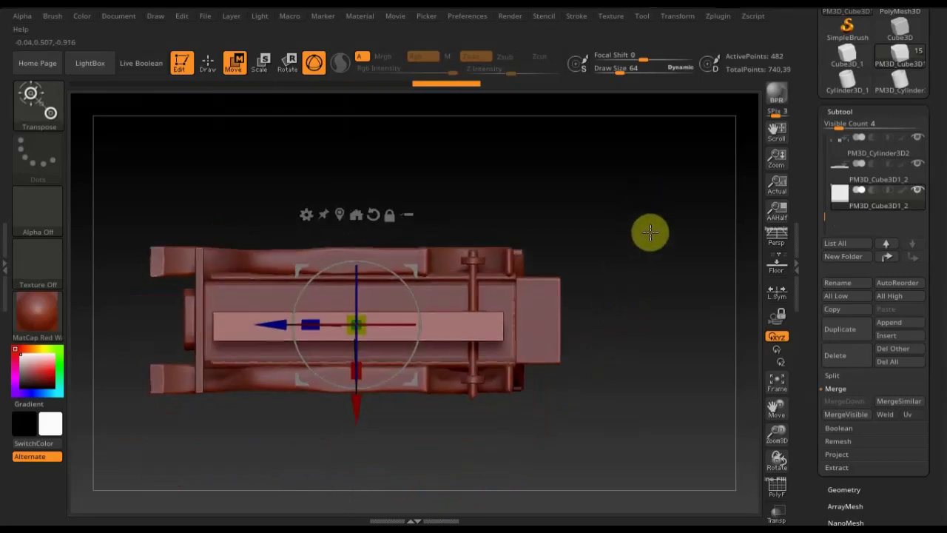
pyautogui.moveTo(649, 232)
pyautogui.keyDown('alt'); pyautogui.mouseDown()
pyautogui.moveTo(661, 282)
pyautogui.moveTo(662, 272)
pyautogui.moveTo(630, 269)
pyautogui.moveTo(467, 315)
pyautogui.mouseUp(); pyautogui.keyUp('alt')
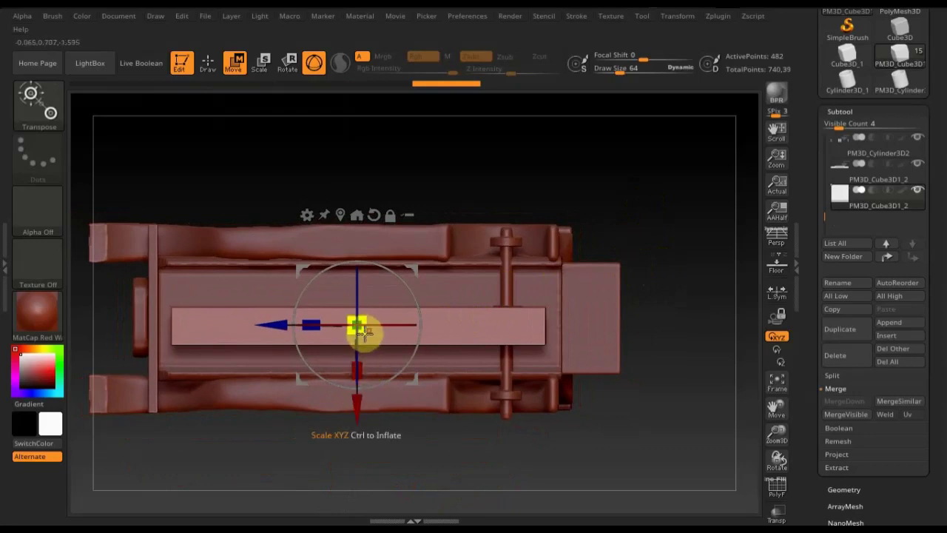
pyautogui.moveTo(364, 333)
pyautogui.mouseDown()
pyautogui.moveTo(334, 281)
pyautogui.moveTo(335, 300)
pyautogui.moveTo(247, 313)
pyautogui.mouseUp()
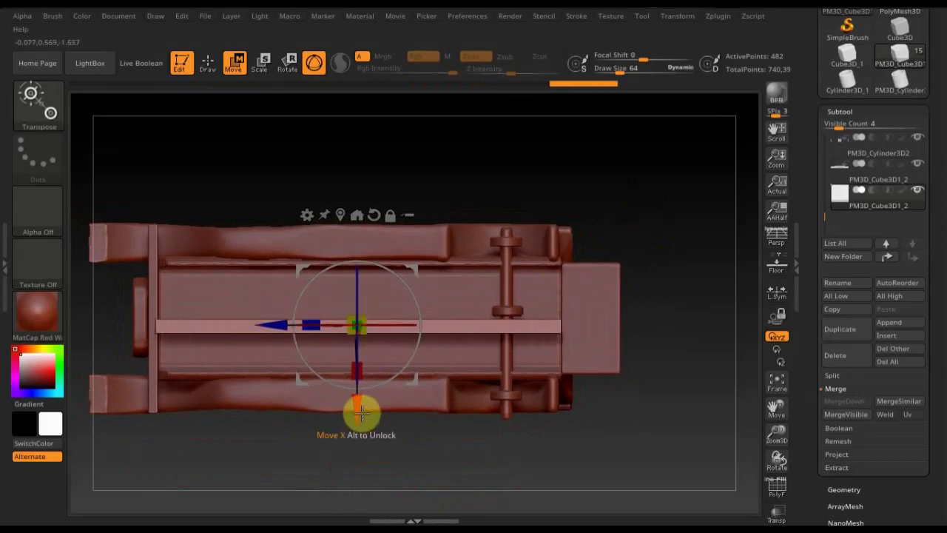
pyautogui.moveTo(361, 414); pyautogui.dragTo(354, 360)
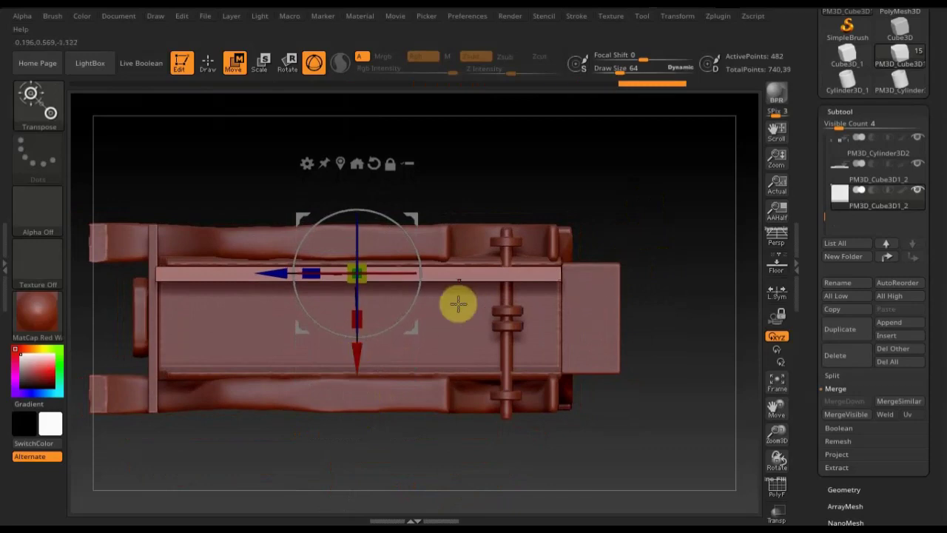
pyautogui.moveTo(358, 360); pyautogui.dragTo(358, 447)
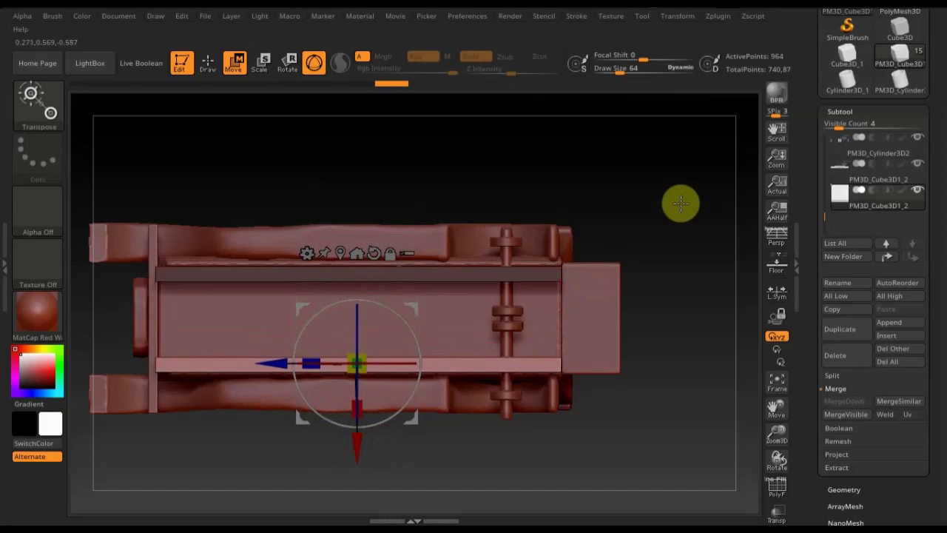
pyautogui.moveTo(639, 208)
pyautogui.mouseDown()
pyautogui.moveTo(592, 235)
pyautogui.moveTo(616, 198)
pyautogui.mouseUp()
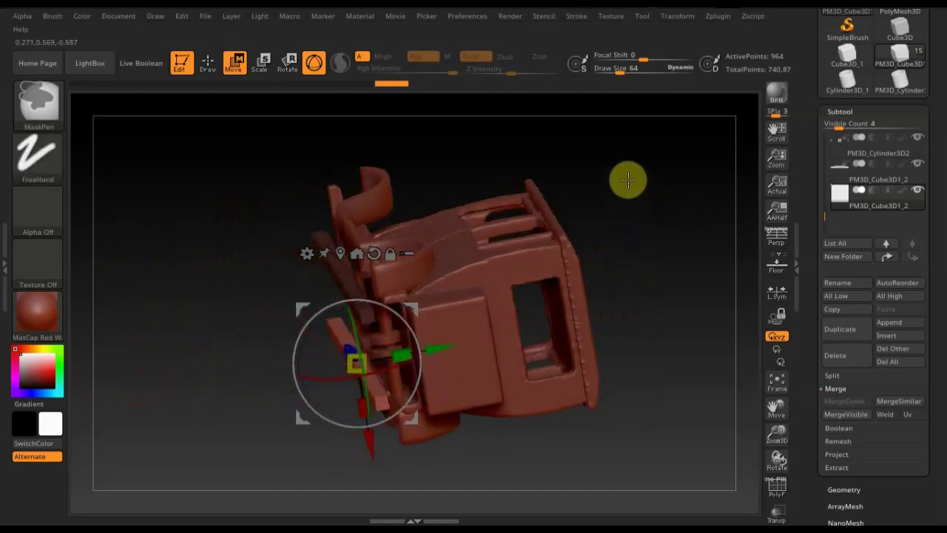
# - Nudge the new strip right, then orbit and snap the car into a straight side view
pyautogui.moveTo(437, 347); pyautogui.dragTo(472, 347)
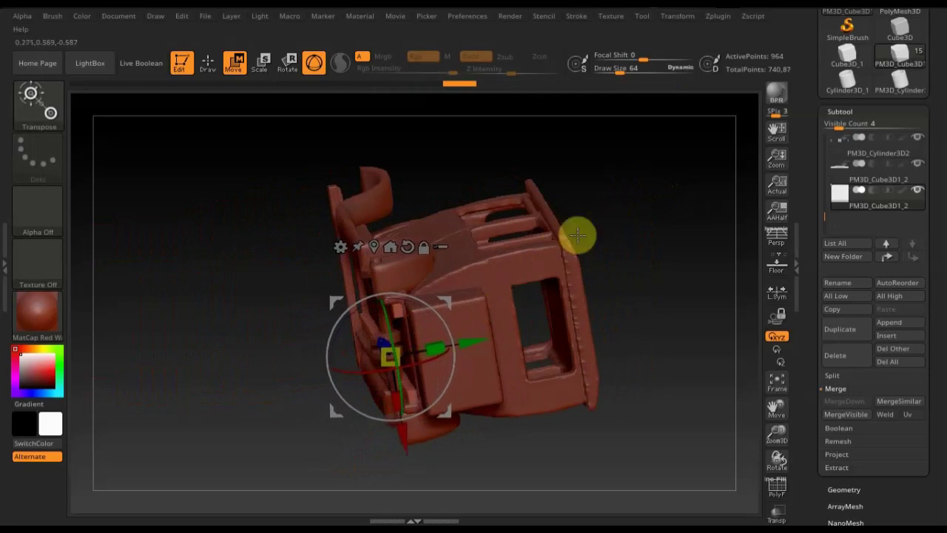
pyautogui.moveTo(577, 235)
pyautogui.mouseDown()
pyautogui.moveTo(637, 224)
pyautogui.moveTo(677, 262)
pyautogui.moveTo(717, 365)
pyautogui.moveTo(682, 351)
pyautogui.mouseUp()
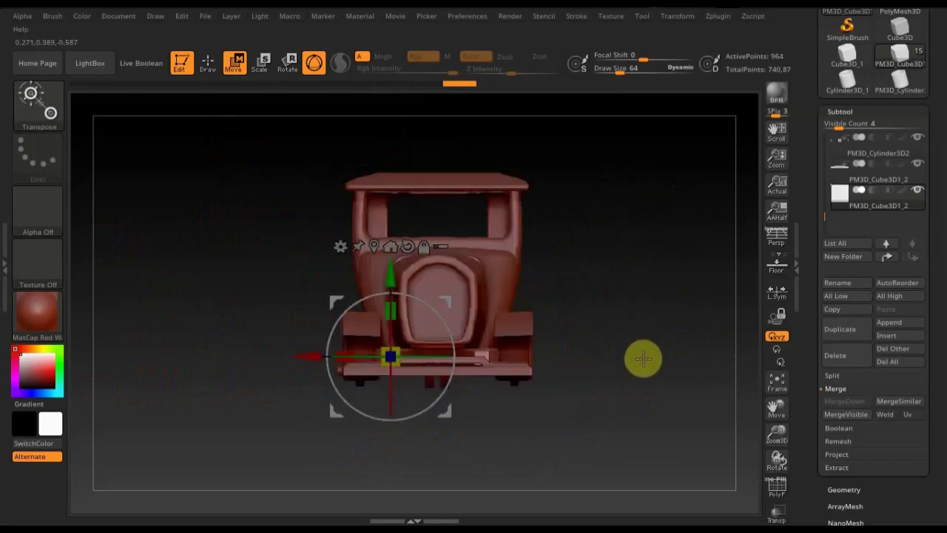
pyautogui.moveTo(643, 359)
pyautogui.mouseDown()
pyautogui.moveTo(614, 303)
pyautogui.moveTo(627, 355)
pyautogui.moveTo(528, 317)
pyautogui.moveTo(589, 329)
pyautogui.mouseUp()
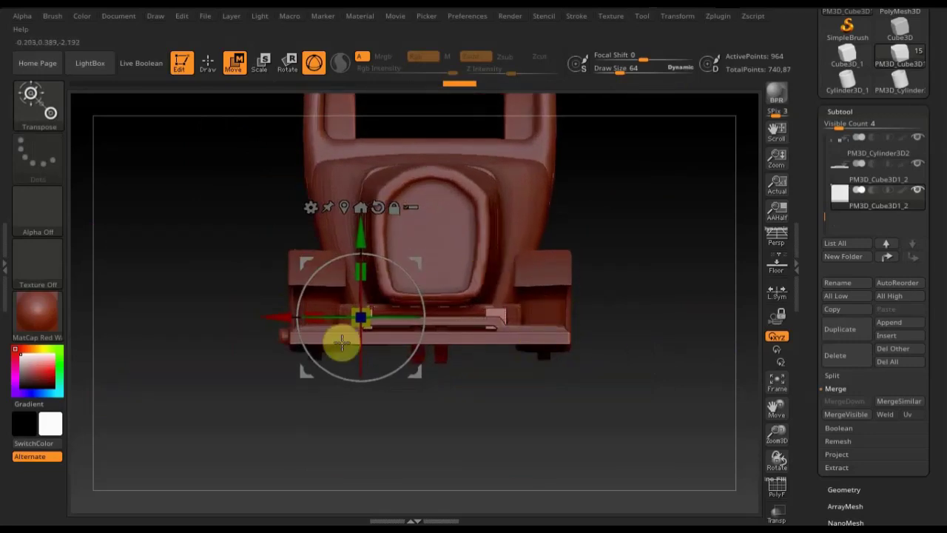
pyautogui.click(208, 68)
pyautogui.moveTo(607, 286)
pyautogui.mouseDown()
pyautogui.moveTo(603, 334)
pyautogui.moveTo(581, 330)
pyautogui.mouseUp()
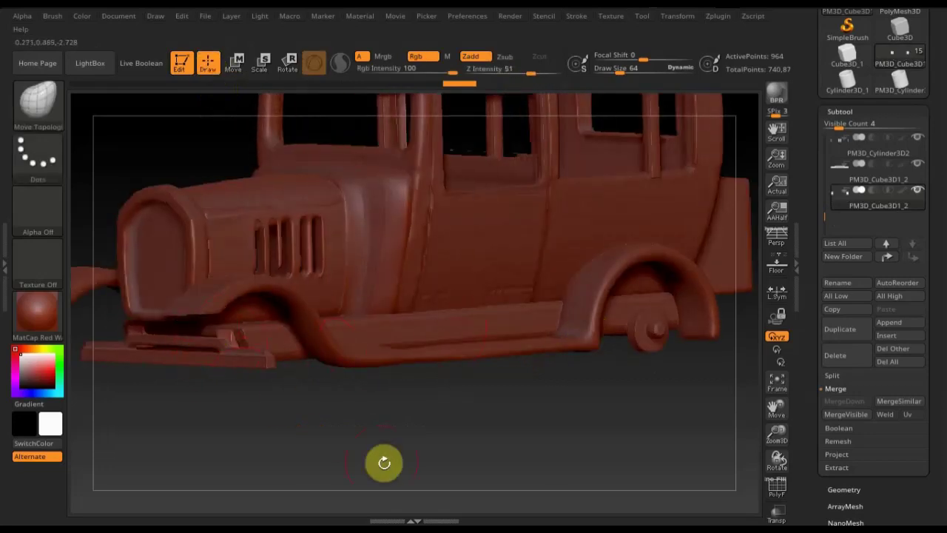
pyautogui.moveTo(384, 462)
pyautogui.mouseDown()
pyautogui.moveTo(338, 461)
pyautogui.moveTo(347, 464)
pyautogui.mouseUp()
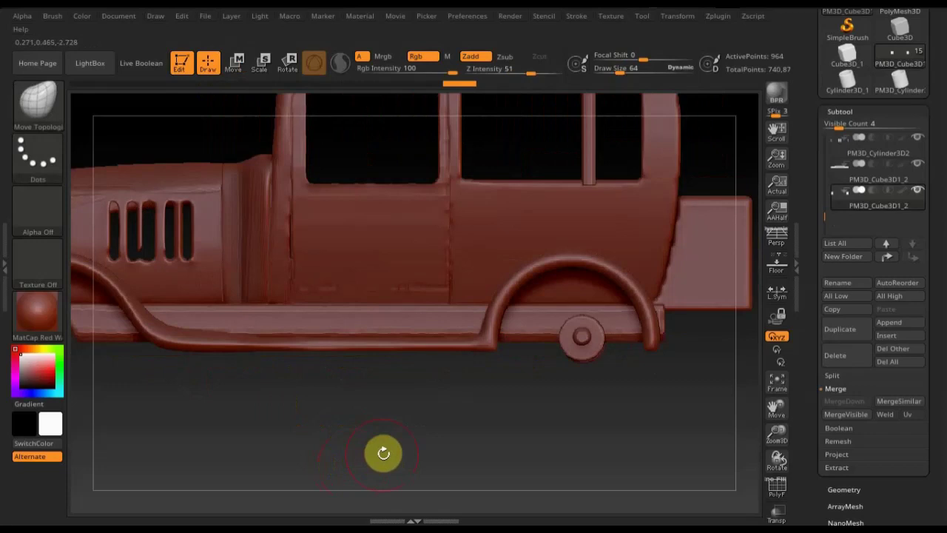
pyautogui.moveTo(463, 456); pyautogui.dragTo(469, 446)
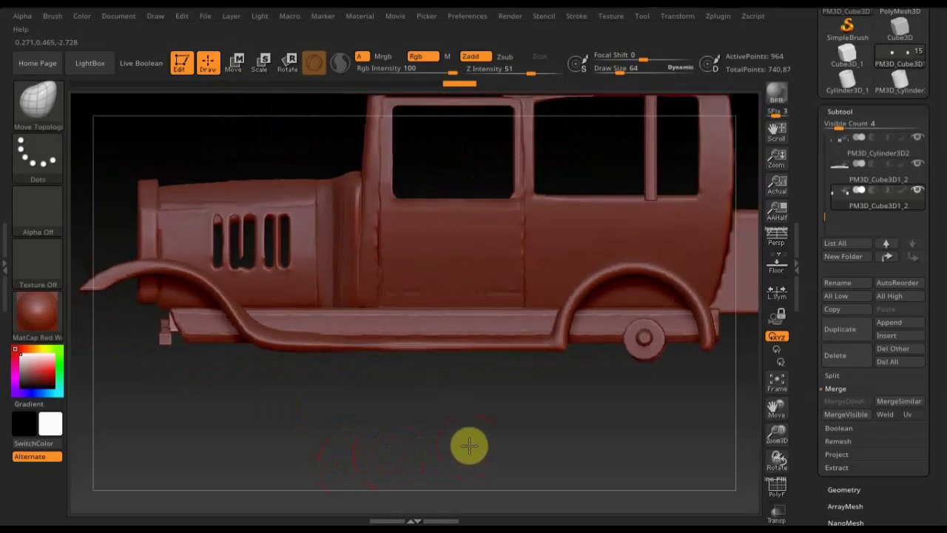
# - Append a Cylinder3D subtool and shrink it to a small piece near the car's front
pyautogui.click(891, 324)
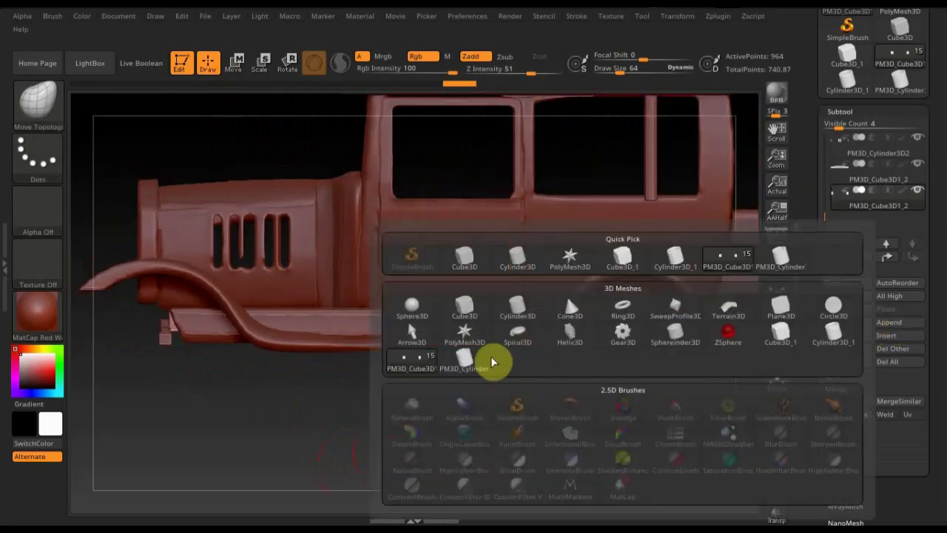
pyautogui.click(514, 306)
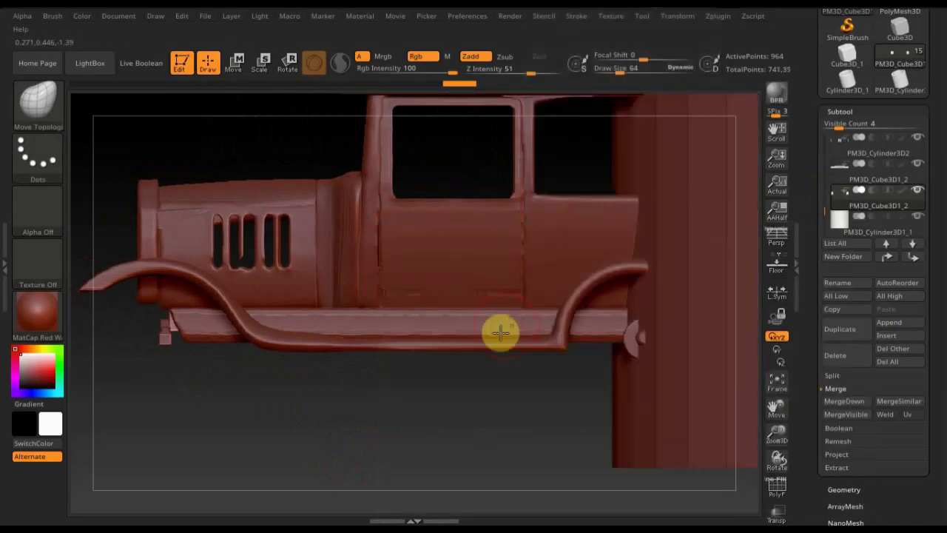
pyautogui.click(916, 252)
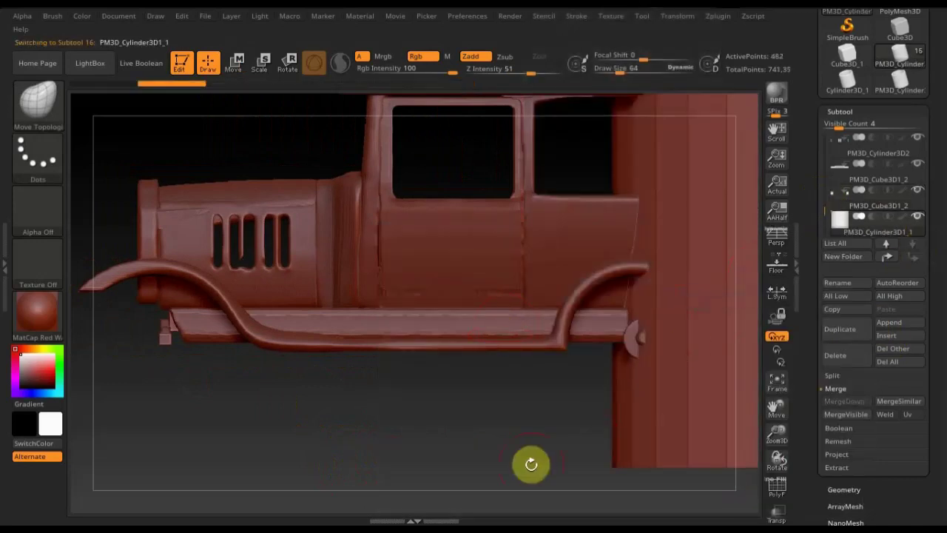
pyautogui.keyDown('alt'); pyautogui.moveTo(510, 453); pyautogui.dragTo(442, 232); pyautogui.keyUp('alt')
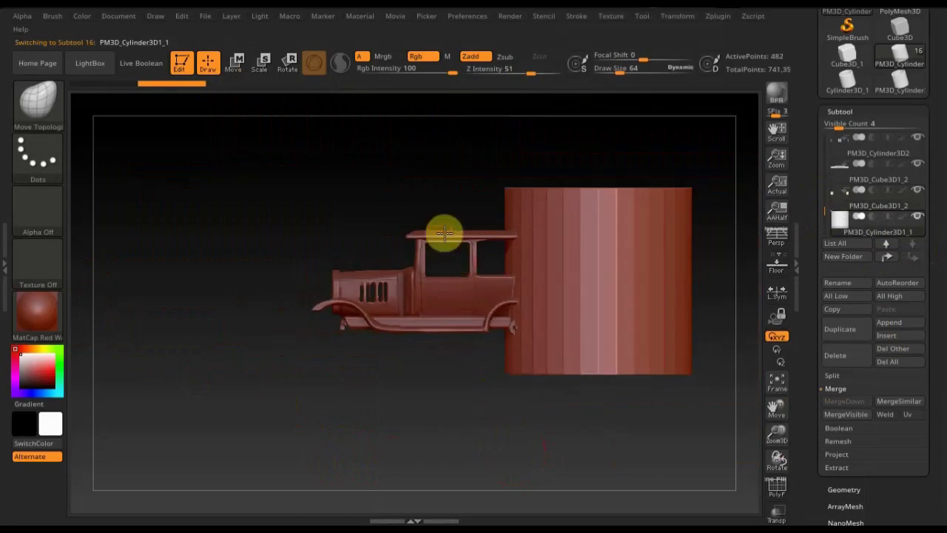
pyautogui.click(247, 67)
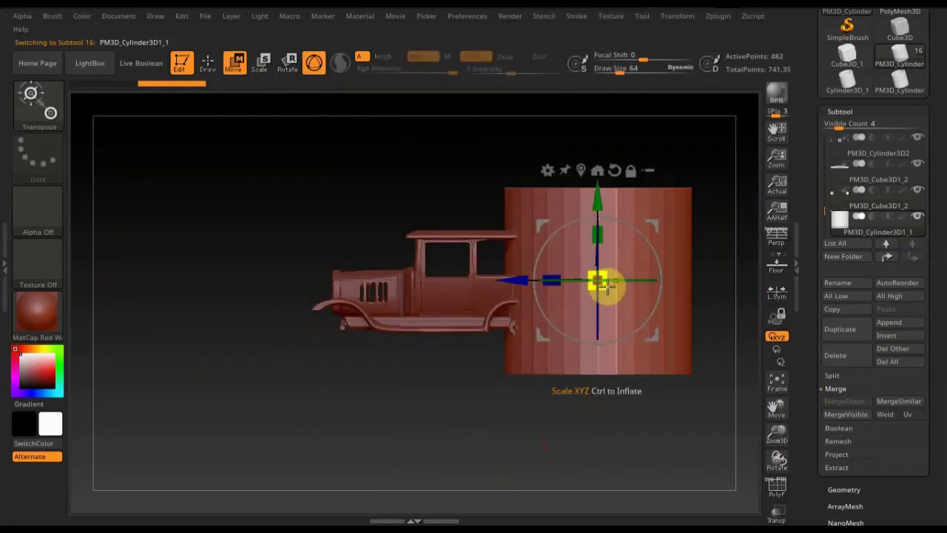
pyautogui.moveTo(604, 288); pyautogui.dragTo(569, 189)
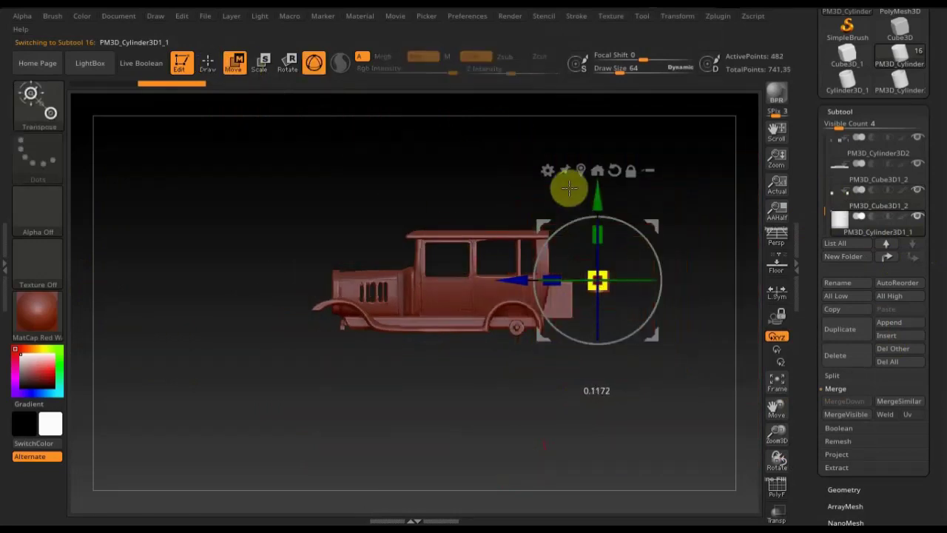
pyautogui.click(659, 229)
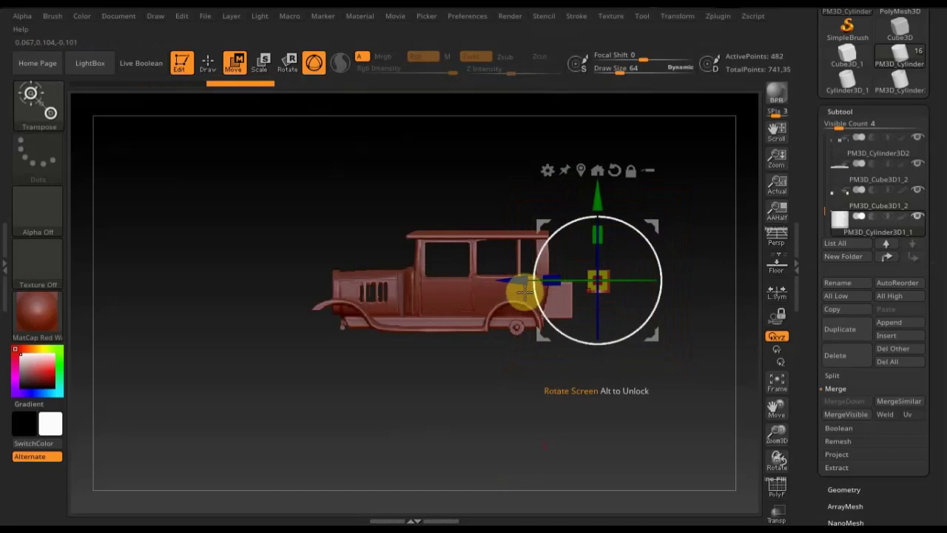
pyautogui.moveTo(515, 281)
pyautogui.mouseDown()
pyautogui.moveTo(255, 329)
pyautogui.moveTo(466, 401)
pyautogui.moveTo(481, 395)
pyautogui.moveTo(463, 390)
pyautogui.moveTo(519, 301)
pyautogui.moveTo(561, 513)
pyautogui.moveTo(562, 501)
pyautogui.moveTo(413, 233)
pyautogui.moveTo(342, 216)
pyautogui.moveTo(284, 224)
pyautogui.moveTo(279, 235)
pyautogui.mouseUp()
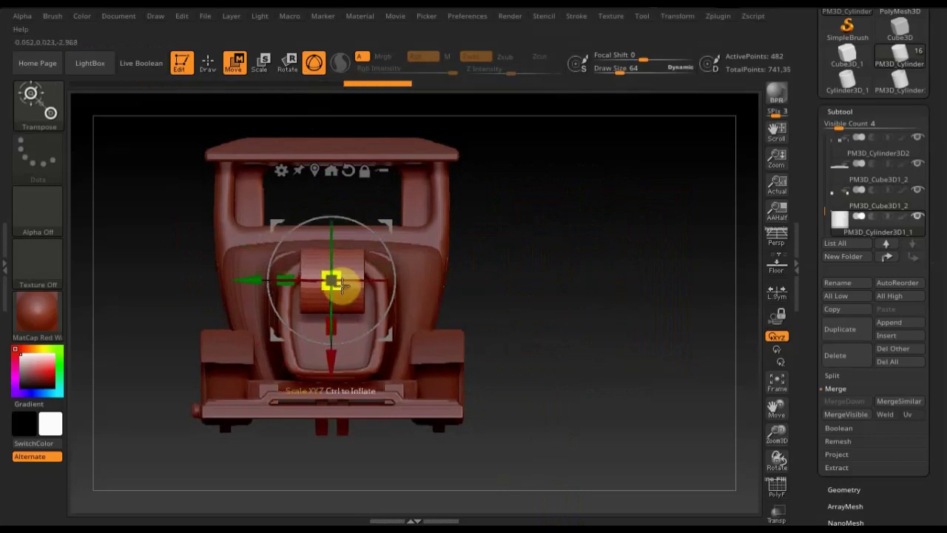
pyautogui.moveTo(336, 286); pyautogui.dragTo(331, 278)
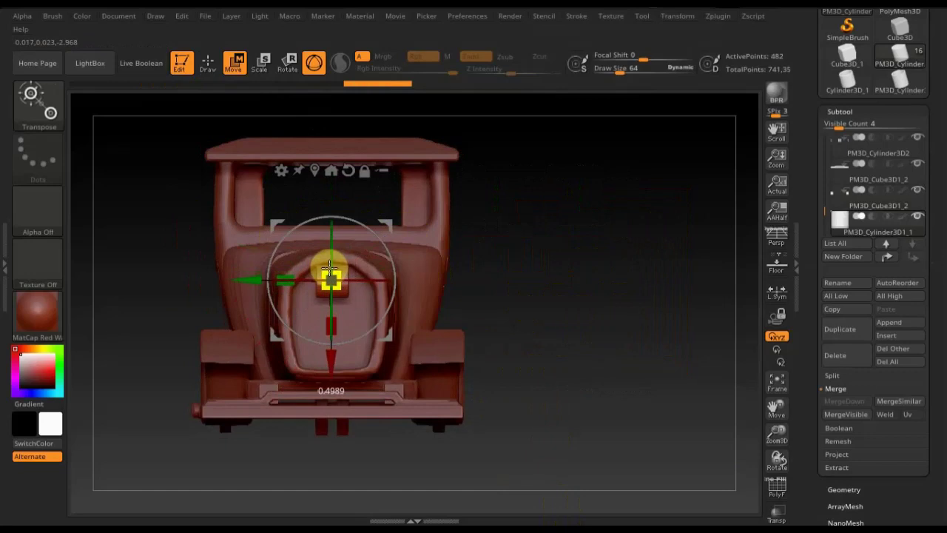
# - DynaMesh the cylinder and subdivide it once with Ctrl+D
pyautogui.click(844, 490)
pyautogui.click(849, 313)
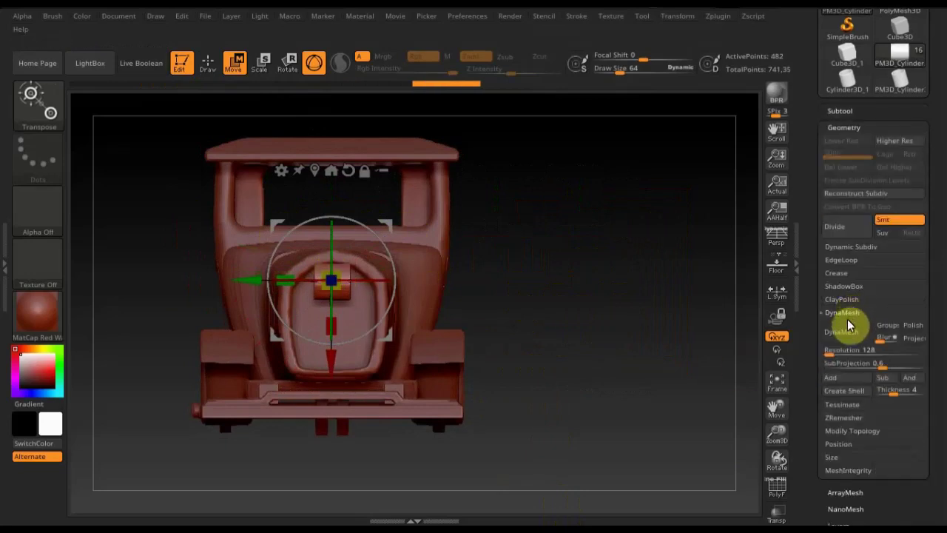
pyautogui.click(836, 333)
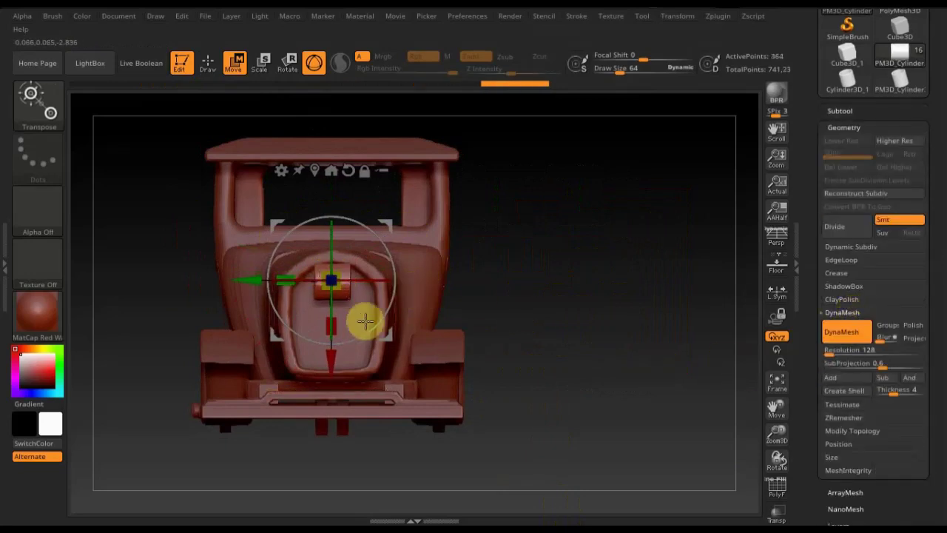
pyautogui.press('ctrl')
pyautogui.hotkey('ctrl', 'd')
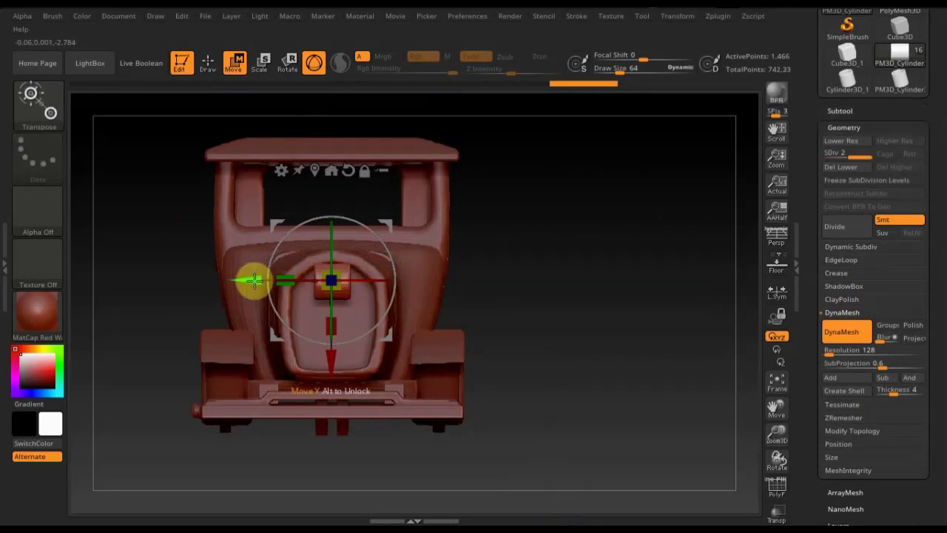
# - Position the cylinder at the front bar's left end, low beside the left wheel
pyautogui.keyDown('alt'); pyautogui.moveTo(254, 279); pyautogui.dragTo(165, 280); pyautogui.keyUp('alt')
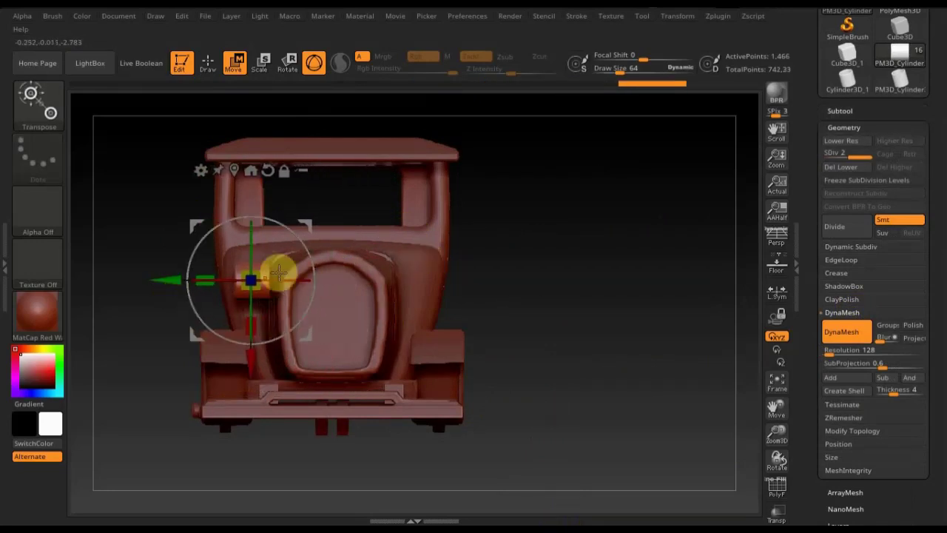
pyautogui.keyDown('alt'); pyautogui.moveTo(245, 368); pyautogui.dragTo(222, 497); pyautogui.keyUp('alt')
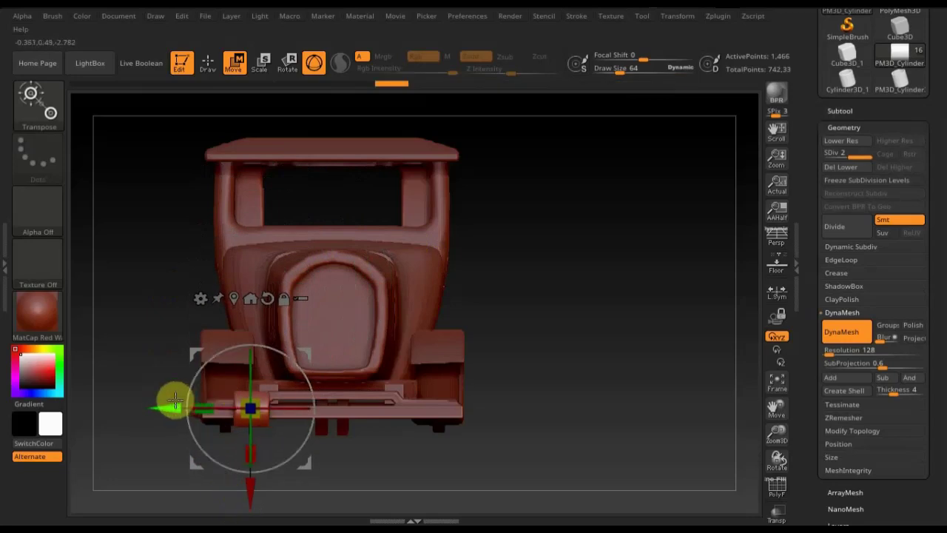
pyautogui.keyDown('alt'); pyautogui.moveTo(175, 401); pyautogui.dragTo(145, 403); pyautogui.keyUp('alt')
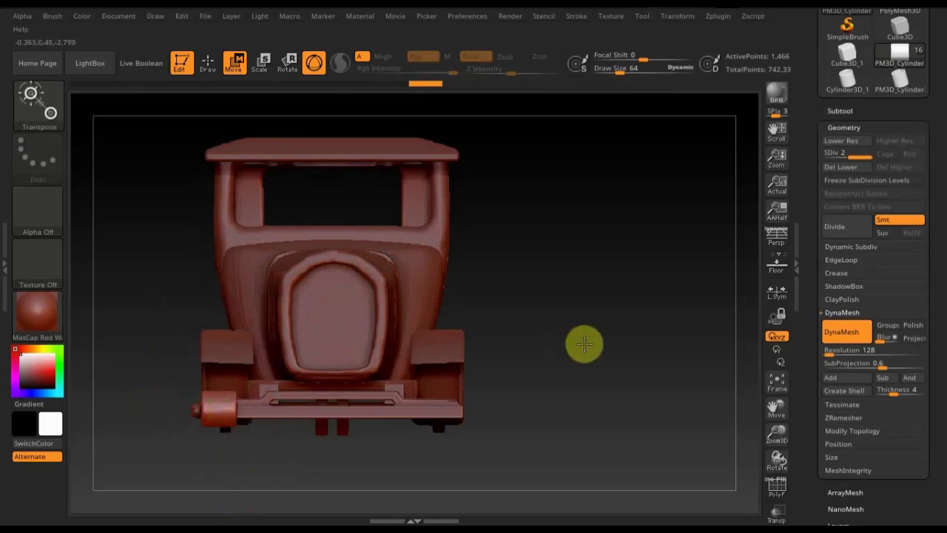
pyautogui.moveTo(584, 343)
pyautogui.keyDown('shift'); pyautogui.mouseDown()
pyautogui.moveTo(635, 341)
pyautogui.moveTo(605, 346)
pyautogui.moveTo(609, 363)
pyautogui.mouseUp(); pyautogui.keyUp('shift')
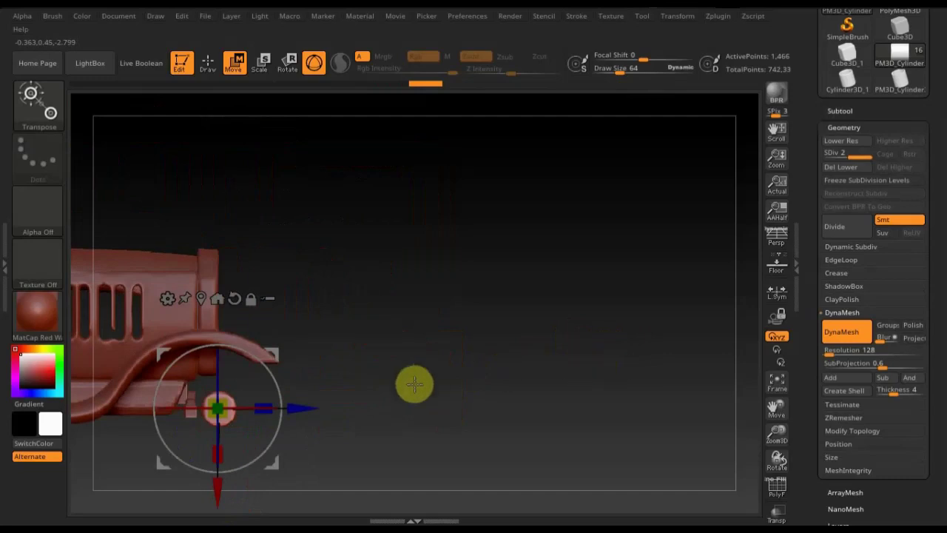
pyautogui.moveTo(296, 408)
pyautogui.keyDown('alt'); pyautogui.mouseDown()
pyautogui.moveTo(270, 408)
pyautogui.moveTo(366, 370)
pyautogui.moveTo(351, 370)
pyautogui.moveTo(377, 348)
pyautogui.mouseUp(); pyautogui.keyUp('alt')
pyautogui.keyDown('shift'); pyautogui.moveTo(512, 282); pyautogui.dragTo(526, 303); pyautogui.keyUp('shift')
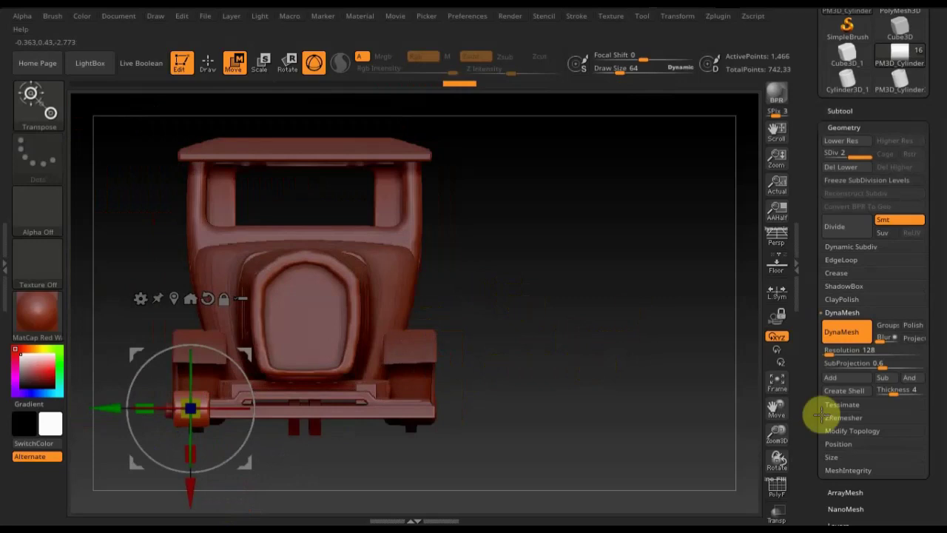
# - Delete the cylinder's lower subdivision level and check it from side and front views
pyautogui.click(867, 431)
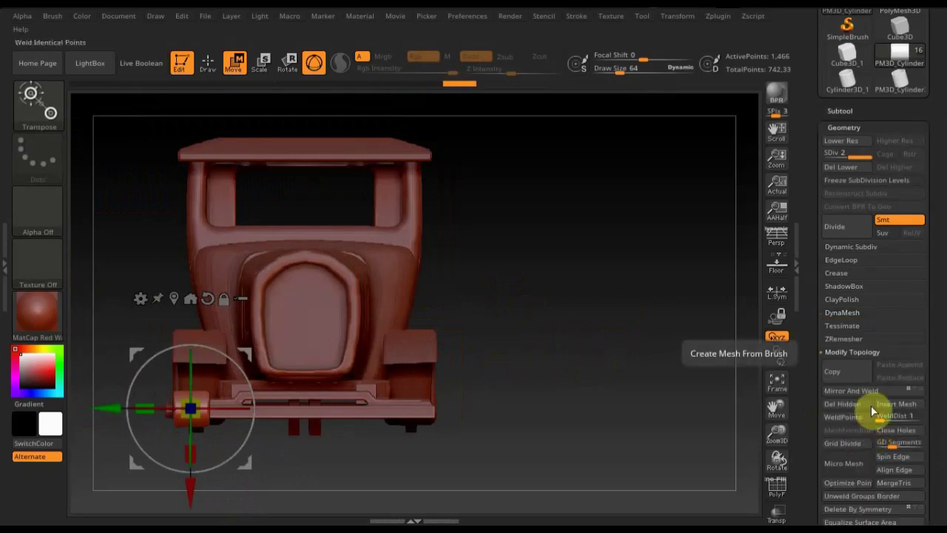
pyautogui.click(851, 167)
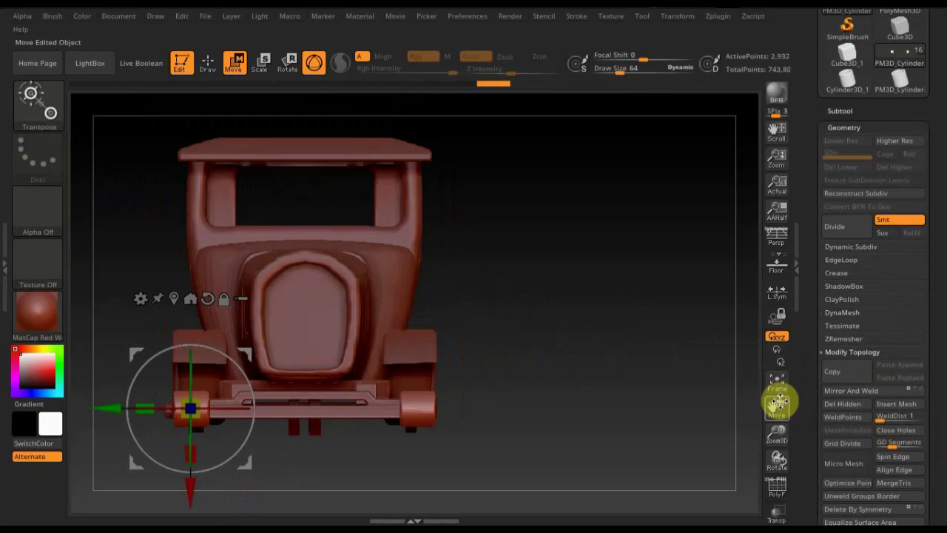
pyautogui.moveTo(646, 370)
pyautogui.mouseDown()
pyautogui.moveTo(596, 330)
pyautogui.moveTo(548, 332)
pyautogui.mouseUp()
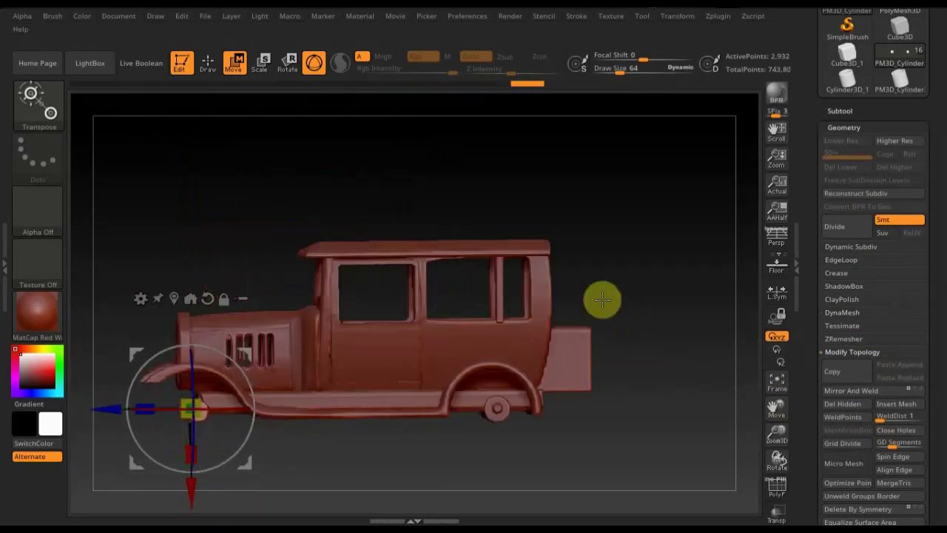
pyautogui.moveTo(603, 299); pyautogui.dragTo(612, 292)
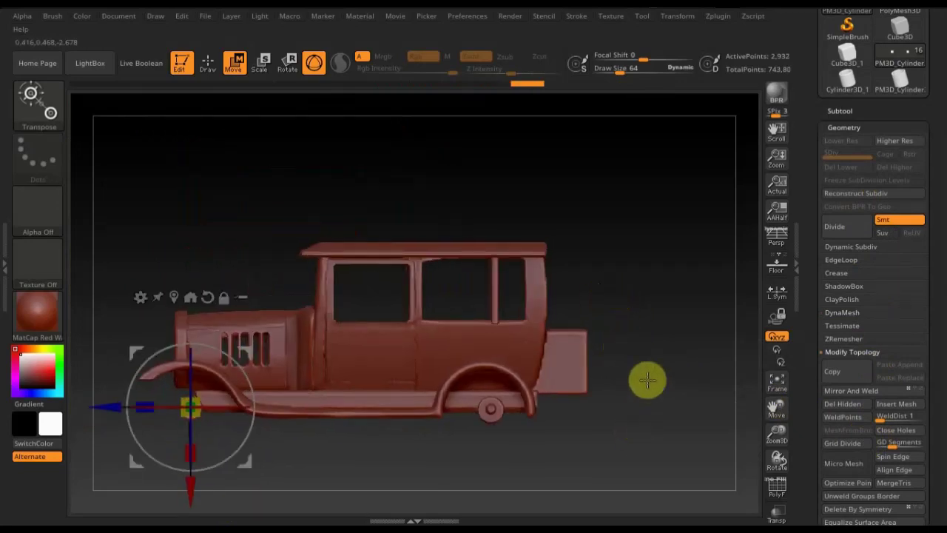
pyautogui.moveTo(648, 380)
pyautogui.mouseDown()
pyautogui.moveTo(612, 406)
pyautogui.moveTo(611, 425)
pyautogui.moveTo(660, 436)
pyautogui.moveTo(648, 399)
pyautogui.moveTo(643, 406)
pyautogui.mouseUp()
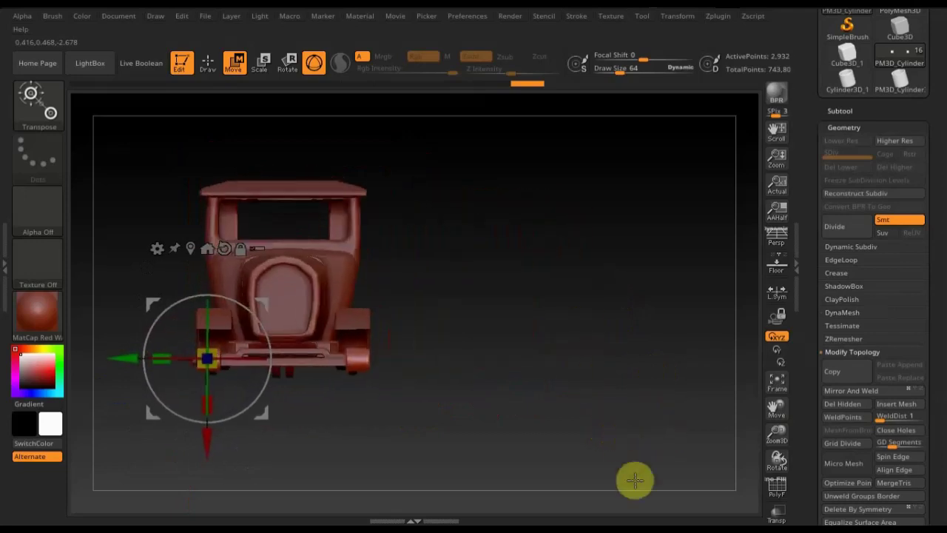
pyautogui.scroll(3, 635, 480)
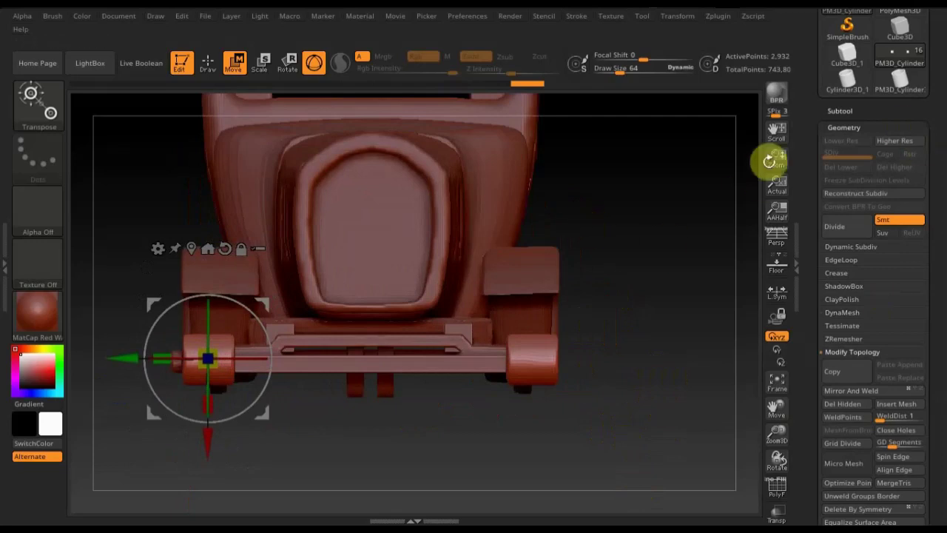
# - Select the small cylinder subtool PM3D_Cylinder3D1_1 and frame the whole car in view
pyautogui.click(840, 111)
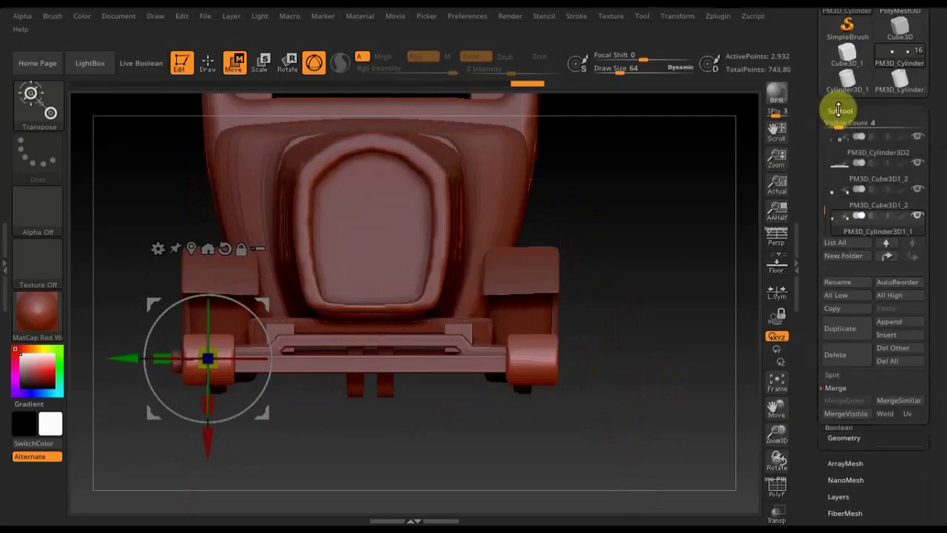
pyautogui.click(897, 331)
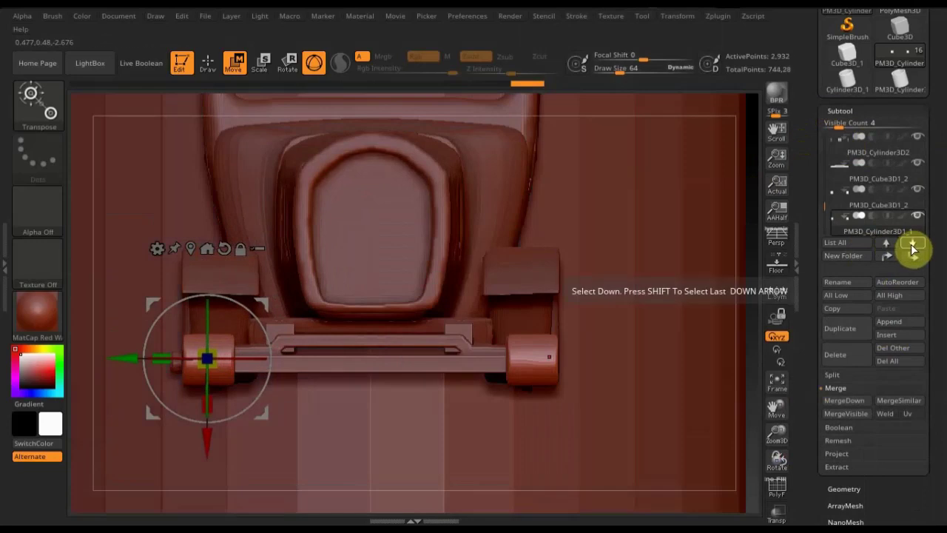
pyautogui.click(912, 250)
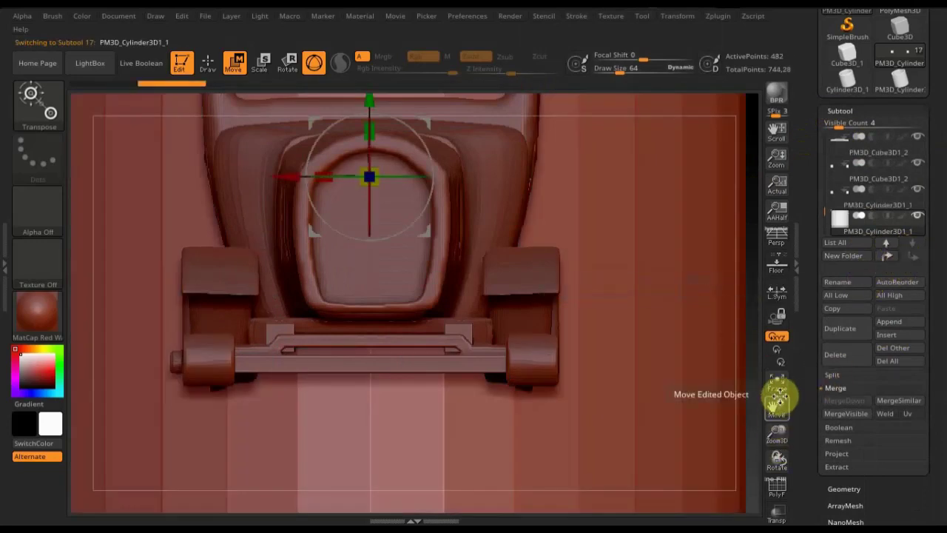
pyautogui.click(777, 399)
pyautogui.click(778, 385)
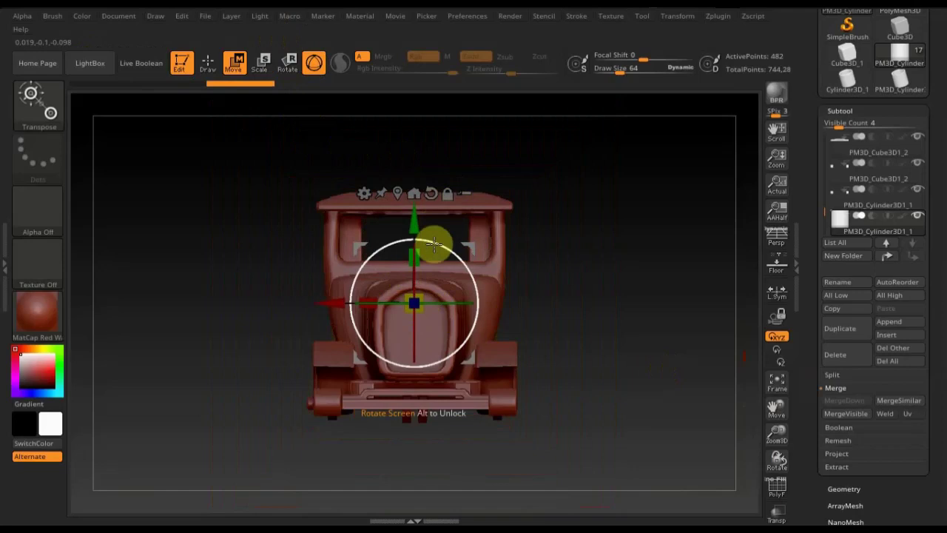
# - Align the gizmo along the car's length and slide the cylinder from the rear to the front grille
pyautogui.moveTo(438, 245); pyautogui.dragTo(467, 316)
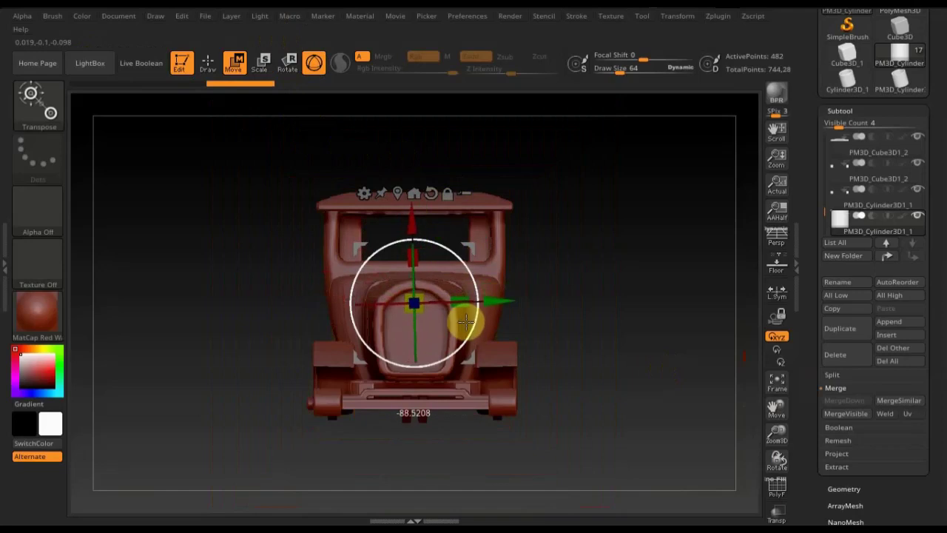
pyautogui.moveTo(617, 313); pyautogui.dragTo(572, 323)
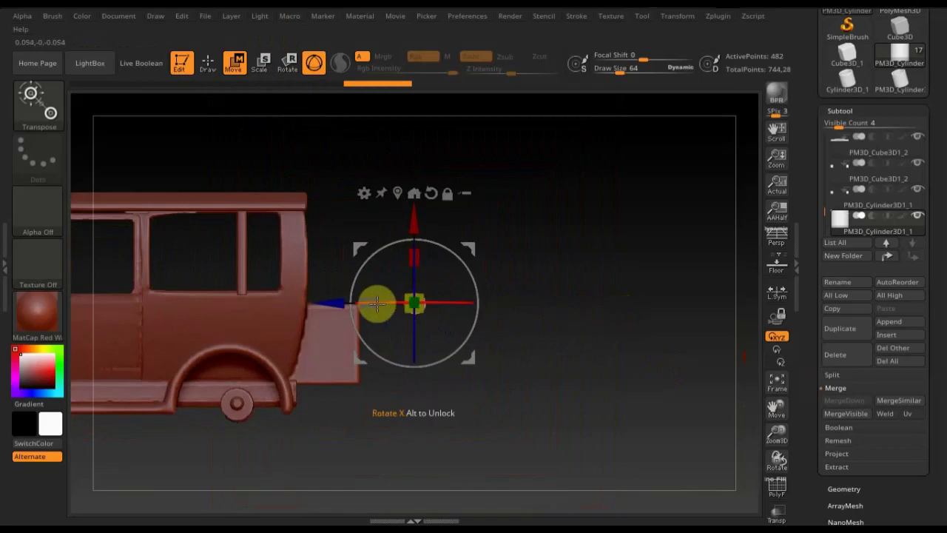
pyautogui.keyDown('alt'); pyautogui.moveTo(571, 384); pyautogui.dragTo(776, 392); pyautogui.keyUp('alt')
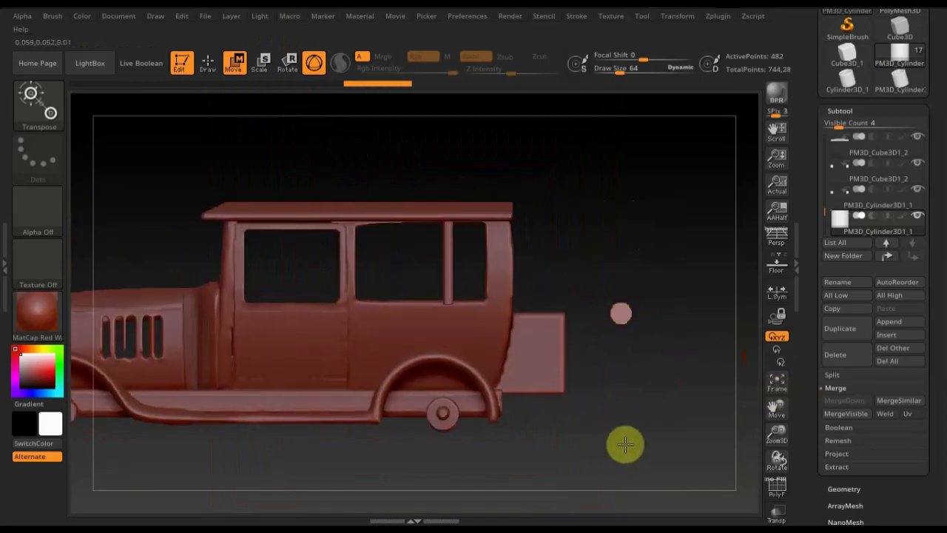
pyautogui.moveTo(638, 402); pyautogui.dragTo(659, 444)
pyautogui.moveTo(608, 313); pyautogui.dragTo(24, 368)
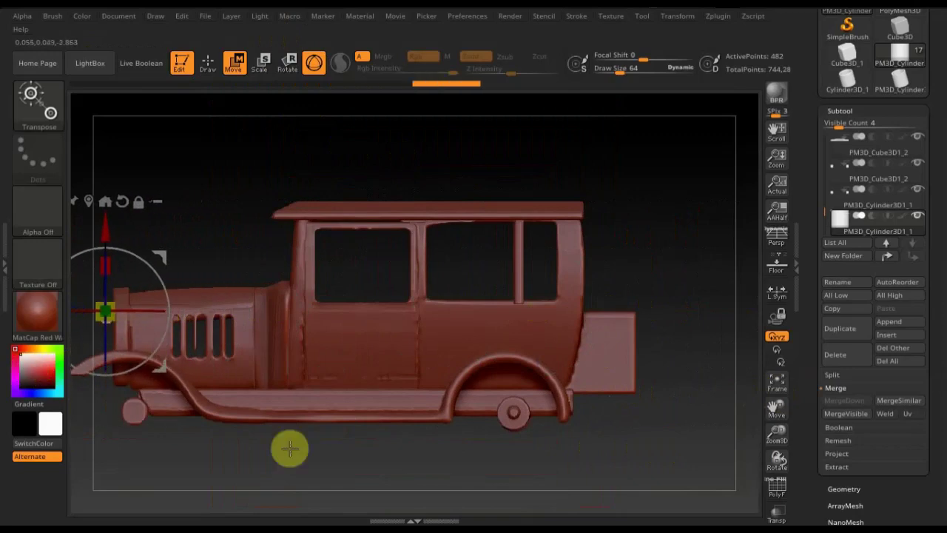
pyautogui.moveTo(538, 479)
pyautogui.mouseDown()
pyautogui.moveTo(644, 433)
pyautogui.moveTo(607, 417)
pyautogui.moveTo(611, 438)
pyautogui.mouseUp()
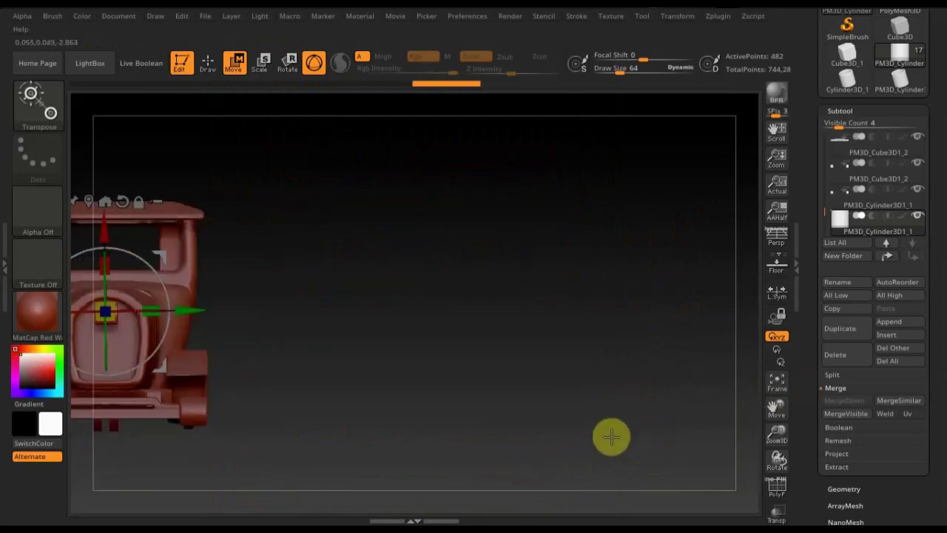
pyautogui.keyDown('alt'); pyautogui.moveTo(463, 372); pyautogui.dragTo(649, 370); pyautogui.keyUp('alt')
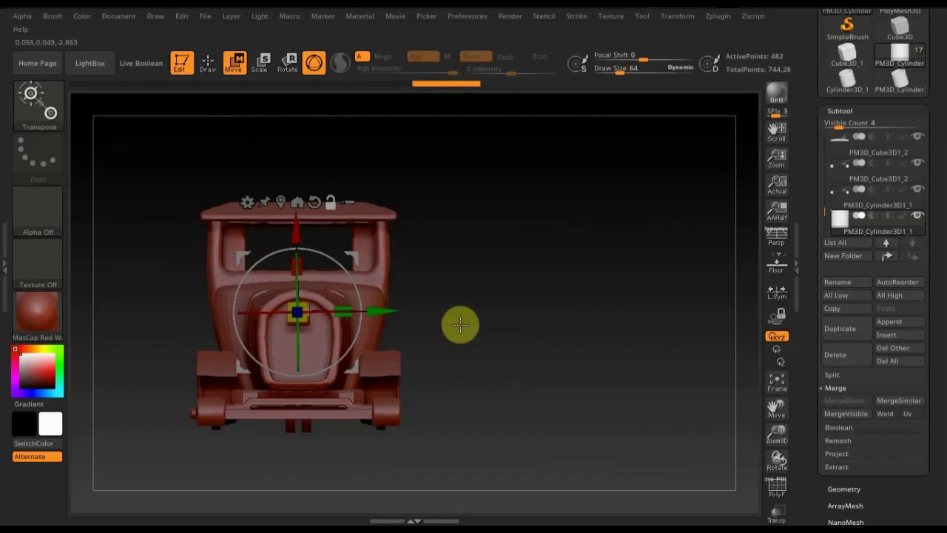
pyautogui.moveTo(494, 404); pyautogui.dragTo(541, 398)
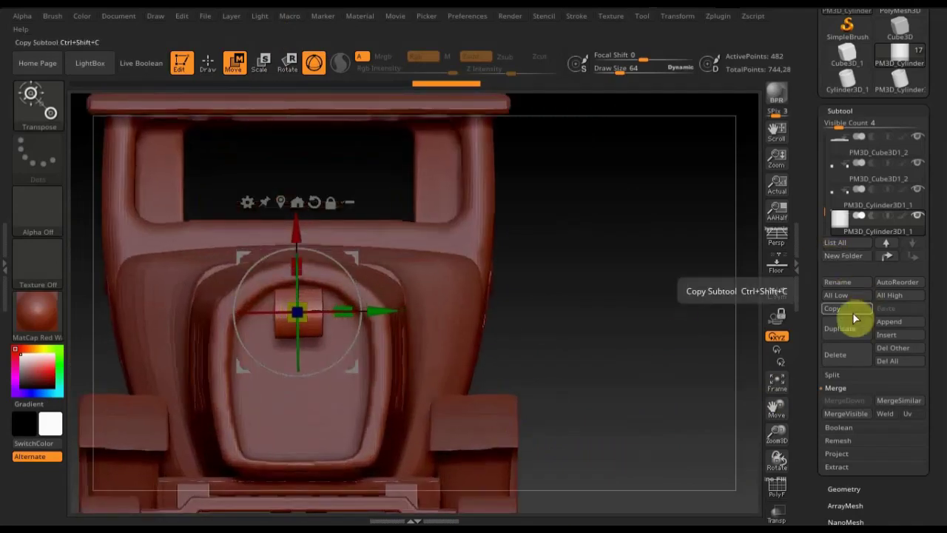
# - Duplicate the front cylinder, then stretch the original sideways and shrink it into a thin horizontal rod
pyautogui.click(846, 337)
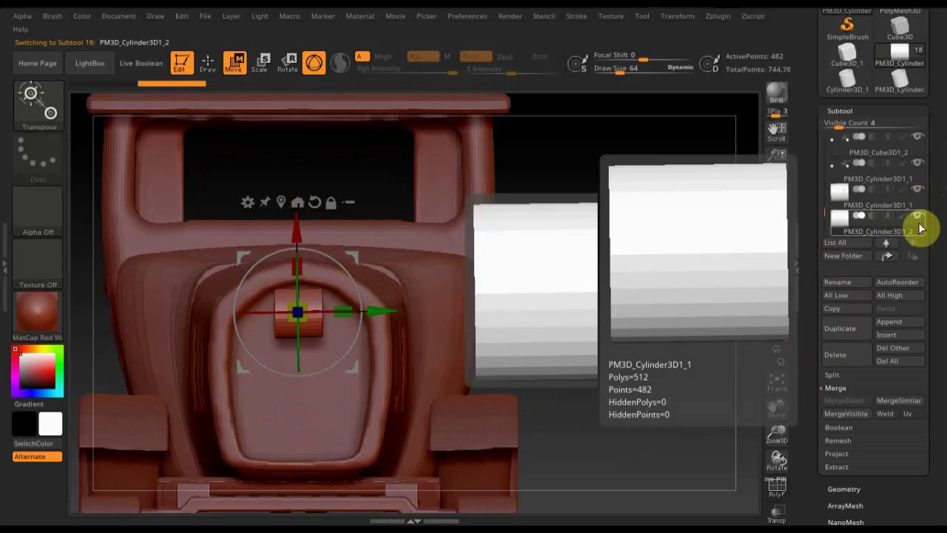
pyautogui.click(860, 204)
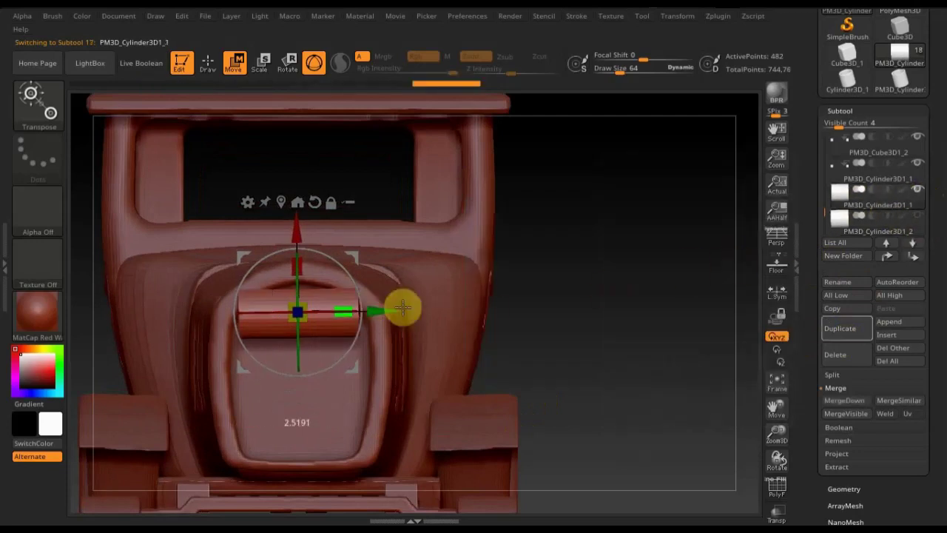
pyautogui.moveTo(345, 309); pyautogui.dragTo(489, 313)
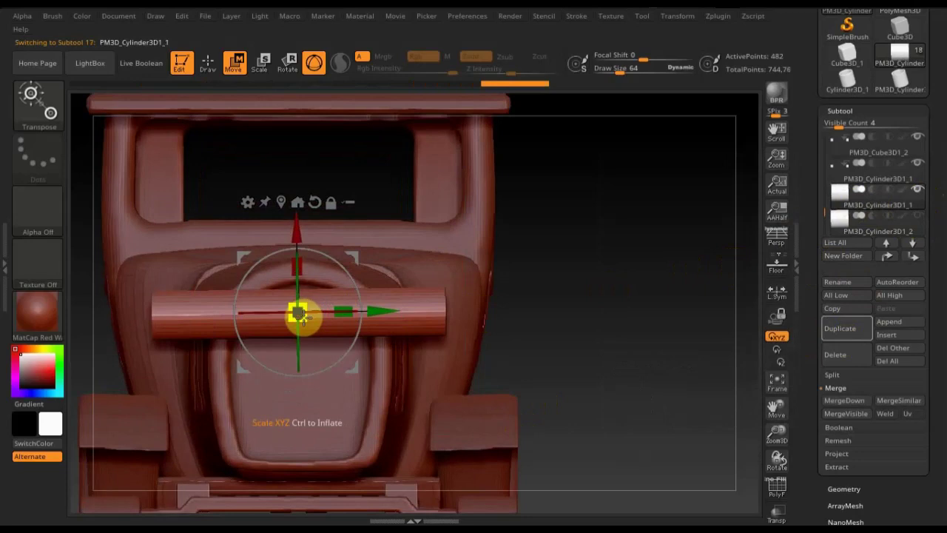
pyautogui.moveTo(298, 314)
pyautogui.mouseDown()
pyautogui.moveTo(285, 274)
pyautogui.moveTo(298, 285)
pyautogui.mouseUp()
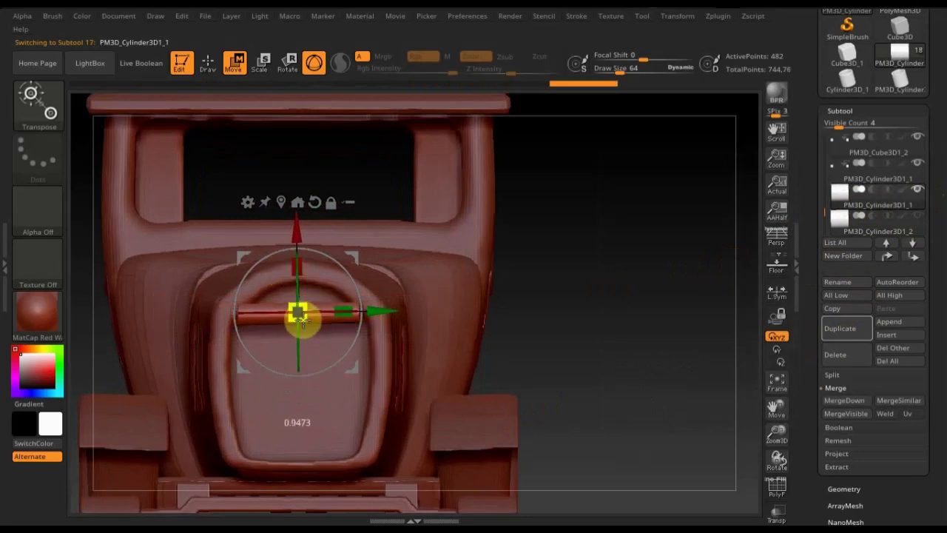
pyautogui.moveTo(299, 312); pyautogui.dragTo(362, 307)
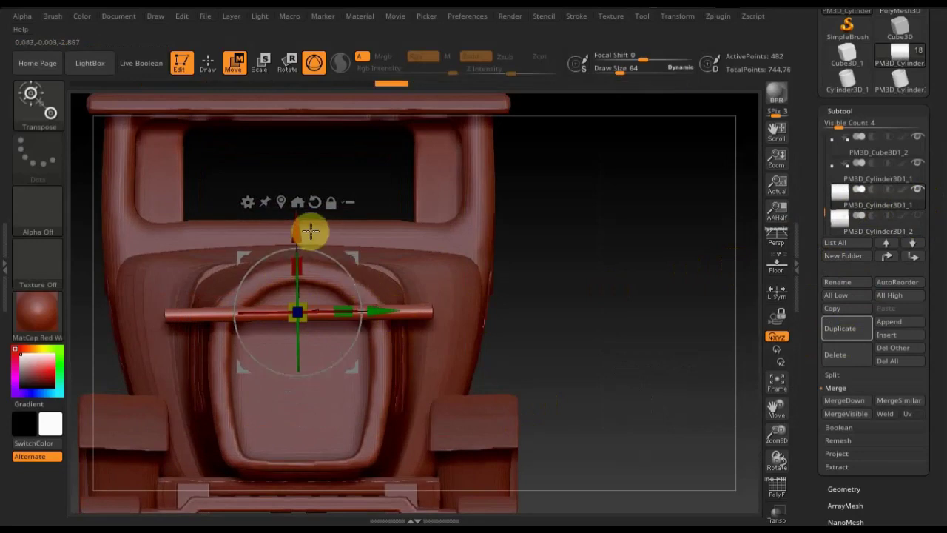
# - Lower the rod to the grille's bottom edge, checking its depth from an angled side view
pyautogui.moveTo(296, 233); pyautogui.dragTo(328, 343)
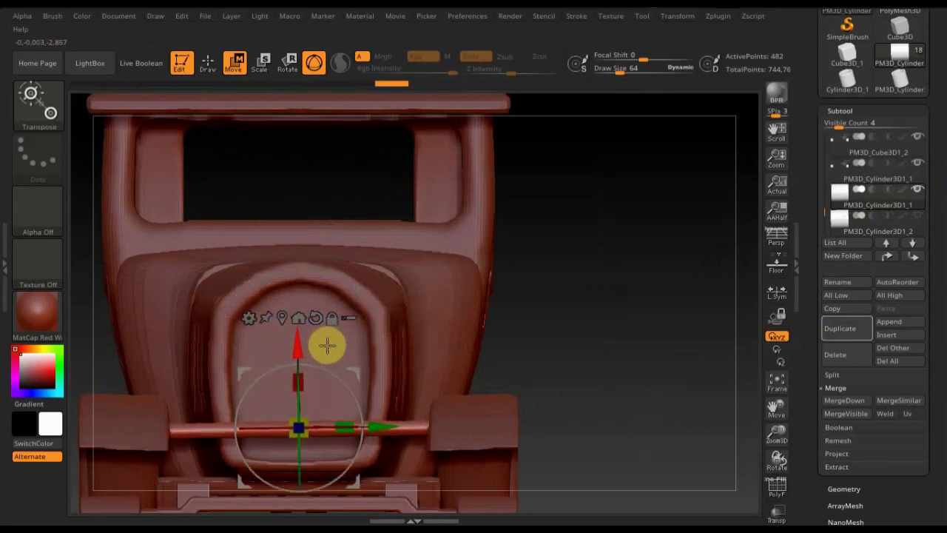
pyautogui.moveTo(499, 360)
pyautogui.mouseDown()
pyautogui.moveTo(571, 354)
pyautogui.moveTo(543, 357)
pyautogui.moveTo(563, 395)
pyautogui.moveTo(544, 339)
pyautogui.moveTo(299, 328)
pyautogui.moveTo(300, 318)
pyautogui.mouseUp()
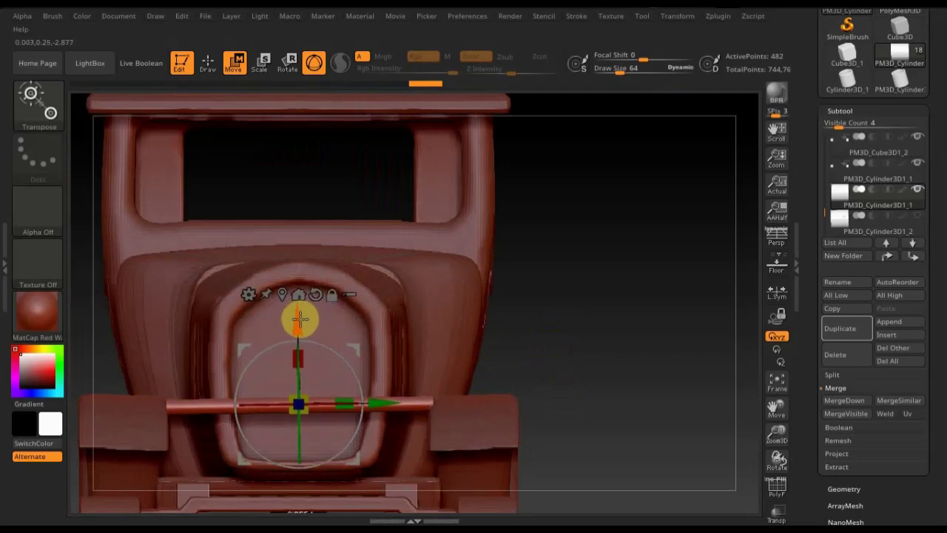
pyautogui.moveTo(560, 327)
pyautogui.mouseDown()
pyautogui.moveTo(531, 328)
pyautogui.moveTo(510, 311)
pyautogui.mouseUp()
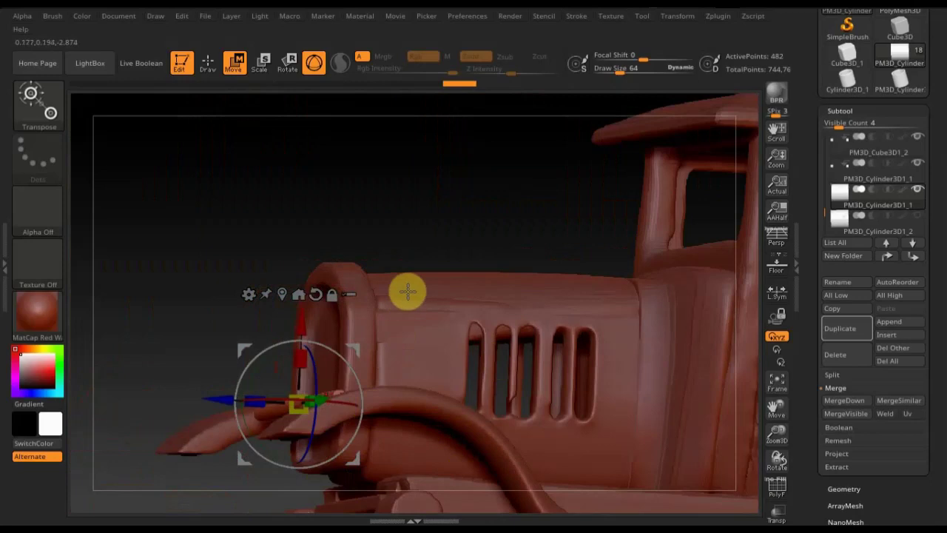
pyautogui.moveTo(414, 229); pyautogui.dragTo(609, 313)
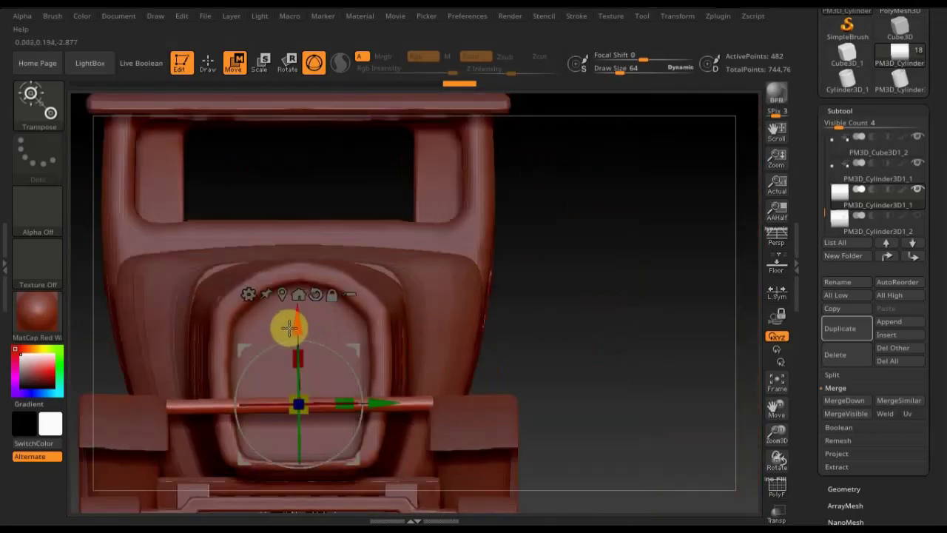
pyautogui.moveTo(290, 325); pyautogui.dragTo(292, 332)
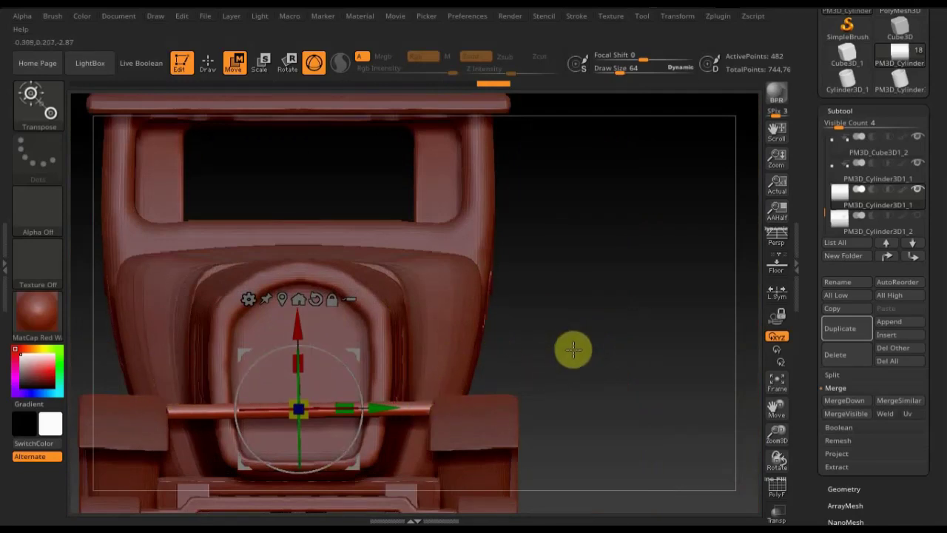
pyautogui.scroll(-3, 563, 257)
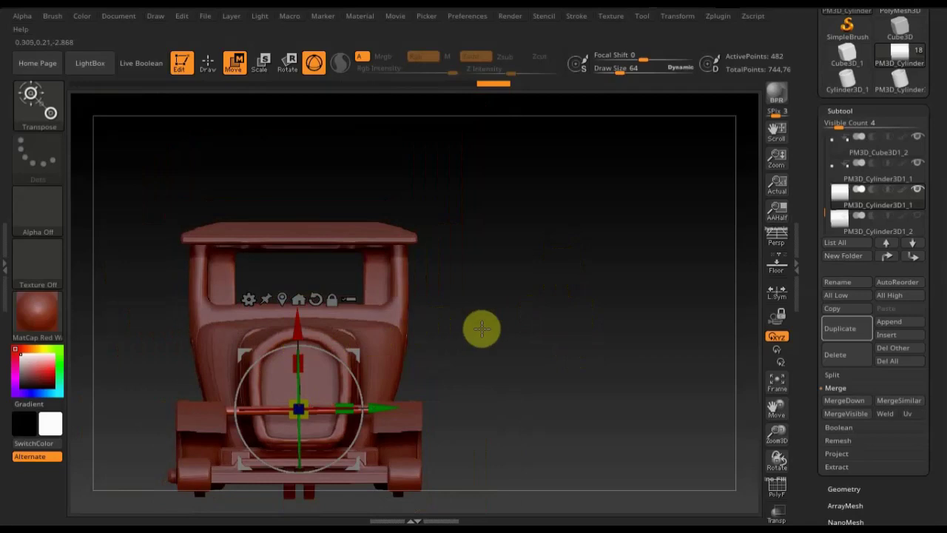
# - Rotate PM3D_Cylinder3D1_2 90° to face forward and place it slightly lower at the car's left front
pyautogui.click(852, 231)
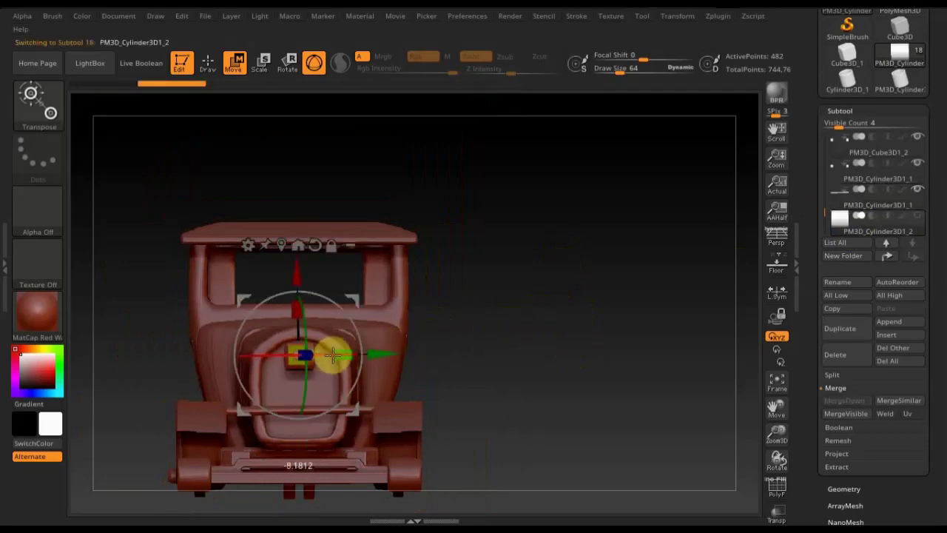
pyautogui.moveTo(334, 356); pyautogui.dragTo(428, 358)
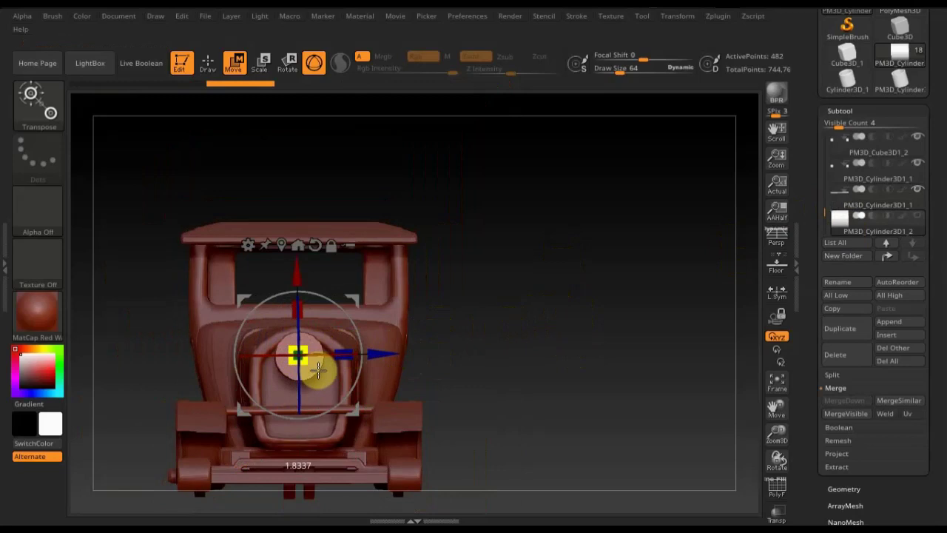
pyautogui.moveTo(387, 356)
pyautogui.keyDown('alt'); pyautogui.mouseDown()
pyautogui.moveTo(334, 365)
pyautogui.moveTo(307, 385)
pyautogui.mouseUp(); pyautogui.keyUp('alt')
pyautogui.keyDown('alt'); pyautogui.moveTo(220, 271); pyautogui.dragTo(224, 301); pyautogui.keyUp('alt')
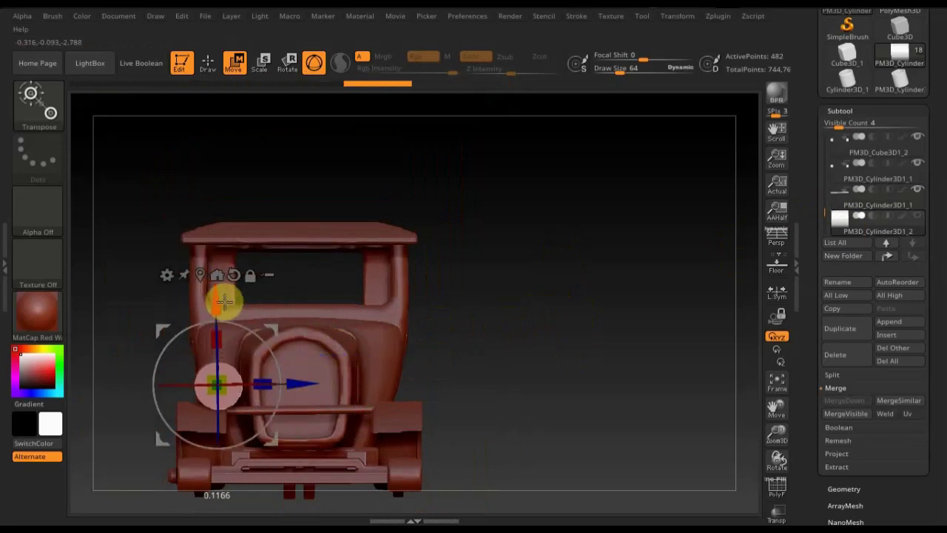
pyautogui.moveTo(454, 343); pyautogui.dragTo(501, 336)
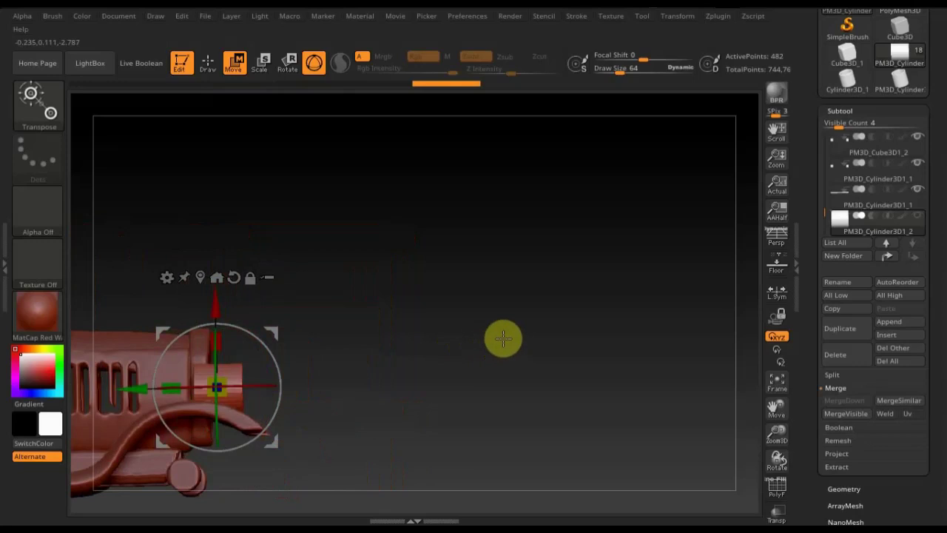
pyautogui.moveTo(420, 359)
pyautogui.keyDown('alt'); pyautogui.mouseDown()
pyautogui.moveTo(576, 356)
pyautogui.moveTo(571, 390)
pyautogui.mouseUp(); pyautogui.keyUp('alt')
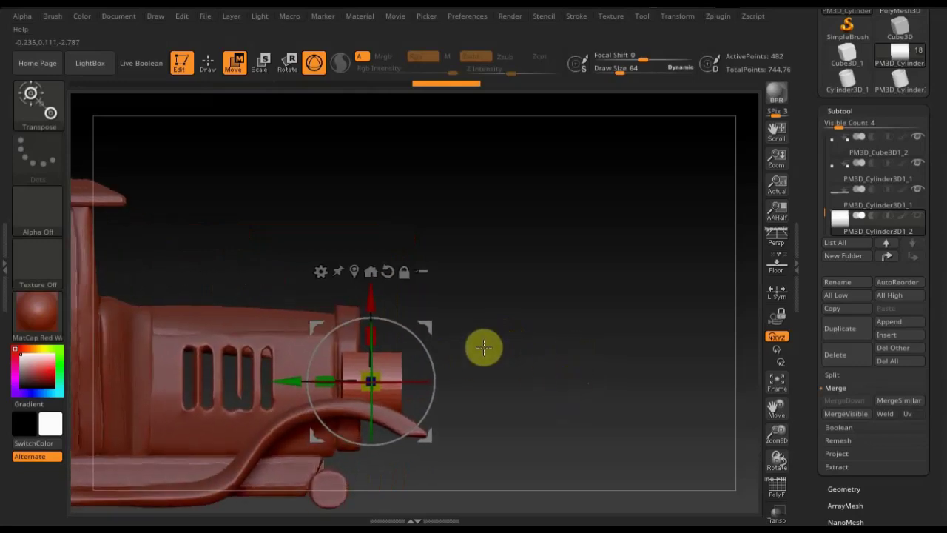
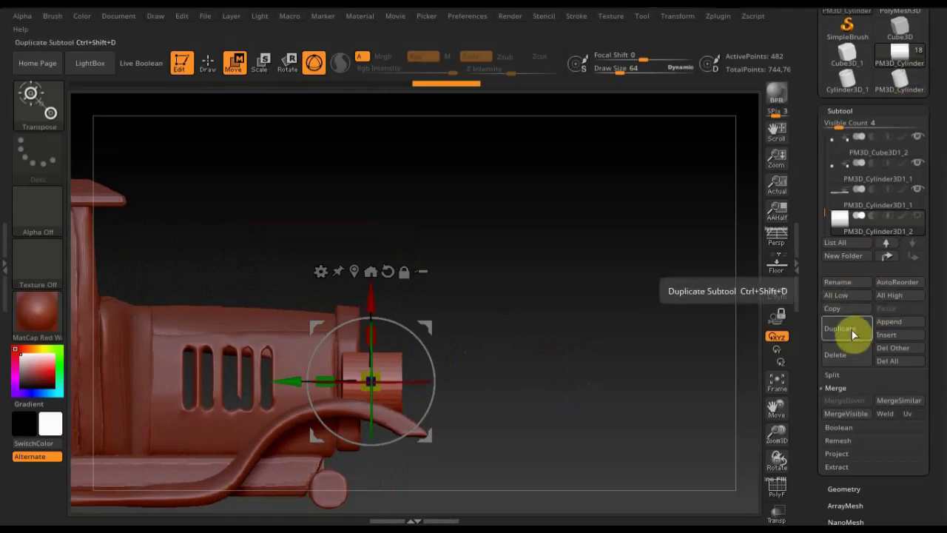
# - Delete the duplicate cylinder subtool and append a Sphere3D beside the car body
pyautogui.click(847, 354)
pyautogui.click(715, 384)
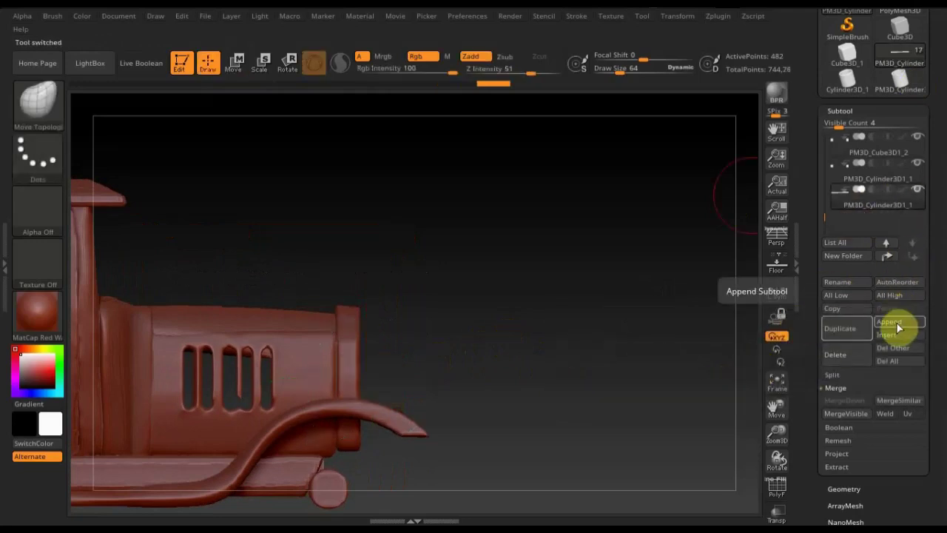
pyautogui.click(898, 324)
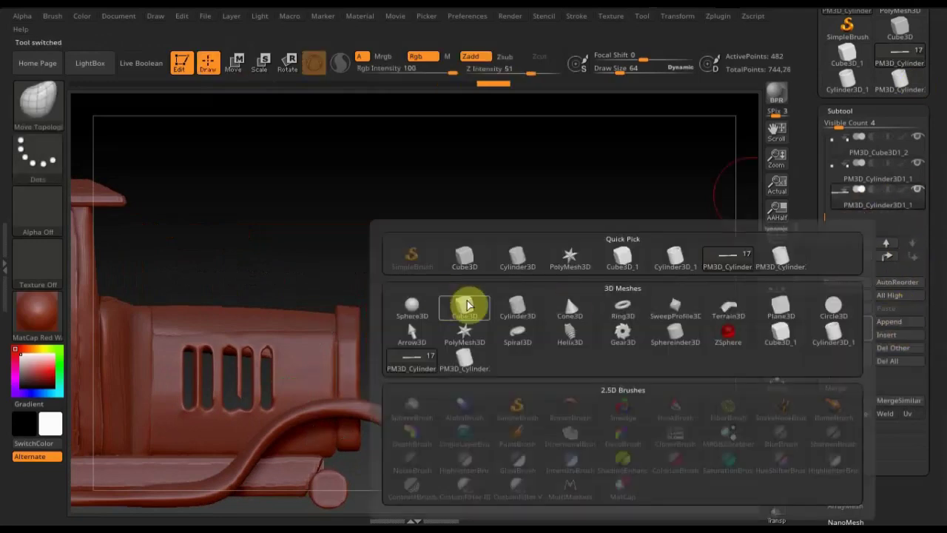
pyautogui.click(411, 310)
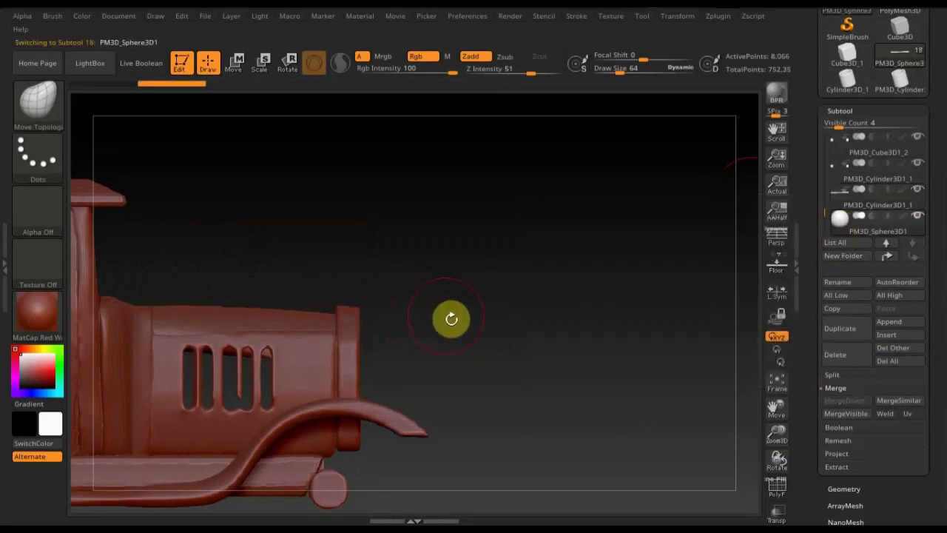
pyautogui.keyDown('alt'); pyautogui.moveTo(457, 328); pyautogui.dragTo(402, 173); pyautogui.keyUp('alt')
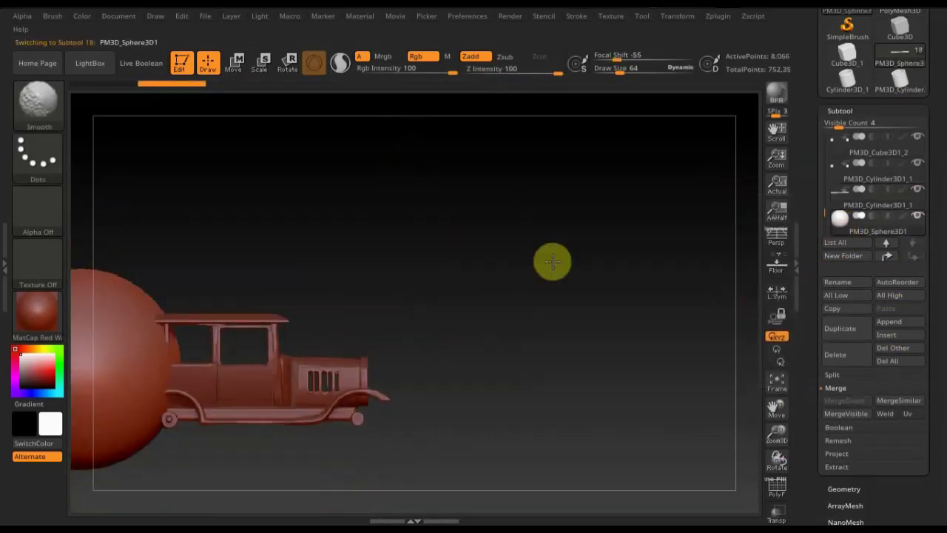
pyautogui.moveTo(482, 296)
pyautogui.keyDown('alt'); pyautogui.mouseDown()
pyautogui.moveTo(597, 292)
pyautogui.moveTo(516, 243)
pyautogui.mouseUp(); pyautogui.keyUp('alt')
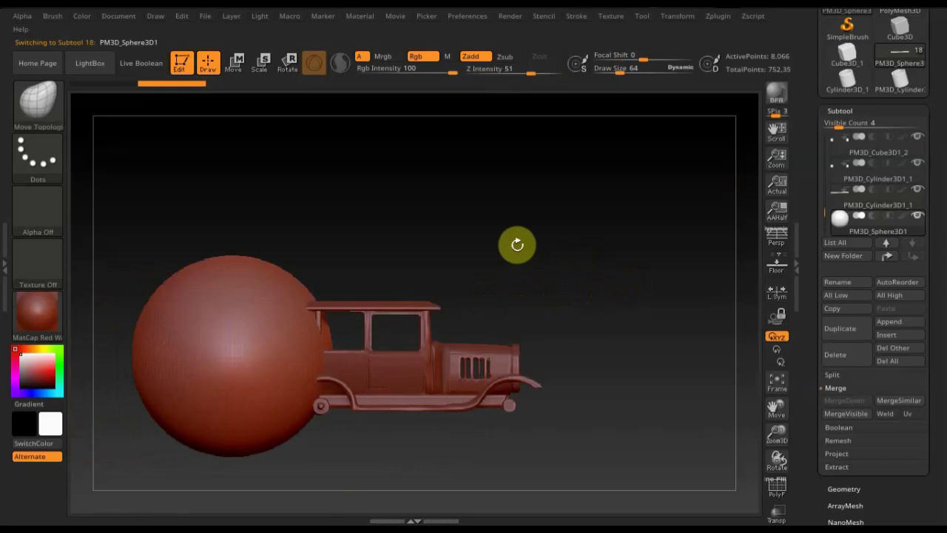
# - Shrink the new sphere with the Move gizmo and drag it onto the car's hood
pyautogui.click(235, 64)
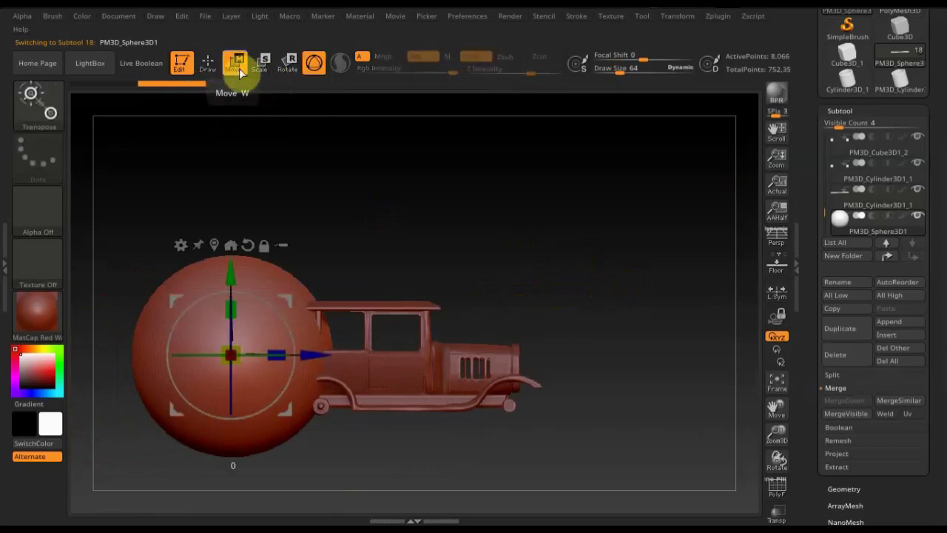
pyautogui.moveTo(233, 361); pyautogui.dragTo(194, 300)
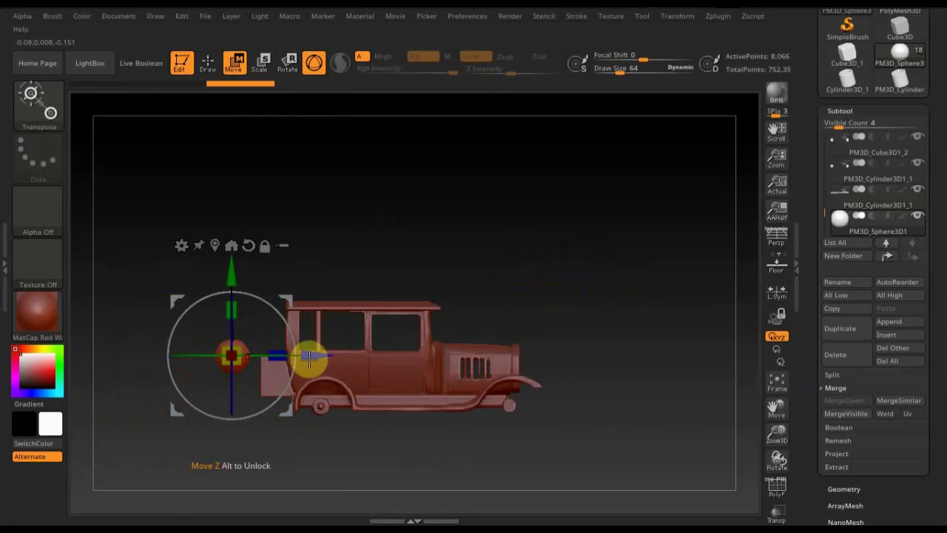
pyautogui.moveTo(307, 355)
pyautogui.mouseDown()
pyautogui.moveTo(567, 359)
pyautogui.moveTo(601, 362)
pyautogui.moveTo(603, 372)
pyautogui.mouseUp()
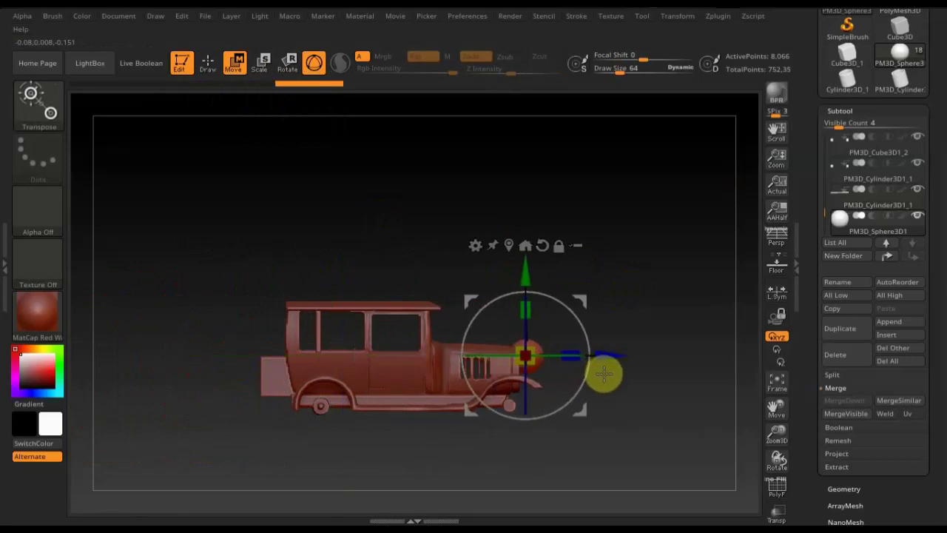
pyautogui.moveTo(641, 452)
pyautogui.keyDown('alt'); pyautogui.mouseDown()
pyautogui.moveTo(651, 518)
pyautogui.moveTo(664, 461)
pyautogui.moveTo(628, 400)
pyautogui.moveTo(663, 345)
pyautogui.mouseUp(); pyautogui.keyUp('alt')
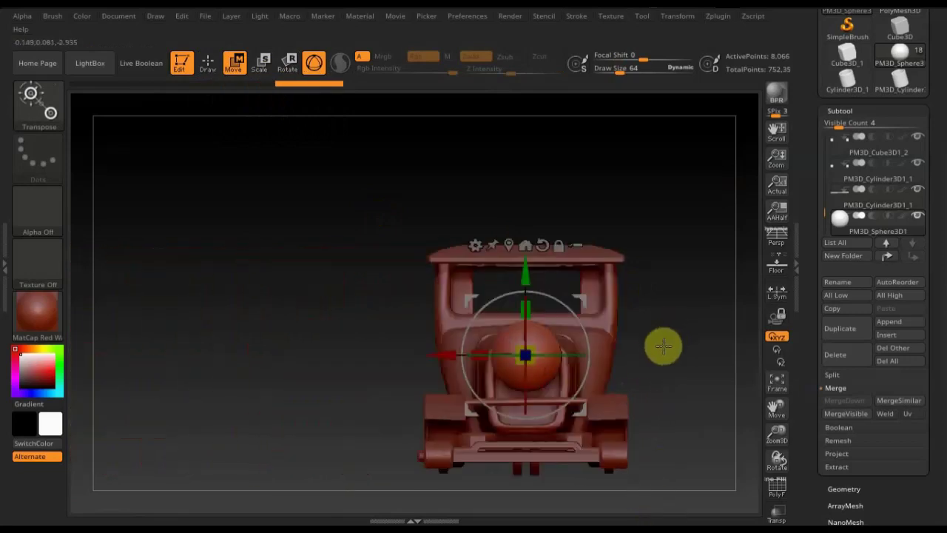
# - Slide the small sphere sideways, lower it, and set it against the radiator
pyautogui.moveTo(552, 334)
pyautogui.mouseDown()
pyautogui.moveTo(528, 371)
pyautogui.moveTo(524, 356)
pyautogui.mouseUp()
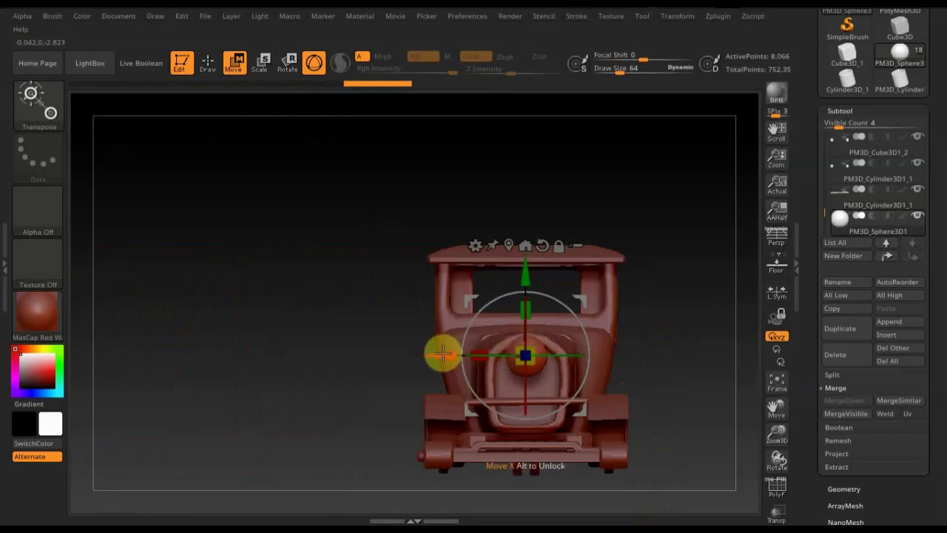
pyautogui.moveTo(442, 348); pyautogui.dragTo(371, 368)
pyautogui.moveTo(452, 275); pyautogui.dragTo(461, 314)
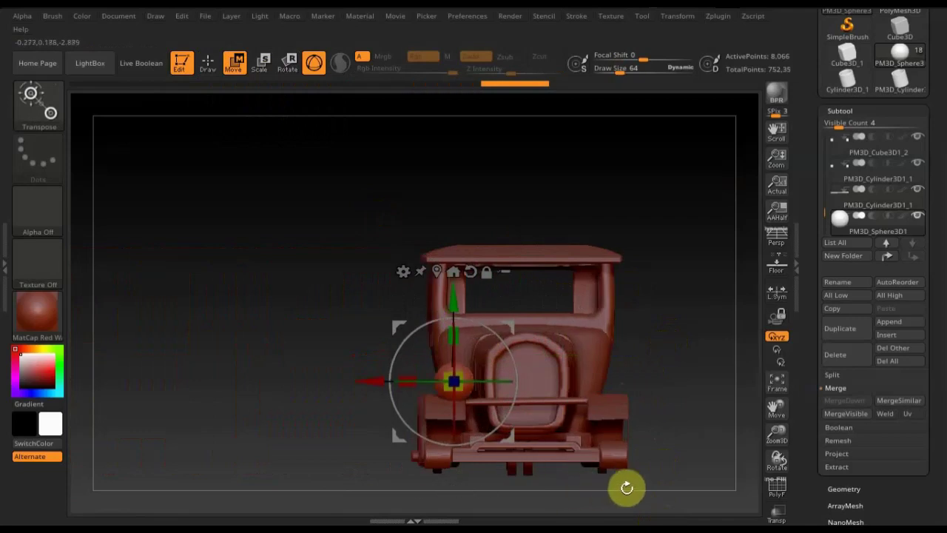
pyautogui.moveTo(626, 486); pyautogui.dragTo(642, 467)
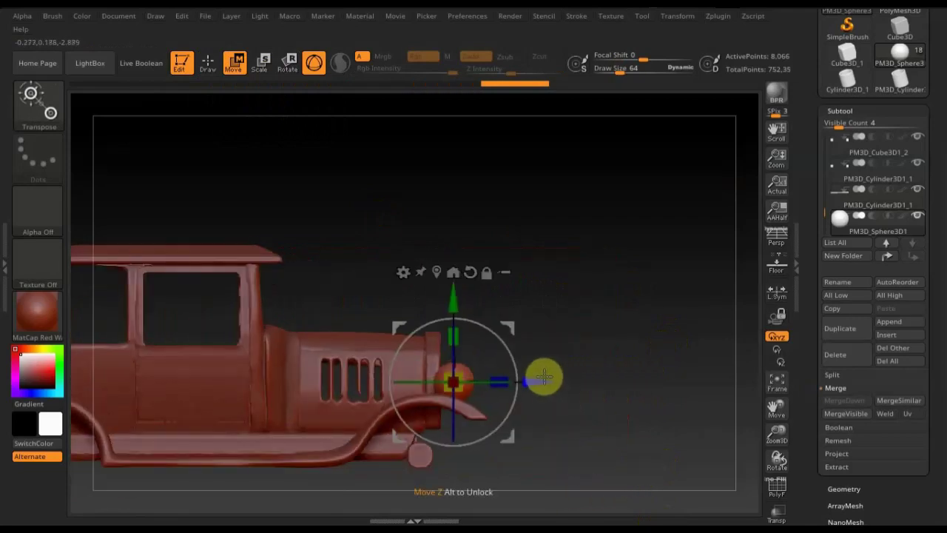
pyautogui.moveTo(543, 380); pyautogui.dragTo(533, 378)
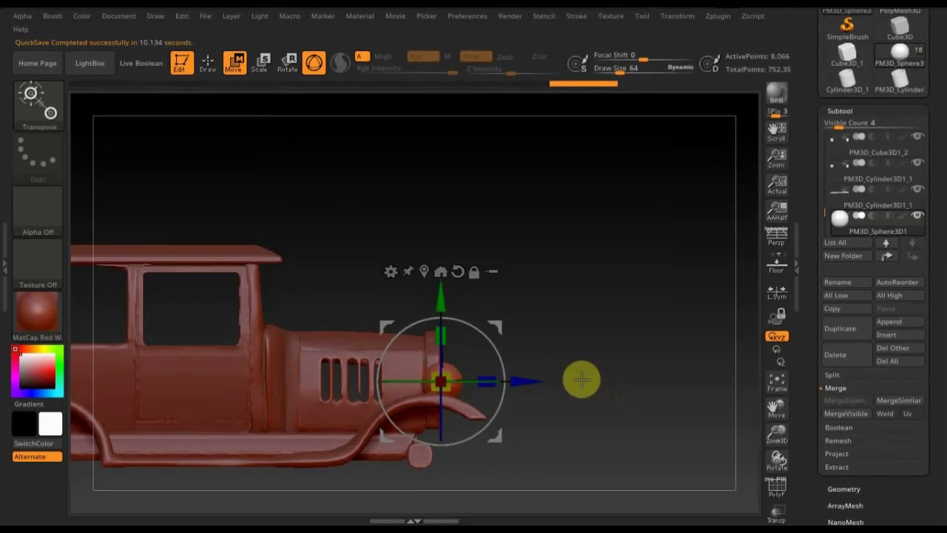
pyautogui.moveTo(585, 375)
pyautogui.keyDown('alt'); pyautogui.mouseDown()
pyautogui.moveTo(601, 288)
pyautogui.moveTo(638, 406)
pyautogui.moveTo(661, 425)
pyautogui.moveTo(821, 482)
pyautogui.mouseUp(); pyautogui.keyUp('alt')
# - DynaMesh the lamp sphere at resolution 344
pyautogui.click(840, 487)
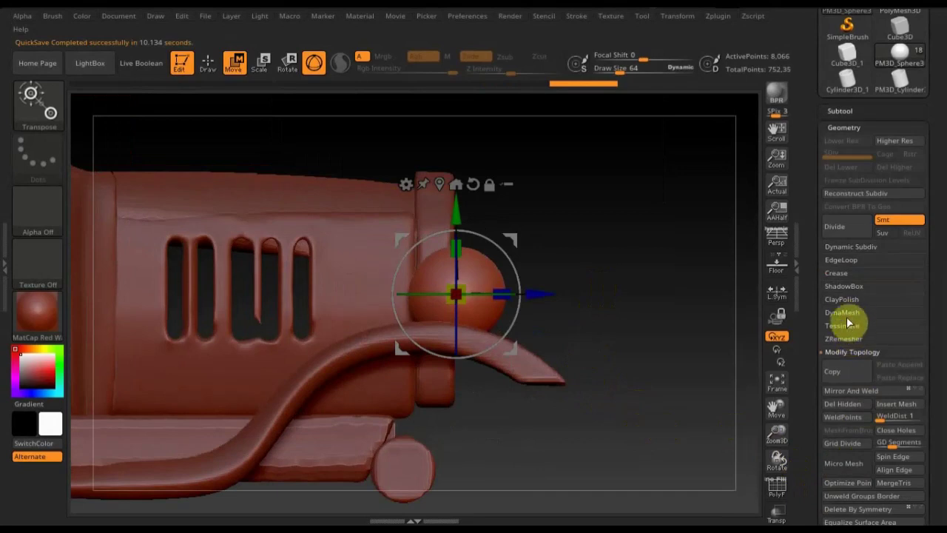
pyautogui.click(849, 314)
pyautogui.click(849, 335)
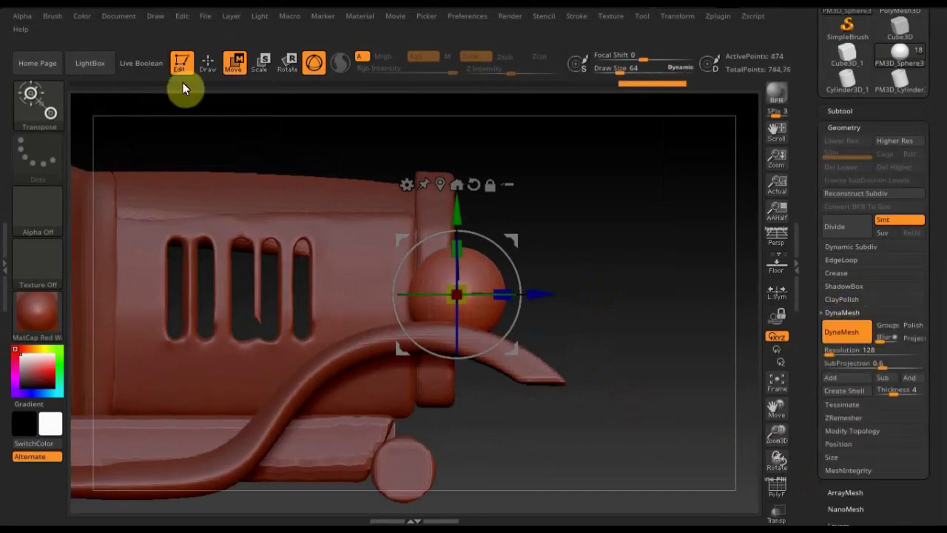
pyautogui.click(209, 65)
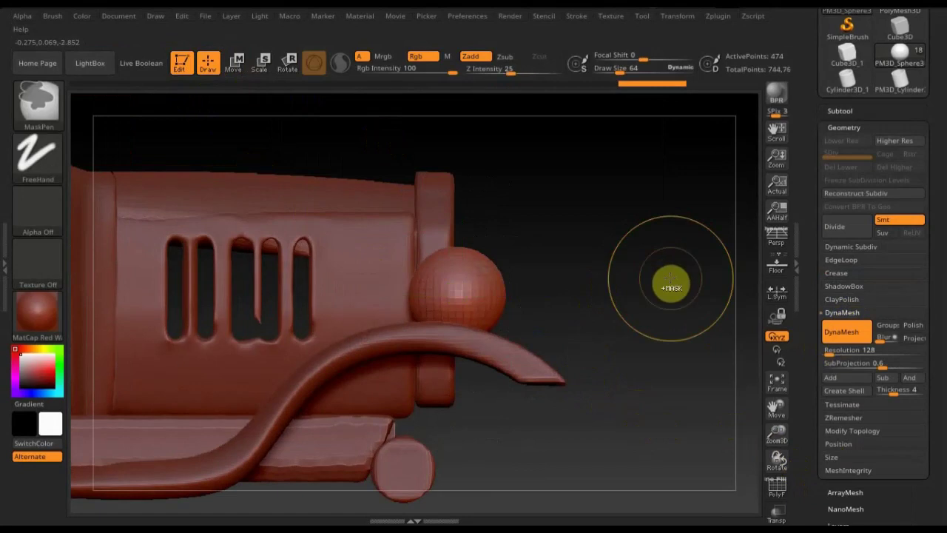
pyautogui.hotkey('ctrl', 'z')
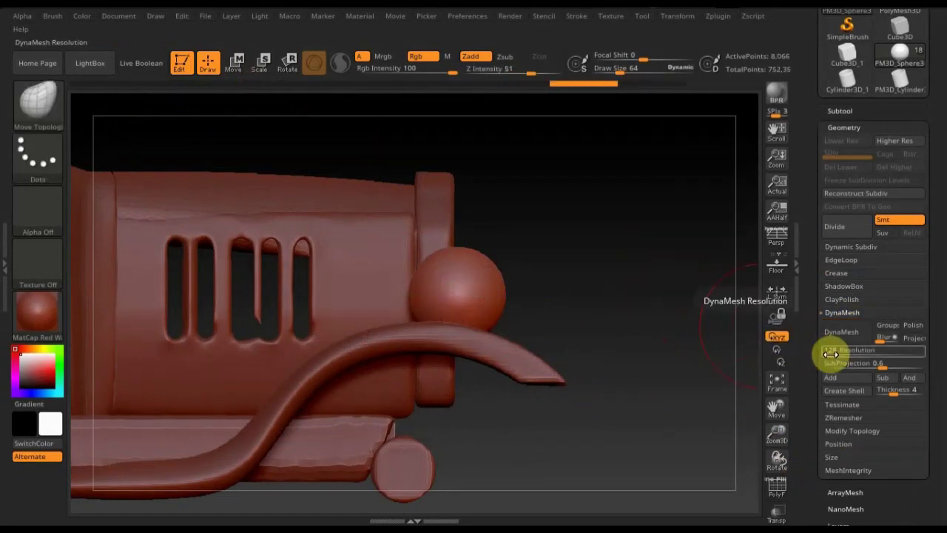
pyautogui.click(841, 333)
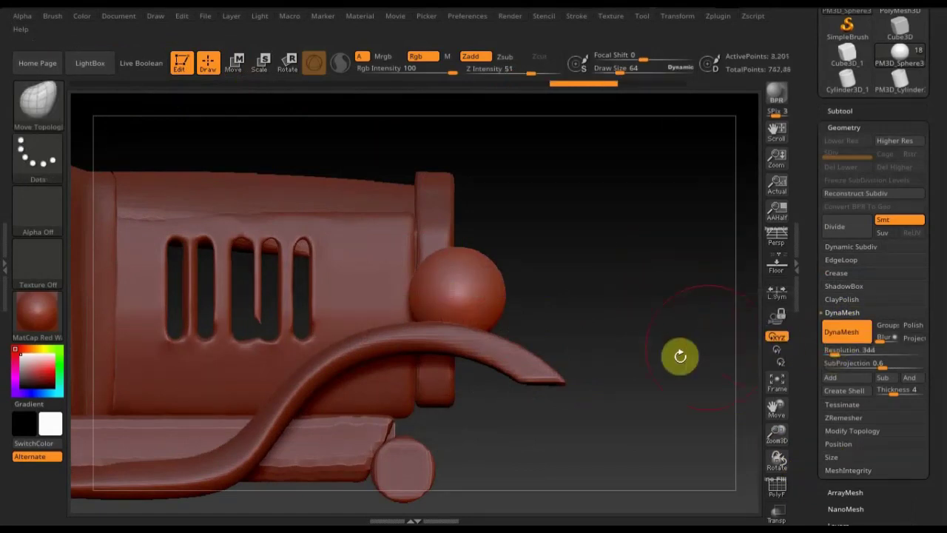
# - Trim away the sphere's outer half with a TrimRect, leaving a flat-faced dome
pyautogui.keyDown('ctrl'); pyautogui.keyDown('shift'); pyautogui.moveTo(671, 478); pyautogui.dragTo(466, 180); pyautogui.keyUp('shift'); pyautogui.keyUp('ctrl')
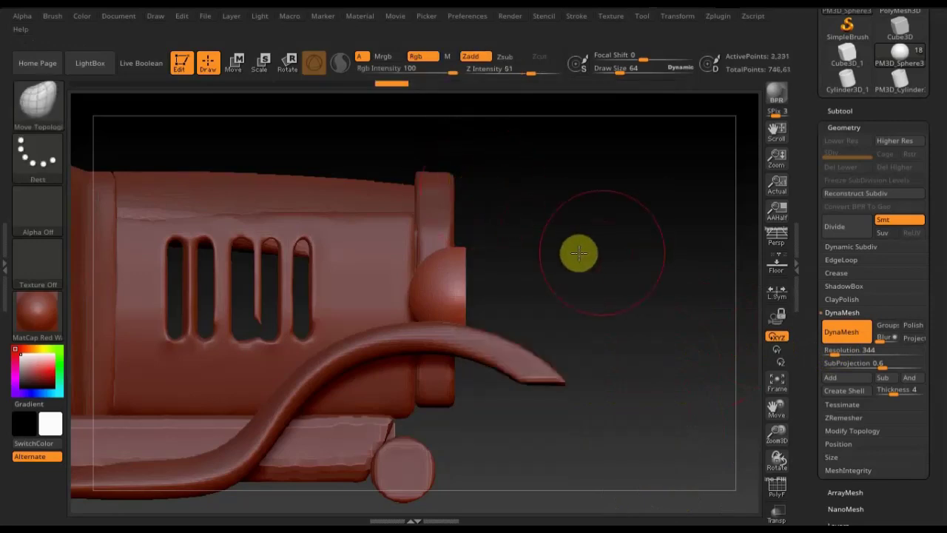
pyautogui.moveTo(579, 254)
pyautogui.mouseDown()
pyautogui.moveTo(546, 253)
pyautogui.moveTo(607, 241)
pyautogui.mouseUp()
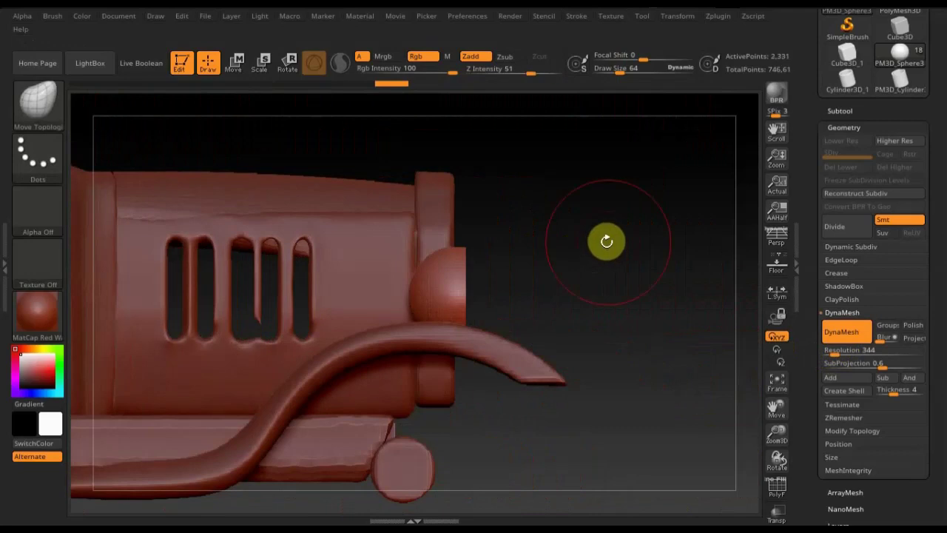
pyautogui.moveTo(577, 281)
pyautogui.mouseDown()
pyautogui.moveTo(532, 286)
pyautogui.moveTo(387, 254)
pyautogui.mouseUp()
pyautogui.moveTo(314, 218)
pyautogui.mouseDown()
pyautogui.moveTo(364, 243)
pyautogui.moveTo(612, 207)
pyautogui.mouseUp()
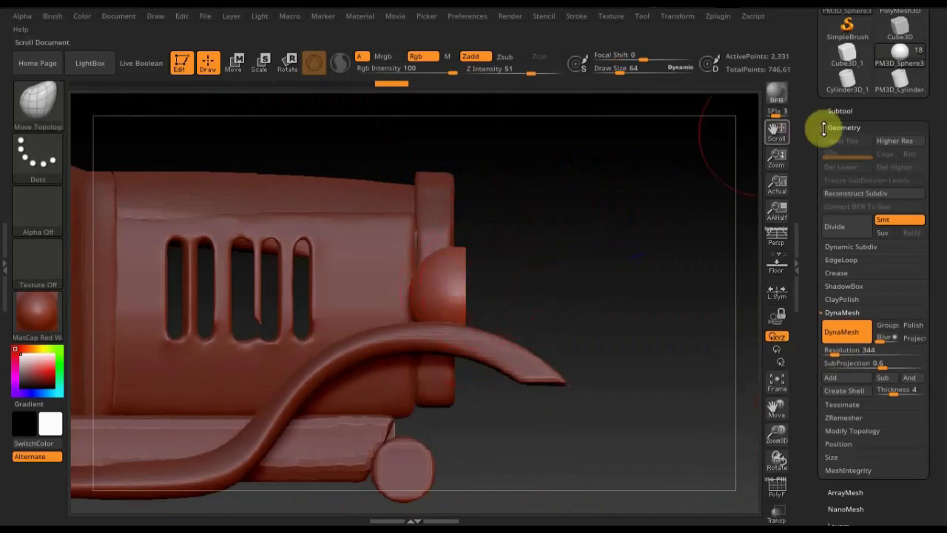
# - Duplicate the lamp sphere and nudge the copy slightly outward
pyautogui.click(841, 111)
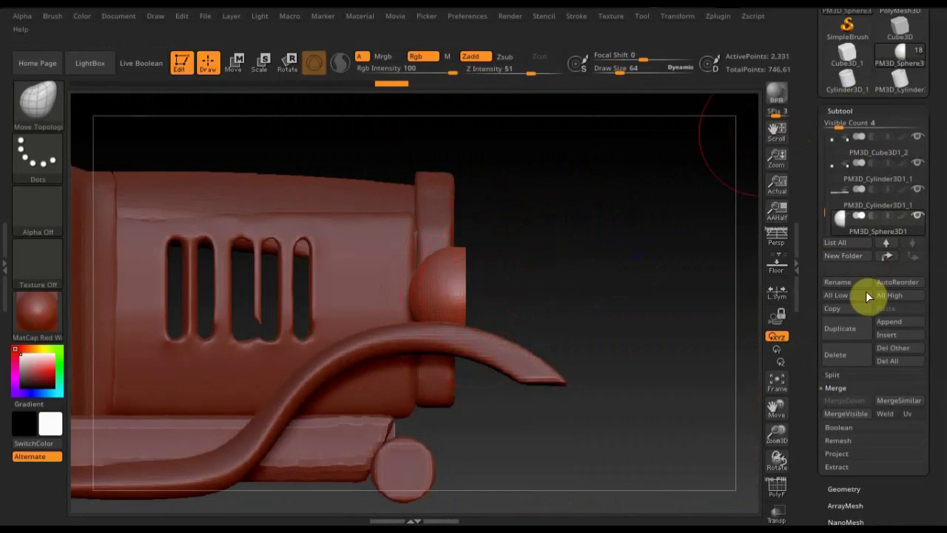
pyautogui.click(846, 332)
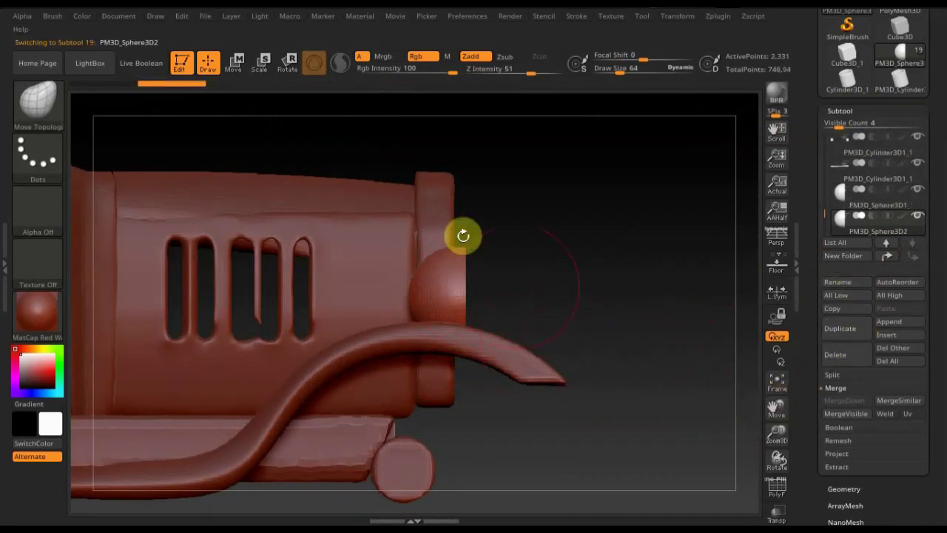
pyautogui.moveTo(627, 260); pyautogui.dragTo(585, 259)
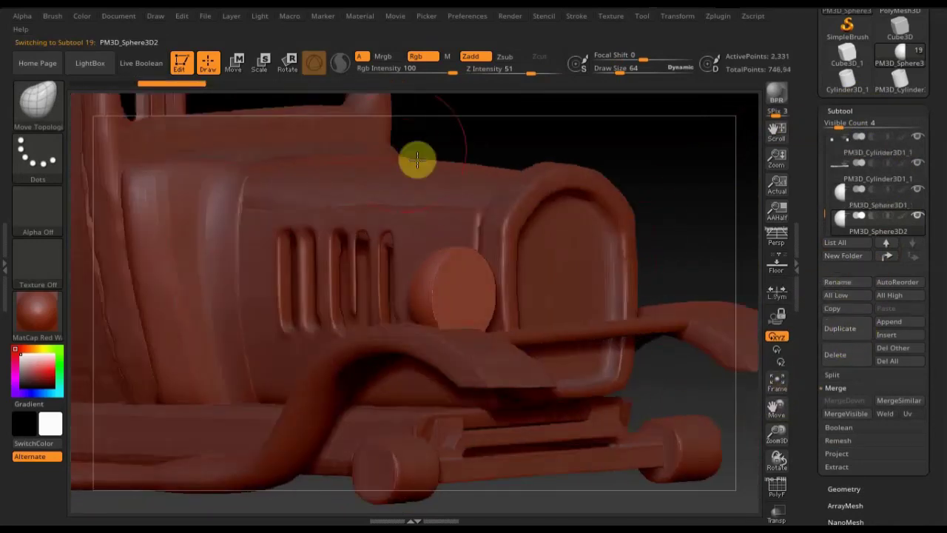
pyautogui.moveTo(694, 169); pyautogui.dragTo(732, 169)
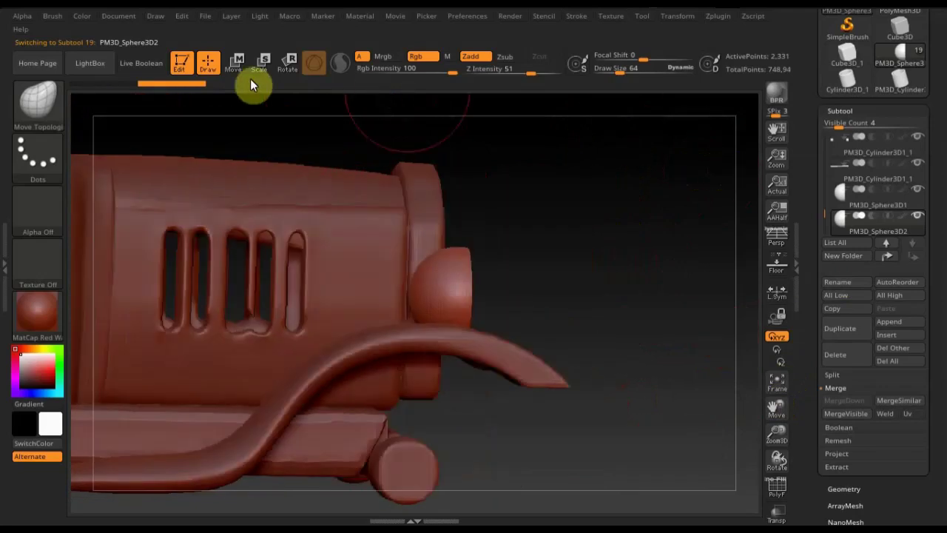
pyautogui.press('w')
pyautogui.moveTo(547, 287); pyautogui.dragTo(560, 294)
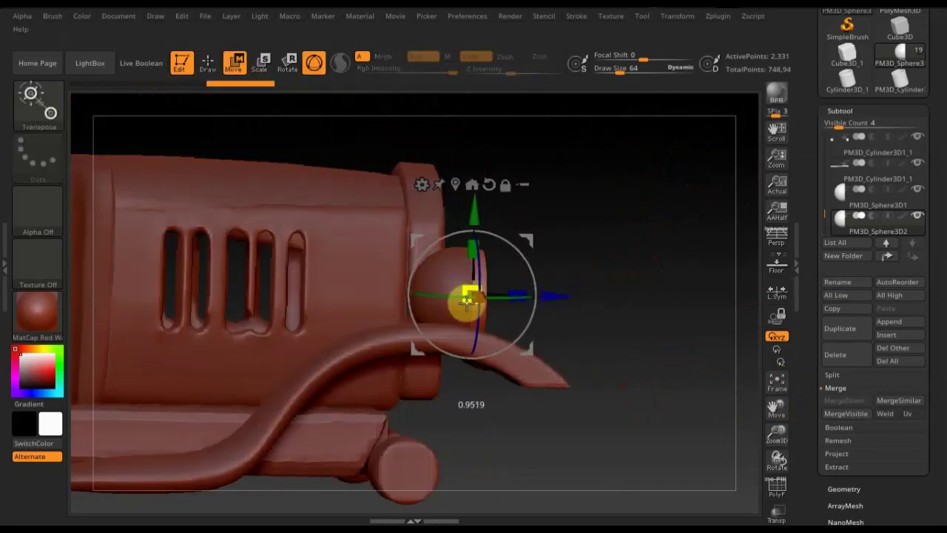
# - Flip the duplicate lamp to face the other way and shrink it to form a rim
pyautogui.moveTo(546, 313)
pyautogui.mouseDown()
pyautogui.moveTo(475, 317)
pyautogui.moveTo(281, 214)
pyautogui.mouseUp()
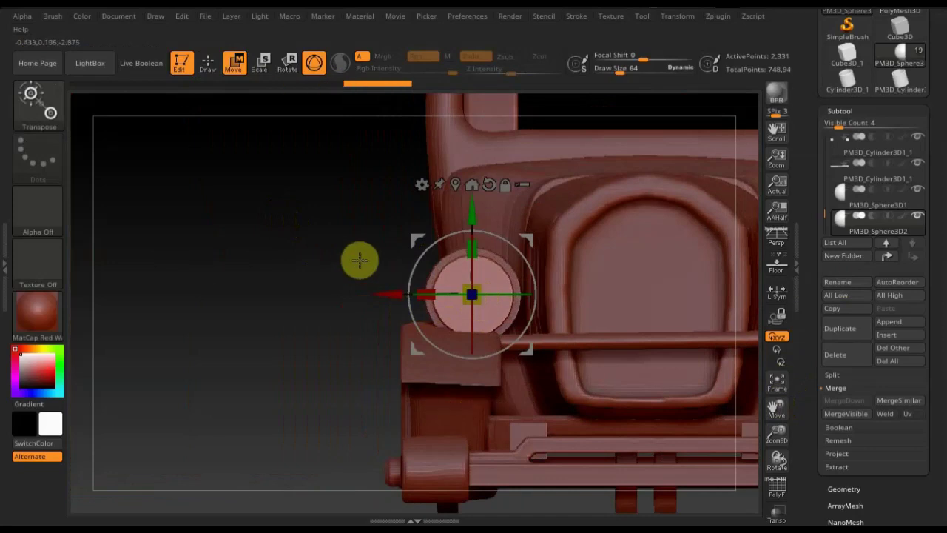
pyautogui.moveTo(360, 259); pyautogui.dragTo(617, 257)
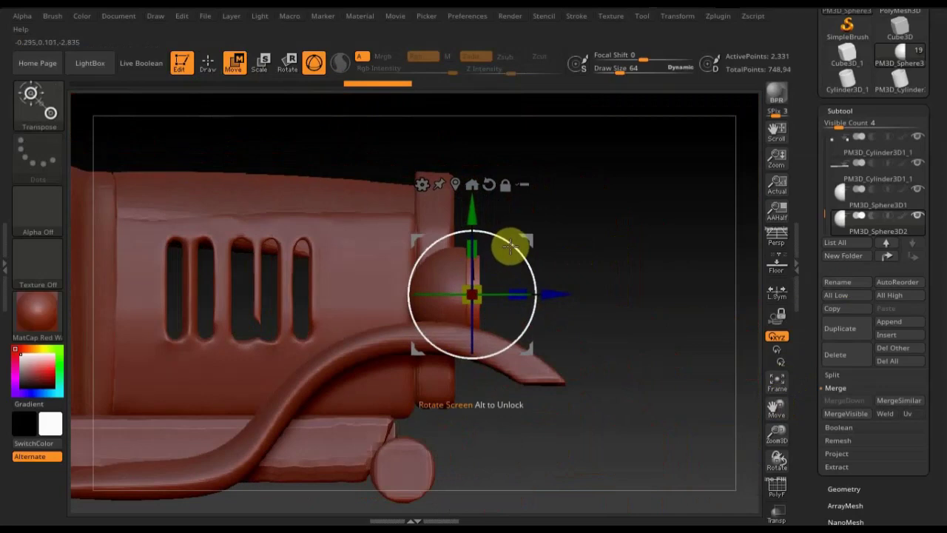
pyautogui.moveTo(510, 244)
pyautogui.mouseDown()
pyautogui.moveTo(520, 281)
pyautogui.moveTo(482, 380)
pyautogui.moveTo(360, 412)
pyautogui.moveTo(374, 415)
pyautogui.moveTo(414, 381)
pyautogui.mouseUp()
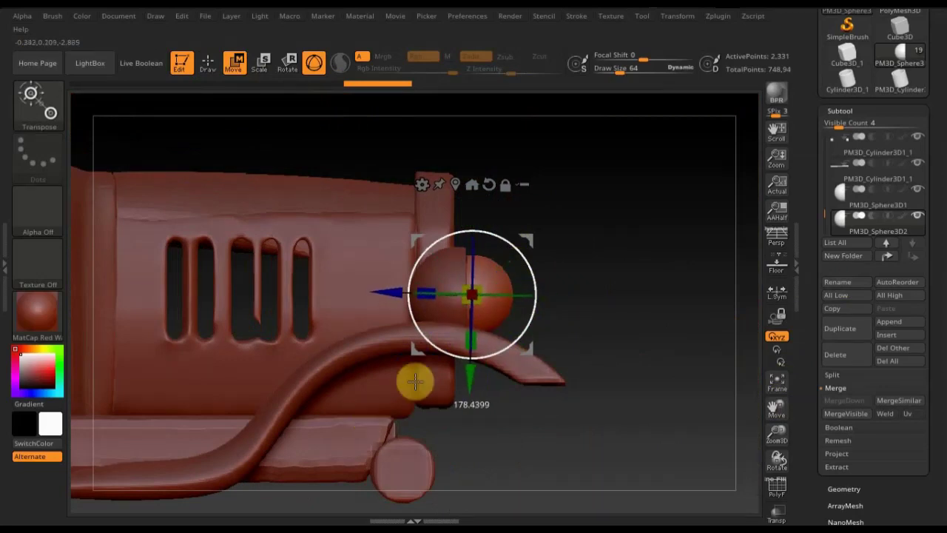
pyautogui.moveTo(429, 294); pyautogui.dragTo(439, 296)
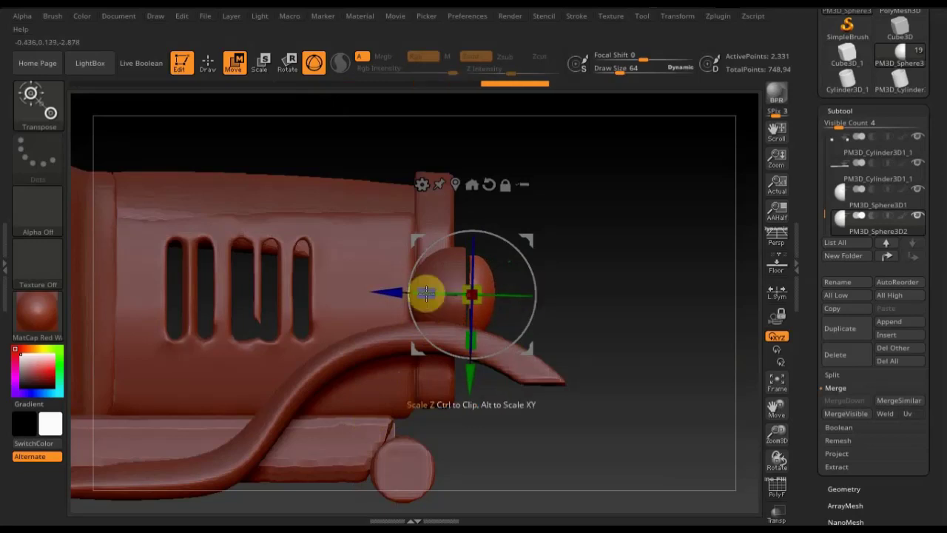
pyautogui.moveTo(387, 291); pyautogui.dragTo(378, 292)
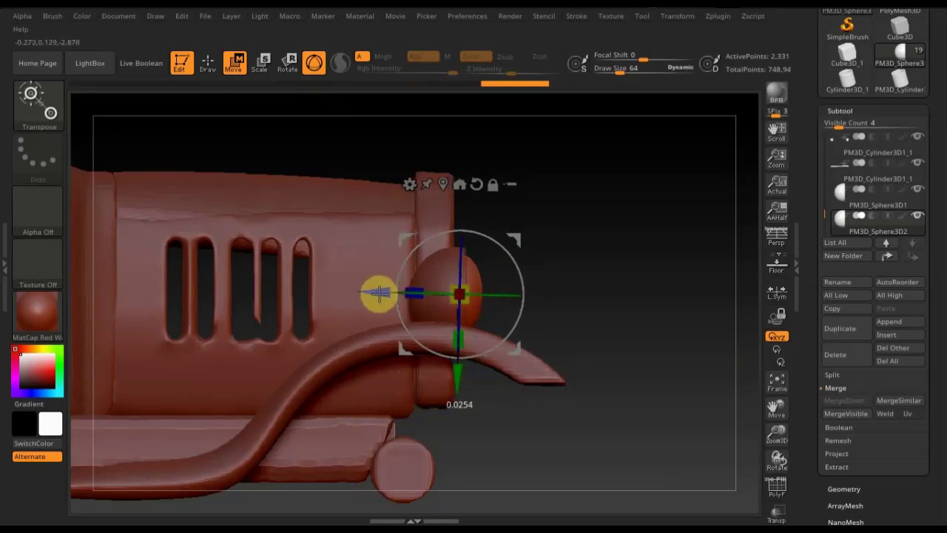
pyautogui.moveTo(636, 286); pyautogui.dragTo(563, 287)
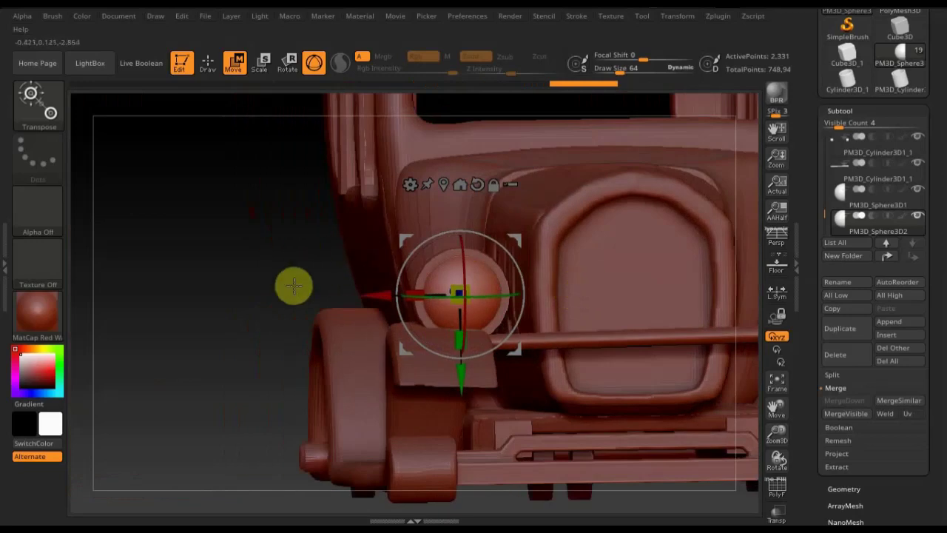
pyautogui.moveTo(152, 360)
pyautogui.mouseDown()
pyautogui.moveTo(212, 371)
pyautogui.moveTo(430, 267)
pyautogui.mouseUp()
pyautogui.keyDown('shift'); pyautogui.moveTo(618, 271); pyautogui.dragTo(651, 280); pyautogui.keyUp('shift')
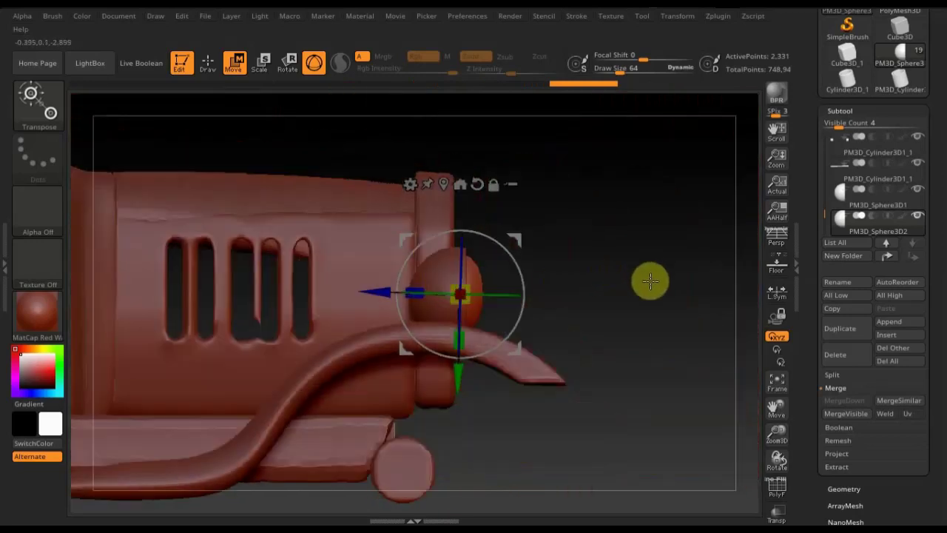
pyautogui.keyDown('ctrl'); pyautogui.moveTo(634, 324); pyautogui.dragTo(690, 231, button='right'); pyautogui.keyUp('ctrl')
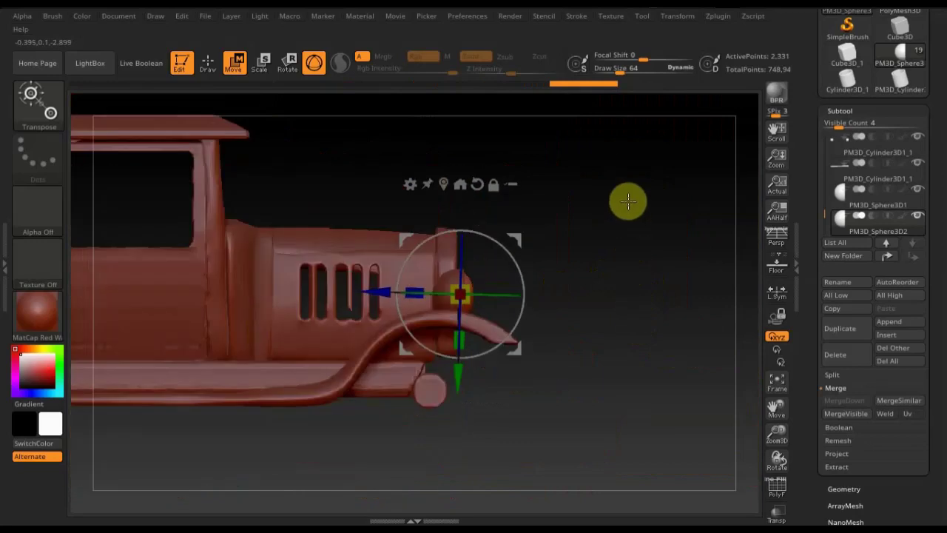
pyautogui.moveTo(858, 200)
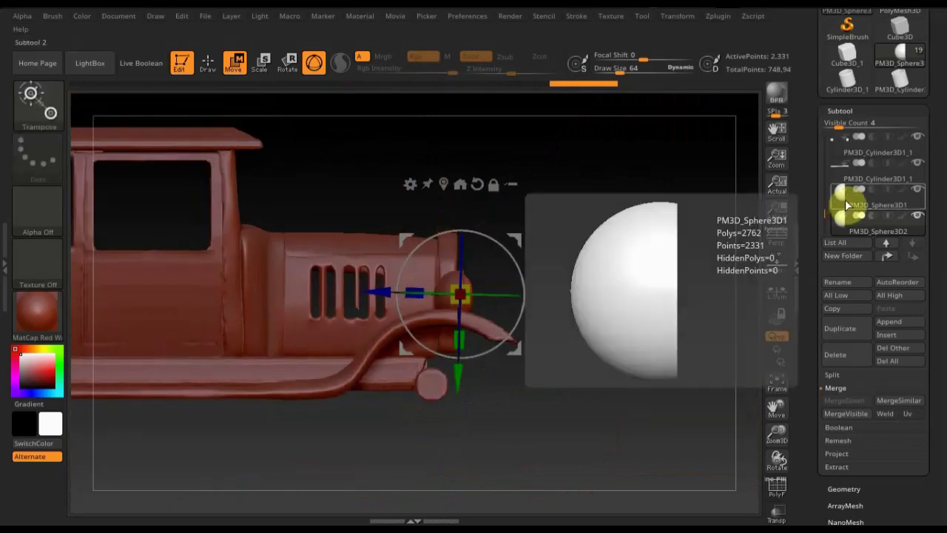
# - Merge PM3D_Sphere3D1 down with the duplicate lamp sphere into one subtool
pyautogui.click(853, 202)
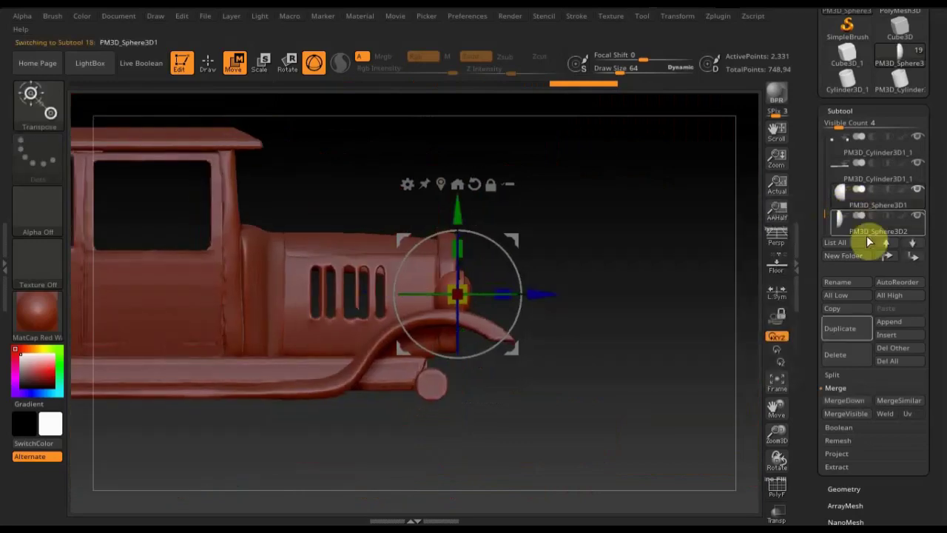
pyautogui.click(853, 402)
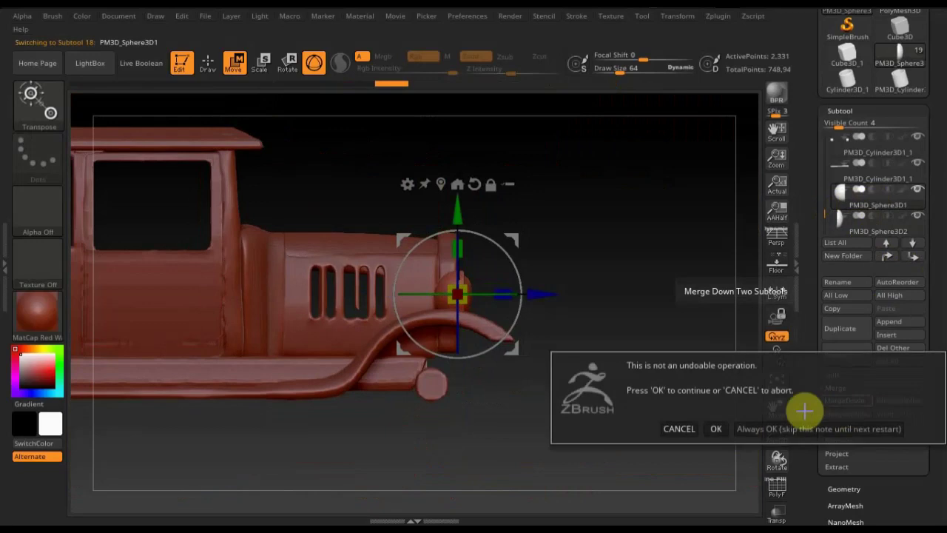
pyautogui.click(716, 428)
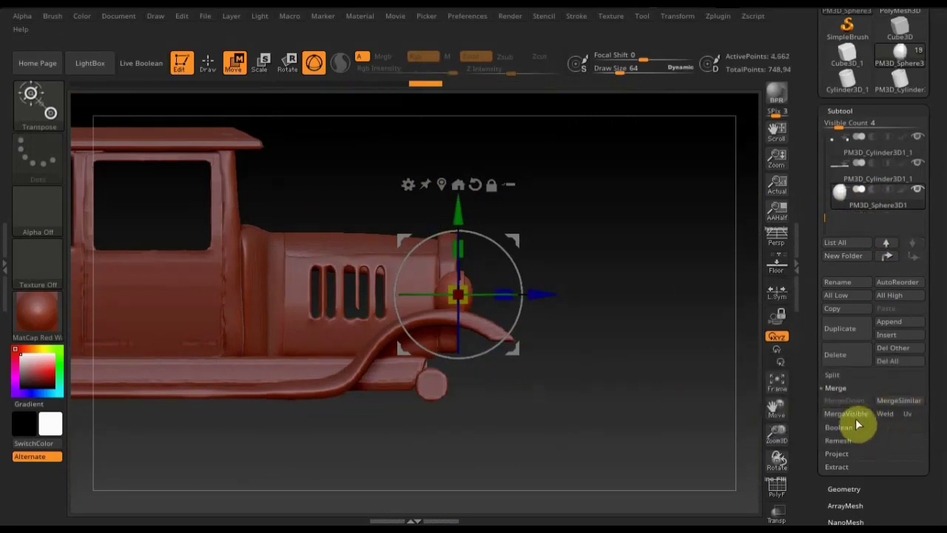
pyautogui.moveTo(668, 395)
pyautogui.mouseDown()
pyautogui.moveTo(613, 393)
pyautogui.moveTo(635, 407)
pyautogui.mouseUp()
pyautogui.moveTo(657, 450); pyautogui.dragTo(570, 332)
pyautogui.moveTo(391, 289); pyautogui.dragTo(385, 296)
# - Nudge the headlamp slightly upward and open Geometry > Modify Topology
pyautogui.moveTo(457, 247); pyautogui.dragTo(462, 221)
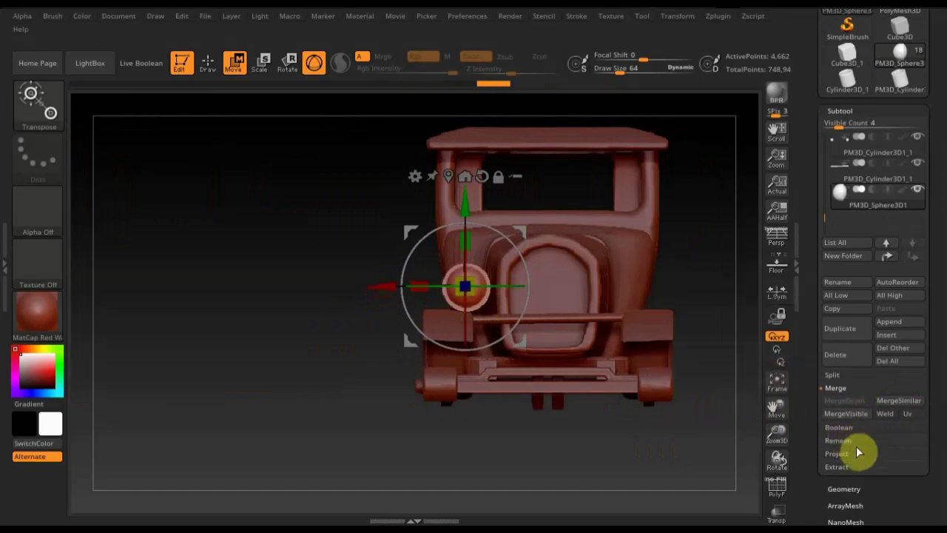
pyautogui.click(845, 490)
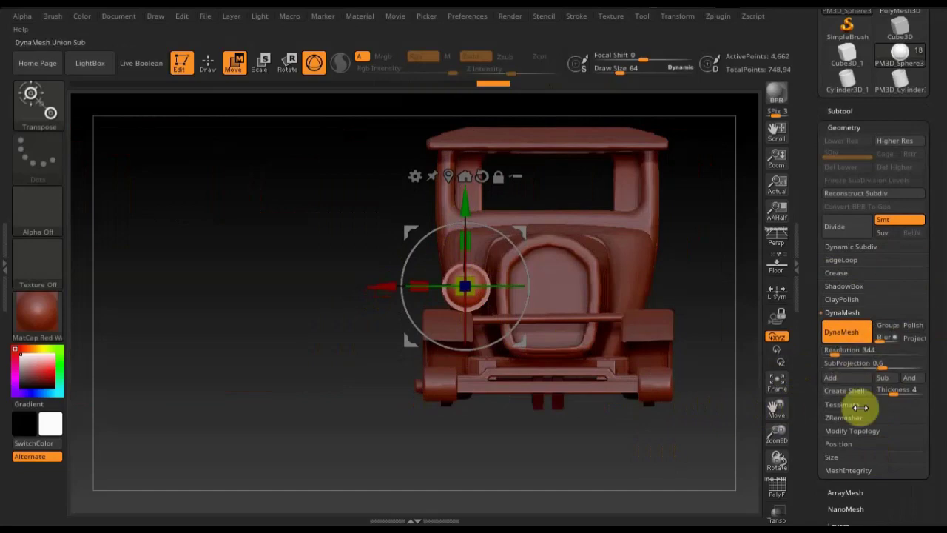
pyautogui.click(860, 432)
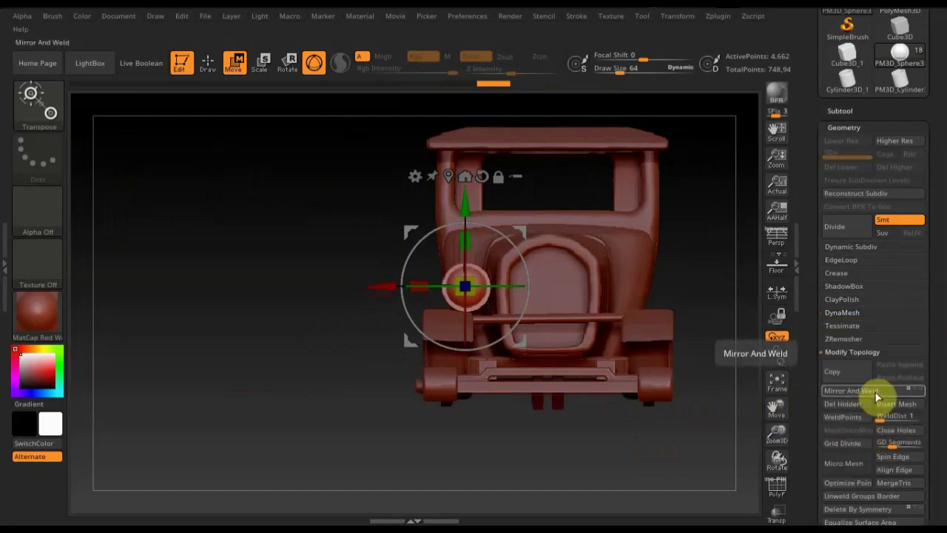
# - Orbit and zoom out to view the whole car with its mirrored headlamps
pyautogui.moveTo(620, 464)
pyautogui.mouseDown()
pyautogui.moveTo(660, 466)
pyautogui.moveTo(554, 463)
pyautogui.mouseUp()
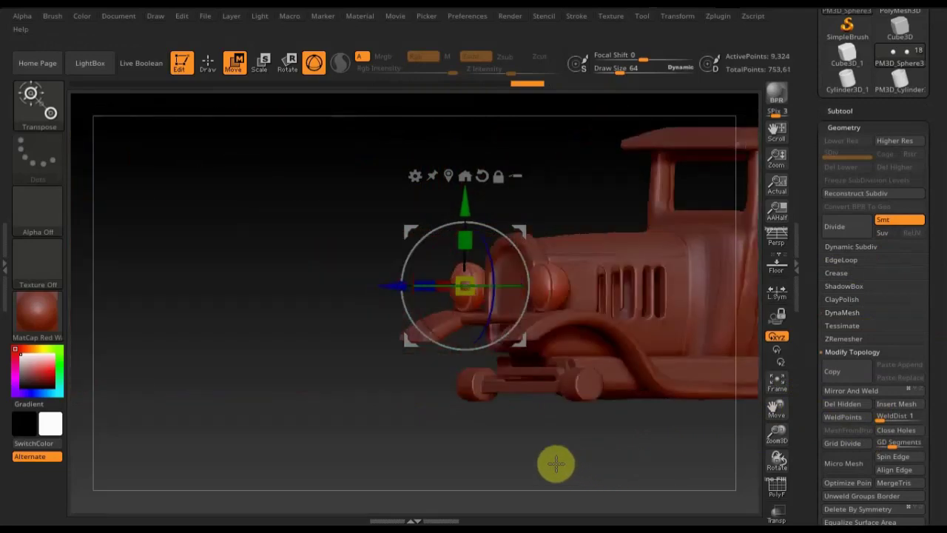
pyautogui.moveTo(652, 472)
pyautogui.keyDown('alt'); pyautogui.mouseDown()
pyautogui.moveTo(501, 451)
pyautogui.moveTo(303, 448)
pyautogui.mouseUp(); pyautogui.keyUp('alt')
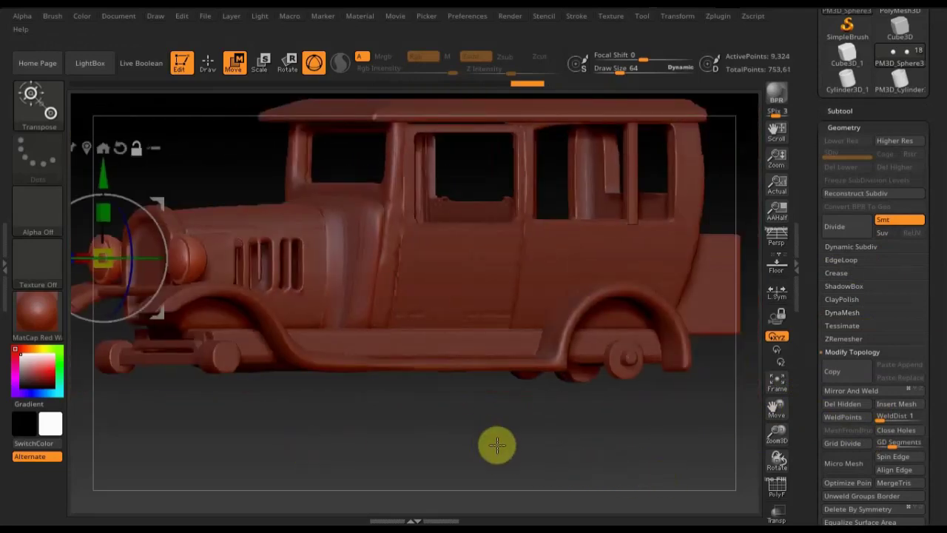
pyautogui.moveTo(487, 453)
pyautogui.mouseDown()
pyautogui.moveTo(482, 387)
pyautogui.moveTo(582, 404)
pyautogui.moveTo(501, 427)
pyautogui.moveTo(516, 407)
pyautogui.moveTo(478, 378)
pyautogui.moveTo(568, 354)
pyautogui.moveTo(575, 389)
pyautogui.moveTo(587, 387)
pyautogui.moveTo(574, 417)
pyautogui.mouseUp()
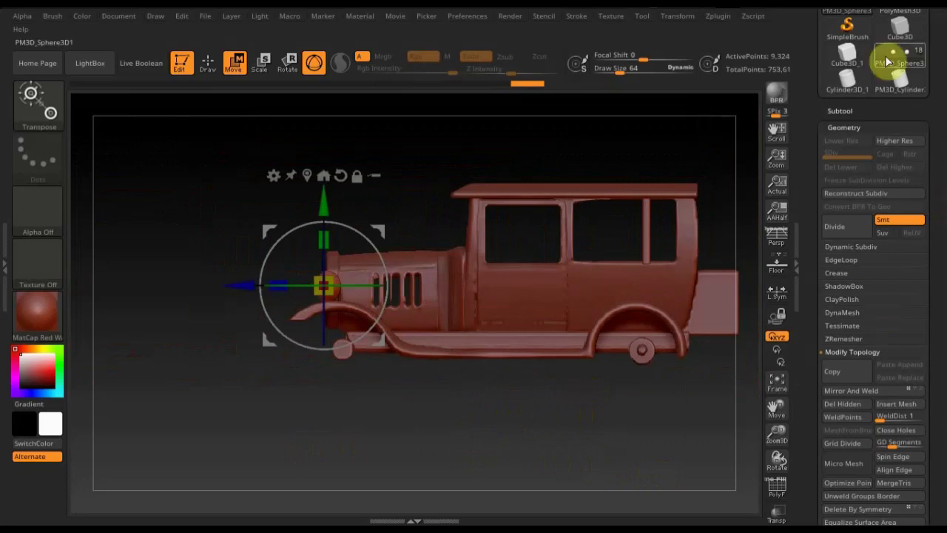
# - Duplicate the PM3D_Sphere3D1 lamp subtool as new part PM3D_Sphere3D2
pyautogui.click(841, 110)
pyautogui.click(885, 196)
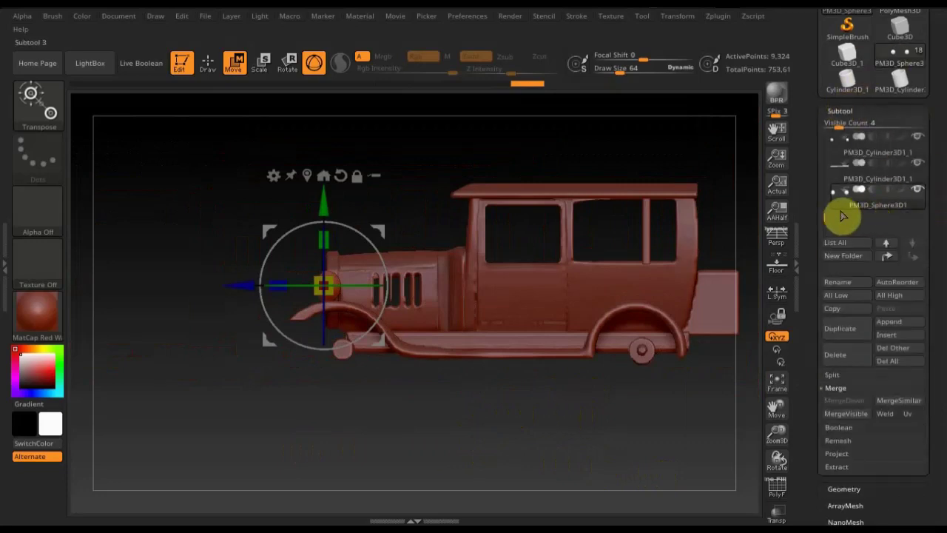
pyautogui.click(842, 330)
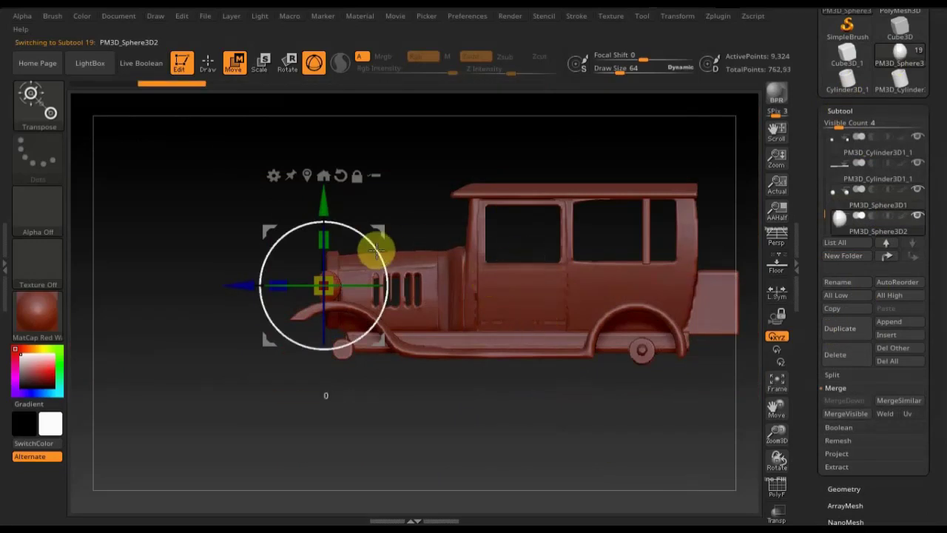
pyautogui.moveTo(376, 250)
pyautogui.mouseDown()
pyautogui.moveTo(233, 423)
pyautogui.moveTo(202, 403)
pyautogui.moveTo(220, 377)
pyautogui.mouseUp()
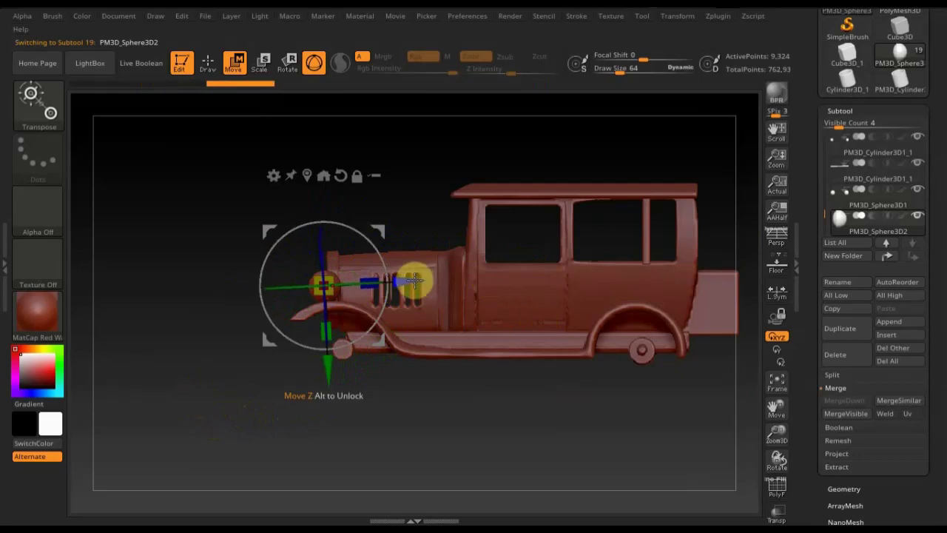
# - Move the copied lamps to the car's rear, lowering them and pushing them outward
pyautogui.moveTo(415, 280); pyautogui.dragTo(698, 328)
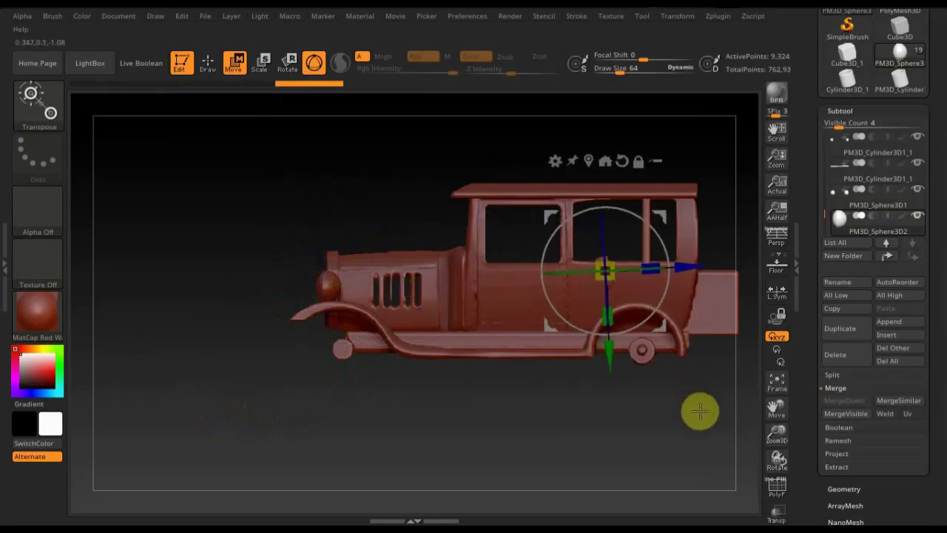
pyautogui.moveTo(698, 423)
pyautogui.mouseDown()
pyautogui.moveTo(493, 416)
pyautogui.moveTo(649, 434)
pyautogui.moveTo(554, 421)
pyautogui.moveTo(632, 402)
pyautogui.moveTo(633, 412)
pyautogui.mouseUp()
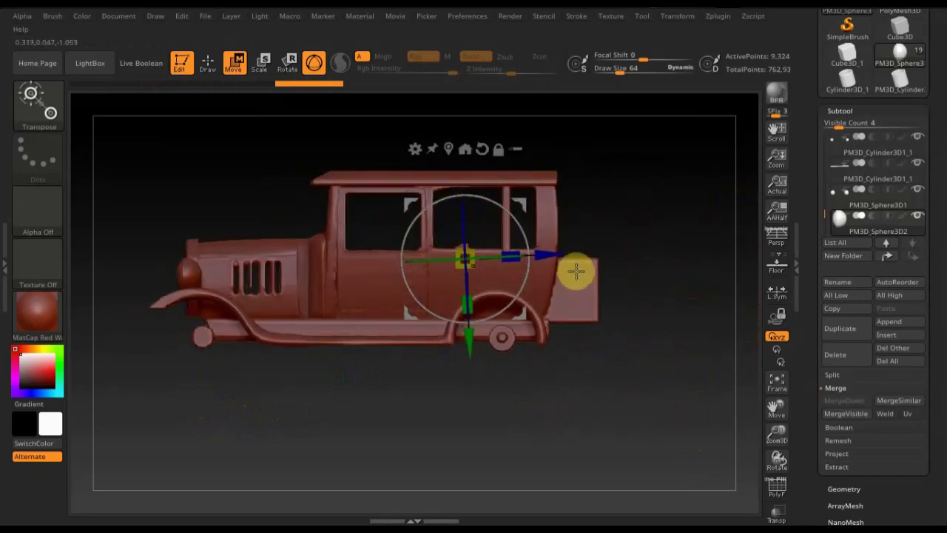
pyautogui.moveTo(543, 251); pyautogui.dragTo(643, 250)
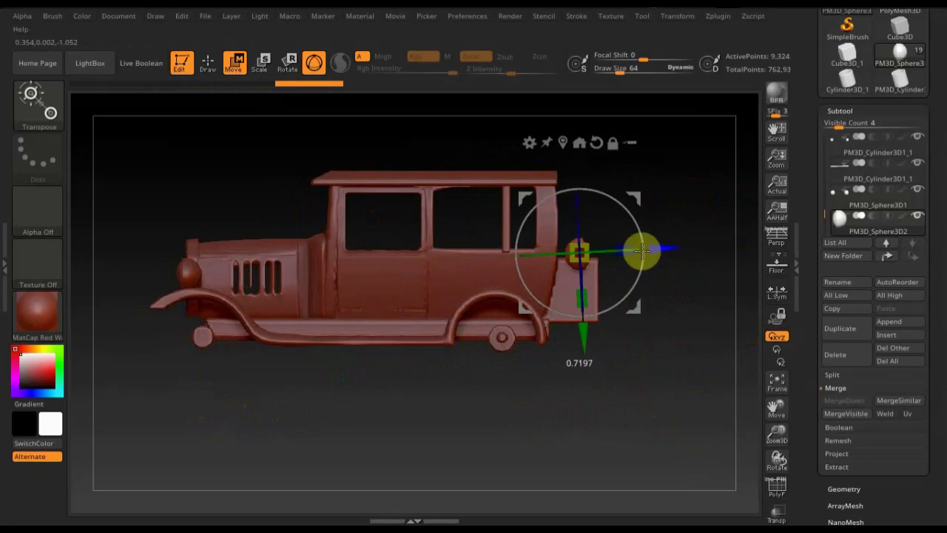
pyautogui.moveTo(589, 337); pyautogui.dragTo(578, 372)
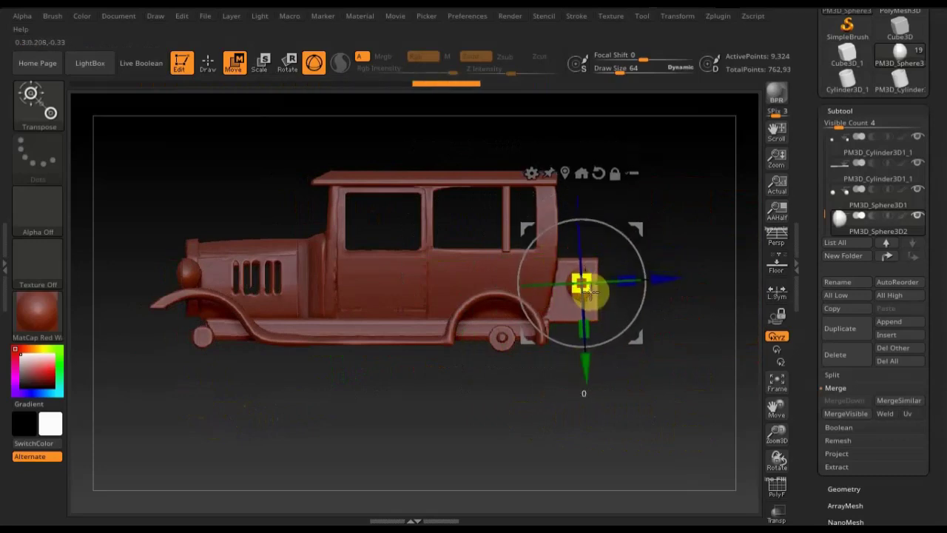
pyautogui.moveTo(671, 282); pyautogui.dragTo(661, 290)
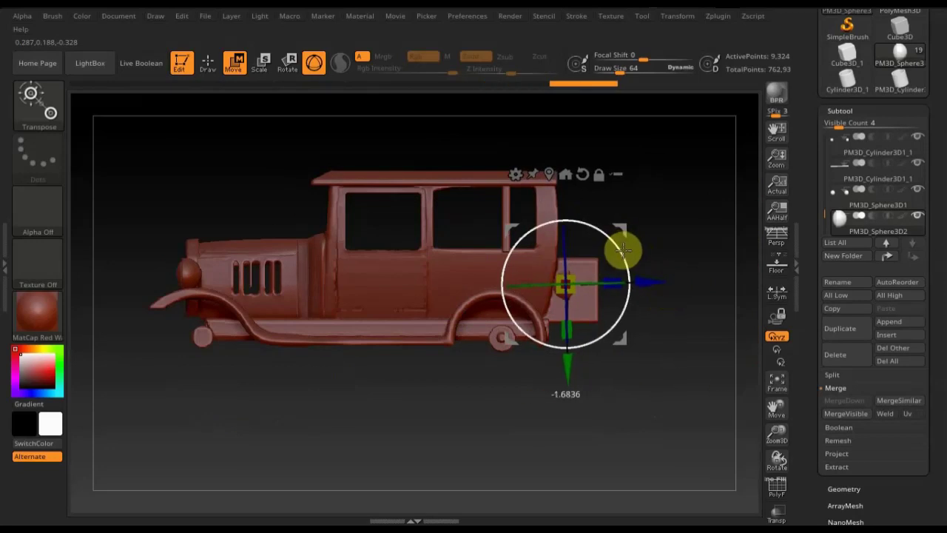
pyautogui.moveTo(675, 358)
pyautogui.mouseDown()
pyautogui.moveTo(639, 360)
pyautogui.moveTo(671, 359)
pyautogui.mouseUp()
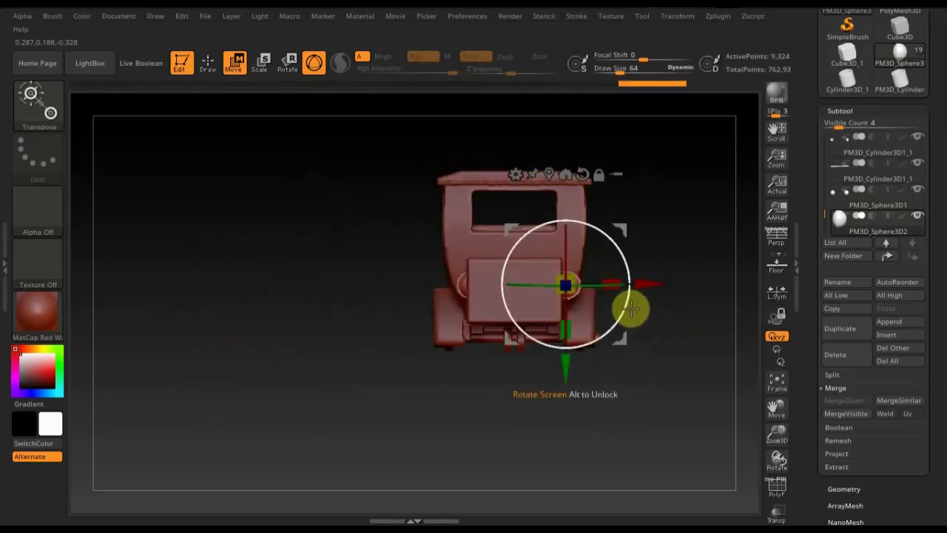
pyautogui.moveTo(648, 286); pyautogui.dragTo(660, 284)
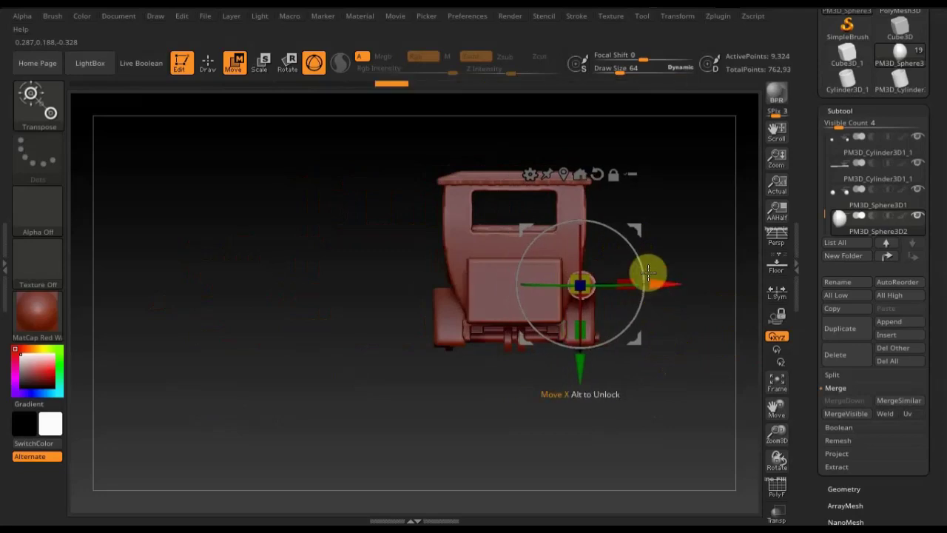
pyautogui.moveTo(579, 361); pyautogui.dragTo(580, 391)
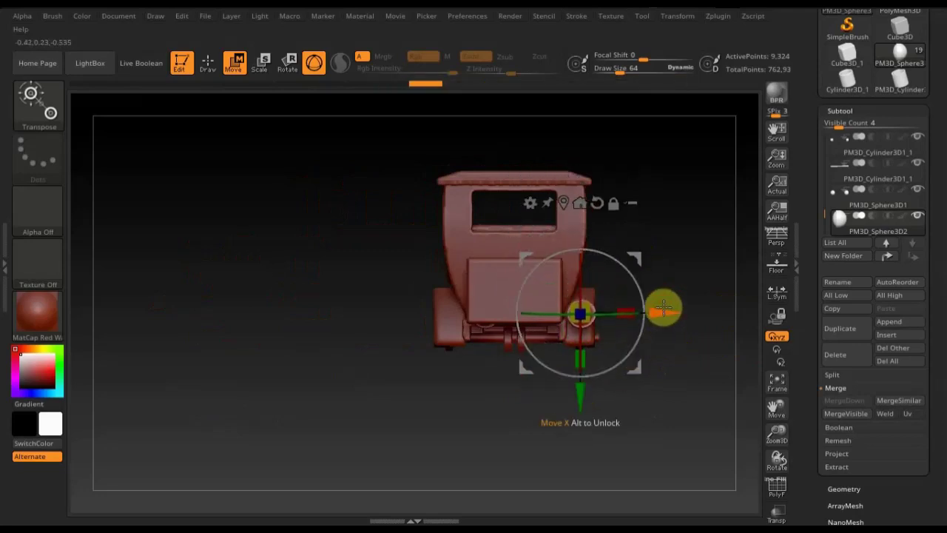
# - Fine-tune the rear lamps: raise, move further back, rotate slightly, shrink and shift sideways
pyautogui.moveTo(713, 380); pyautogui.dragTo(645, 384)
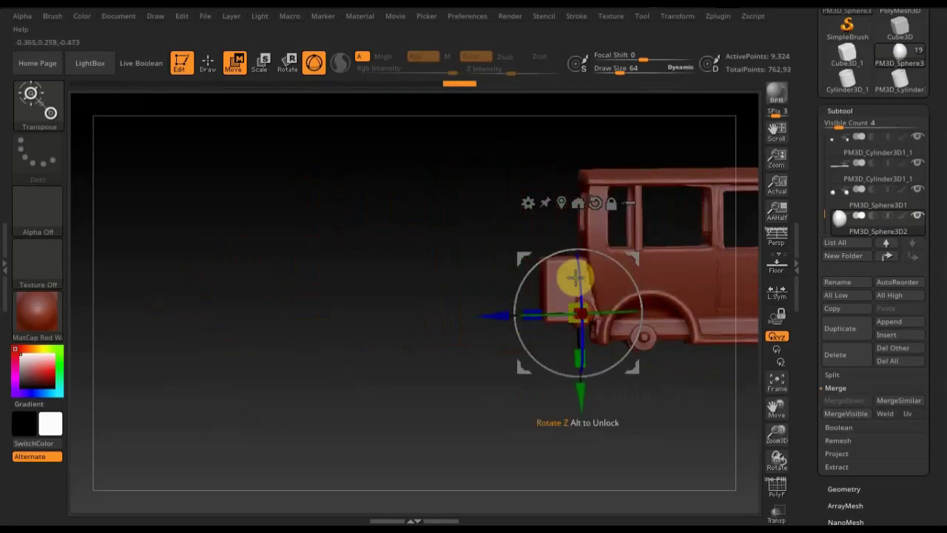
pyautogui.moveTo(576, 406); pyautogui.dragTo(590, 386)
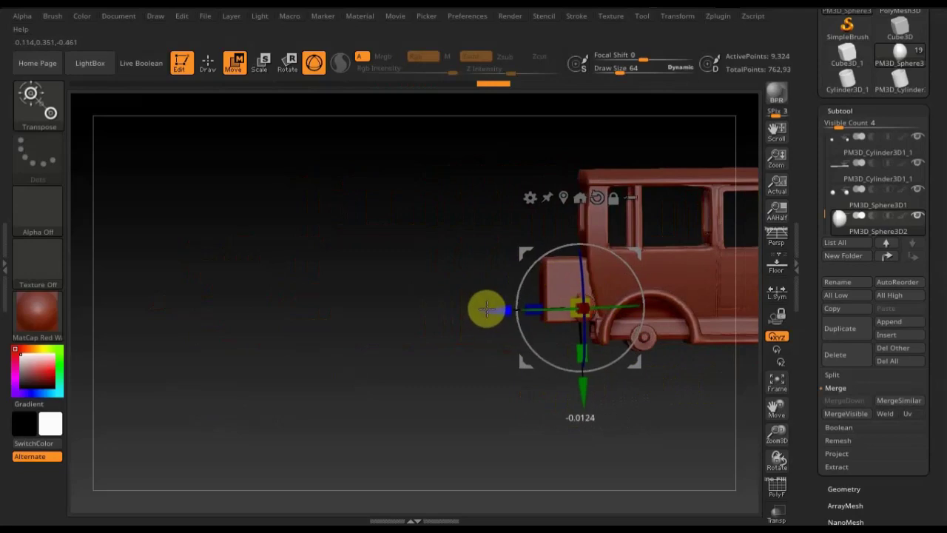
pyautogui.moveTo(491, 311); pyautogui.dragTo(496, 313)
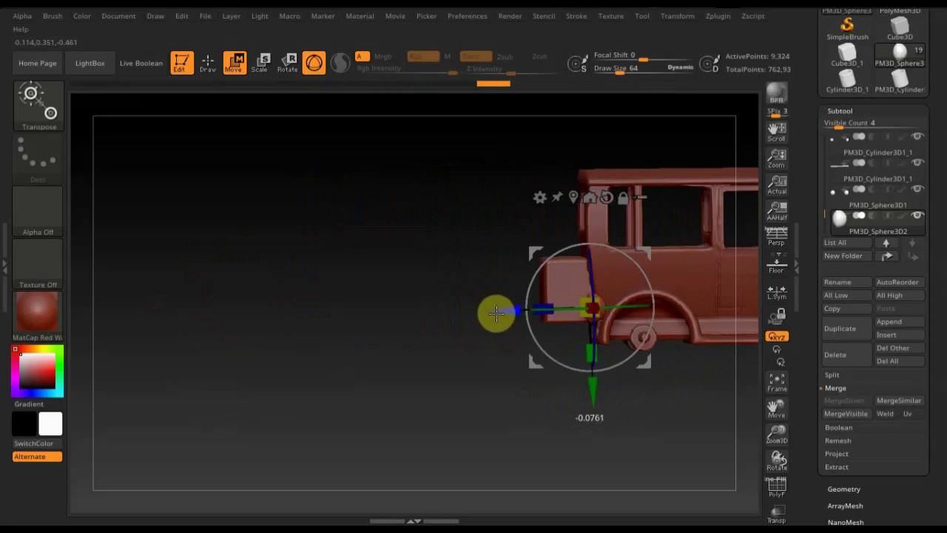
pyautogui.moveTo(696, 429); pyautogui.dragTo(728, 429)
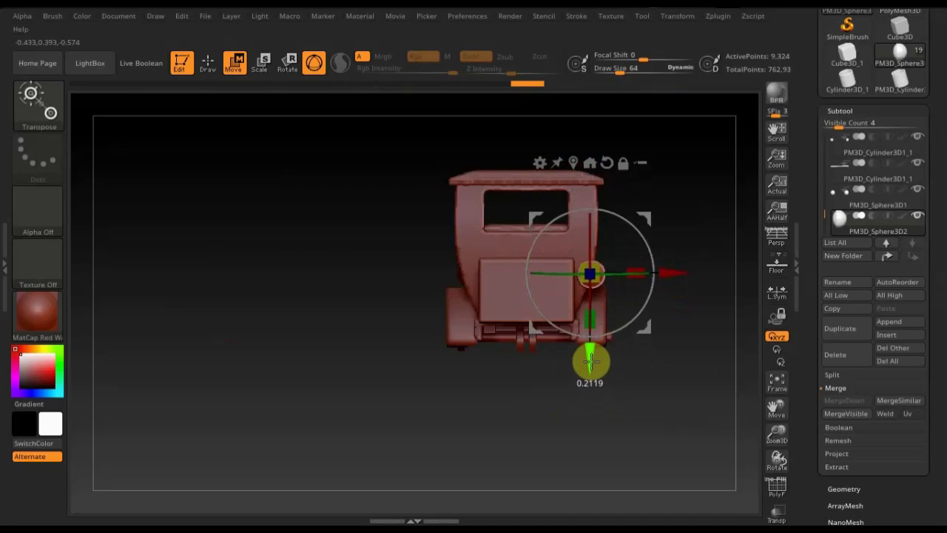
pyautogui.moveTo(591, 367); pyautogui.dragTo(592, 361)
pyautogui.moveTo(598, 281); pyautogui.dragTo(596, 277)
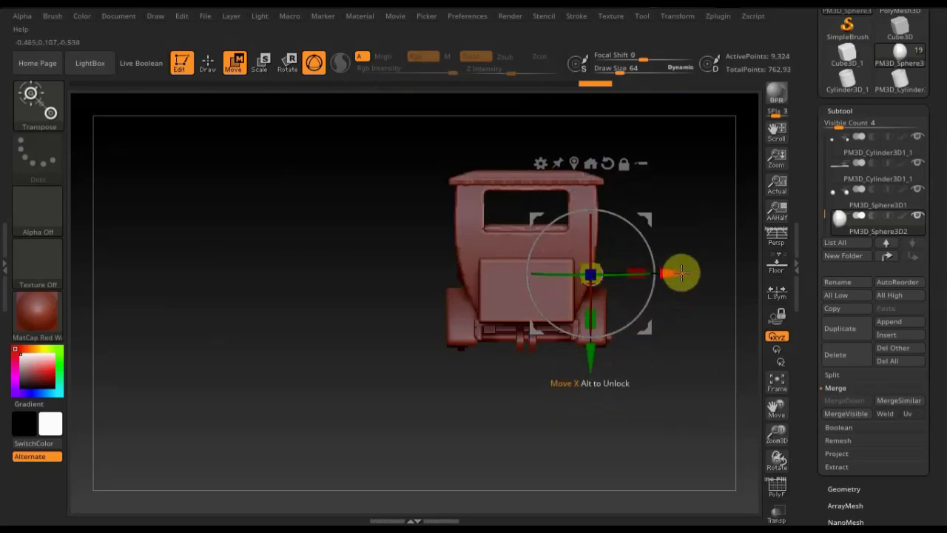
pyautogui.moveTo(680, 271); pyautogui.dragTo(672, 274)
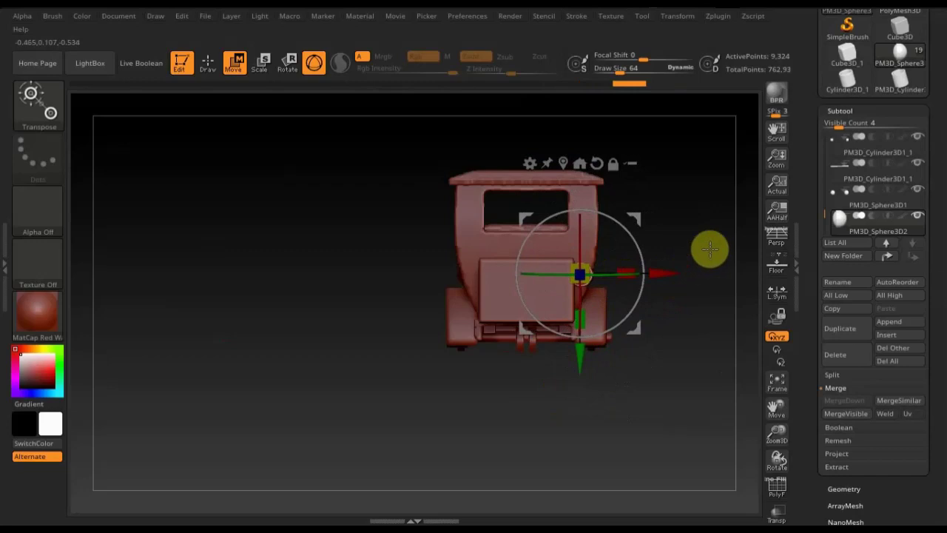
pyautogui.click(845, 491)
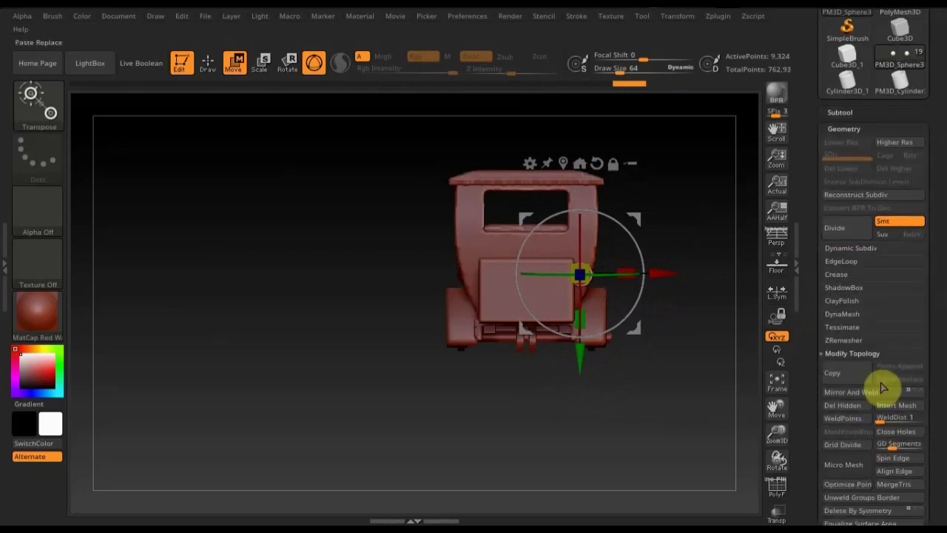
# - Mirror And Weld the lamp sphere to the opposite rear side
pyautogui.click(874, 393)
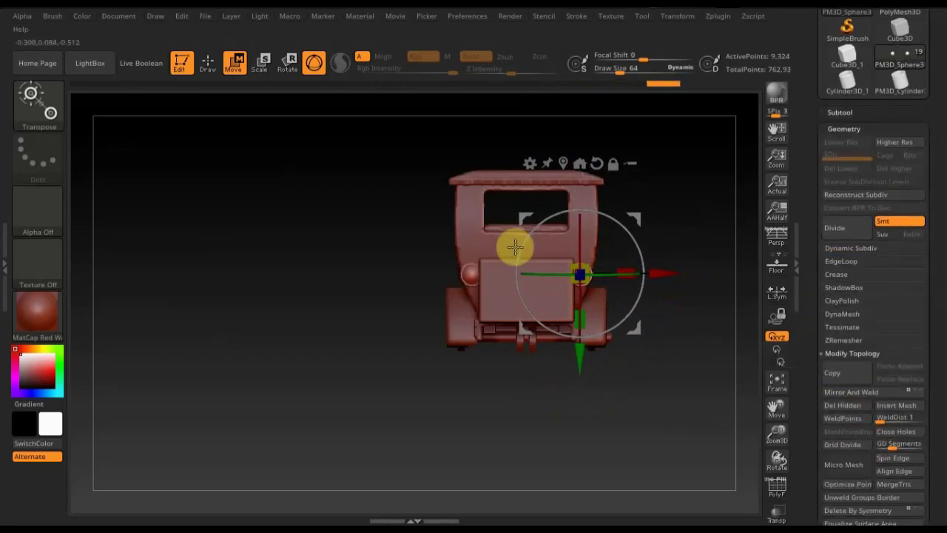
pyautogui.click(210, 68)
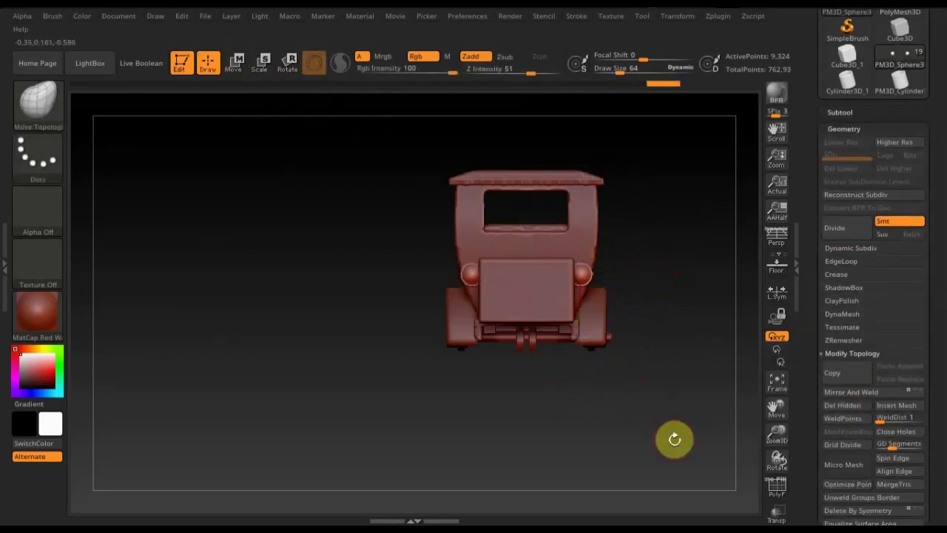
pyautogui.moveTo(673, 437)
pyautogui.mouseDown()
pyautogui.moveTo(659, 434)
pyautogui.moveTo(640, 449)
pyautogui.moveTo(632, 439)
pyautogui.mouseUp()
pyautogui.press('ctrl')
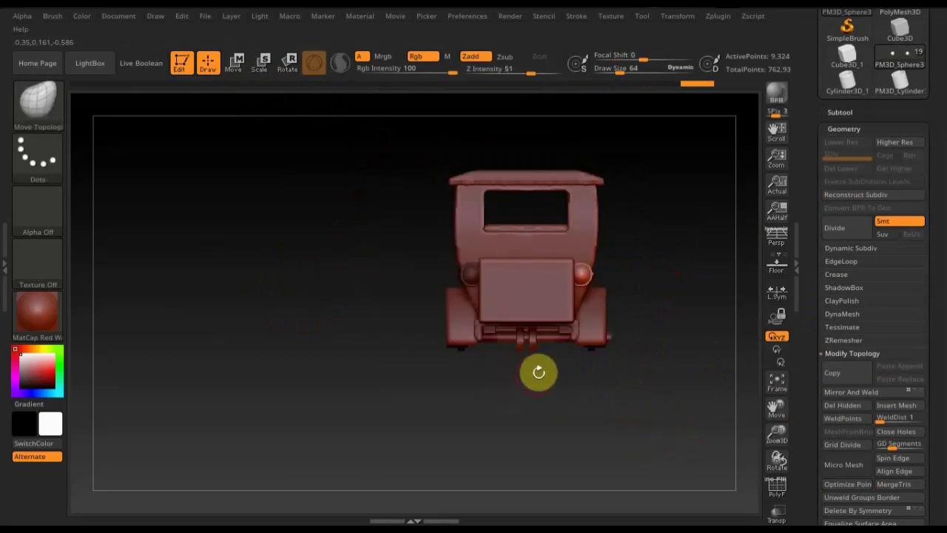
# - Slide the rear lamp sideways to tighten spacing and mirror it again
pyautogui.click(238, 68)
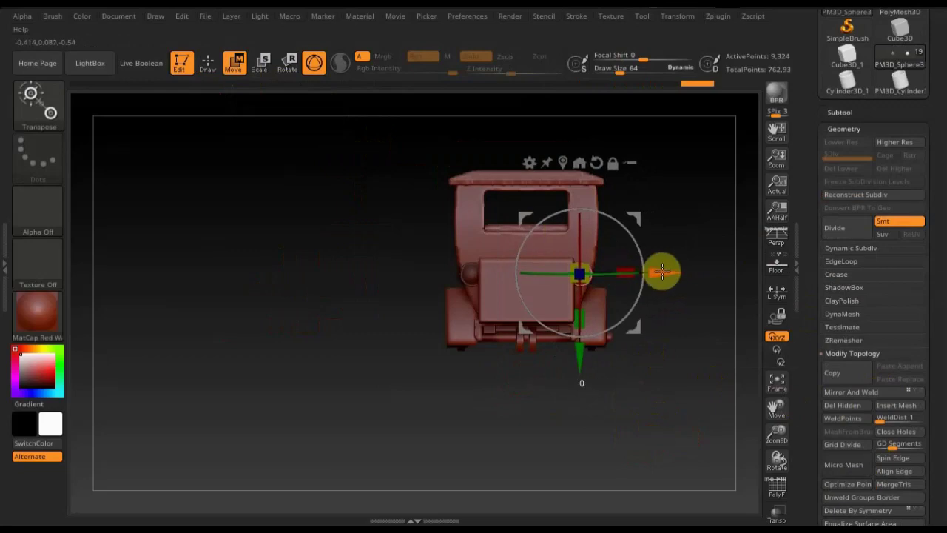
pyautogui.moveTo(660, 271); pyautogui.dragTo(668, 273)
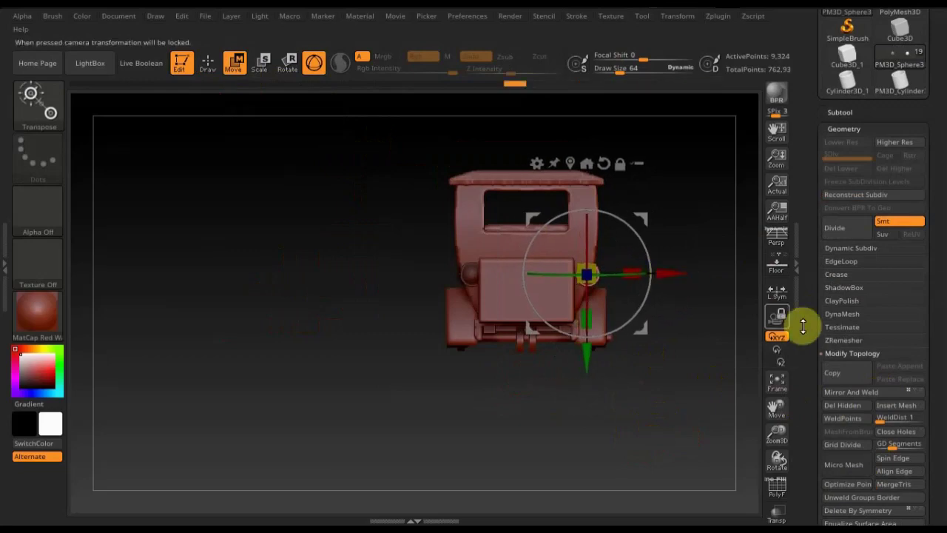
pyautogui.click(868, 396)
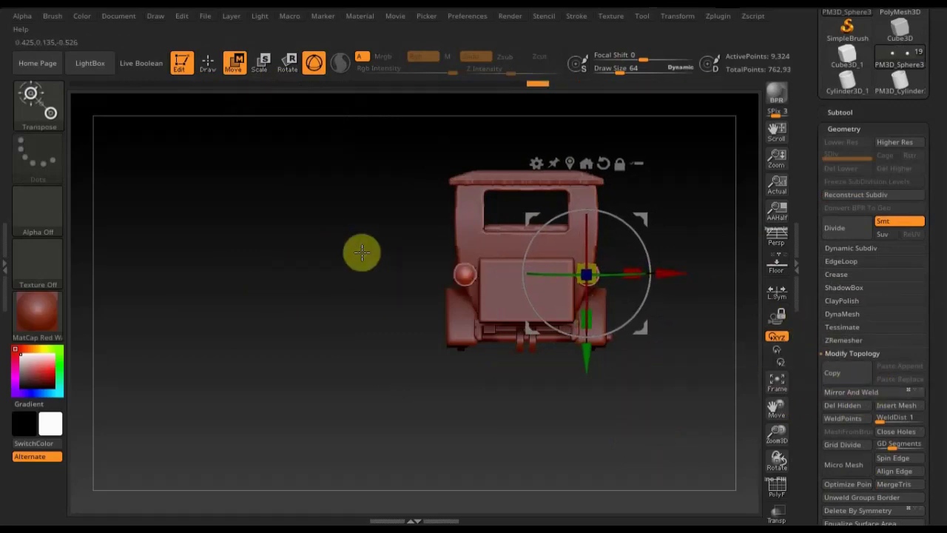
pyautogui.click(209, 65)
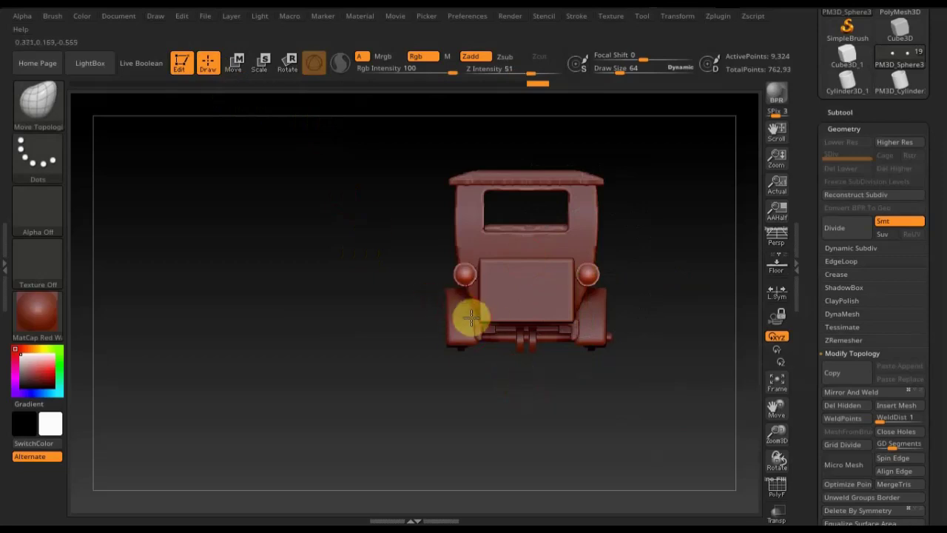
pyautogui.click(755, 130)
# - Append a Cube3D and select the new PM3D_Cube3D1_3 subtool
pyautogui.click(840, 112)
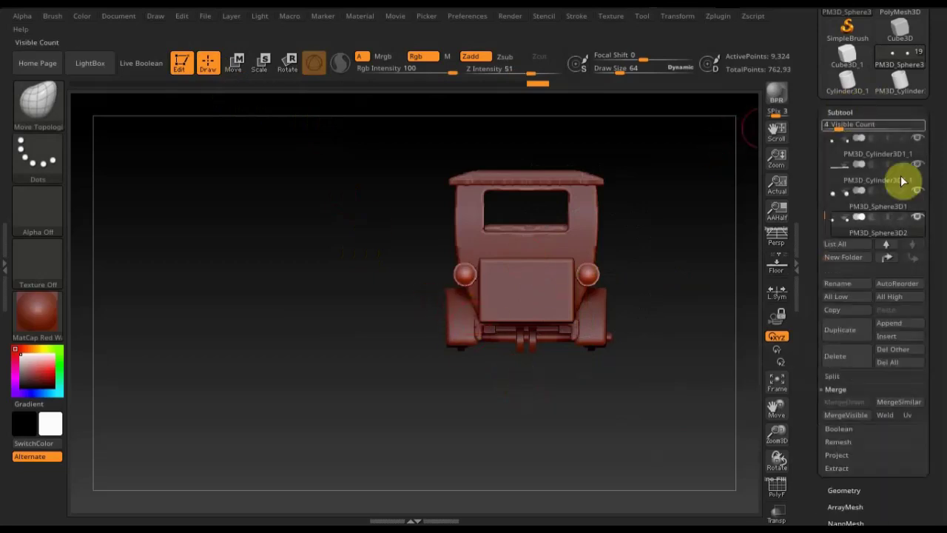
pyautogui.click(895, 327)
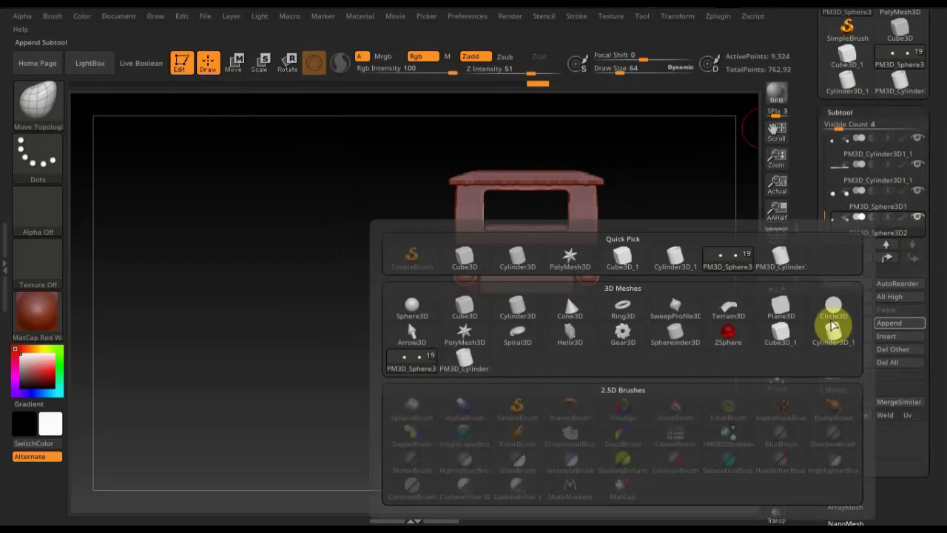
pyautogui.click(467, 311)
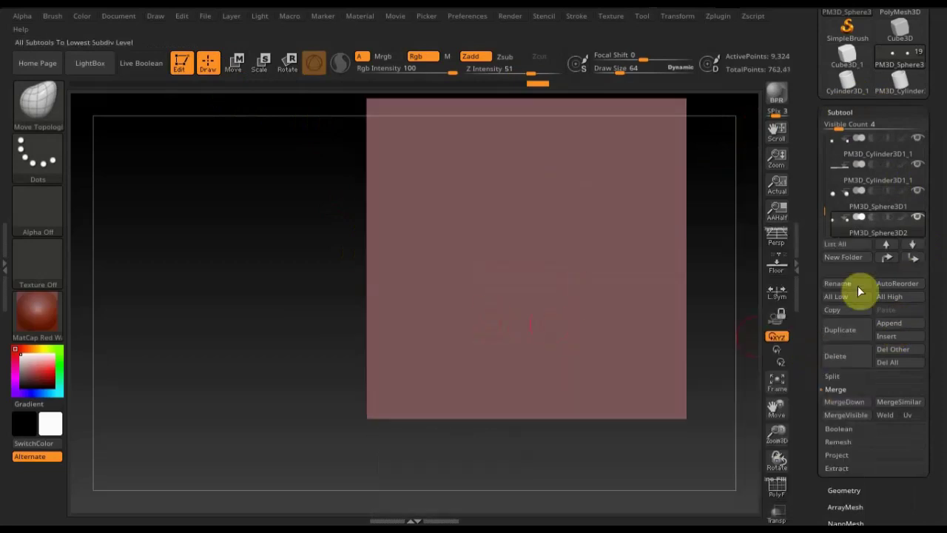
pyautogui.click(914, 246)
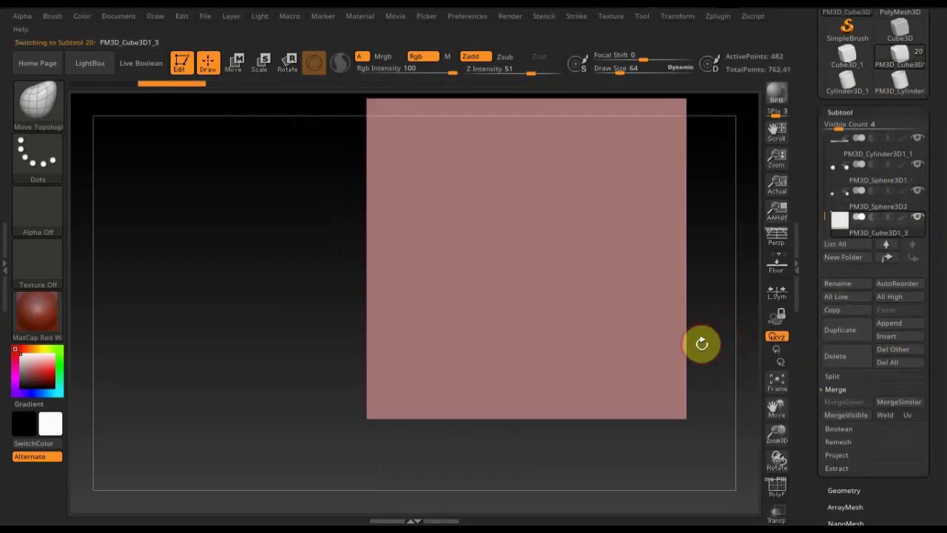
pyautogui.moveTo(630, 486)
pyautogui.keyDown('shift'); pyautogui.mouseDown()
pyautogui.moveTo(696, 476)
pyautogui.moveTo(617, 433)
pyautogui.mouseUp(); pyautogui.keyUp('shift')
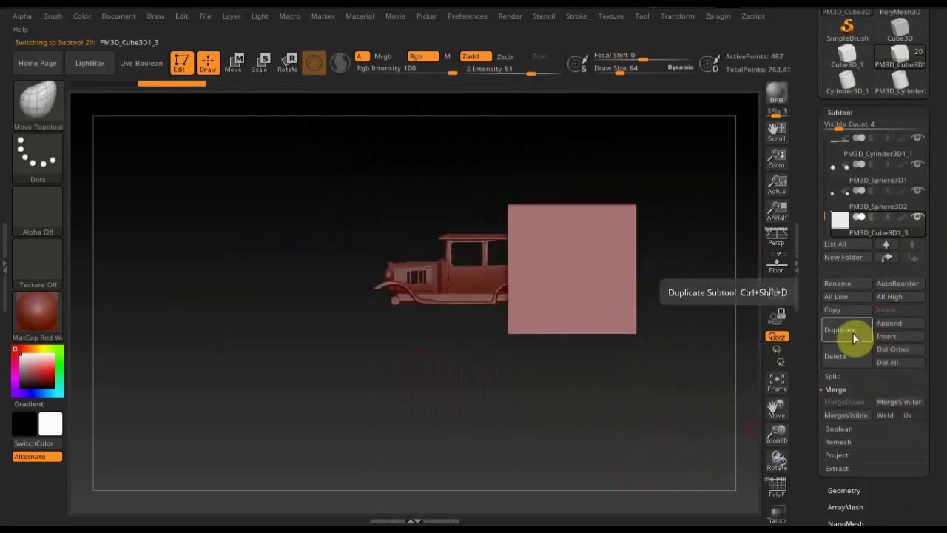
# - DynaMesh the new cube, duplicate it as PM3D_Cube3D1_4, and reselect the original cube
pyautogui.click(849, 489)
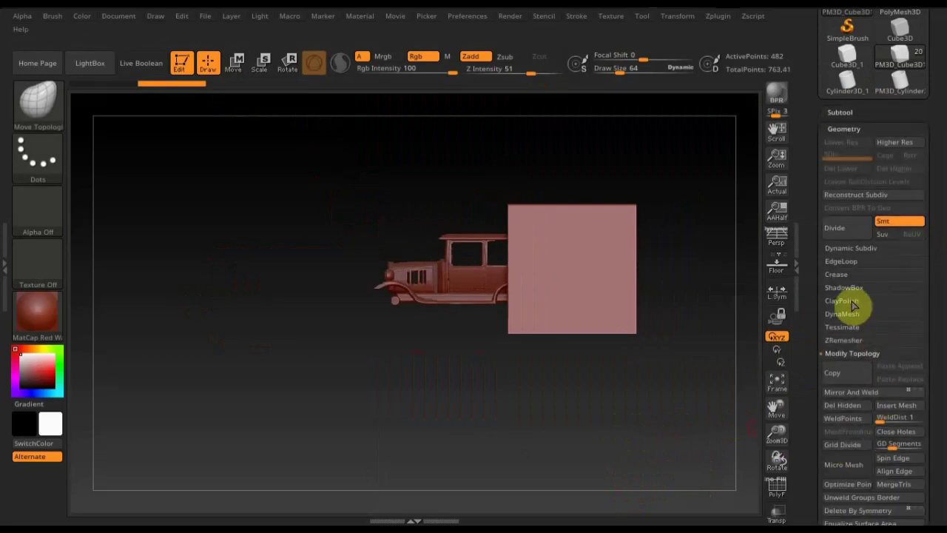
pyautogui.click(847, 315)
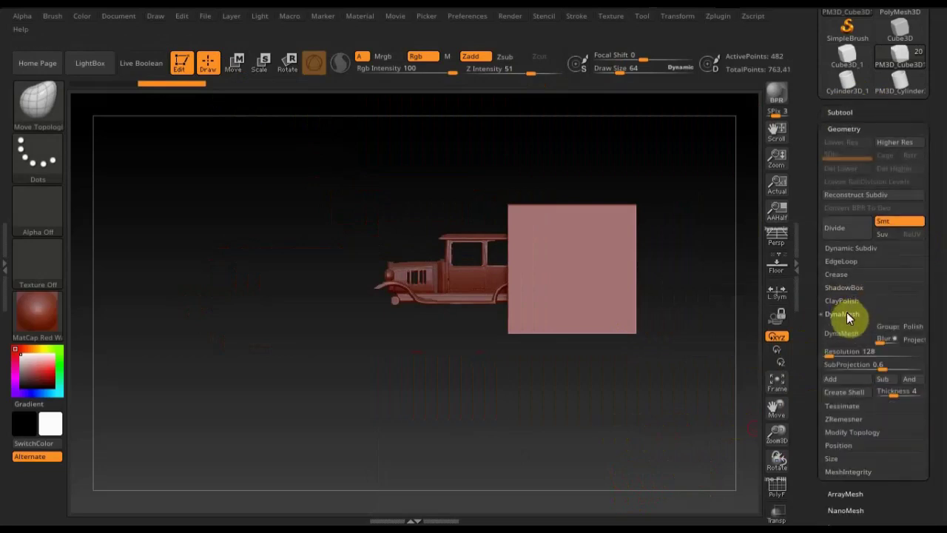
pyautogui.click(850, 335)
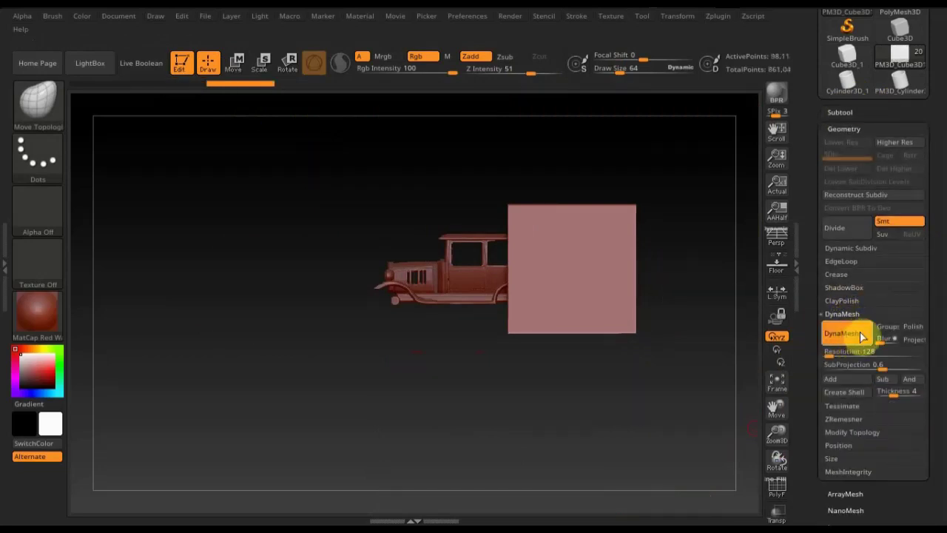
pyautogui.click(842, 112)
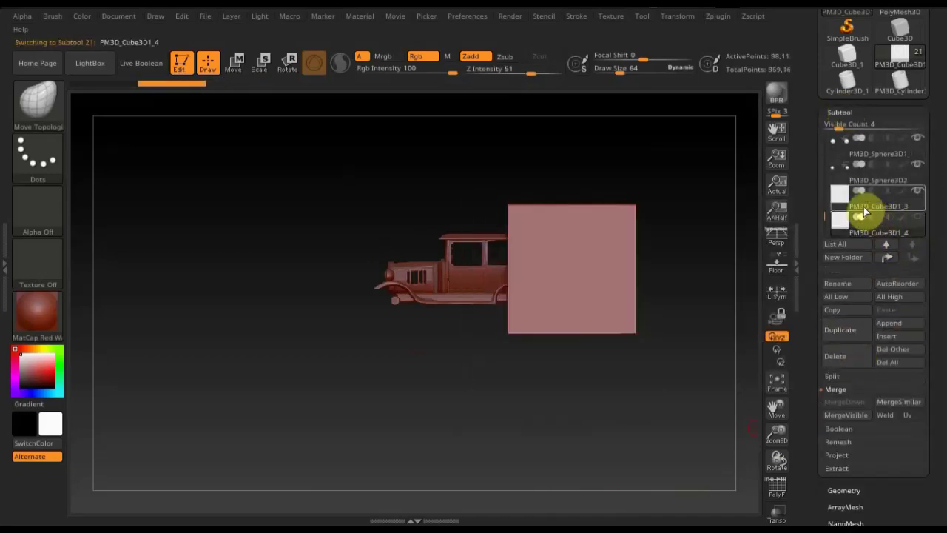
pyautogui.click(856, 206)
# - Flatten the cube into a thin slab with the Move gizmo and shift it toward the car's rear
pyautogui.click(234, 63)
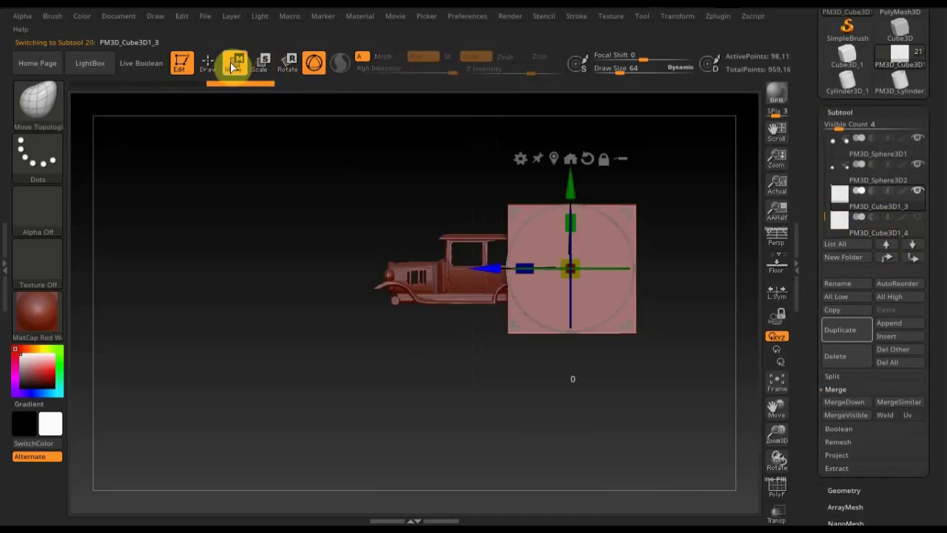
pyautogui.moveTo(531, 266); pyautogui.dragTo(600, 272)
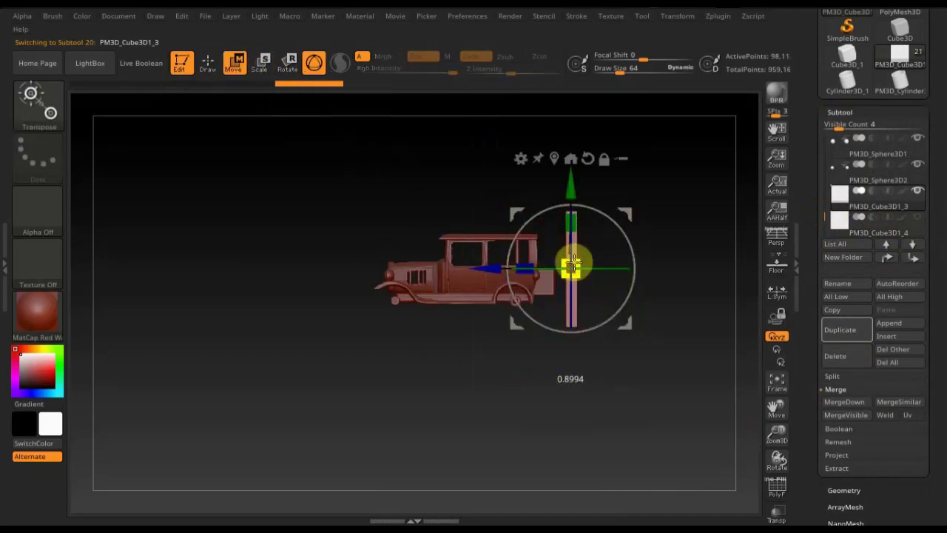
pyautogui.moveTo(556, 213)
pyautogui.mouseDown()
pyautogui.moveTo(668, 334)
pyautogui.moveTo(629, 207)
pyautogui.mouseUp()
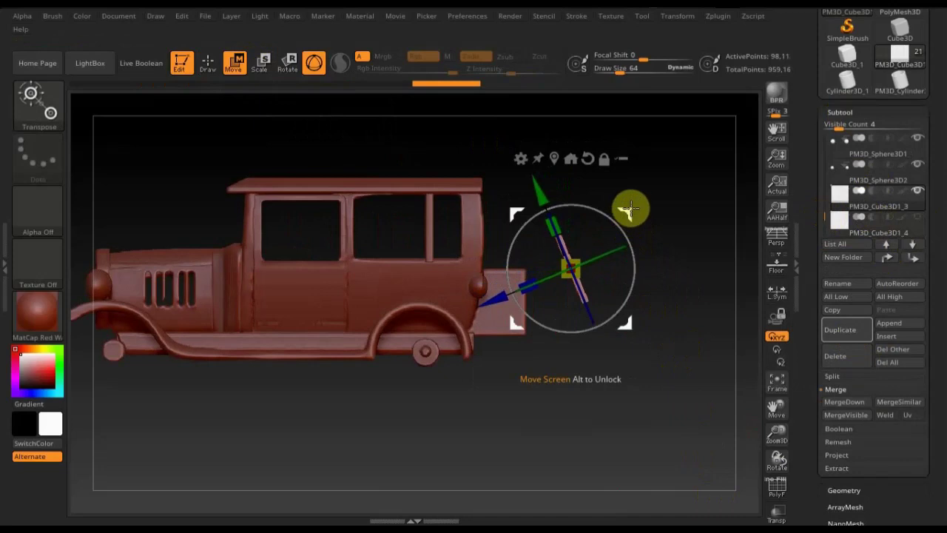
pyautogui.moveTo(538, 289); pyautogui.dragTo(370, 345)
pyautogui.moveTo(567, 406)
pyautogui.mouseDown()
pyautogui.moveTo(511, 410)
pyautogui.moveTo(573, 407)
pyautogui.mouseUp()
# - Center the slab behind the car and tilt it into position, checking it from several angles
pyautogui.moveTo(543, 303); pyautogui.dragTo(488, 323)
pyautogui.moveTo(607, 360); pyautogui.dragTo(662, 363)
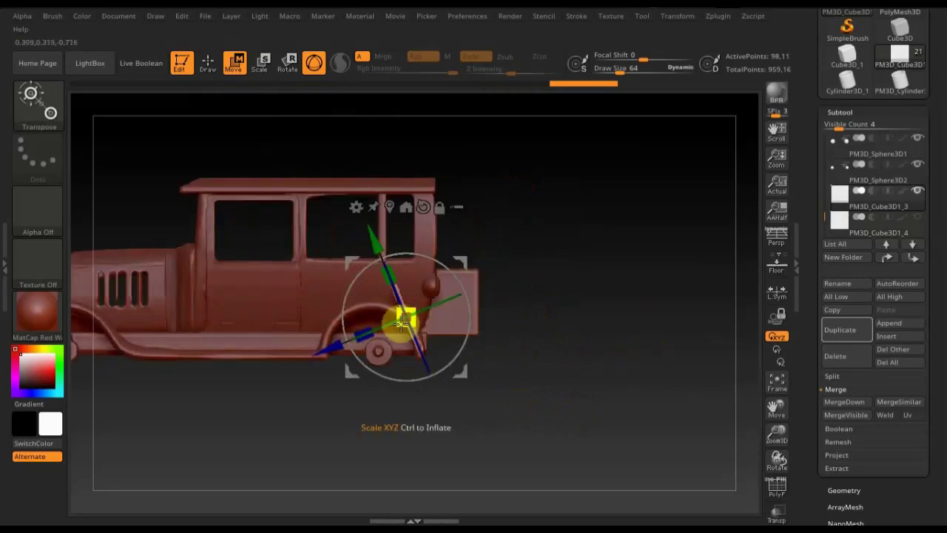
pyautogui.moveTo(508, 291)
pyautogui.mouseDown()
pyautogui.moveTo(531, 313)
pyautogui.moveTo(578, 319)
pyautogui.moveTo(522, 304)
pyautogui.moveTo(407, 320)
pyautogui.mouseUp()
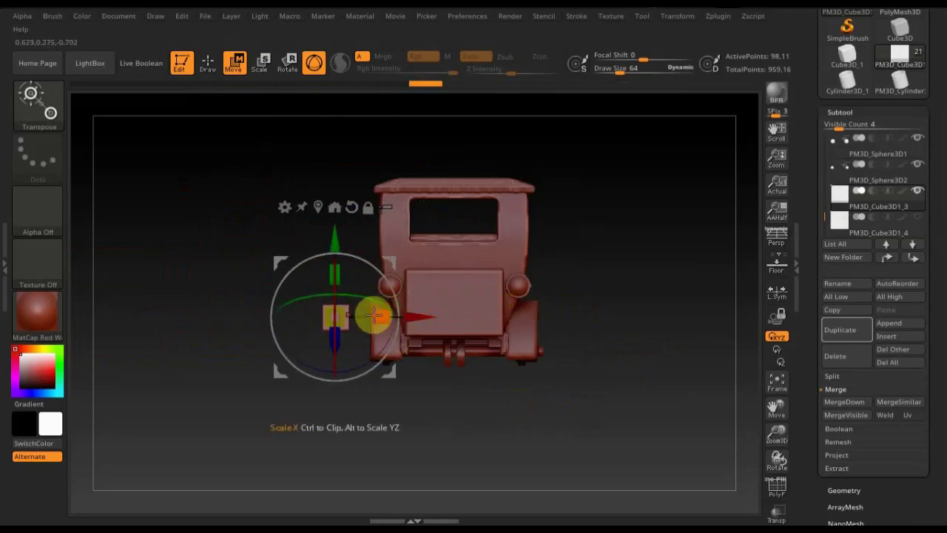
pyautogui.moveTo(457, 382)
pyautogui.mouseDown()
pyautogui.moveTo(529, 385)
pyautogui.moveTo(539, 400)
pyautogui.mouseUp()
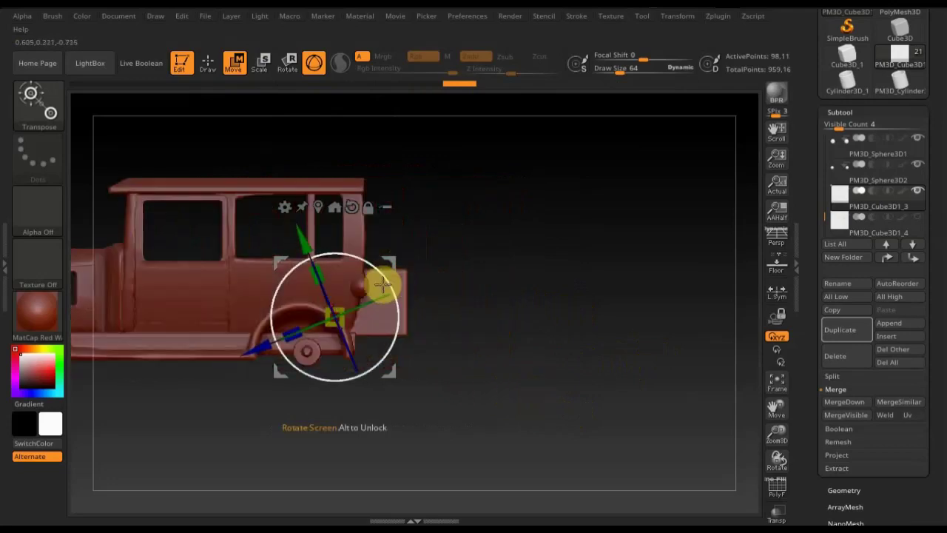
pyautogui.moveTo(377, 270)
pyautogui.mouseDown()
pyautogui.moveTo(370, 296)
pyautogui.moveTo(281, 274)
pyautogui.moveTo(275, 253)
pyautogui.moveTo(290, 270)
pyautogui.mouseUp()
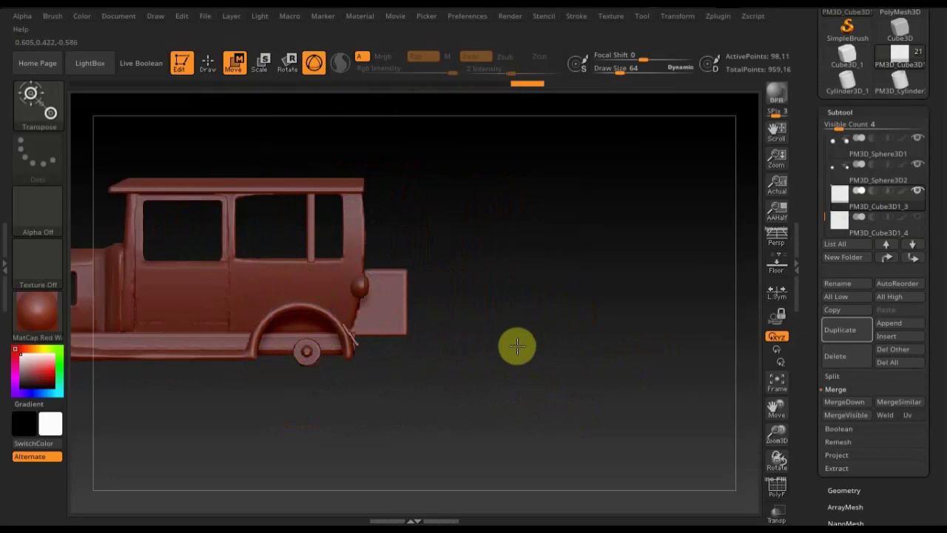
pyautogui.moveTo(518, 345)
pyautogui.mouseDown()
pyautogui.moveTo(469, 410)
pyautogui.moveTo(452, 346)
pyautogui.moveTo(421, 296)
pyautogui.moveTo(434, 260)
pyautogui.moveTo(454, 252)
pyautogui.mouseUp()
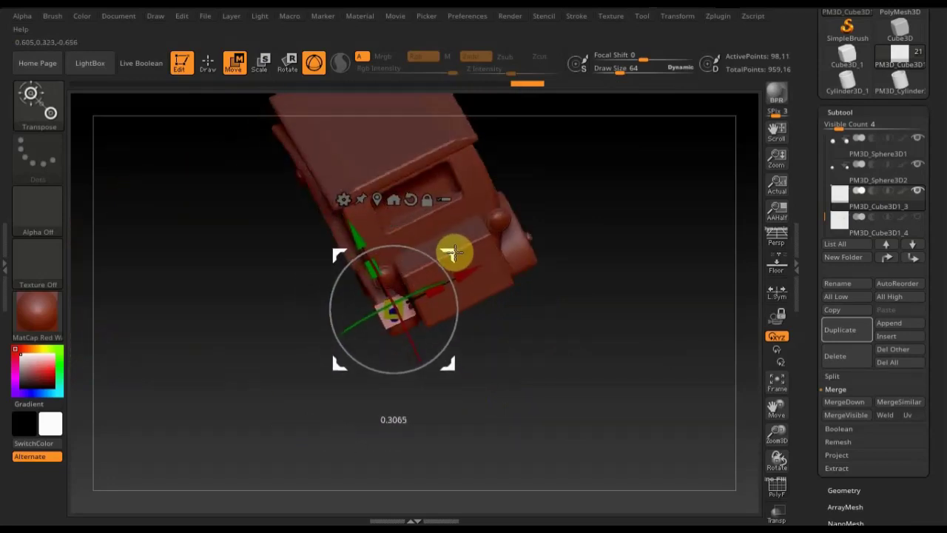
pyautogui.moveTo(527, 308)
pyautogui.mouseDown()
pyautogui.moveTo(607, 345)
pyautogui.moveTo(620, 313)
pyautogui.moveTo(626, 316)
pyautogui.mouseUp()
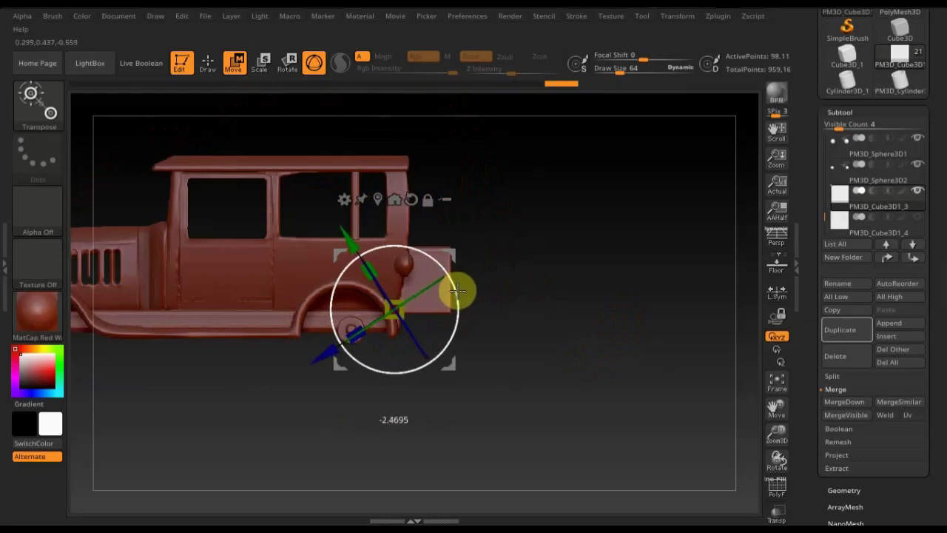
pyautogui.moveTo(553, 321)
pyautogui.mouseDown()
pyautogui.moveTo(496, 364)
pyautogui.moveTo(525, 357)
pyautogui.moveTo(530, 379)
pyautogui.mouseUp()
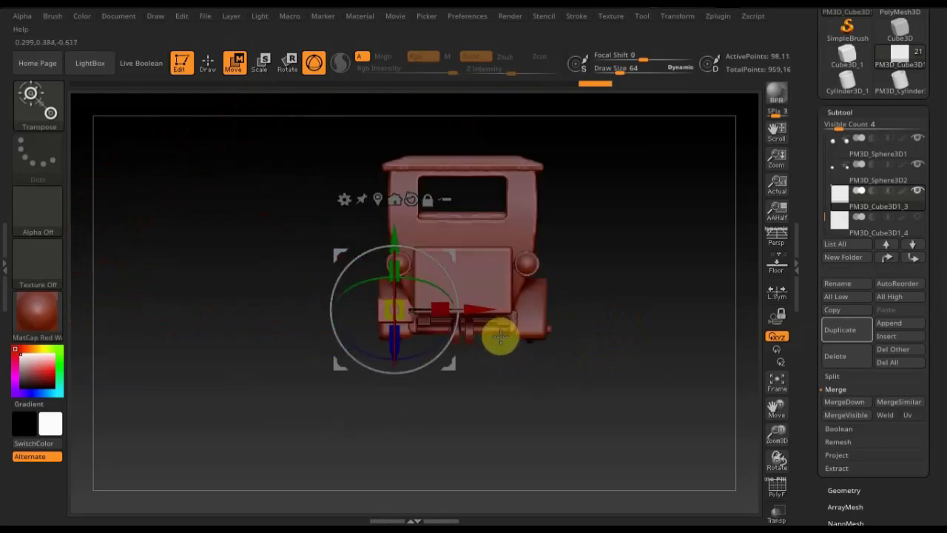
pyautogui.moveTo(504, 337)
pyautogui.mouseDown()
pyautogui.moveTo(532, 392)
pyautogui.moveTo(530, 339)
pyautogui.moveTo(572, 377)
pyautogui.moveTo(613, 382)
pyautogui.moveTo(580, 368)
pyautogui.moveTo(600, 379)
pyautogui.moveTo(651, 359)
pyautogui.moveTo(655, 368)
pyautogui.moveTo(627, 343)
pyautogui.moveTo(649, 412)
pyautogui.moveTo(640, 396)
pyautogui.moveTo(678, 391)
pyautogui.moveTo(377, 334)
pyautogui.mouseUp()
# - Narrow PM3D_Cube3D1_4, scale it to about 0.62, and stretch it into an upright bar at the front
pyautogui.moveTo(343, 372); pyautogui.dragTo(422, 395)
pyautogui.moveTo(605, 395)
pyautogui.mouseDown()
pyautogui.moveTo(522, 401)
pyautogui.moveTo(578, 366)
pyautogui.moveTo(604, 408)
pyautogui.moveTo(612, 395)
pyautogui.mouseUp()
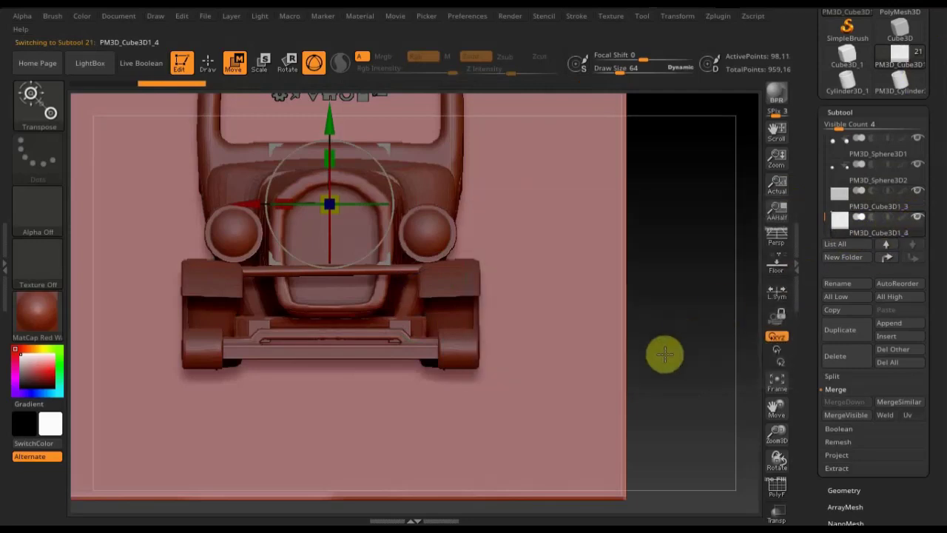
pyautogui.keyDown('ctrl'); pyautogui.moveTo(640, 184); pyautogui.dragTo(553, 378, button='right'); pyautogui.keyUp('ctrl')
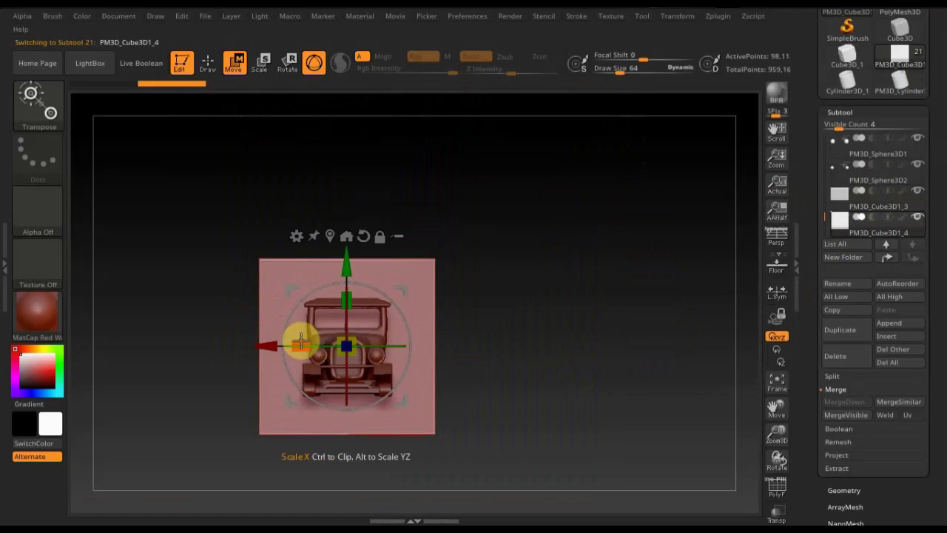
pyautogui.moveTo(300, 342); pyautogui.dragTo(400, 344)
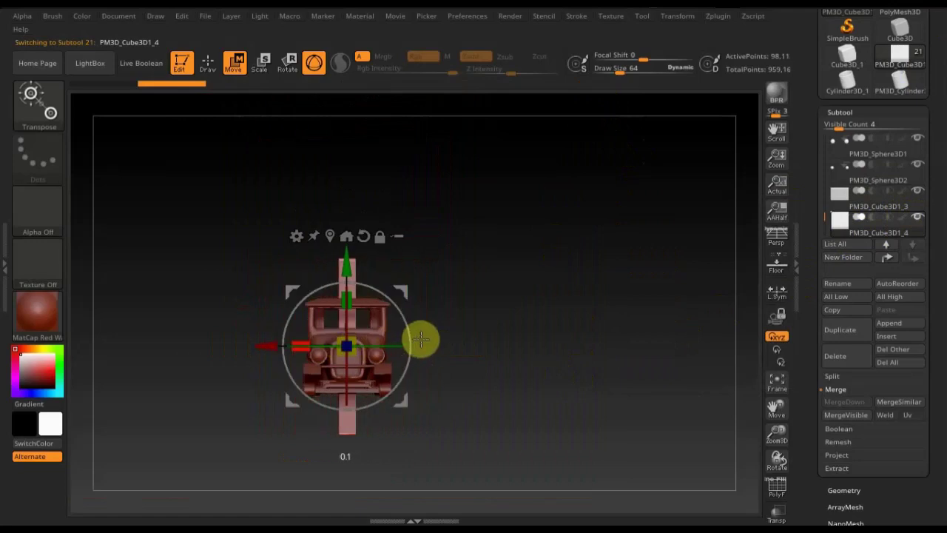
pyautogui.moveTo(489, 372); pyautogui.dragTo(494, 370)
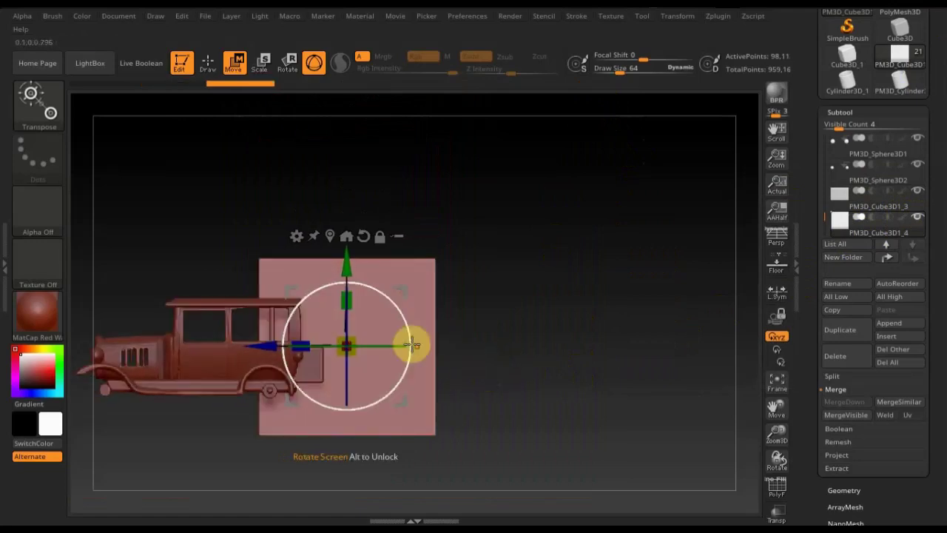
pyautogui.moveTo(297, 342); pyautogui.dragTo(382, 341)
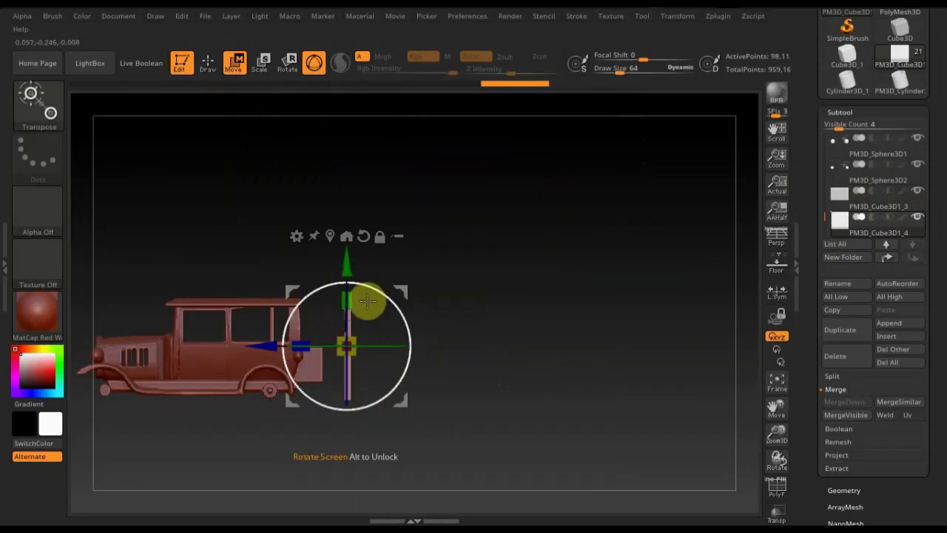
pyautogui.moveTo(262, 349); pyautogui.dragTo(15, 348)
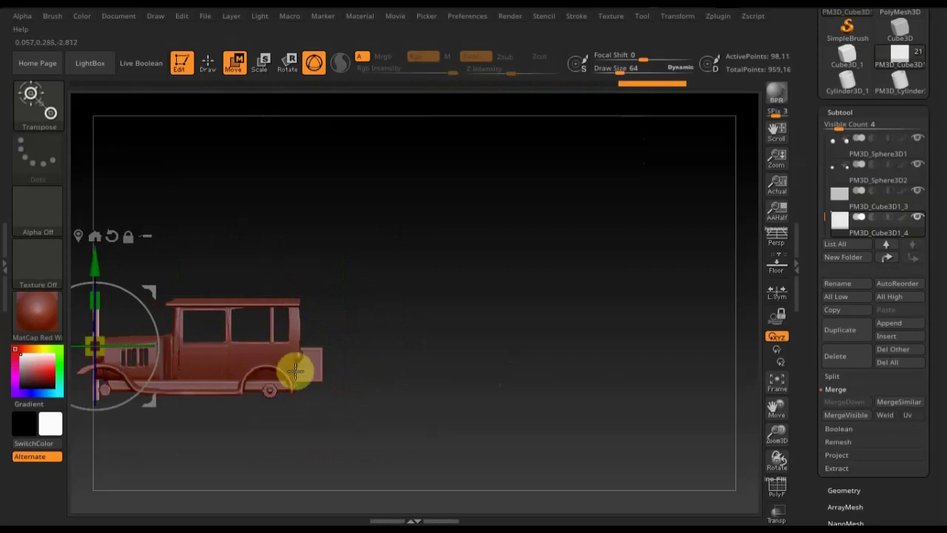
pyautogui.moveTo(439, 358)
pyautogui.mouseDown()
pyautogui.moveTo(494, 355)
pyautogui.moveTo(440, 370)
pyautogui.moveTo(591, 358)
pyautogui.mouseUp()
pyautogui.press('f')
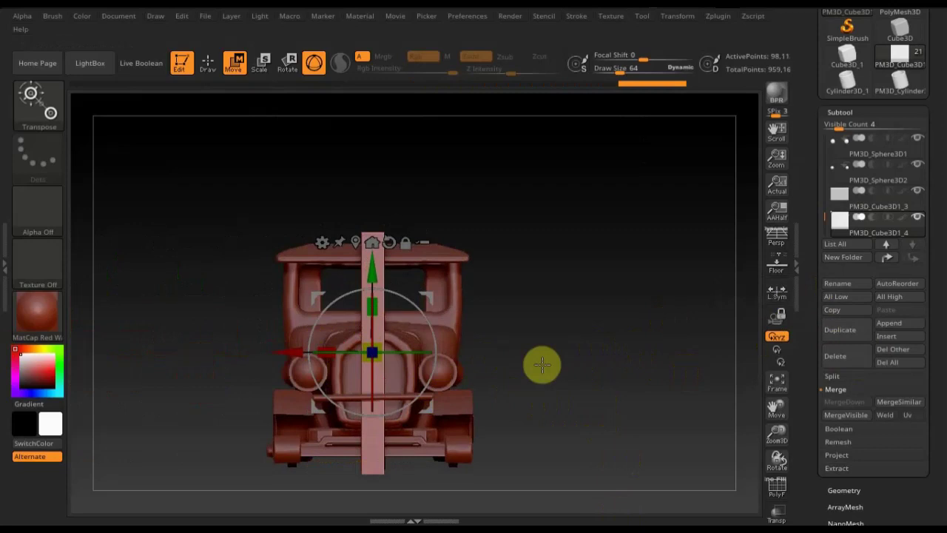
# - Duplicate the bar and place PM3D_Cube3D1_4 at the left side of the grille, flush against the radiator
pyautogui.click(841, 330)
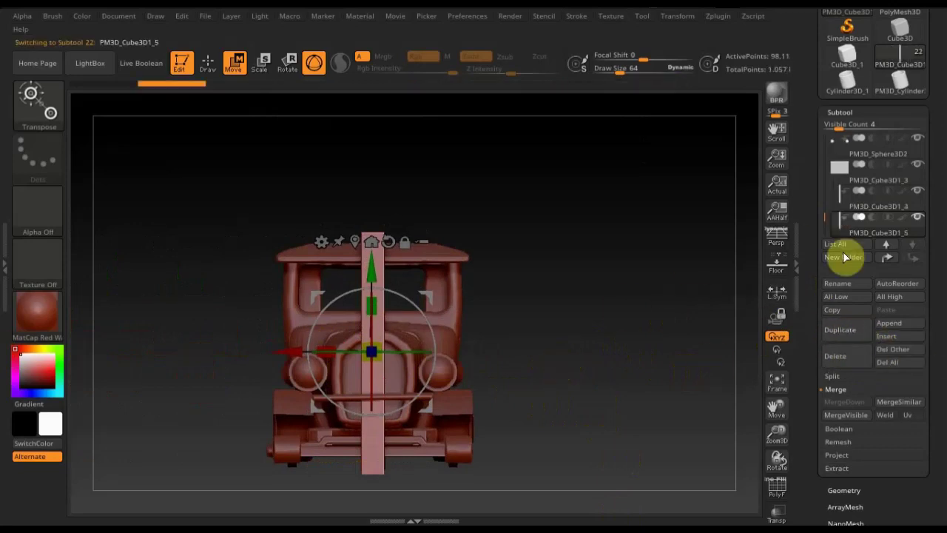
pyautogui.moveTo(873, 222)
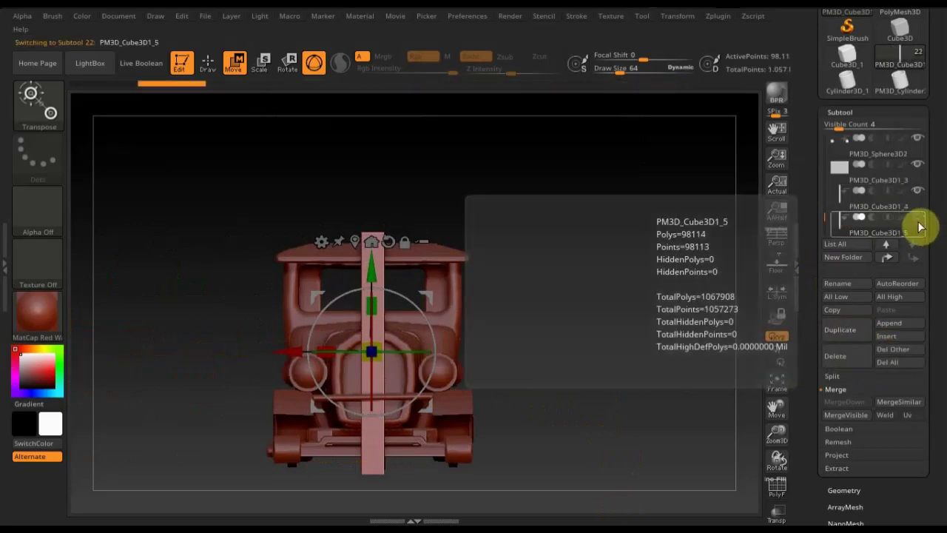
pyautogui.click(852, 207)
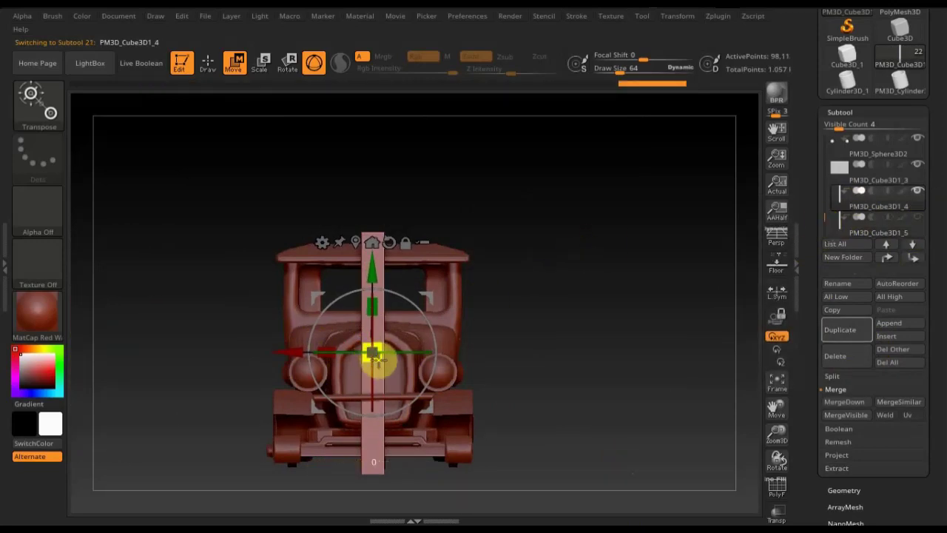
pyautogui.moveTo(376, 358)
pyautogui.mouseDown()
pyautogui.moveTo(360, 309)
pyautogui.moveTo(377, 304)
pyautogui.mouseUp()
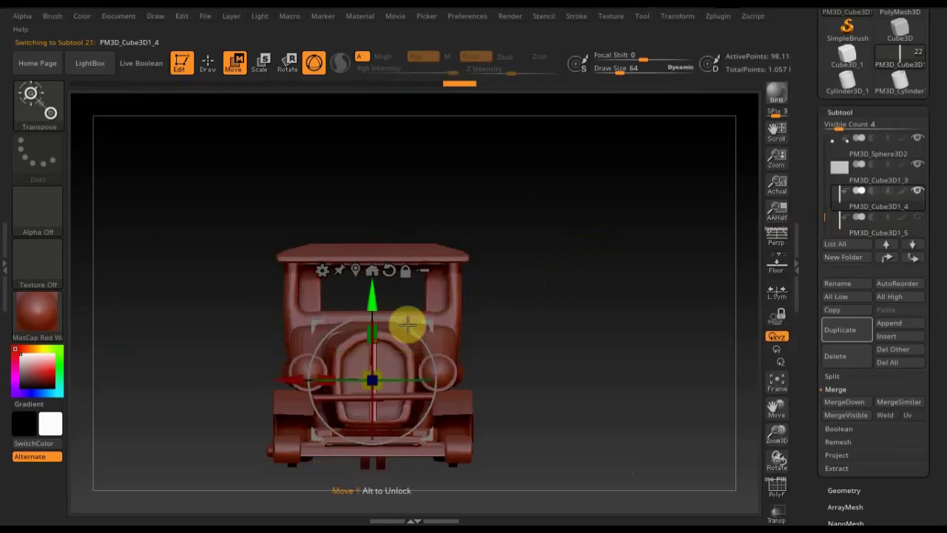
pyautogui.moveTo(328, 379); pyautogui.dragTo(265, 381)
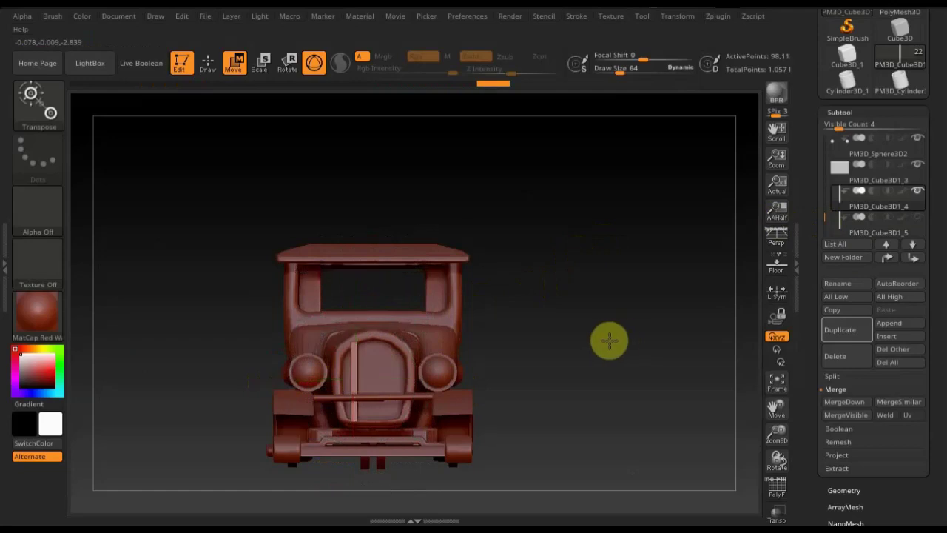
pyautogui.moveTo(609, 340); pyautogui.dragTo(436, 256)
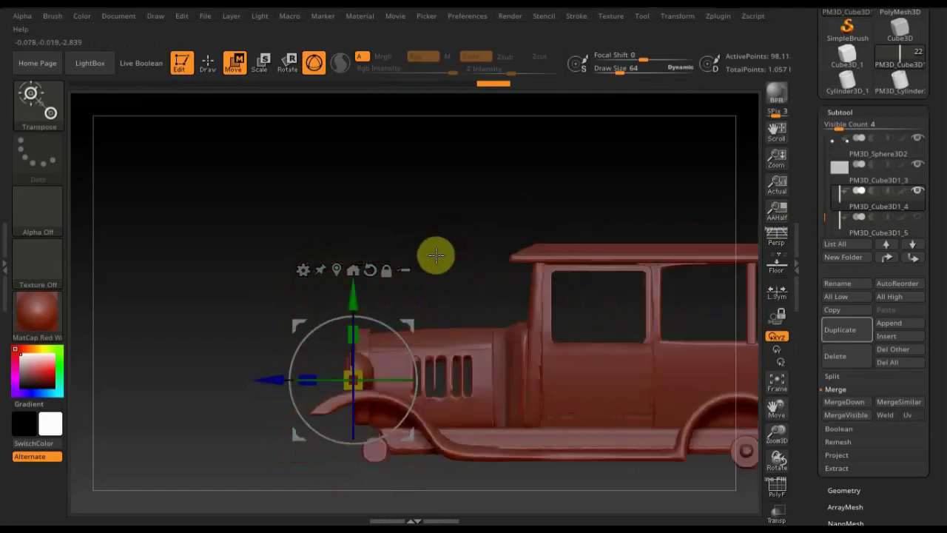
pyautogui.moveTo(265, 381); pyautogui.dragTo(264, 385)
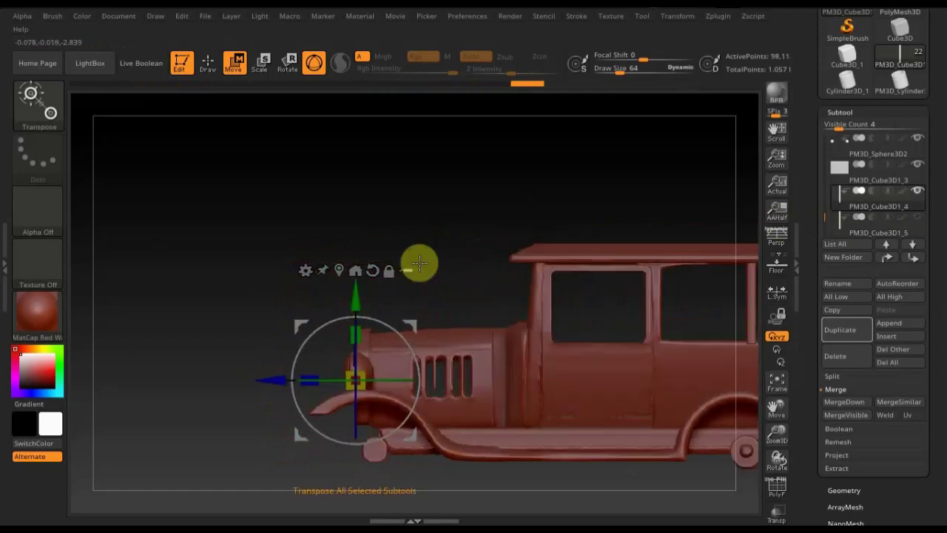
pyautogui.moveTo(472, 249)
pyautogui.mouseDown()
pyautogui.moveTo(514, 251)
pyautogui.moveTo(563, 290)
pyautogui.mouseUp()
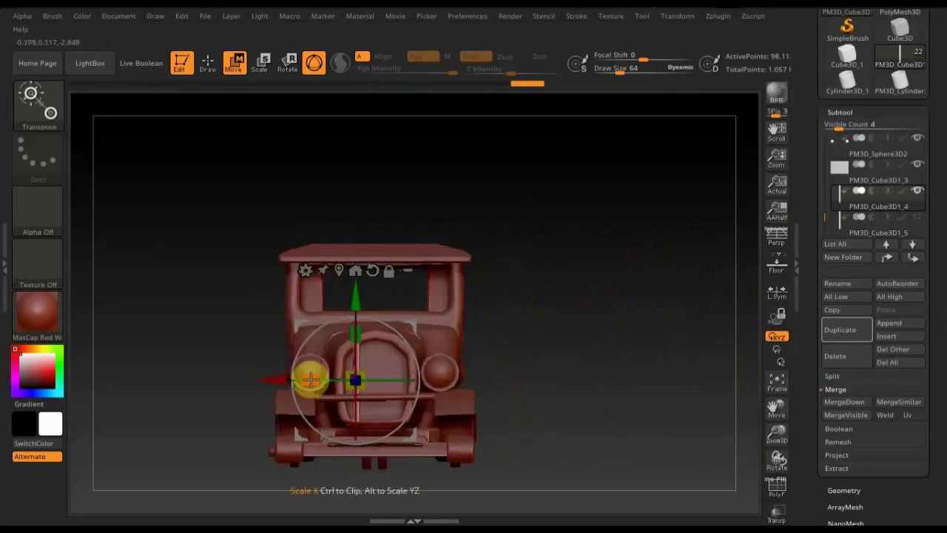
pyautogui.moveTo(274, 381); pyautogui.dragTo(267, 380)
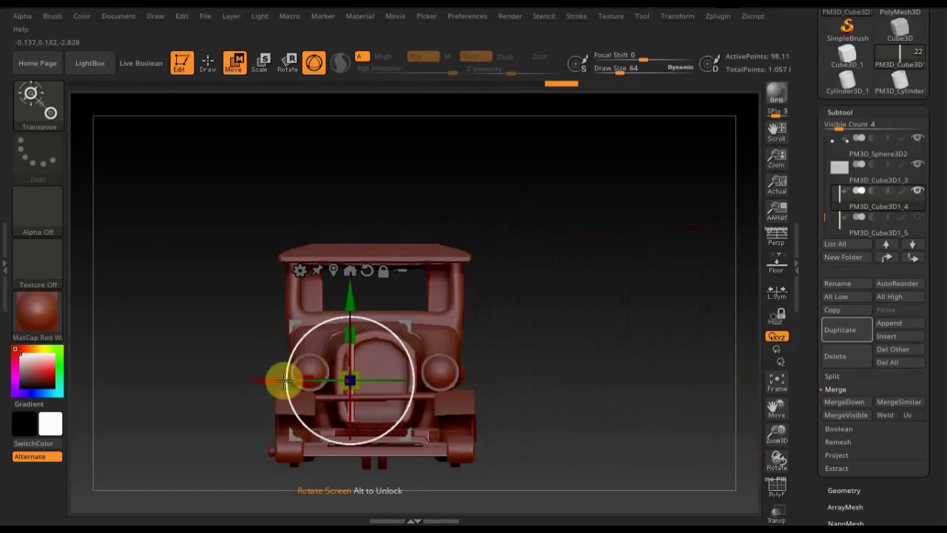
# - Add three more bar copies to the right, forming a row of grille slats
pyautogui.keyDown('ctrl'); pyautogui.moveTo(285, 373); pyautogui.dragTo(284, 379); pyautogui.keyUp('ctrl')
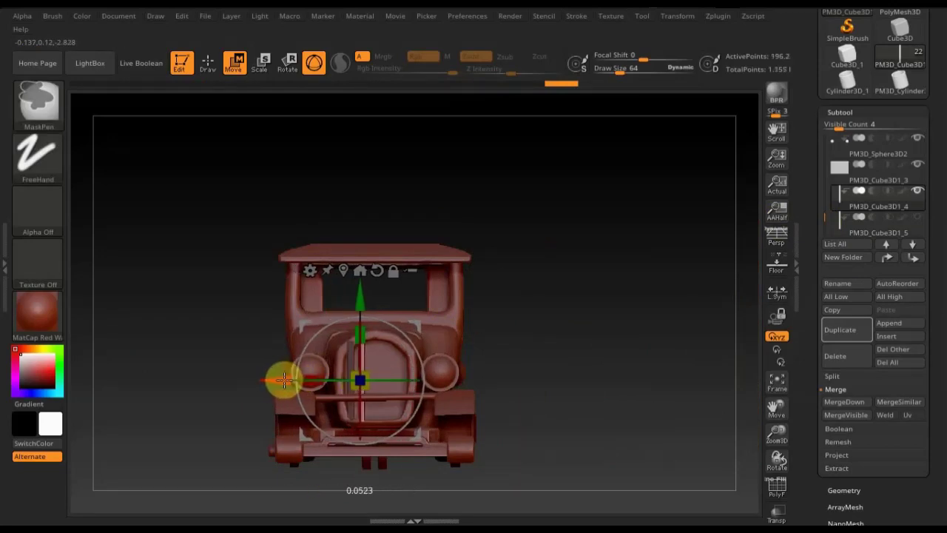
pyautogui.keyDown('ctrl'); pyautogui.moveTo(285, 379); pyautogui.dragTo(299, 382); pyautogui.keyUp('ctrl')
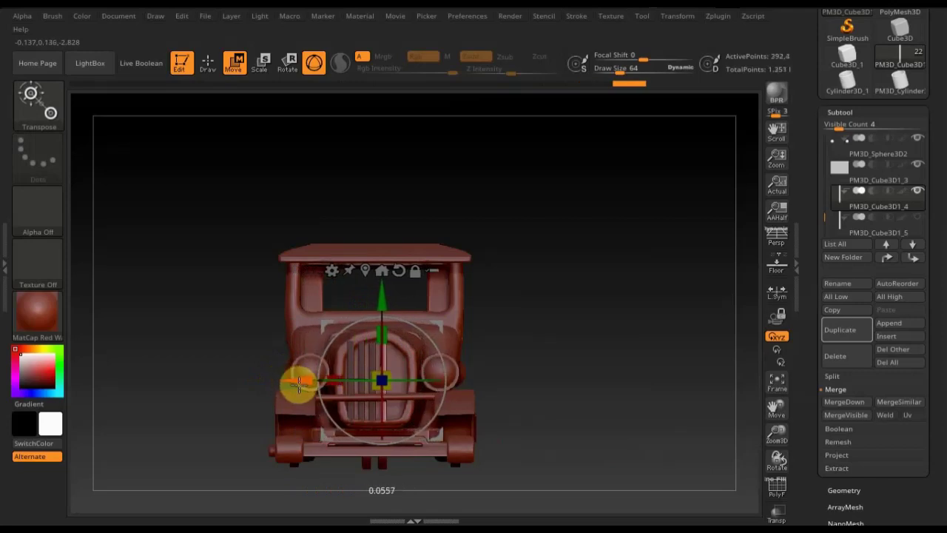
pyautogui.keyDown('ctrl'); pyautogui.moveTo(297, 382); pyautogui.dragTo(307, 382); pyautogui.keyUp('ctrl')
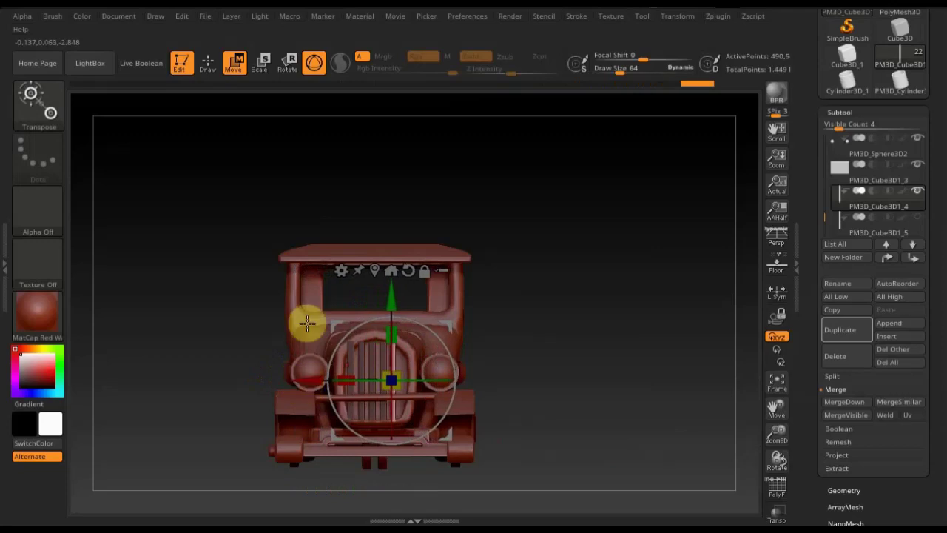
pyautogui.click(209, 63)
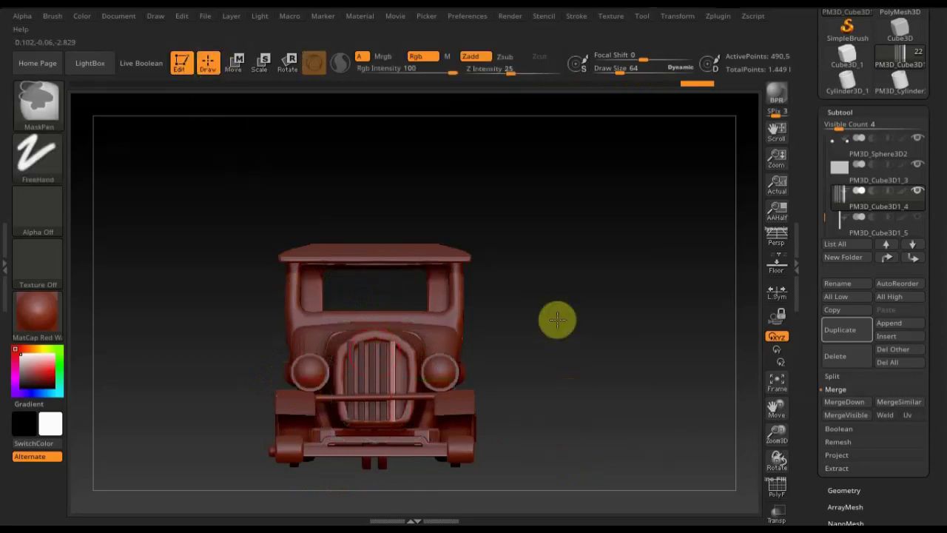
# - Clip the grille bars with a ClipCircle outline drawn over the grille
pyautogui.moveTo(543, 417); pyautogui.dragTo(574, 411)
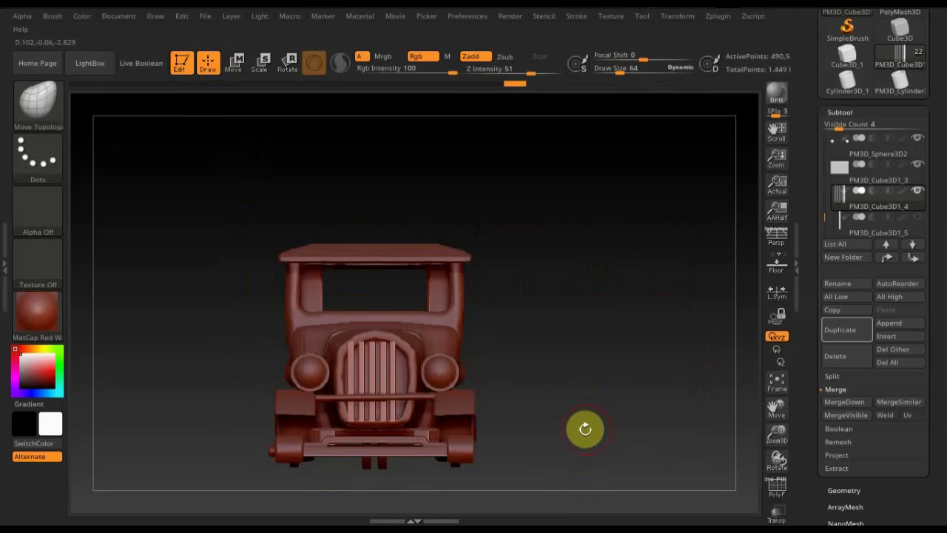
pyautogui.keyDown('ctrl'); pyautogui.keyDown('shift'); pyautogui.click(40, 101); pyautogui.keyUp('shift'); pyautogui.keyUp('ctrl')
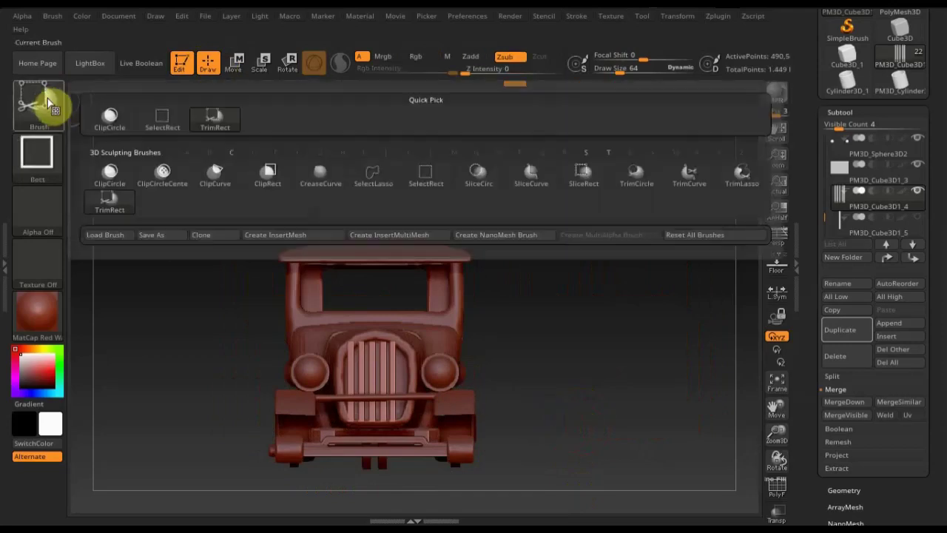
pyautogui.click(122, 177)
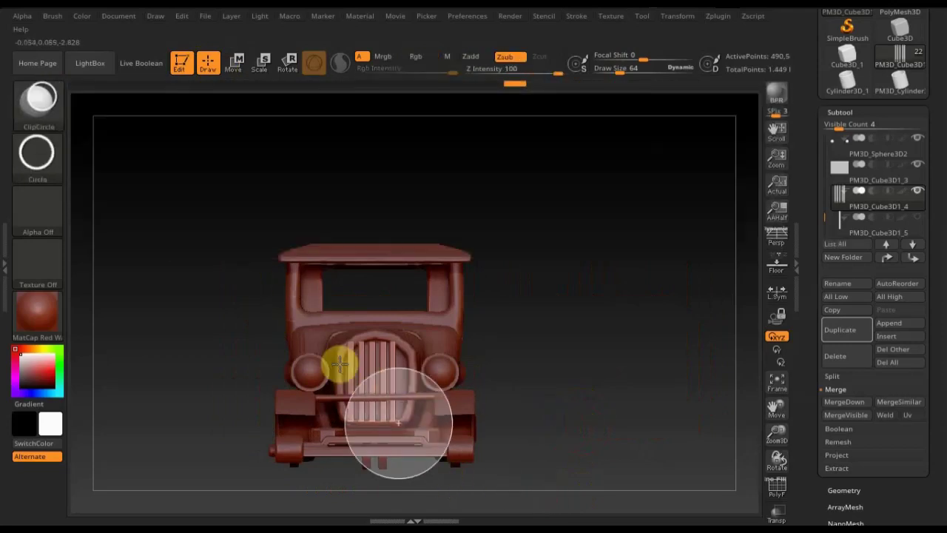
pyautogui.keyDown('ctrl'); pyautogui.keyDown('shift'); pyautogui.moveTo(340, 363); pyautogui.dragTo(306, 341); pyautogui.keyUp('shift'); pyautogui.keyUp('ctrl')
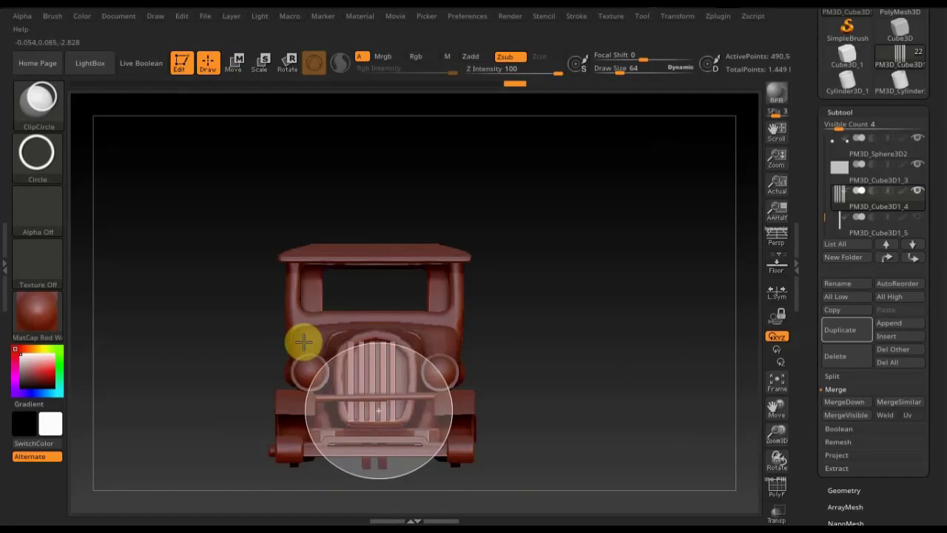
pyautogui.keyDown('ctrl'); pyautogui.keyDown('shift'); pyautogui.moveTo(303, 341); pyautogui.dragTo(303, 341); pyautogui.keyUp('shift'); pyautogui.keyUp('ctrl')
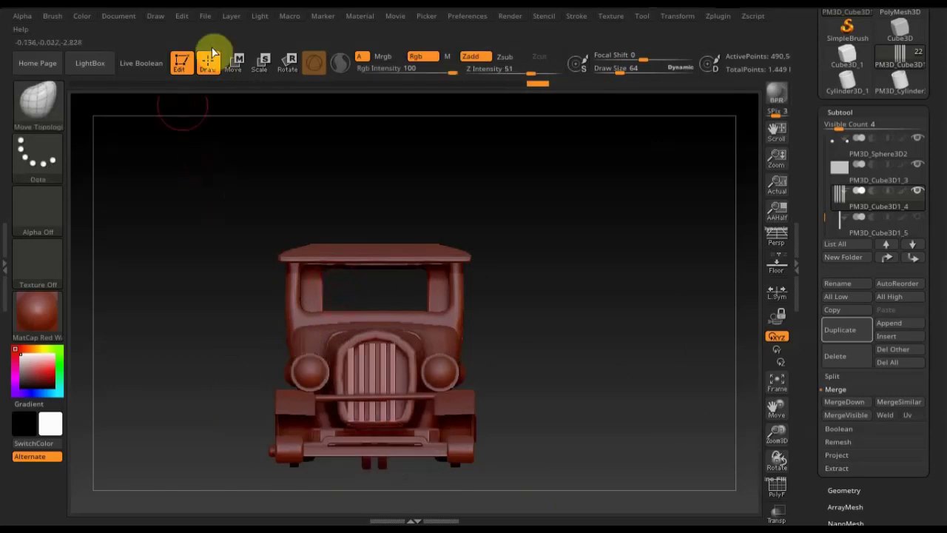
# - Trim the bars again with larger ClipCircle outlines matching the round grille opening
pyautogui.click(235, 61)
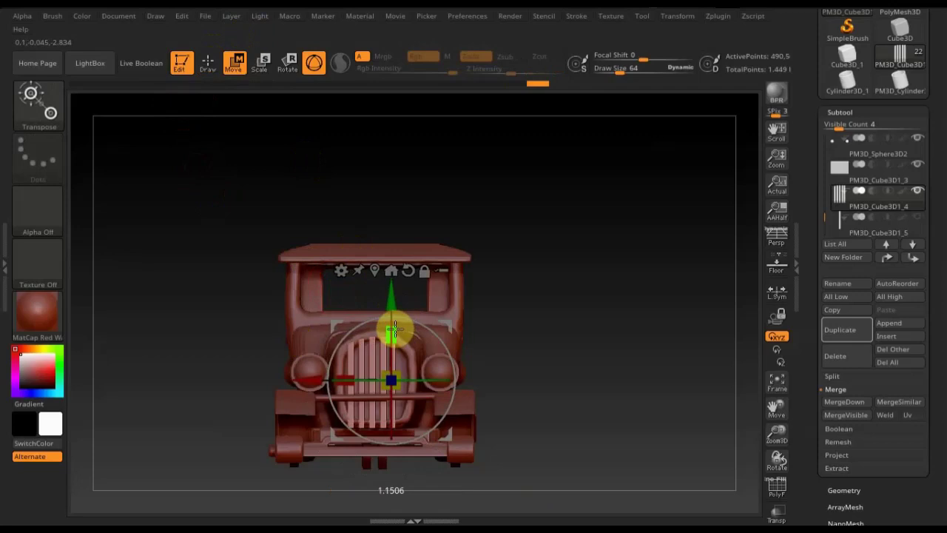
pyautogui.moveTo(531, 363); pyautogui.dragTo(336, 348)
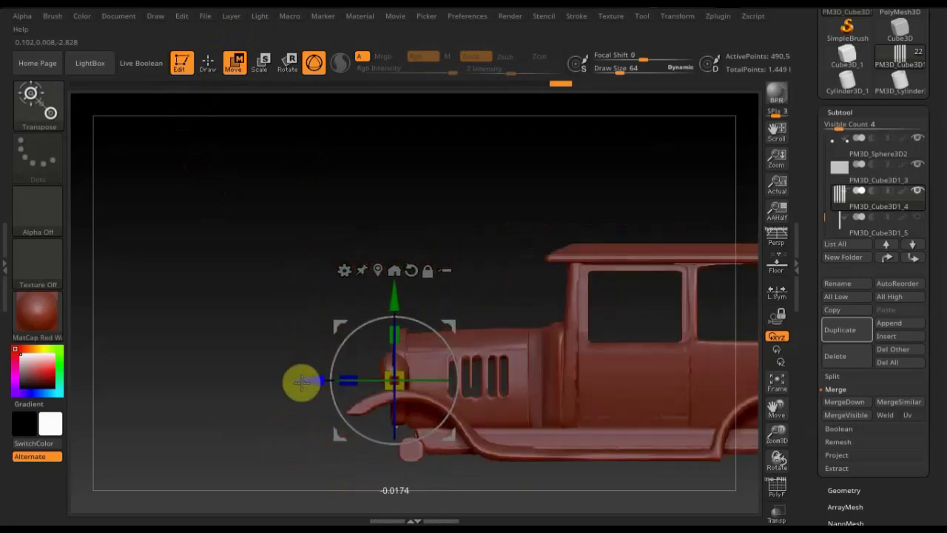
pyautogui.moveTo(489, 251)
pyautogui.mouseDown()
pyautogui.moveTo(515, 252)
pyautogui.moveTo(569, 299)
pyautogui.mouseUp()
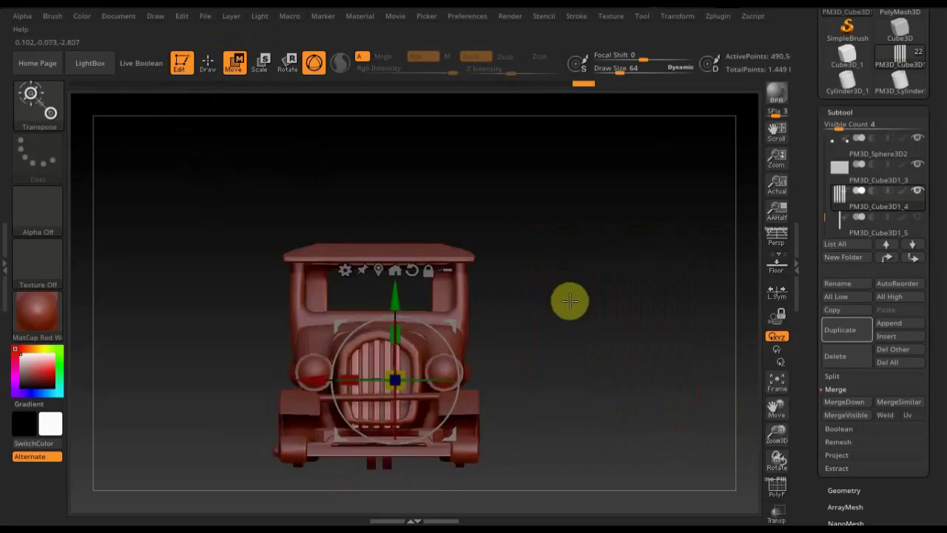
pyautogui.click(208, 63)
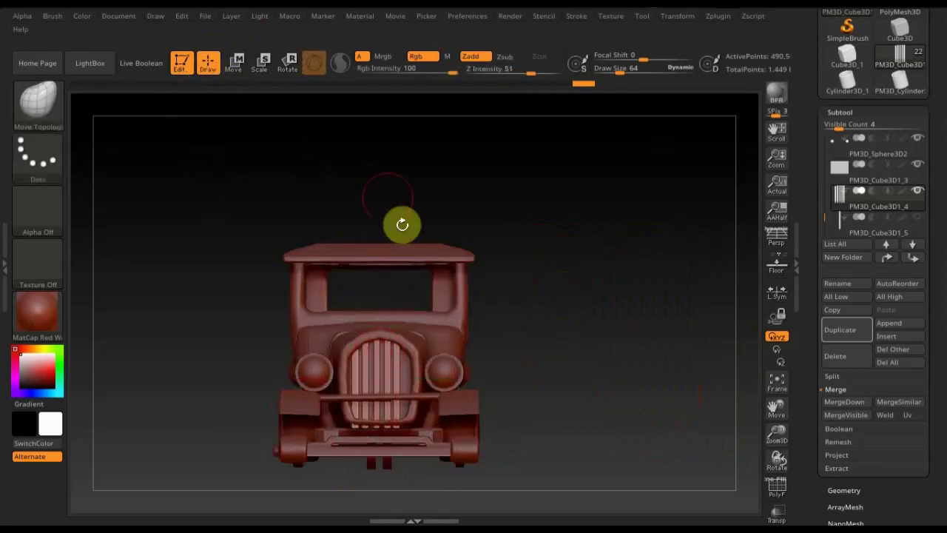
pyautogui.hotkey('ctrl', 'shift')
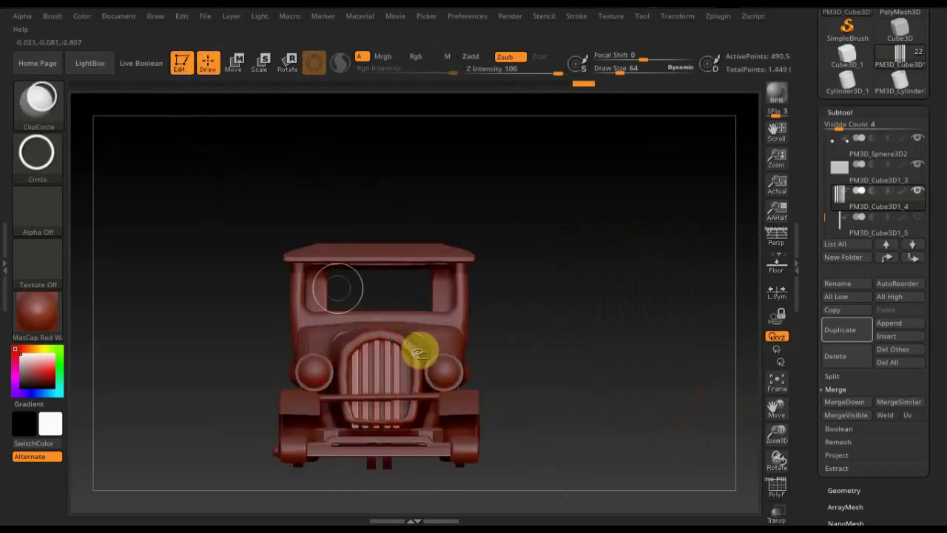
pyautogui.moveTo(270, 216)
pyautogui.keyDown('ctrl'); pyautogui.keyDown('shift'); pyautogui.mouseDown()
pyautogui.moveTo(481, 427)
pyautogui.moveTo(483, 418)
pyautogui.mouseUp(); pyautogui.keyUp('shift'); pyautogui.keyUp('ctrl')
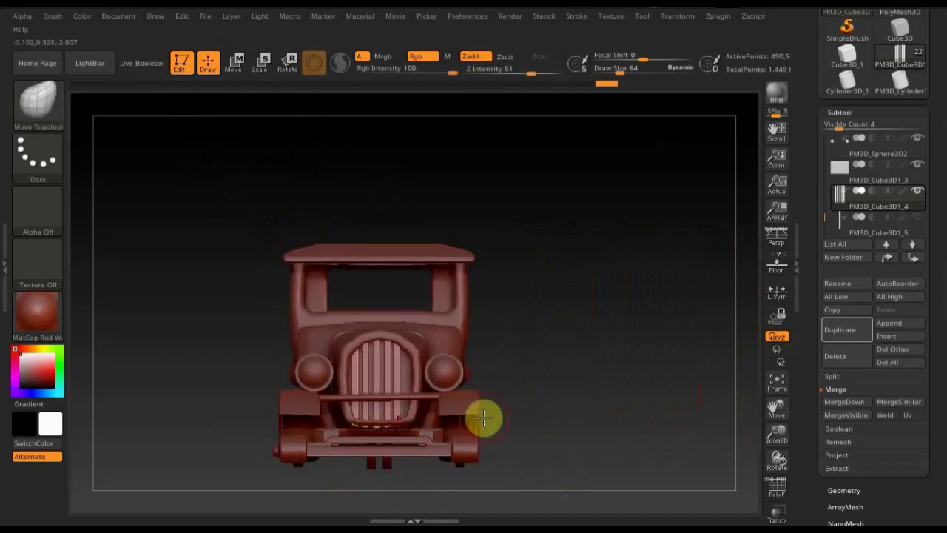
pyautogui.moveTo(255, 194)
pyautogui.keyDown('ctrl'); pyautogui.keyDown('shift'); pyautogui.mouseDown()
pyautogui.moveTo(478, 432)
pyautogui.moveTo(493, 423)
pyautogui.mouseUp(); pyautogui.keyUp('shift'); pyautogui.keyUp('ctrl')
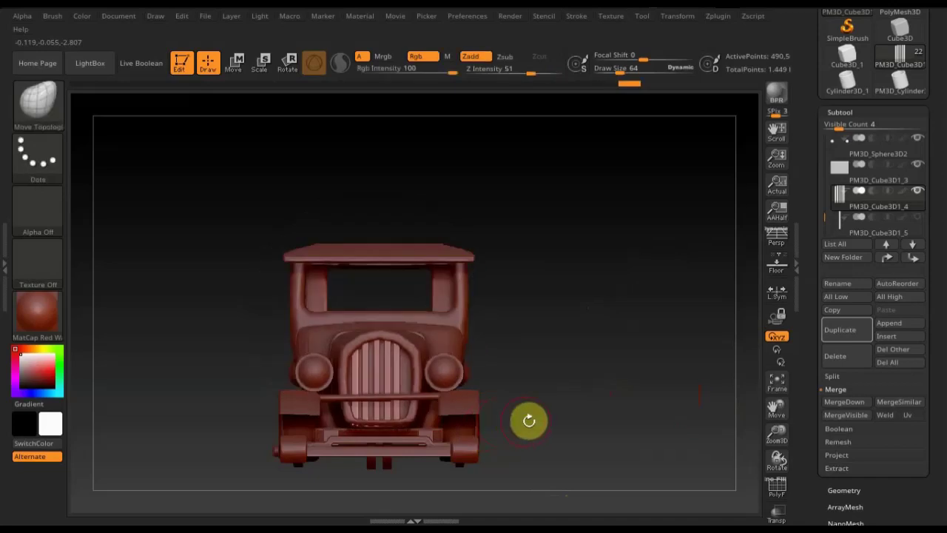
# - Apply Modify Topology to the grille bars, bringing them to about 549,000 points
pyautogui.click(841, 487)
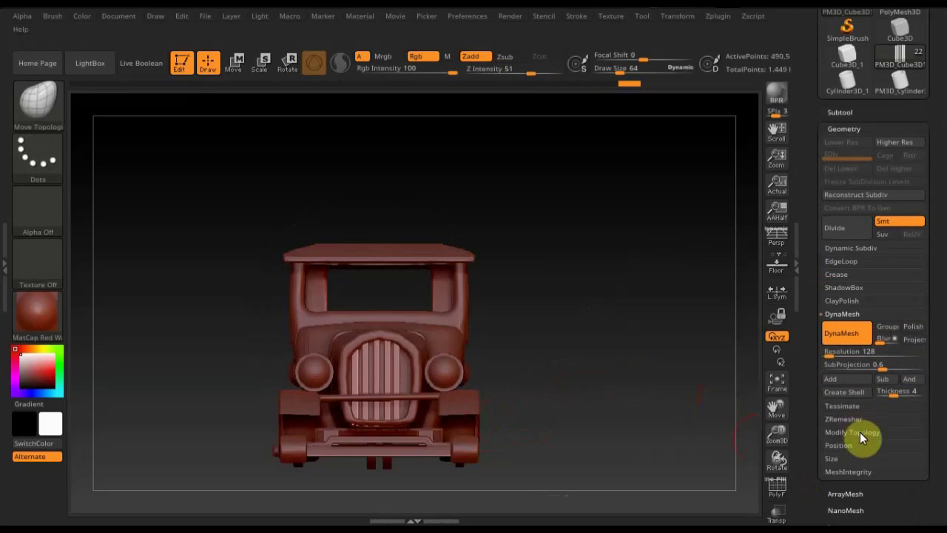
pyautogui.click(861, 438)
pyautogui.click(873, 392)
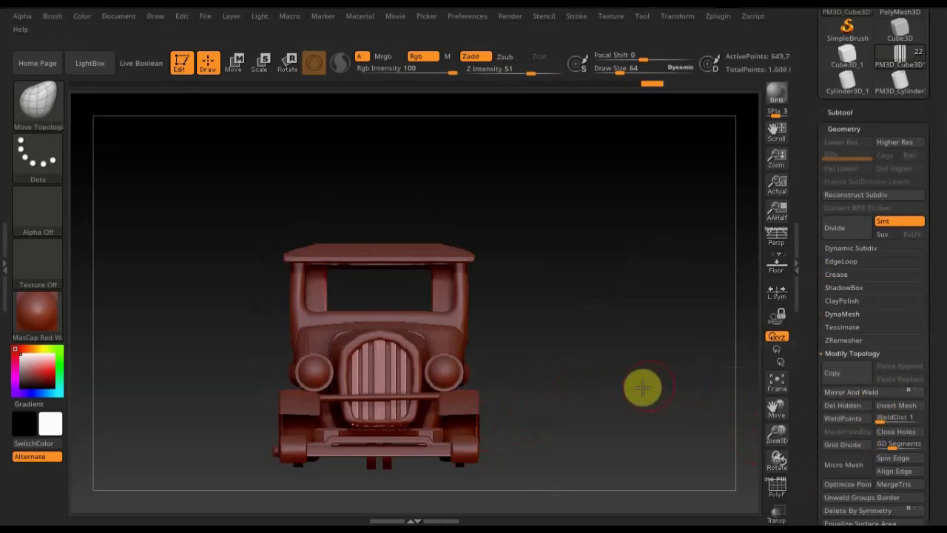
pyautogui.keyDown('shift'); pyautogui.moveTo(641, 388); pyautogui.dragTo(644, 394); pyautogui.keyUp('shift')
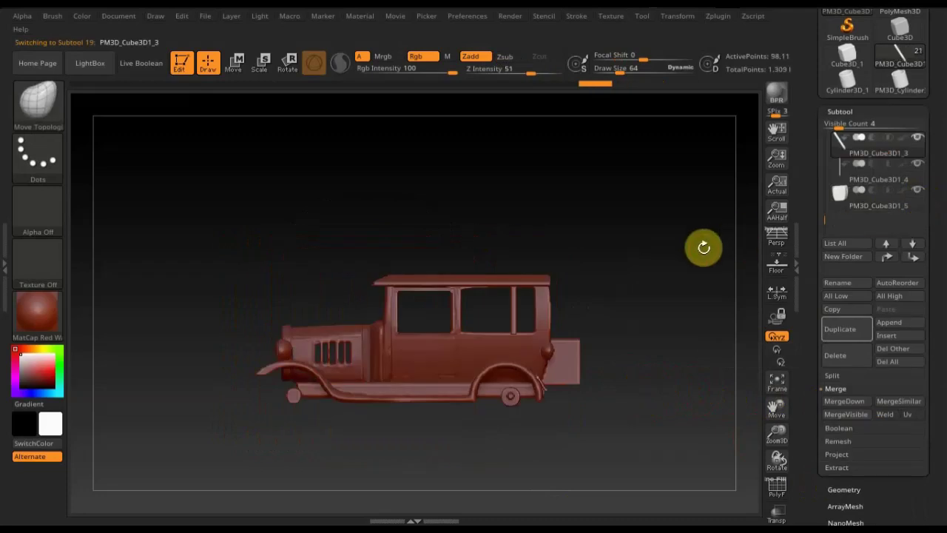
pyautogui.moveTo(703, 258)
pyautogui.mouseDown()
pyautogui.moveTo(718, 256)
pyautogui.moveTo(702, 263)
pyautogui.moveTo(700, 316)
pyautogui.moveTo(730, 273)
pyautogui.moveTo(672, 220)
pyautogui.moveTo(698, 226)
pyautogui.mouseUp()
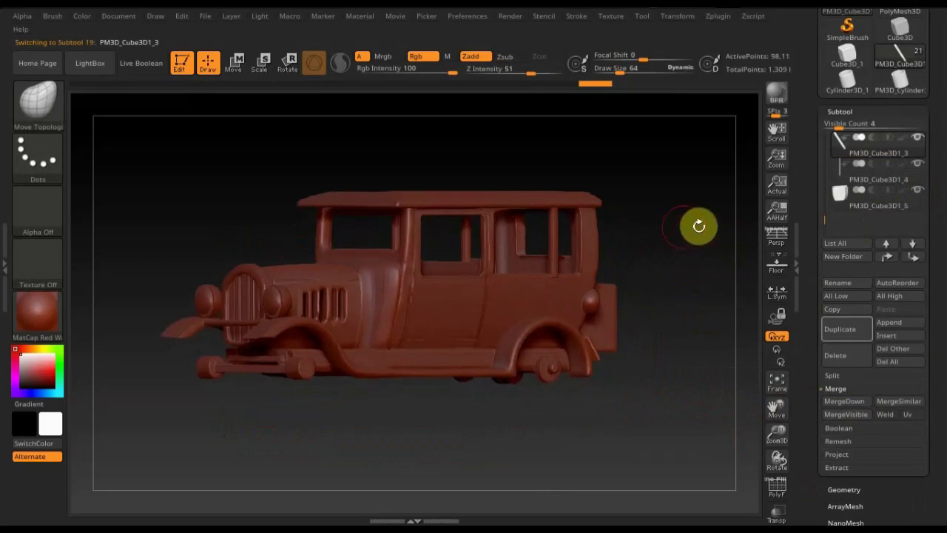